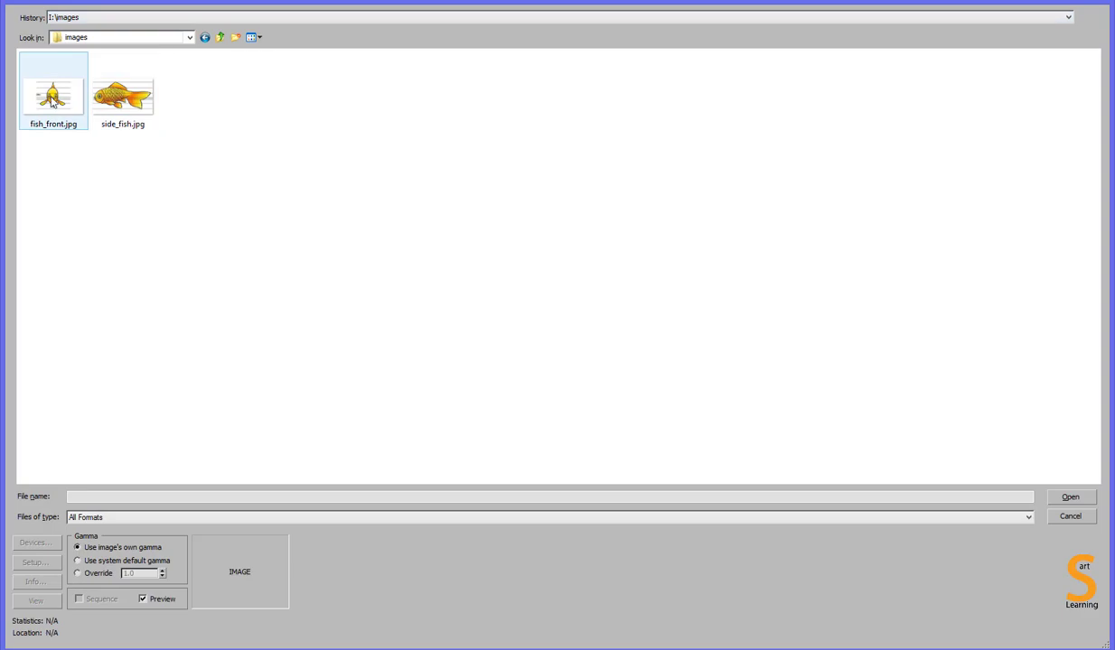
Load fish_front.jpg as the Front viewport background with the aspect ratio matching the bitmap.
click(1070, 497)
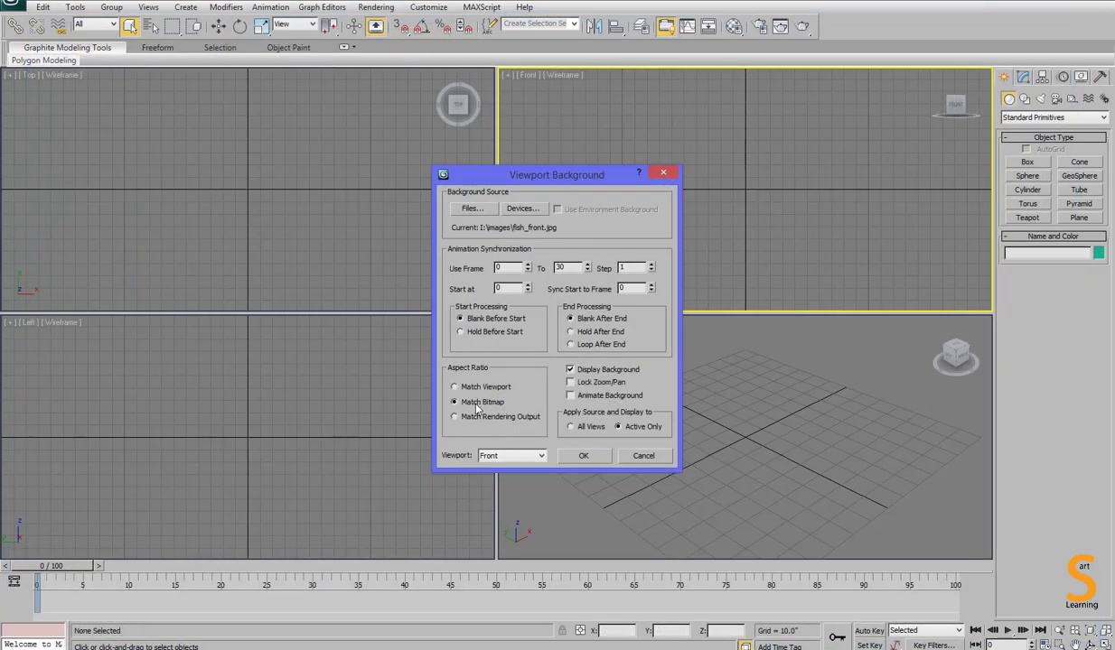
click(583, 456)
Load side_fish.jpg as the Left viewport background with the aspect ratio matching the bitmap.
click(222, 414)
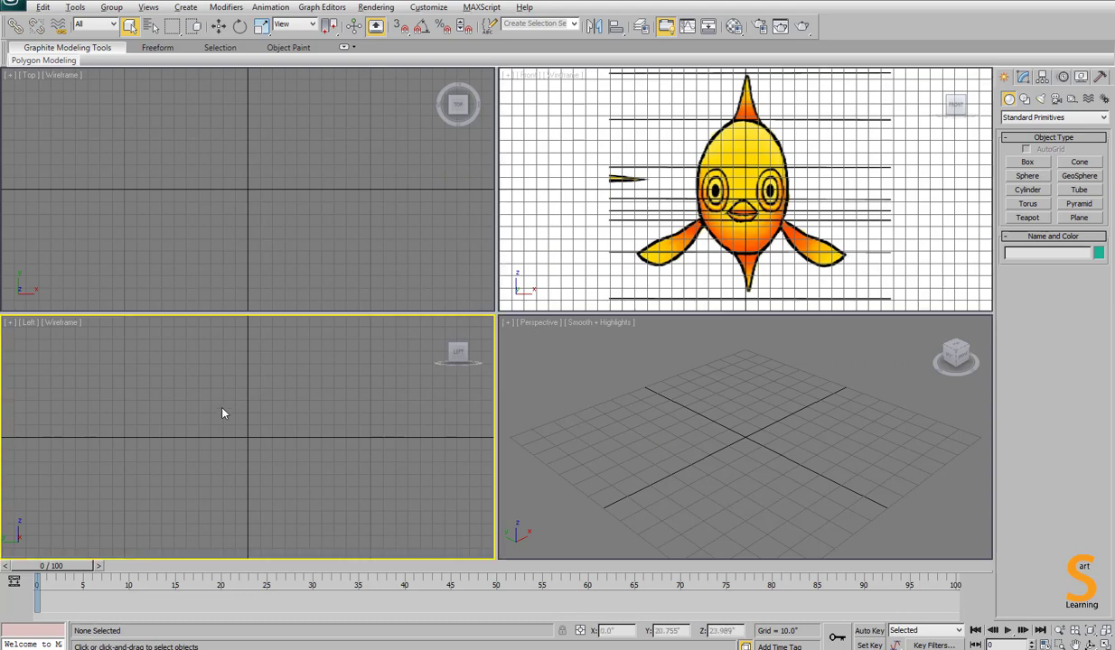
key(alt+b)
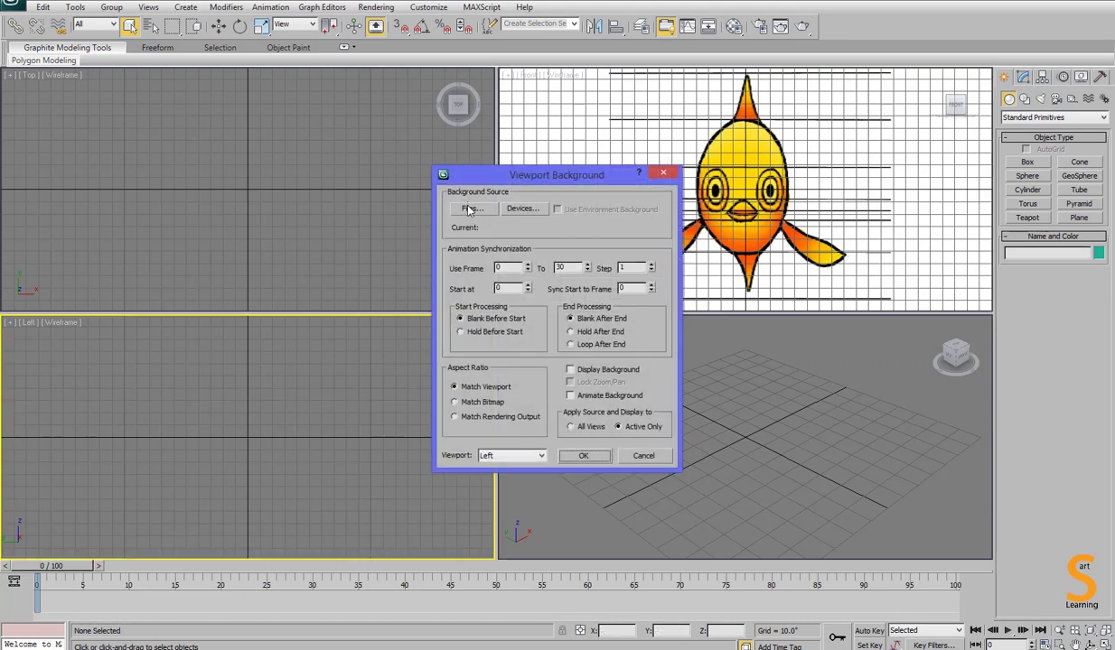
click(468, 210)
click(149, 19)
click(126, 43)
click(113, 98)
click(1069, 496)
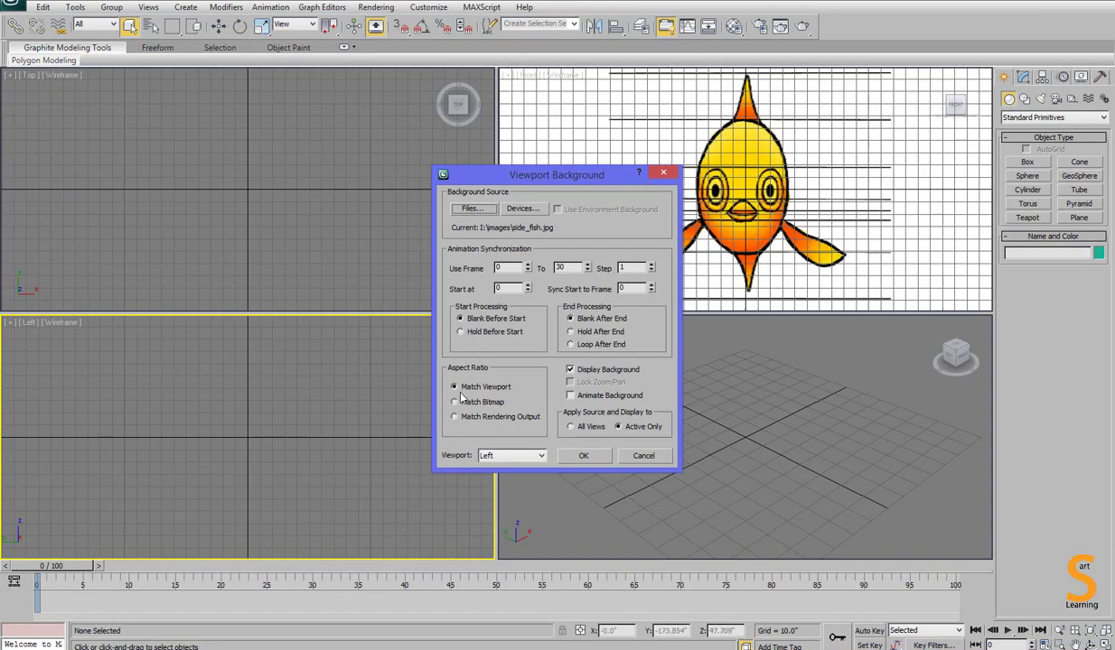
click(583, 456)
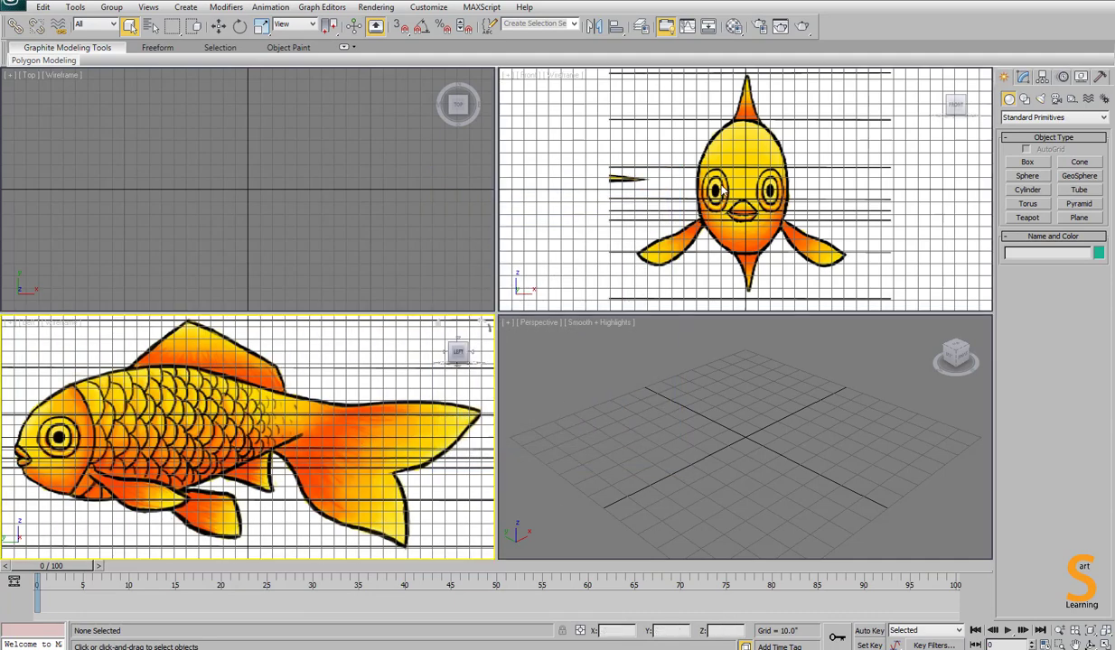
Inspect the side and front fish references enlarged to check how they line up.
key(alt+w)
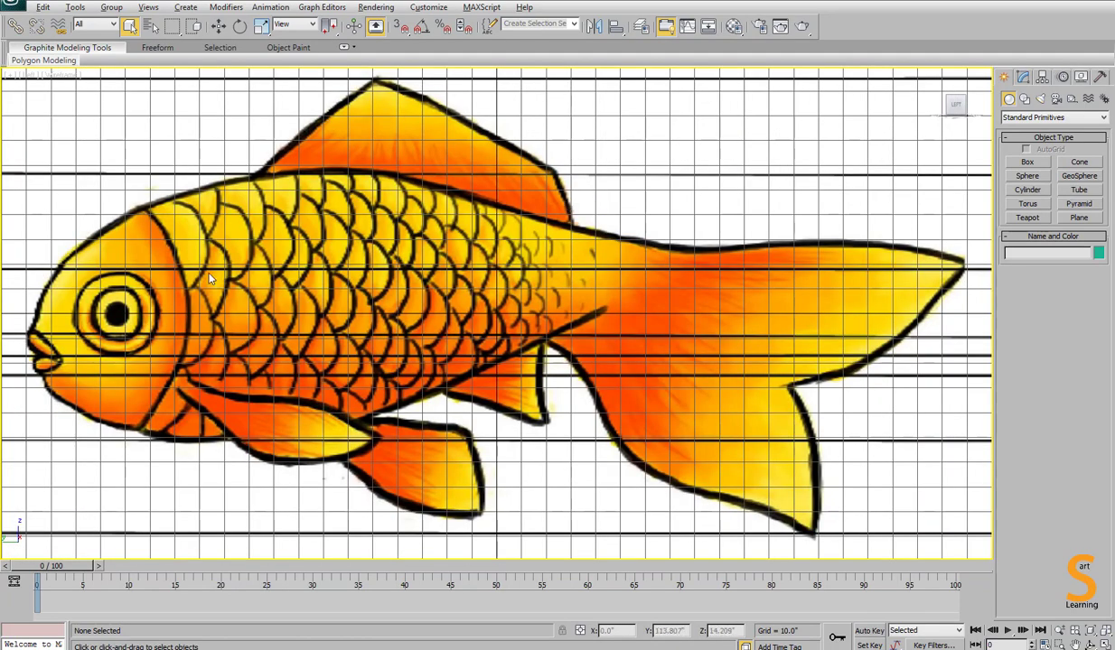
key(f)
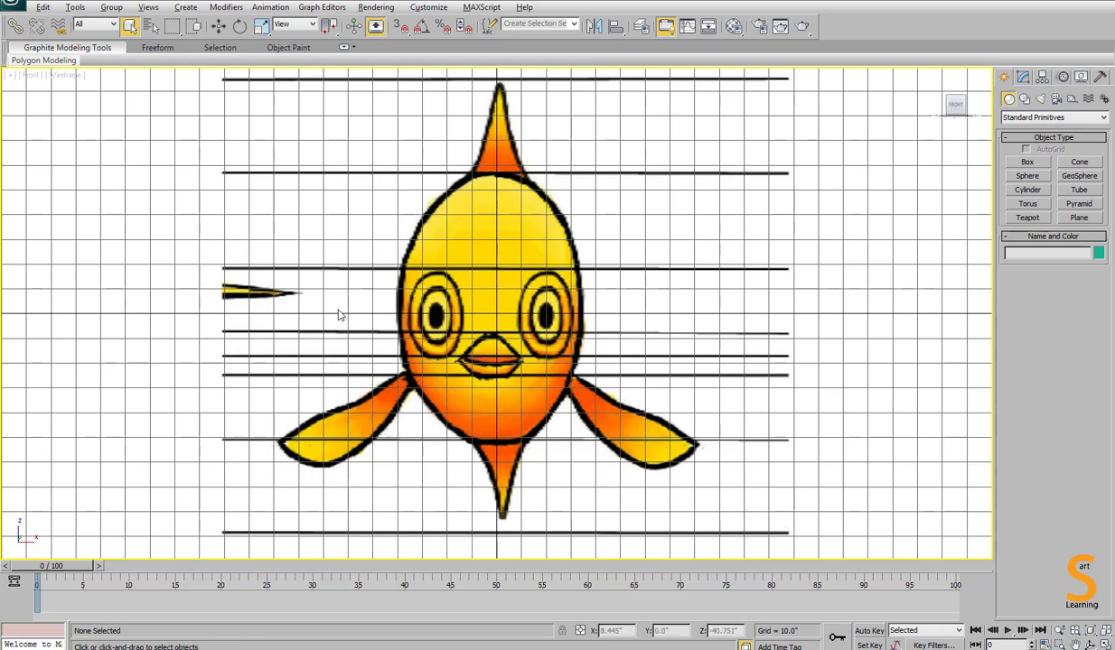
key(alt+w)
click(336, 352)
key(alt+w)
key(alt+w)
Create a cylinder over the fish's body in the front view, about 57" in radius and 83" high.
click(632, 258)
key(alt+w)
click(1028, 190)
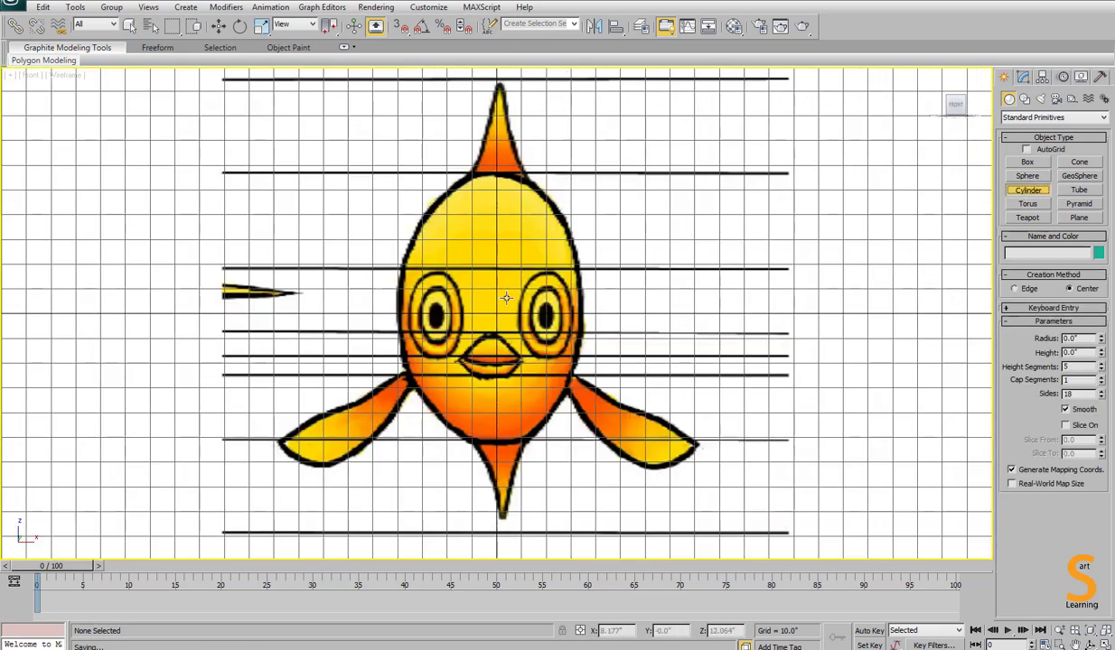
drag(491, 299, 514, 438)
click(502, 239)
right_click(503, 240)
key(alt+w)
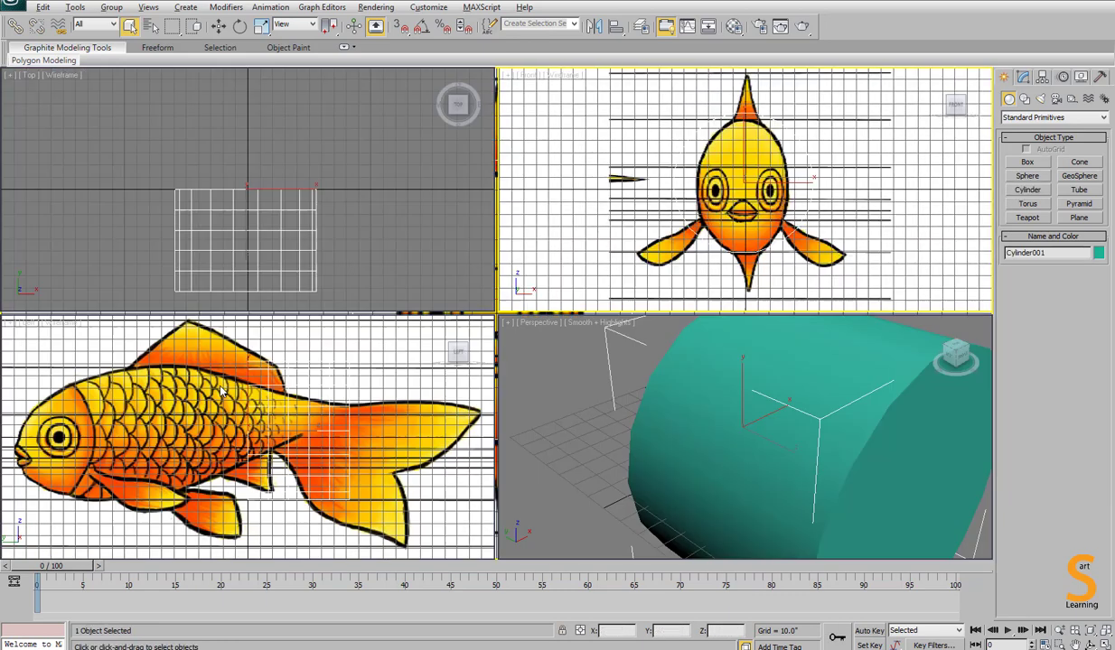
Display the left view shaded and move the cylinder forward onto the fish's body behind the head.
right_click(415, 375)
key(alt+w)
key(F3)
scroll(691, 304, down, 4)
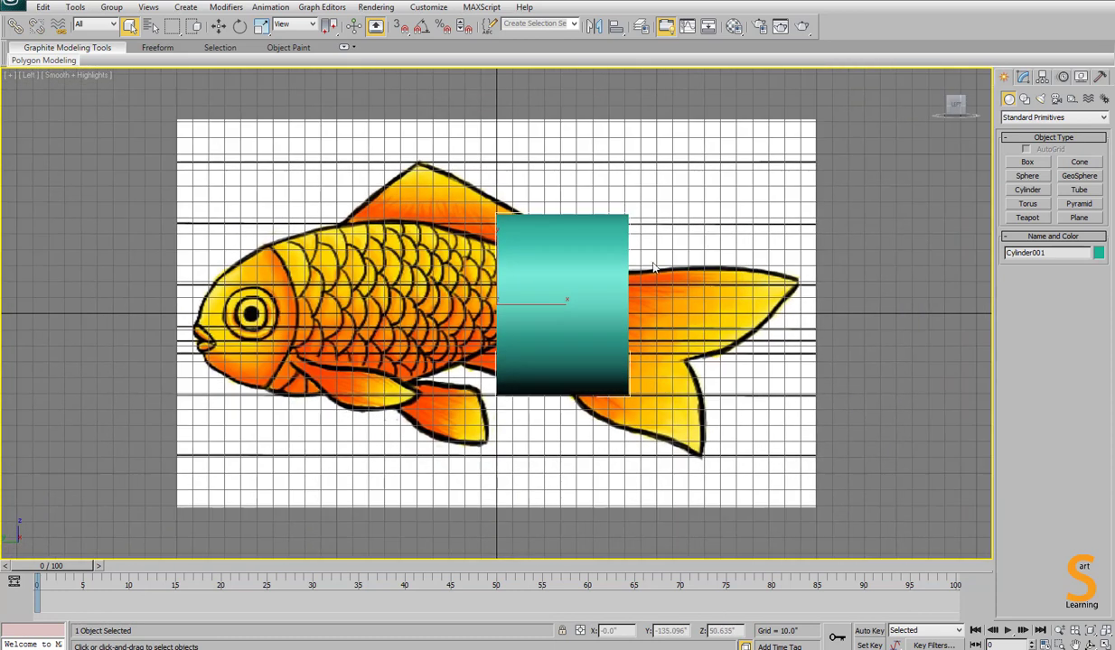
key(w)
drag(626, 312, 437, 310)
key(alt+w)
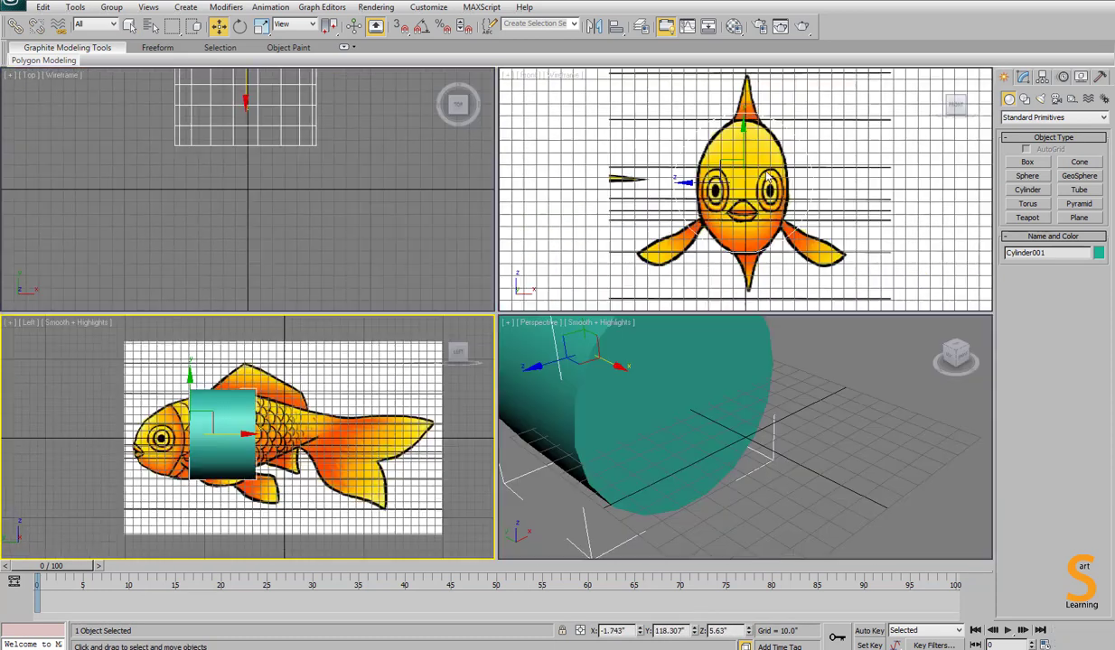
Switch the front view to the back view and scale the cylinder uniformly to about 94.5 percent.
right_click(559, 273)
key(alt+w)
key(v)
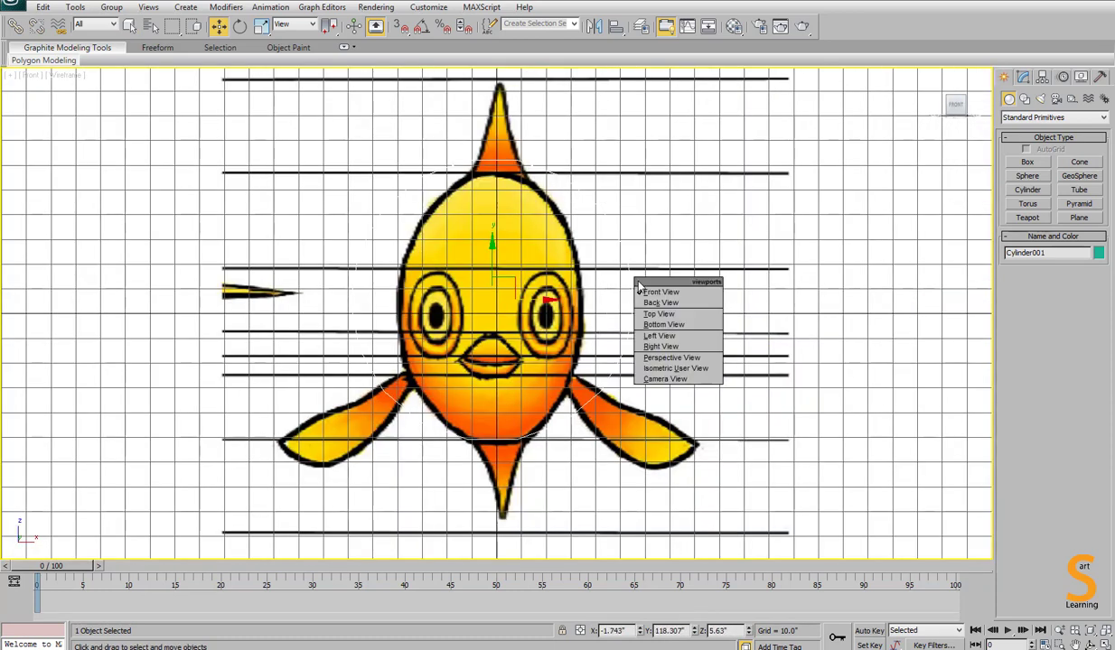
click(659, 303)
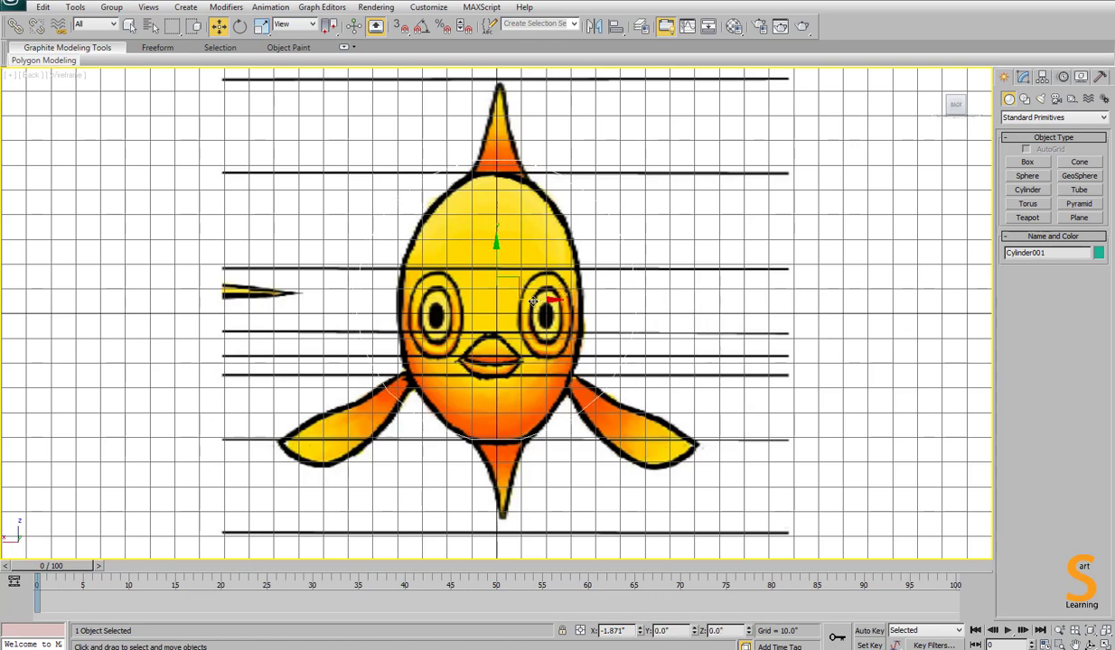
key(r)
key(p)
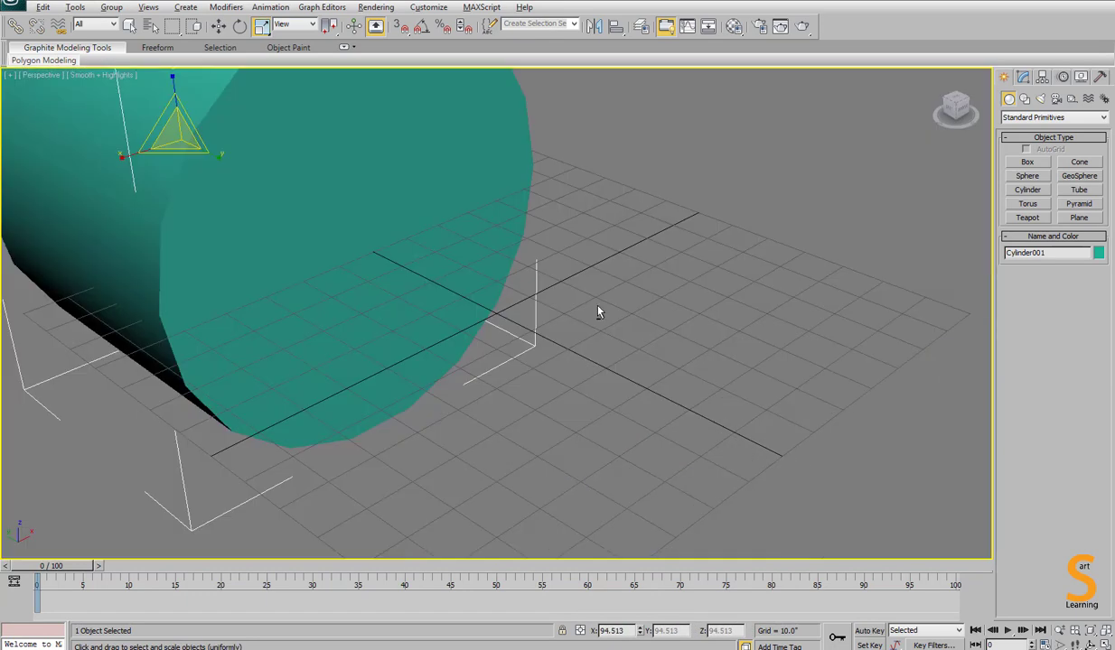
Show edged faces in the left view and set the cylinder's height segments to 2.
scroll(614, 362, down, 3)
key(l)
key(F4)
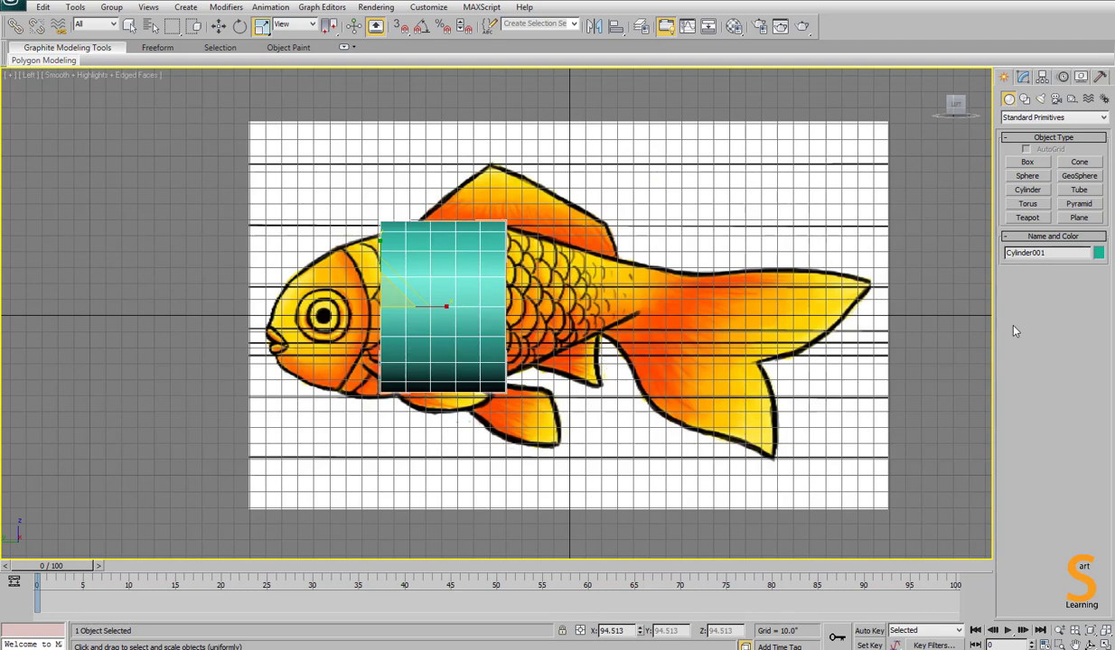
click(1024, 79)
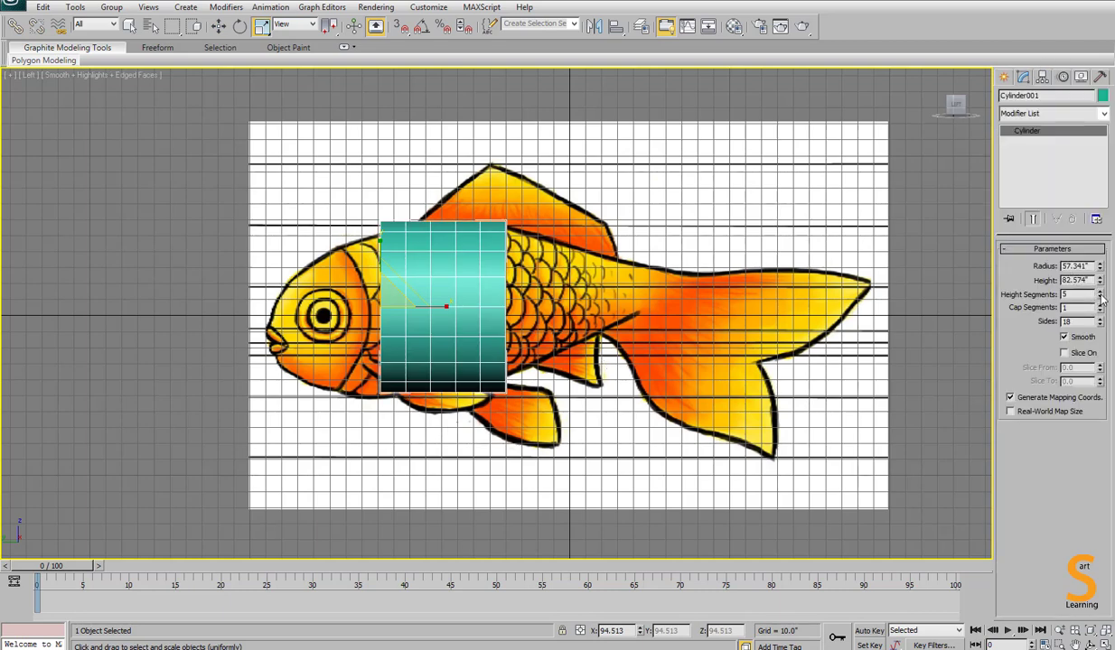
right_click(1100, 298)
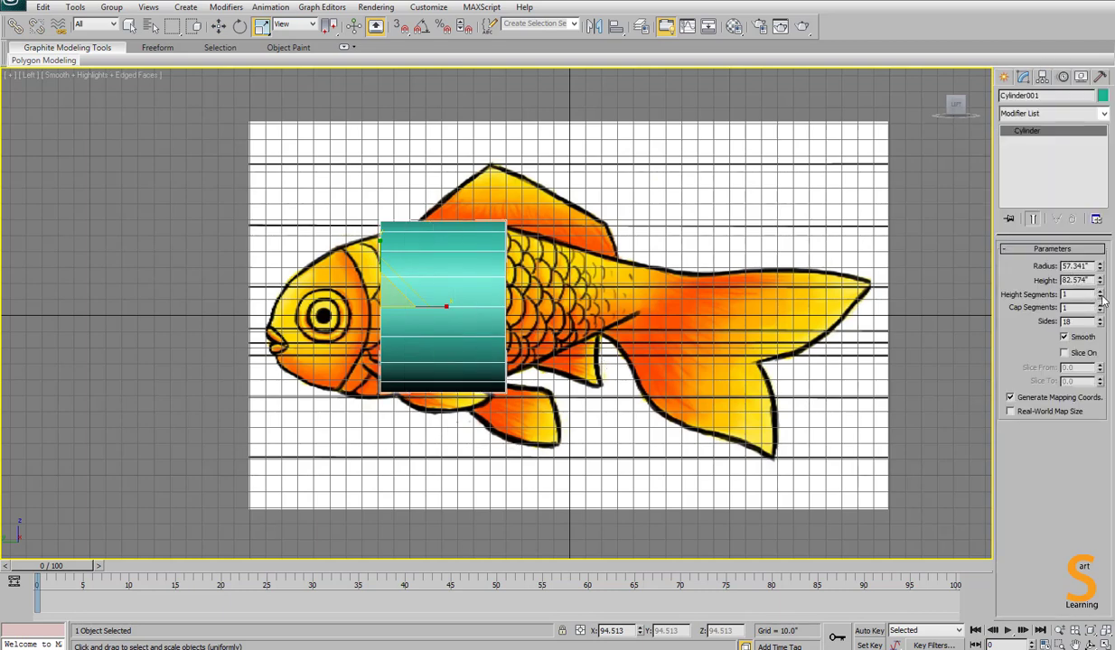
Display the back view shaded with edged faces and reduce the cylinder to 8 sides.
key(alt+w)
right_click(795, 271)
key(alt+w)
key(F3)
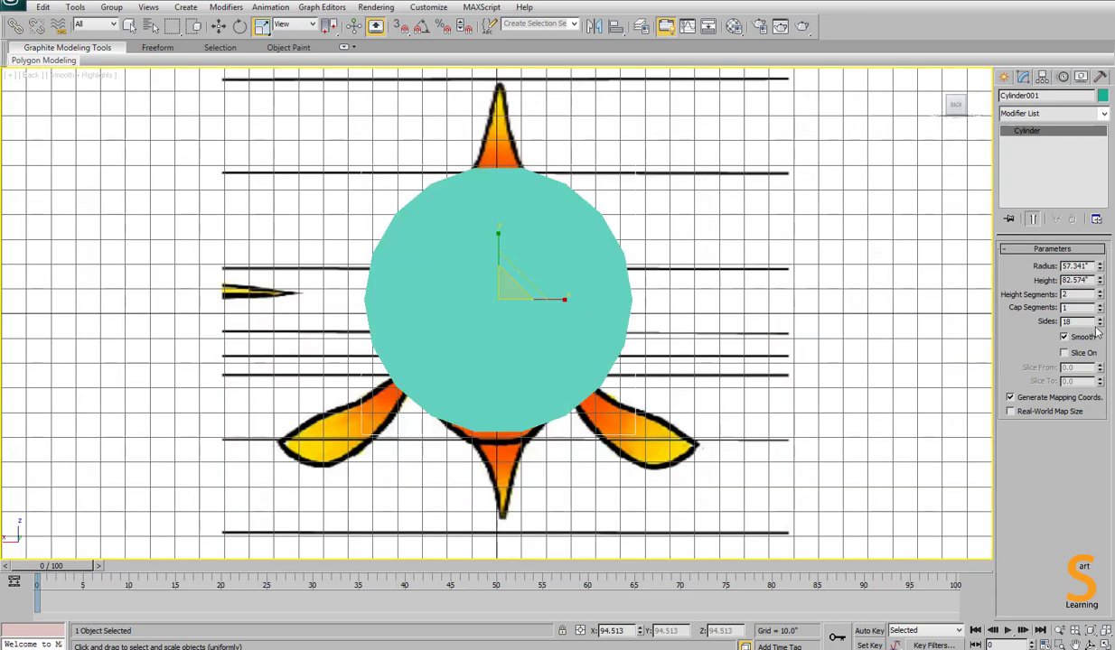
key(alt+w)
right_click(863, 431)
key(alt+w)
key(alt+w)
right_click(871, 280)
key(alt+w)
key(F3)
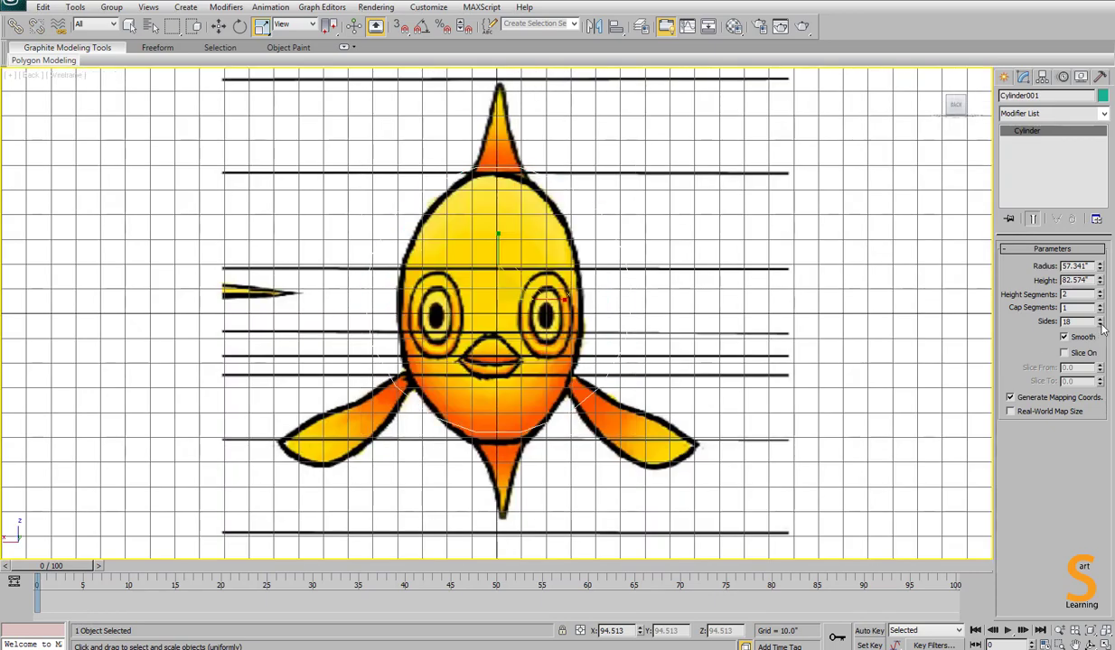
key(alt+x)
click(1100, 325)
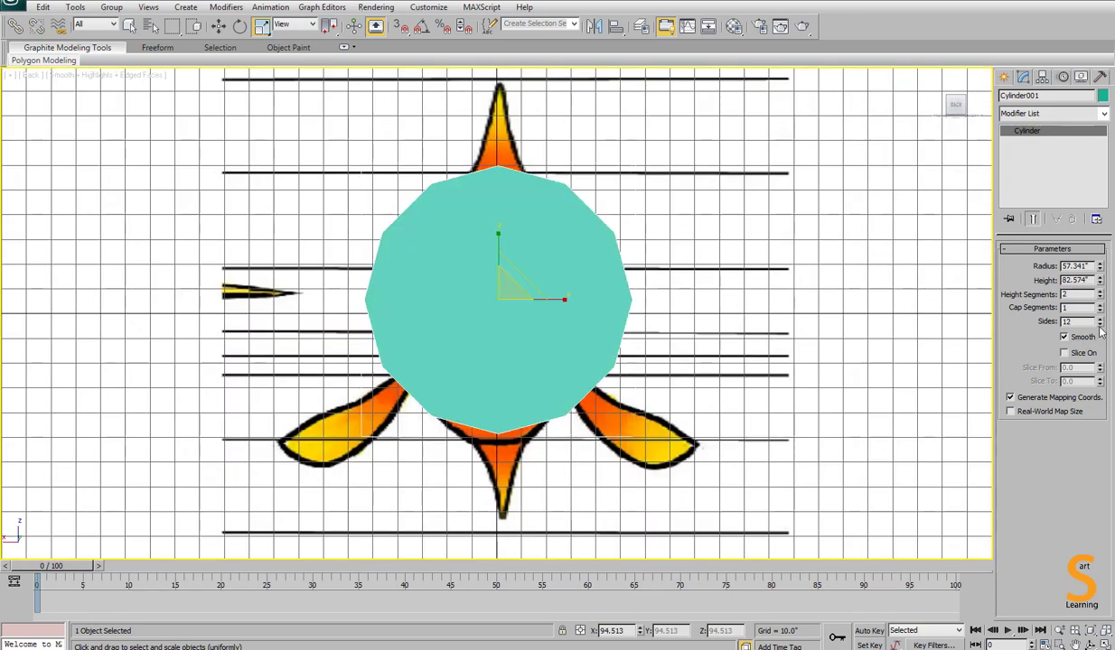
click(1101, 325)
click(1100, 325)
click(1100, 325)
click(1100, 326)
Align the cylinder vertically with the fish's body in the back view and convert it to an editable poly.
key(w)
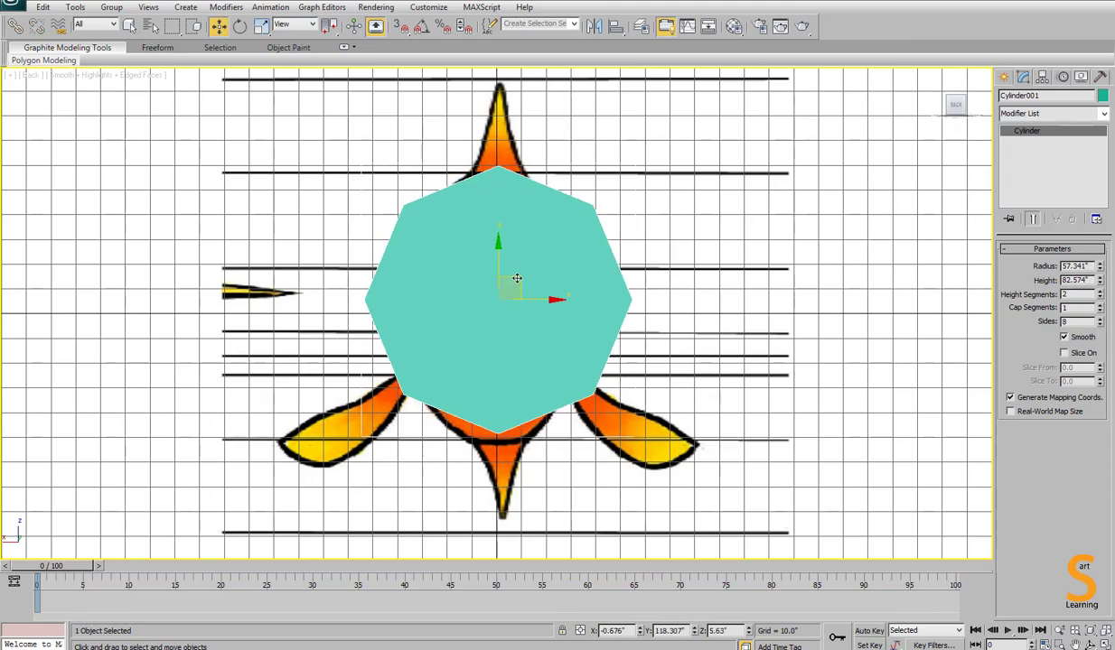
drag(516, 280, 513, 289)
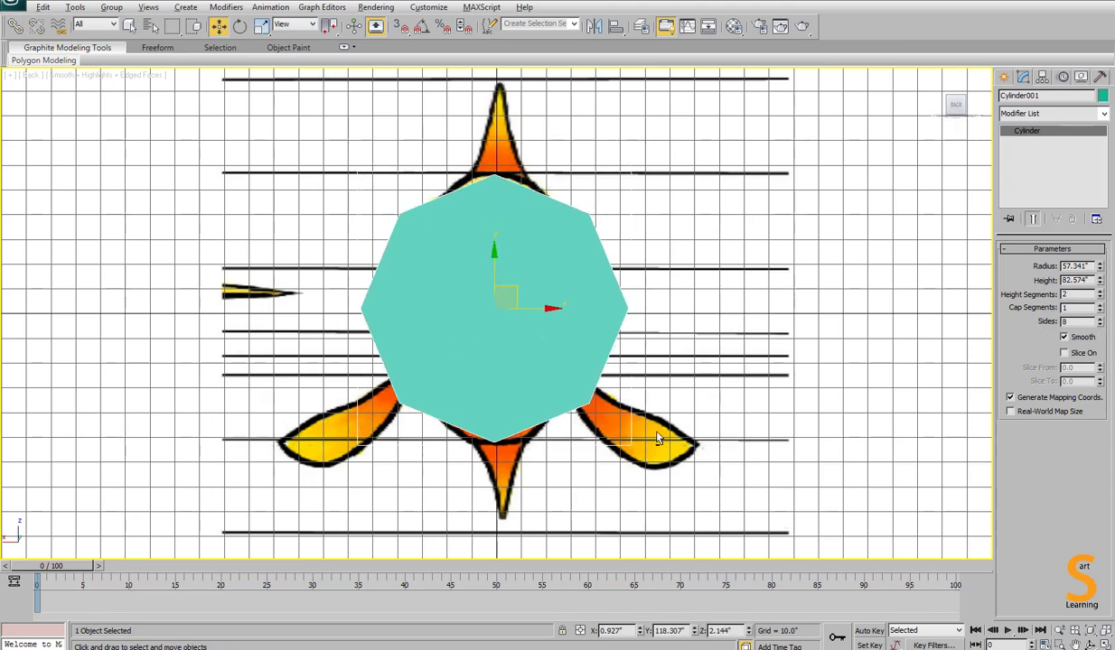
key(l)
right_click(469, 248)
mouse_move(529, 364)
click(613, 376)
key(f)
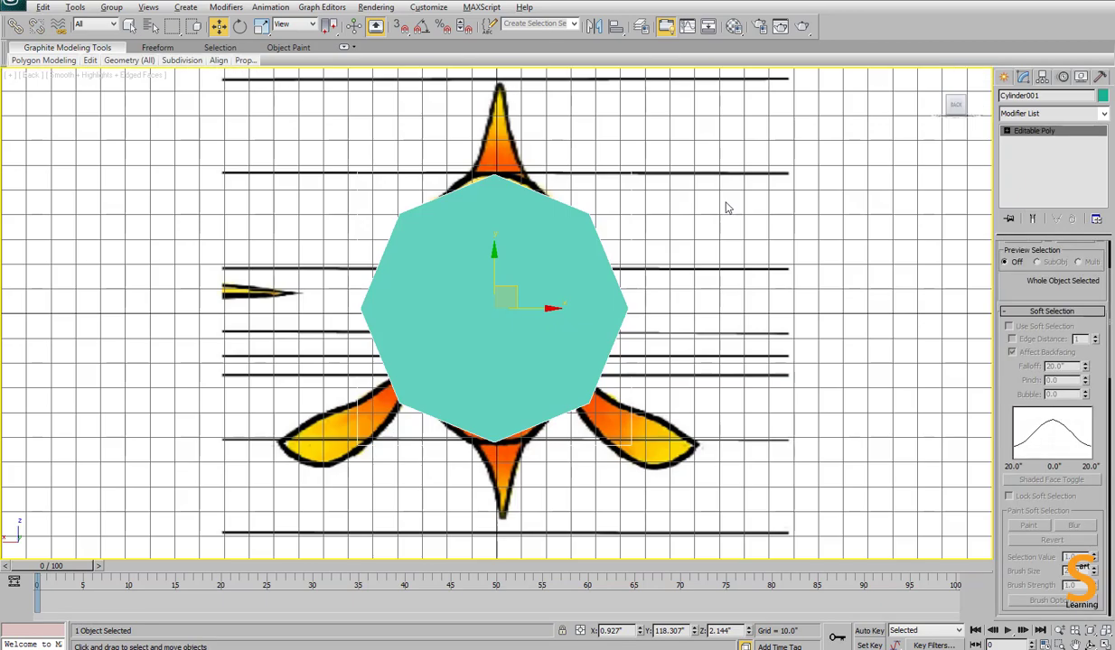
Move both end vertex rows inward in the left view and lower the front upper vertices to the back's outline.
key(1)
key(l)
drag(467, 169, 552, 425)
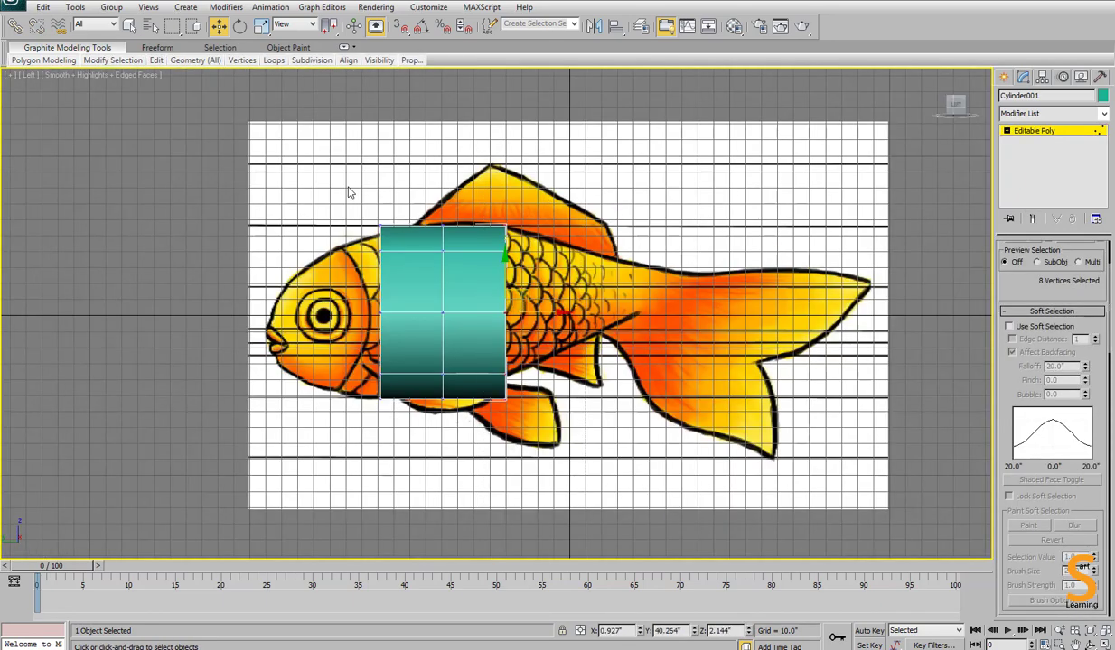
mouse_move(491, 313)
mouse_down()
mouse_move(512, 312)
mouse_move(474, 313)
mouse_up()
key(r)
key(w)
key(w)
click(492, 318)
drag(378, 206, 400, 203)
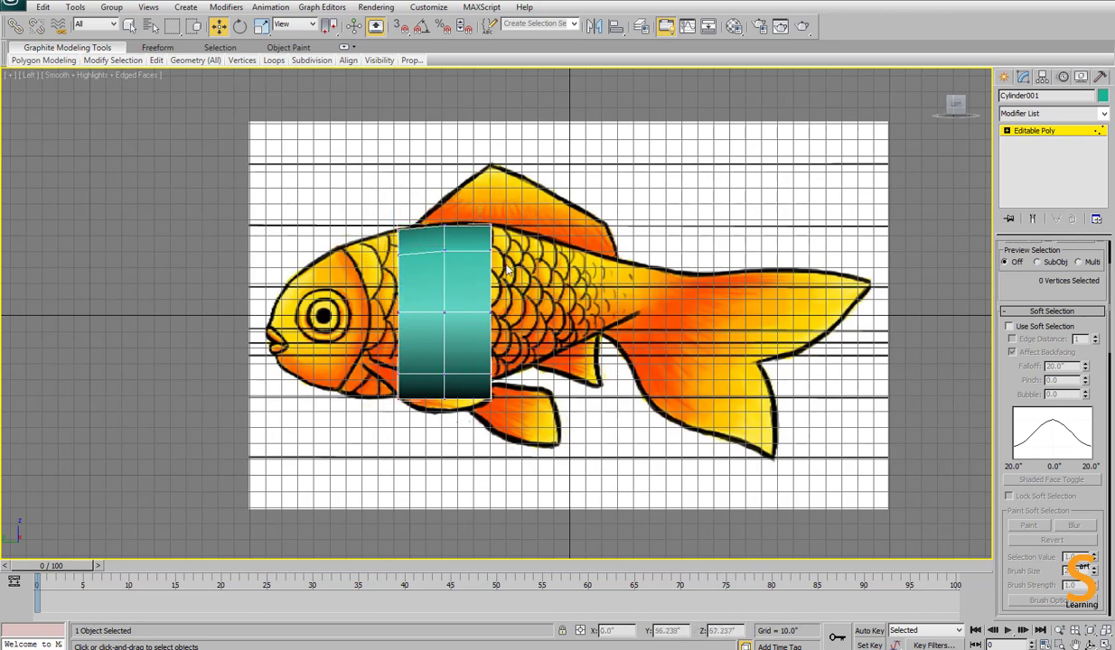
Shift the rear-end upper and middle vertices toward the tail and raise the lower ones along the belly outline.
drag(506, 270, 470, 186)
drag(501, 230, 520, 232)
drag(515, 312, 535, 313)
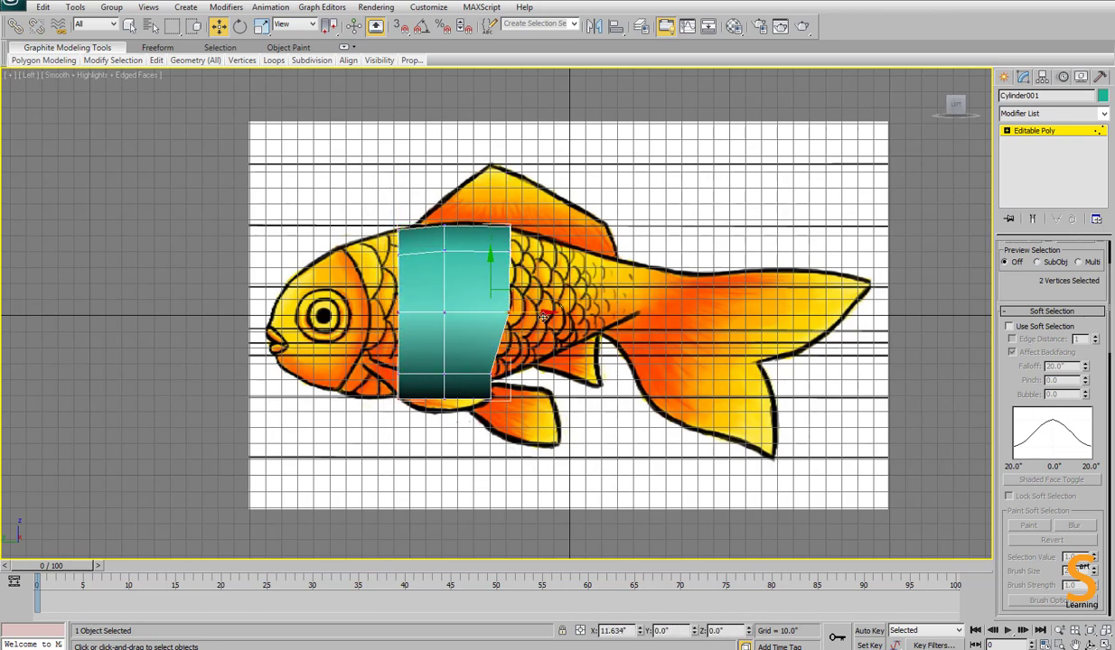
drag(519, 411, 481, 359)
drag(511, 365, 533, 343)
Delete the cylinder's end caps and its left half as seen from the back, leaving an open half shell.
key(k)
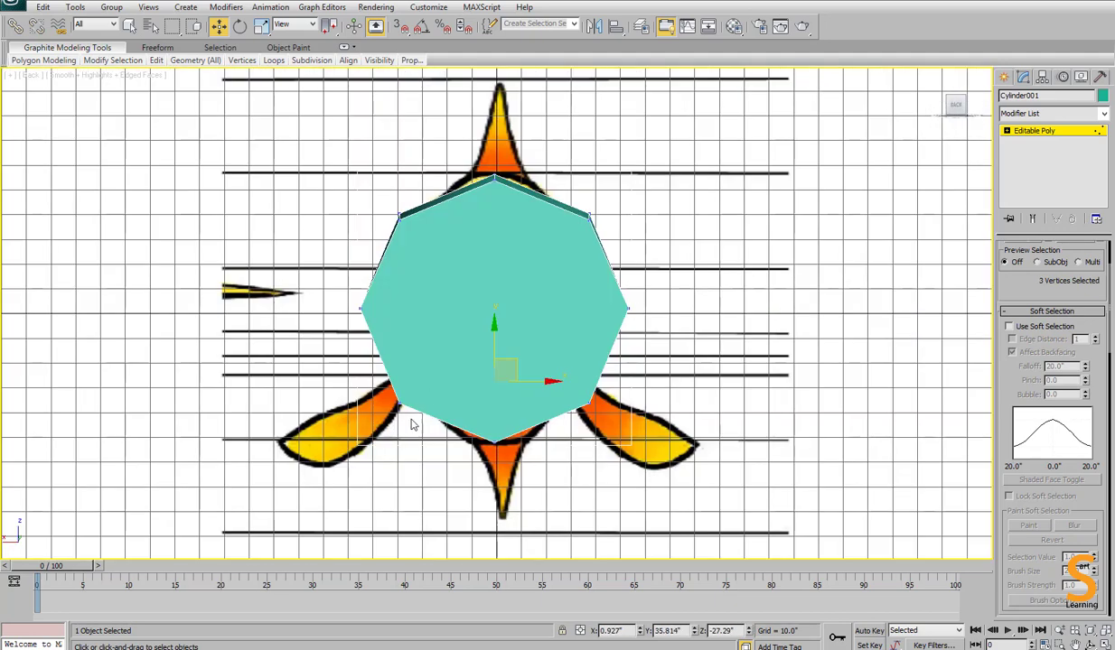
key(4)
drag(465, 455, 683, 227)
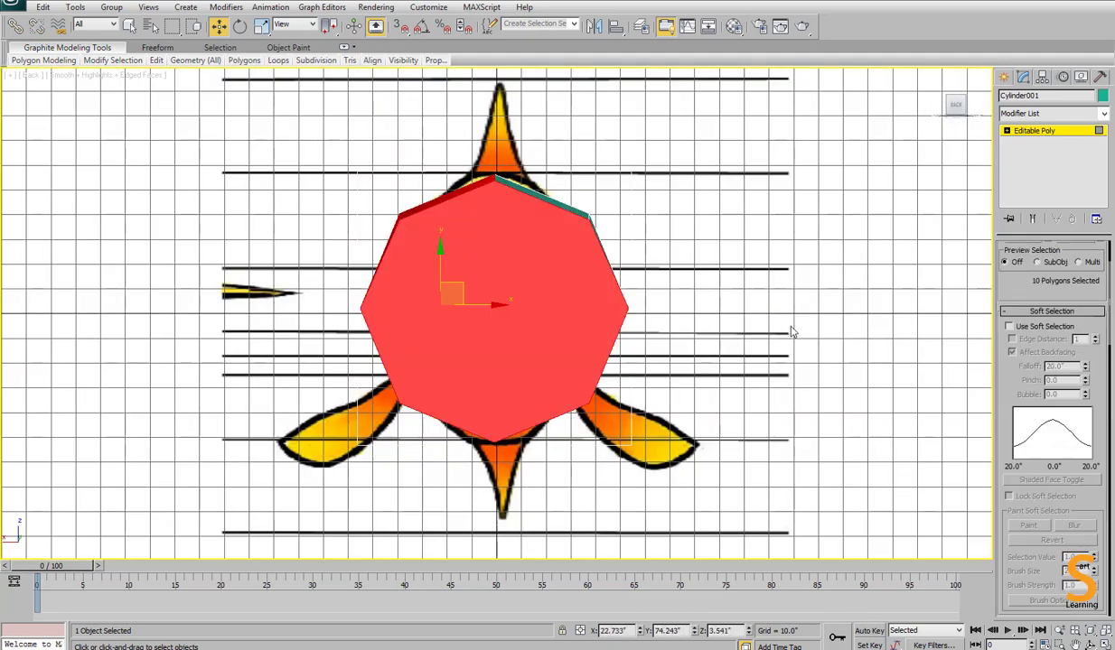
key(Delete)
key(p)
alt+middle_drag(784, 418, 531, 393)
alt+drag(530, 394, 394, 241)
Pull the half shell's side vertices inward and adjust its upper and lower rows to the body outline in the back view.
key(alt+w)
click(641, 274)
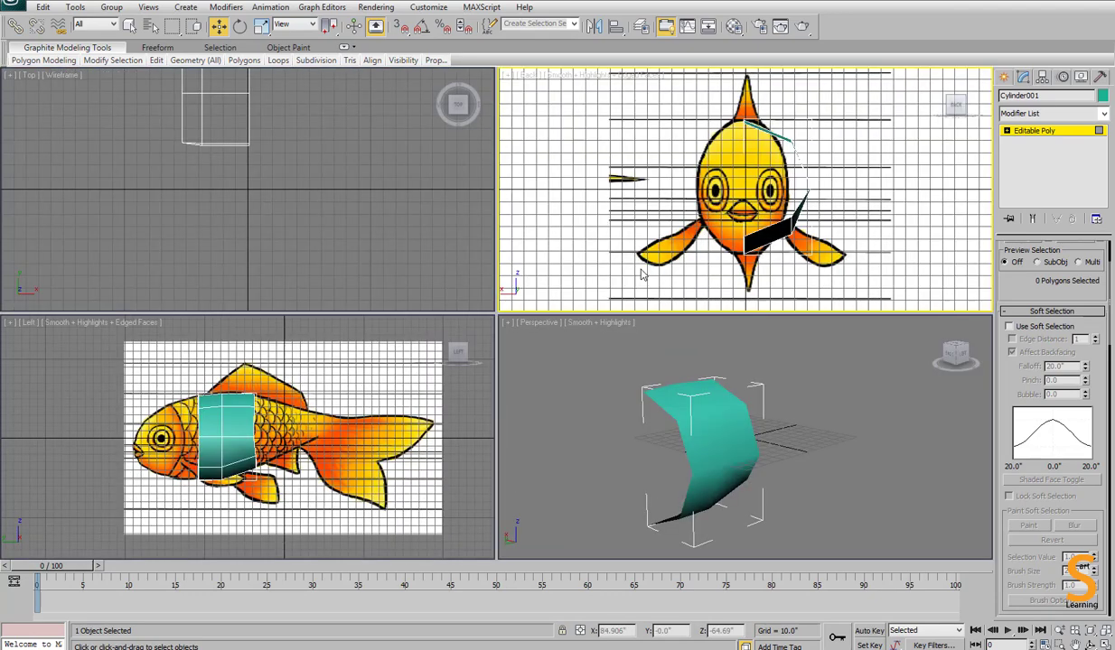
key(alt+w)
key(1)
drag(572, 170, 672, 449)
drag(622, 300, 583, 306)
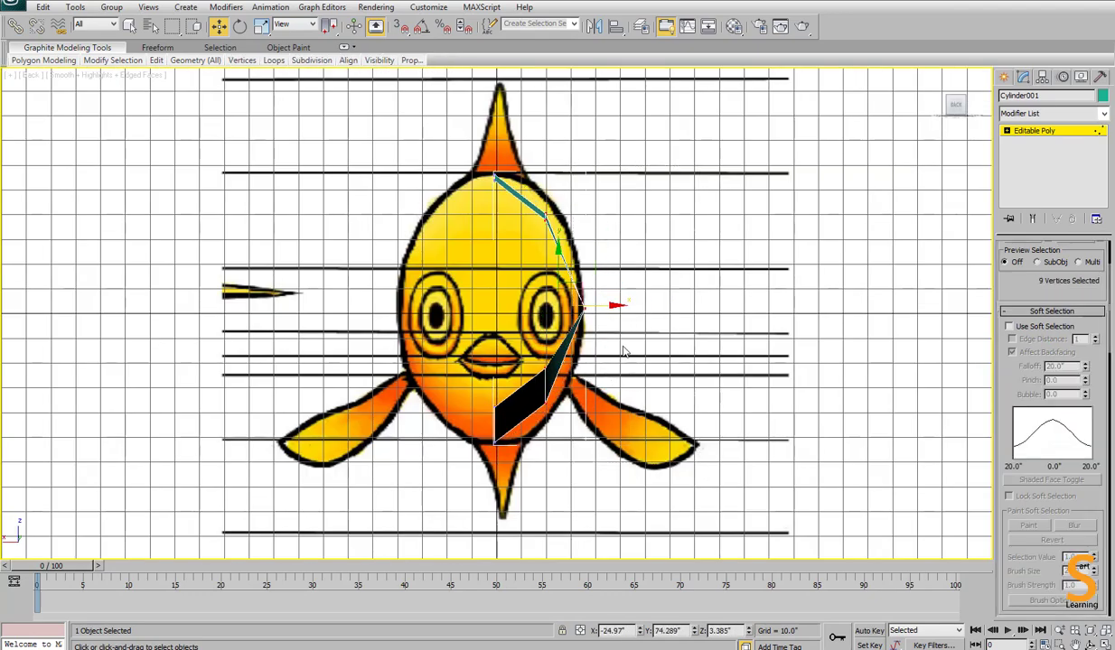
drag(547, 356, 546, 378)
drag(530, 166, 530, 171)
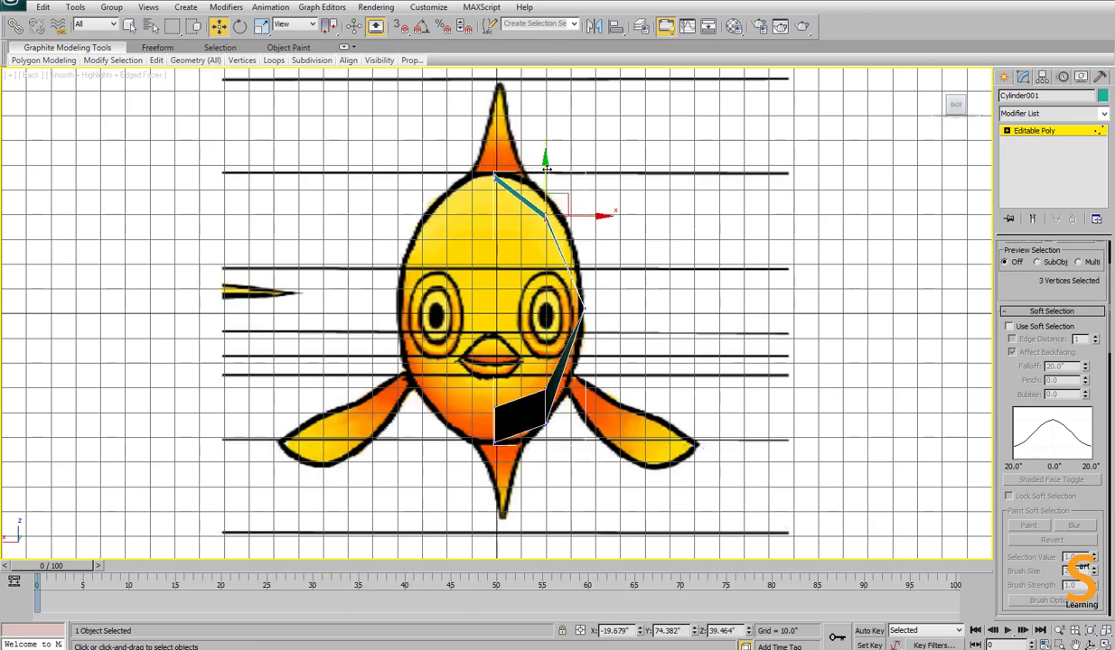
click(686, 316)
Adjust the shell's rear upper vertices to follow the fish's back in the left view.
key(l)
drag(530, 210, 529, 214)
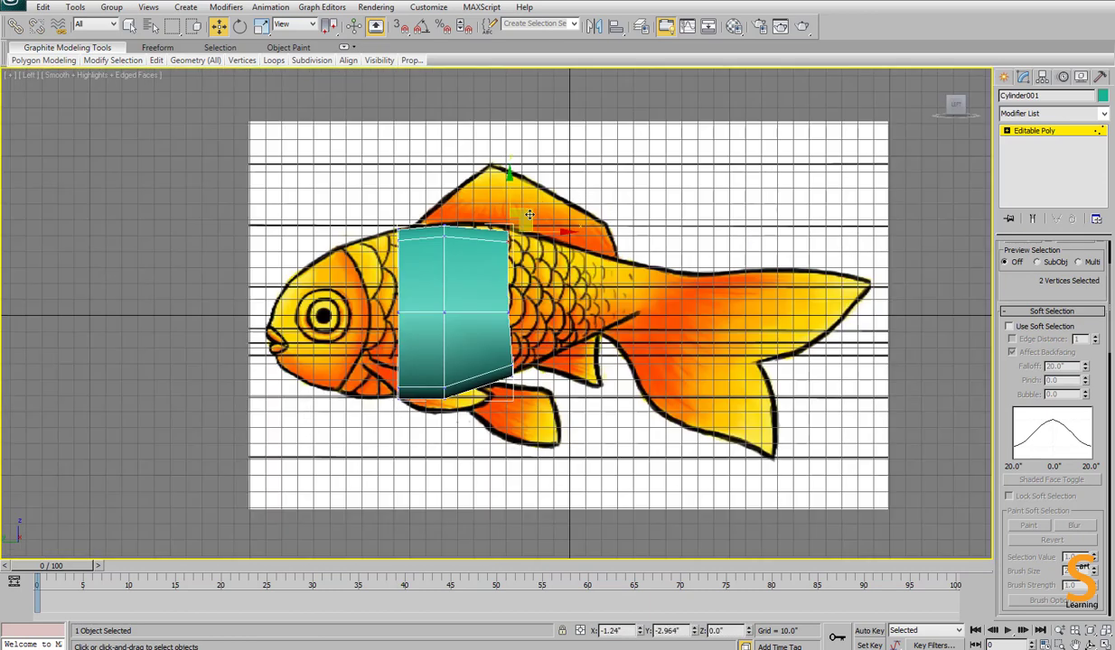
Extend the shell's rear border edges toward the tail to add a new row of polygons.
key(p)
key(2)
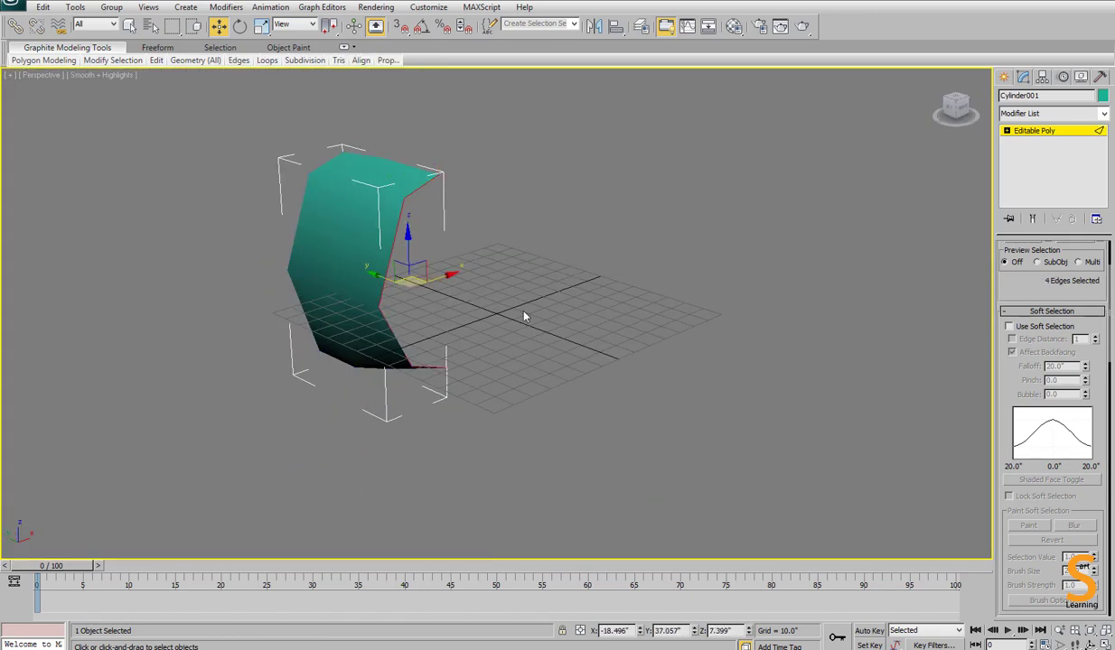
key(k)
key(l)
shift+drag(519, 242, 584, 242)
Pull the rear row's outer vertices in toward the centre line in the top view to narrow the half shell.
key(t)
key(1)
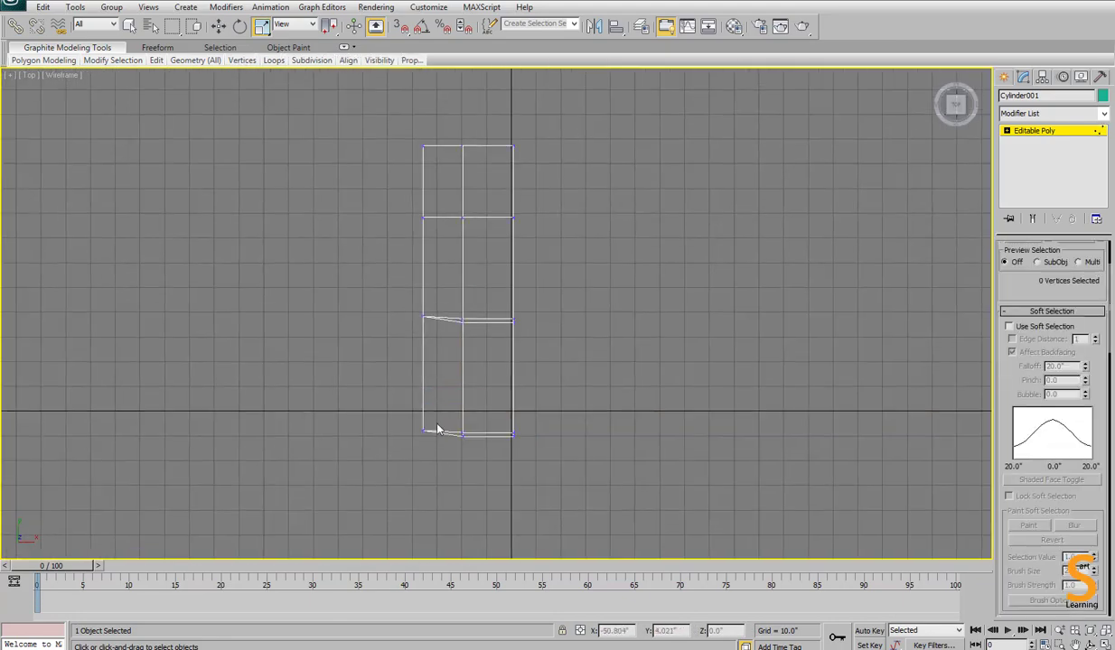
drag(488, 433, 508, 434)
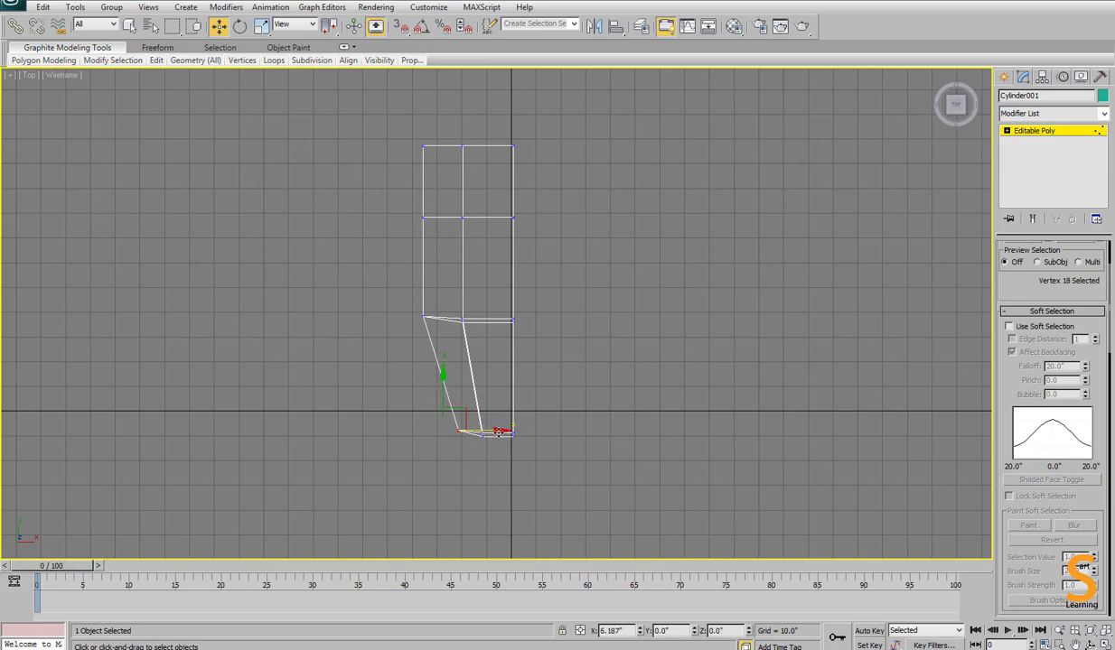
click(751, 451)
key(p)
alt+middle_drag(752, 450, 495, 261)
Extend the rear border edges to the base of the tail and scale and angle the new row to the outline in the left view.
key(l)
key(2)
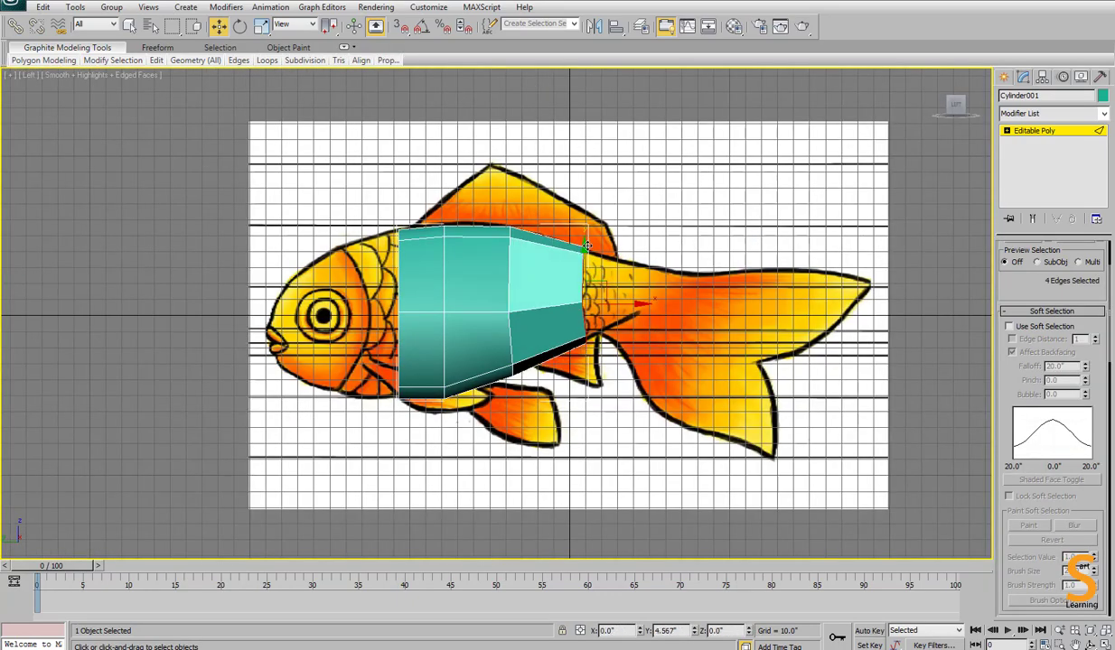
key(k)
key(alt+w)
right_click(199, 364)
key(alt+w)
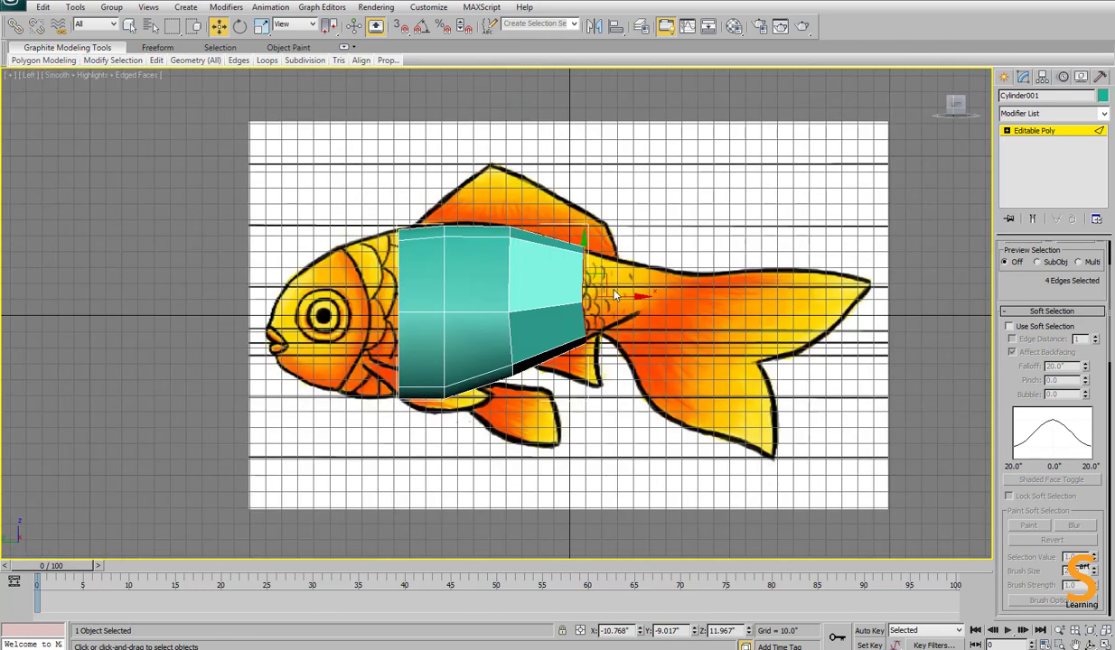
shift+drag(617, 295, 681, 295)
key(r)
drag(646, 242, 656, 285)
key(e)
key(w)
Move the new tail-base row's outer vertices toward the centre line in the top view.
key(t)
key(1)
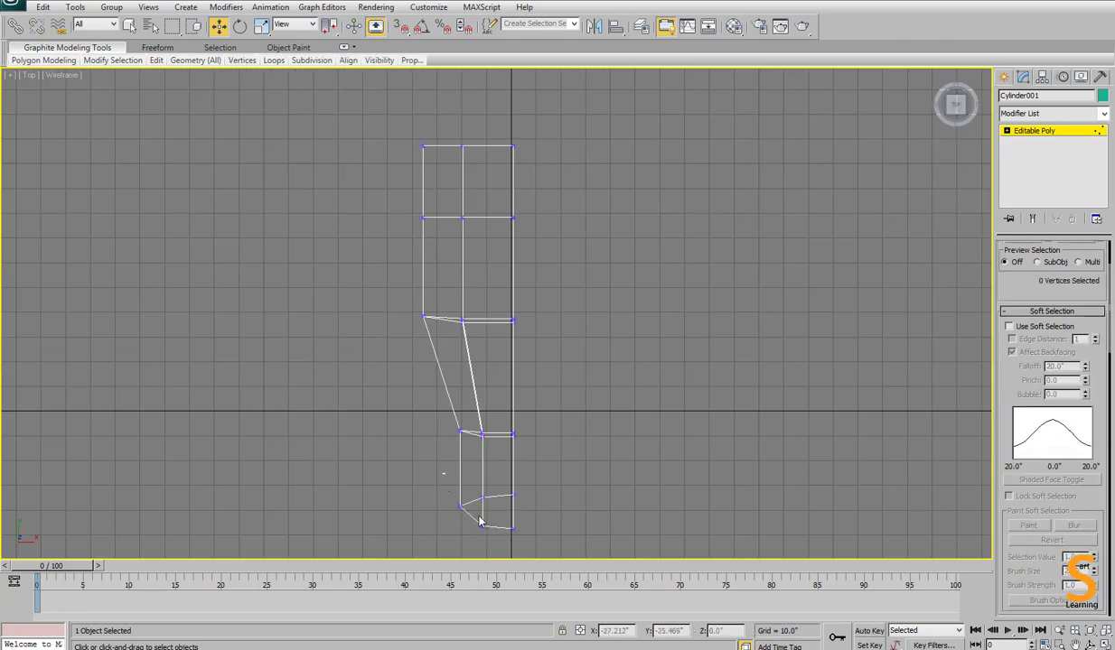
drag(507, 509, 515, 508)
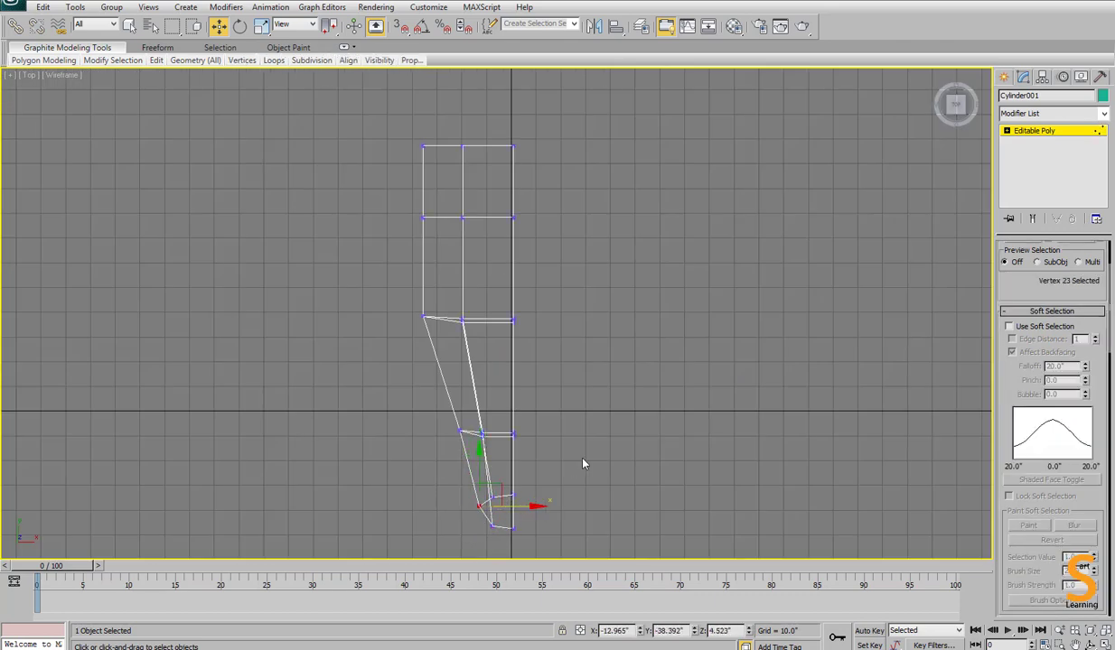
key(alt+w)
click(583, 464)
key(alt+w)
alt+middle_drag(603, 316, 675, 327)
key(alt+w)
click(590, 308)
key(alt+w)
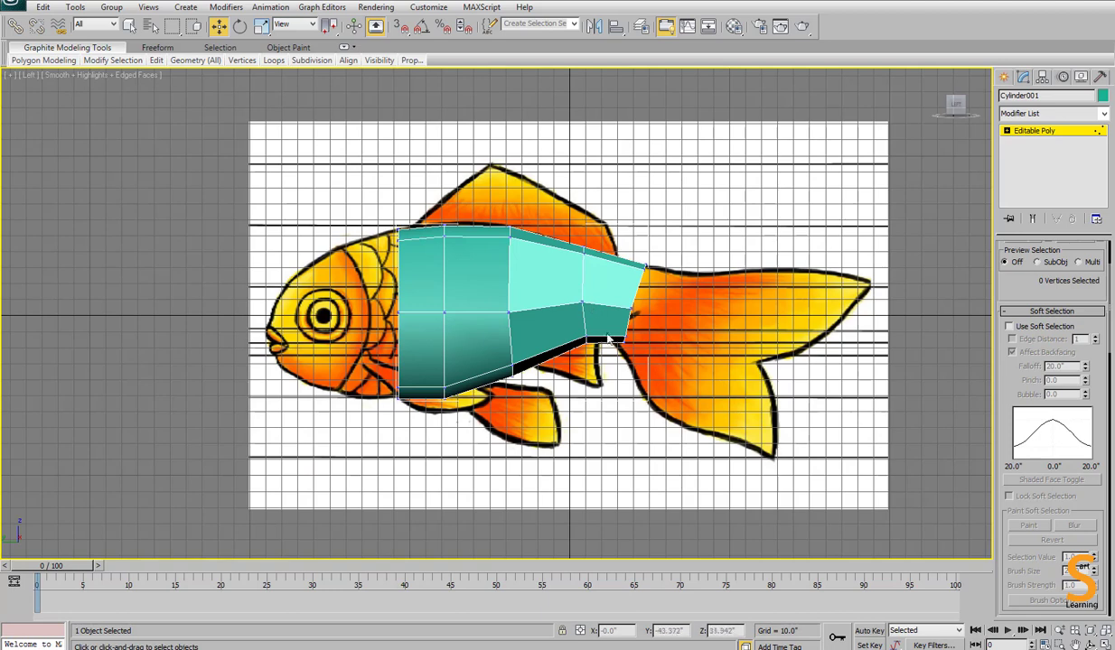
Extend the front border edges toward the head in the left view and scale the new row slightly down vertically.
key(2)
double_click(398, 233)
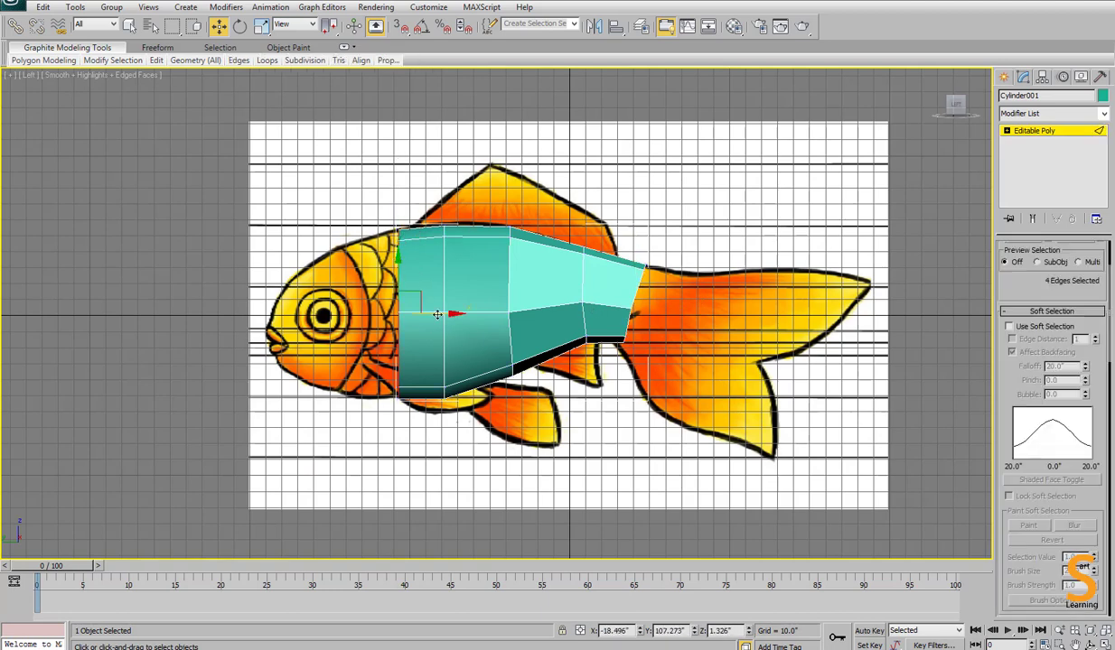
shift+drag(422, 312, 381, 315)
key(r)
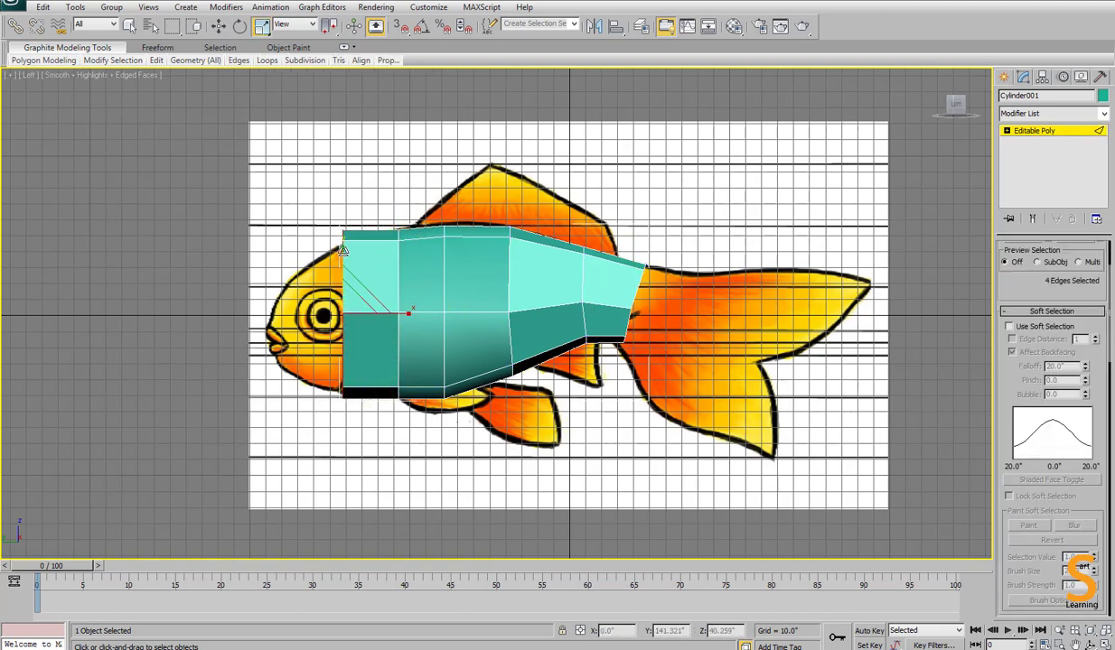
drag(344, 249, 345, 255)
key(w)
Narrow the first head row in the top view by moving its outer vertices toward the centre line.
key(t)
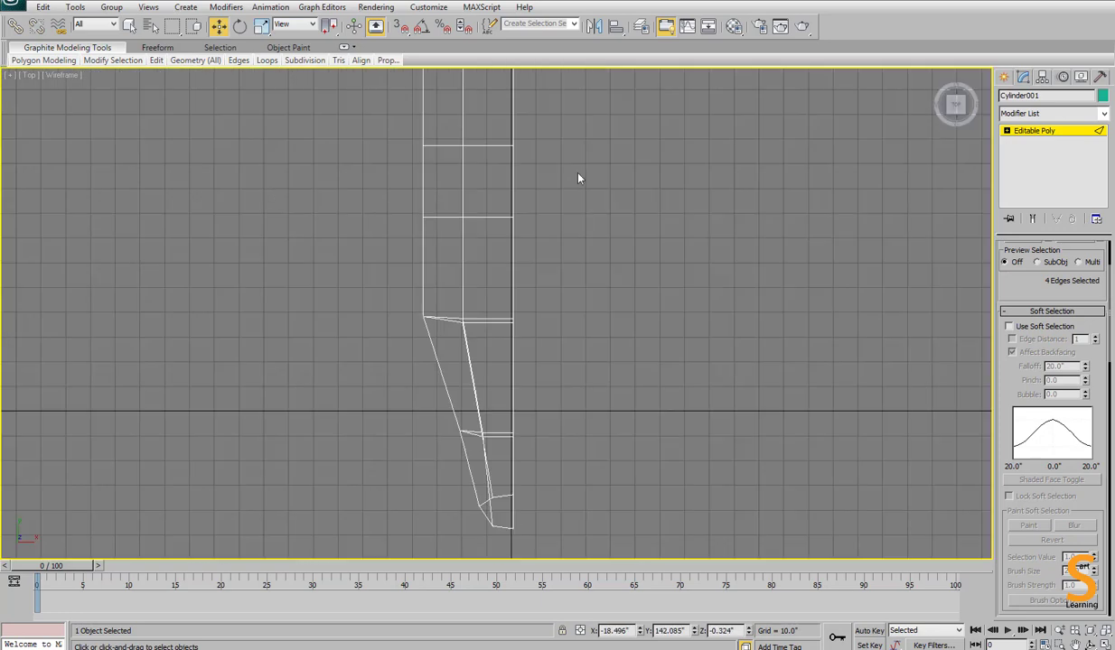
middle_drag(580, 177, 589, 380)
key(1)
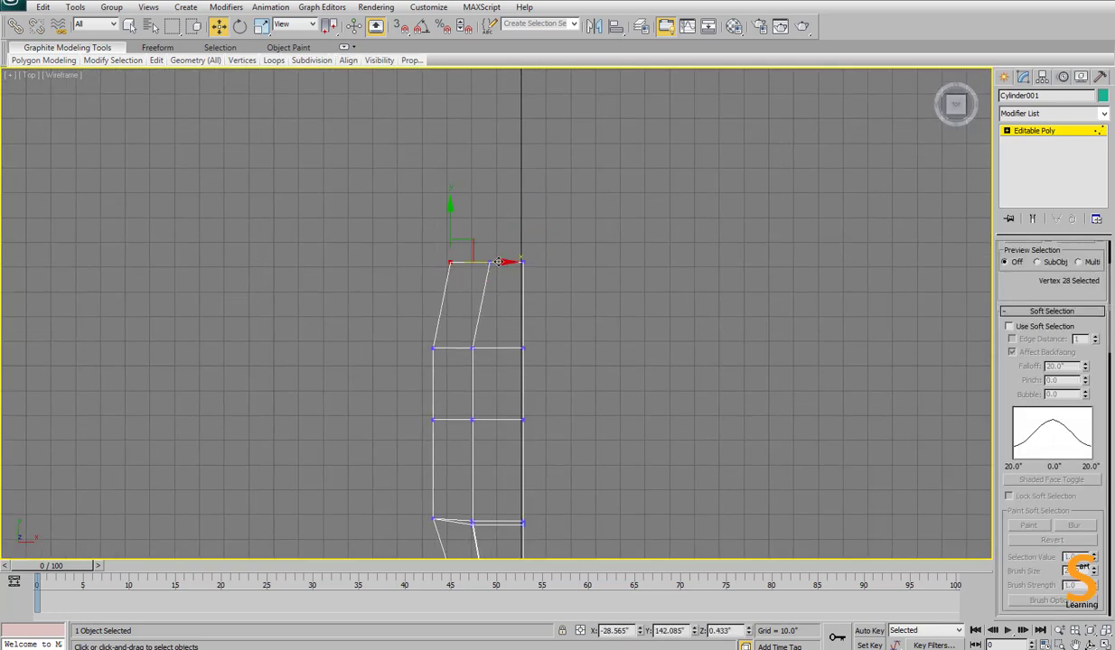
key(p)
alt+drag(791, 460, 421, 310)
alt+middle_drag(420, 310, 538, 386)
Extend the front border edges further over the eye and scale the new row down to the head outline in the left view.
key(l)
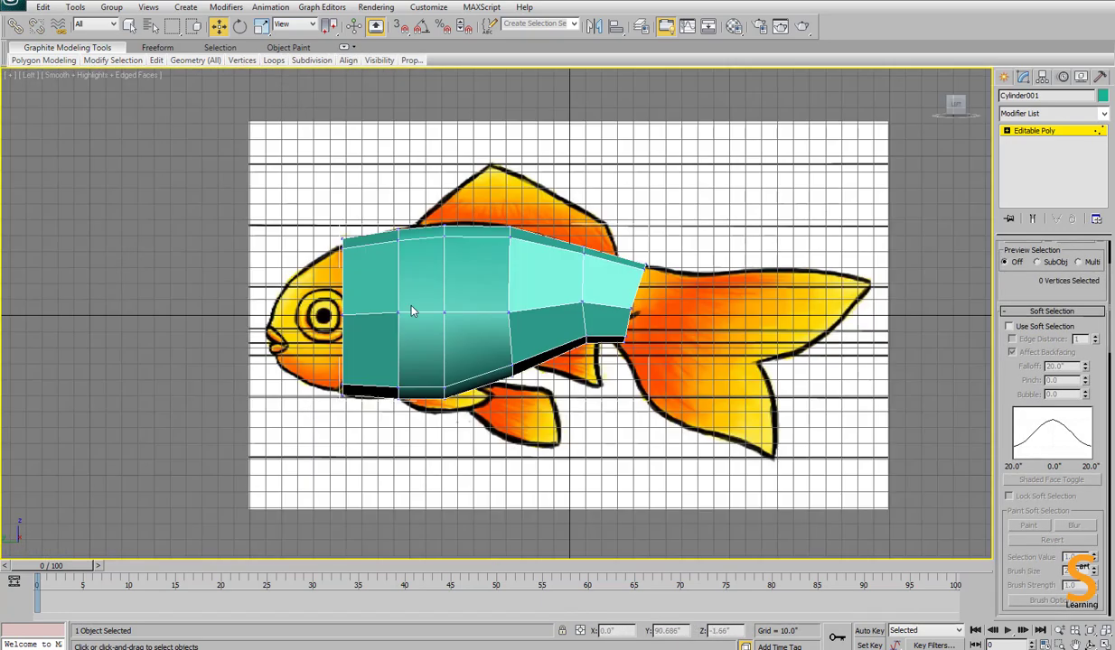
key(2)
drag(370, 321, 297, 275)
key(r)
key(w)
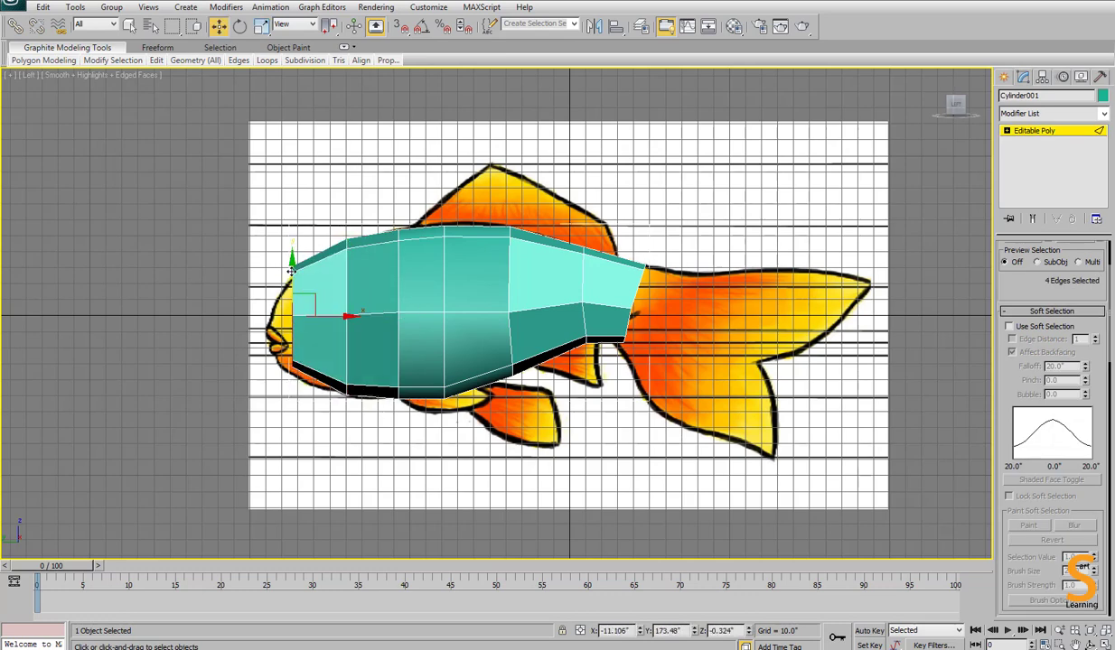
Taper the front head rows toward the centre line in the top view.
key(t)
key(F3)
key(1)
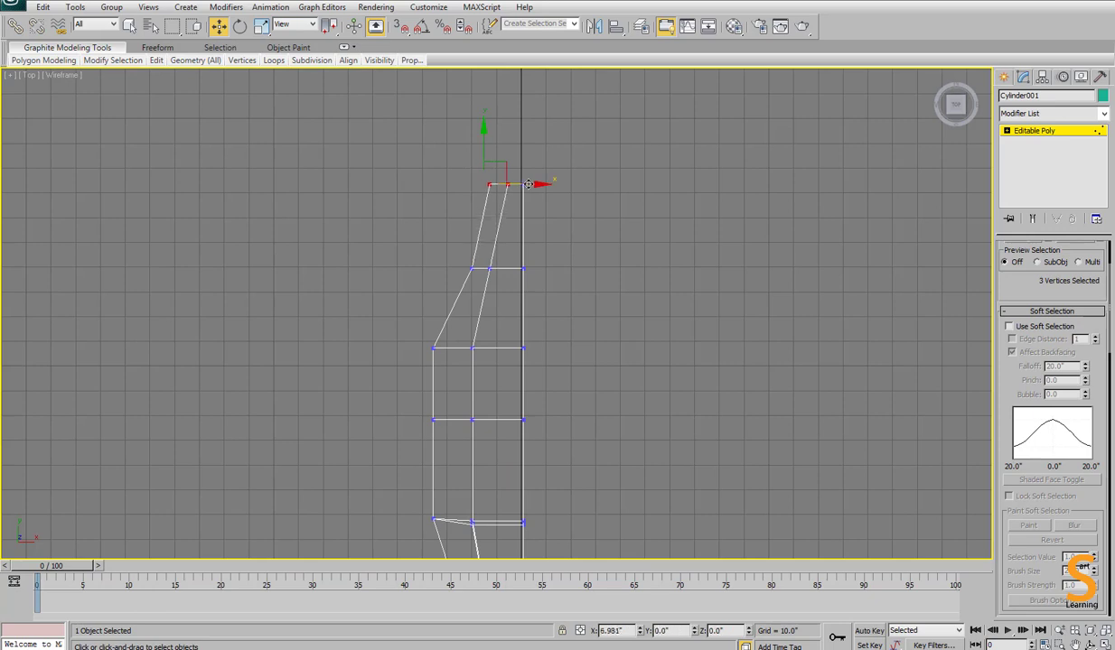
drag(444, 245, 502, 282)
drag(495, 268, 484, 269)
click(545, 215)
Round the body's side contour in the top view by adjusting the outer vertices of the middle and rear rows.
scroll(524, 357, down, 3)
middle_drag(523, 358, 523, 272)
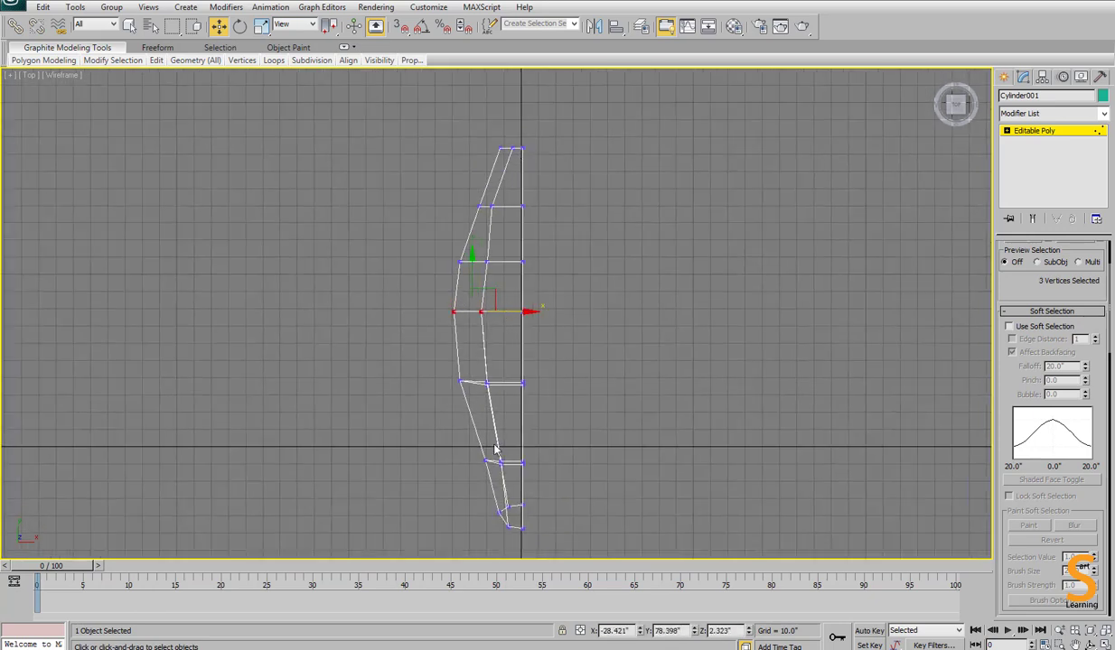
drag(525, 463, 520, 463)
click(566, 414)
key(p)
key(F3)
mouse_move(574, 312)
alt+middle_down()
mouse_move(532, 260)
mouse_move(560, 334)
alt+middle_up()
Extend the front border edges to the mouth and scale the new row down to the lip height in the left view.
key(l)
key(F4)
drag(273, 258, 271, 302)
key(2)
key(r)
key(w)
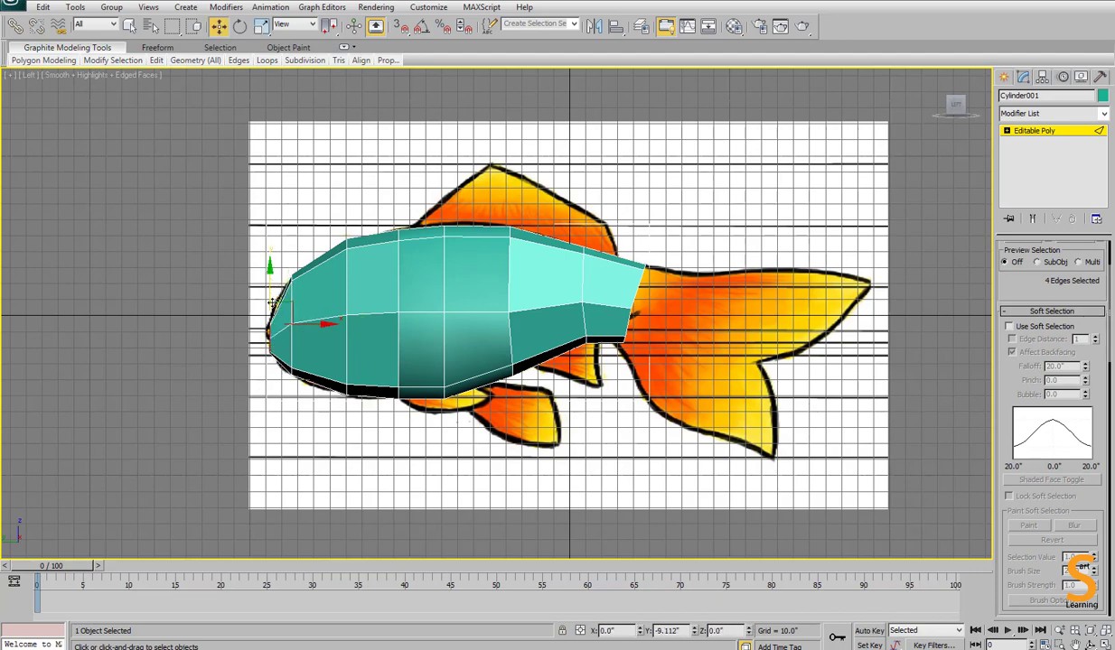
Narrow the mouth row in the top view by moving its outer vertices toward the centre line.
key(t)
key(F3)
key(1)
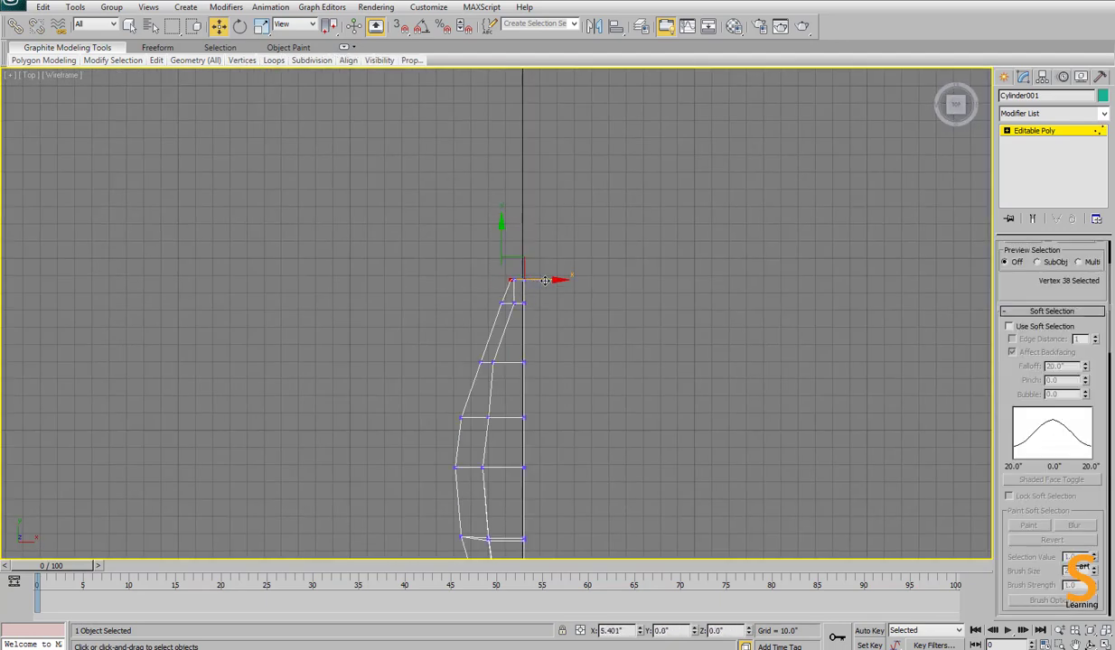
click(465, 316)
key(p)
key(F3)
alt+middle_drag(465, 319, 536, 300)
Extend the rear border edges into the tail fin in the left view, then rotate and scale the new row to the fin's width.
key(l)
key(F4)
key(2)
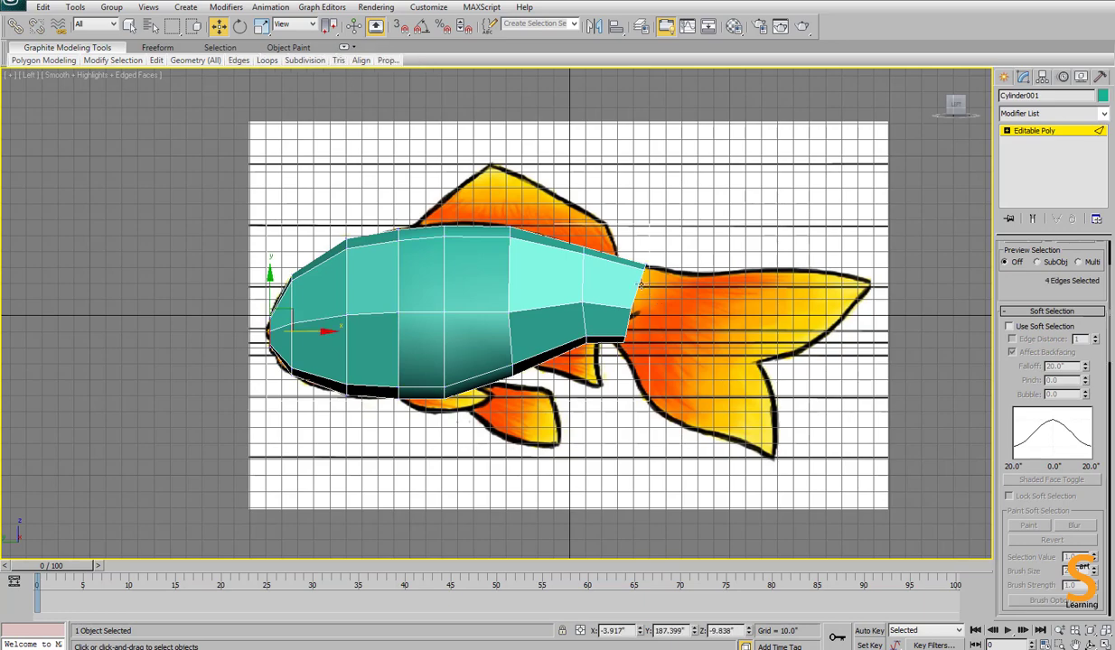
double_click(632, 325)
key(p)
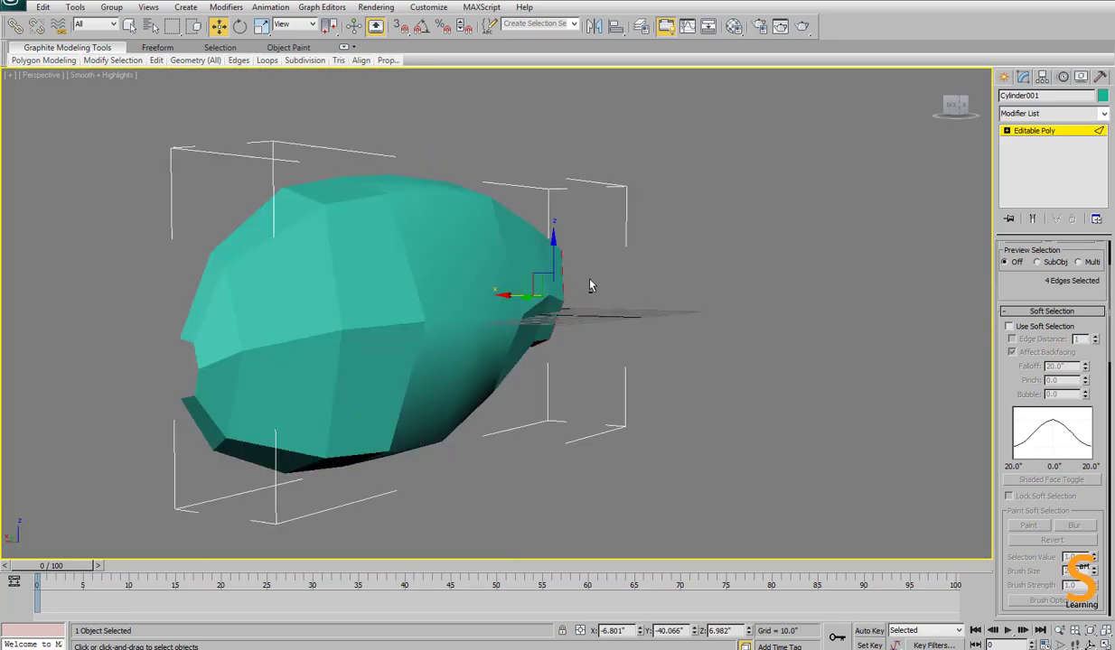
alt+middle_drag(590, 283, 508, 348)
key(l)
drag(680, 310, 710, 332)
key(e)
key(w)
key(r)
drag(672, 296, 672, 273)
key(w)
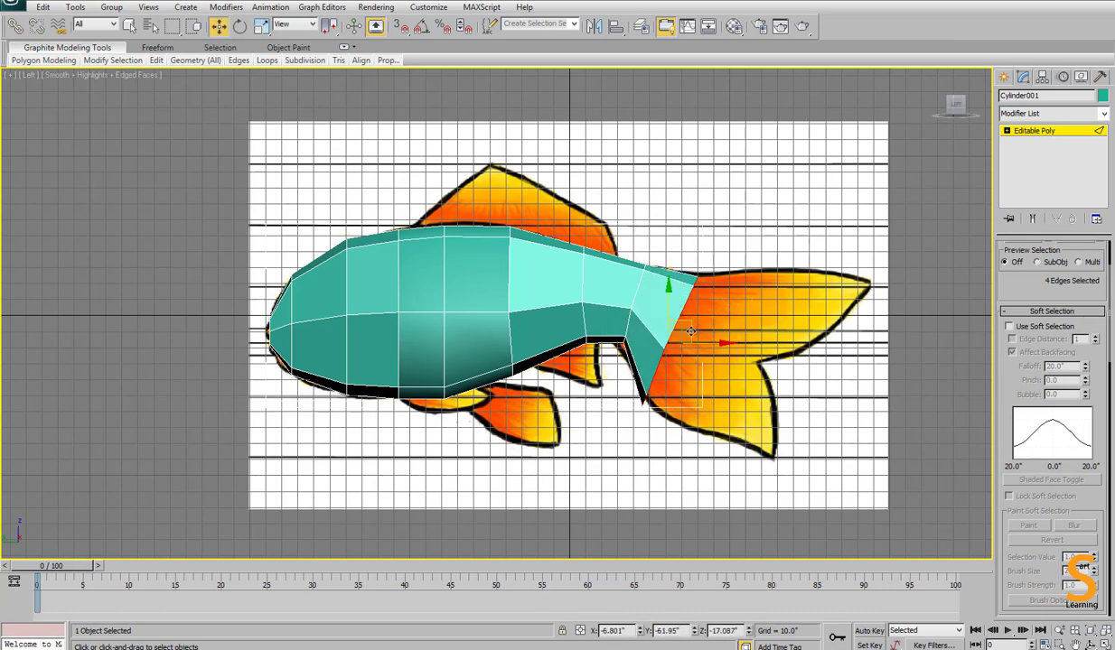
Extend another row through the tail fin and move its vertices onto the notch and the upper and lower fin tips.
drag(691, 325, 785, 339)
key(1)
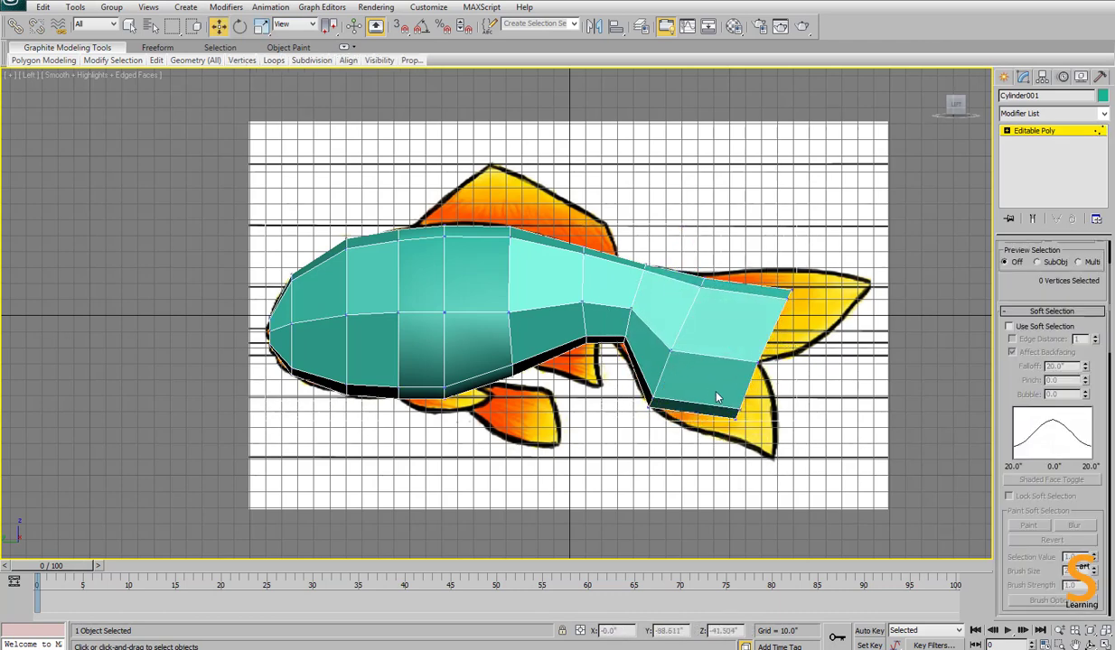
drag(757, 396, 794, 434)
click(758, 363)
drag(774, 278, 806, 313)
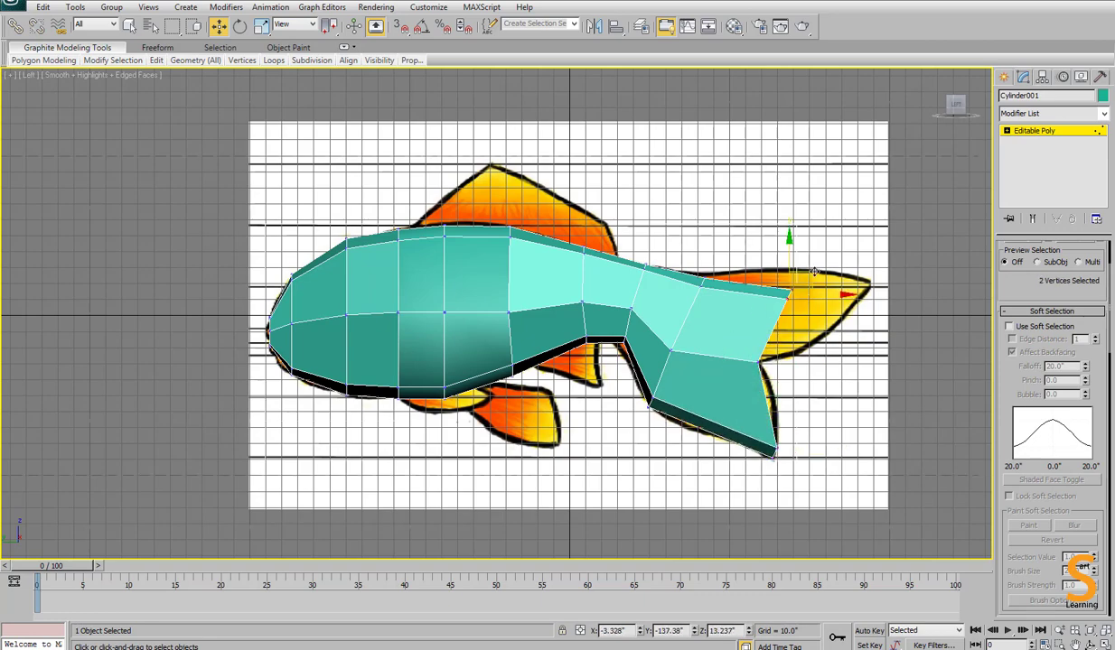
drag(814, 269, 901, 260)
click(841, 363)
Bridge the rear edges at the upper and lower tips of the tail fin with a strip of polygon.
key(t)
middle_drag(592, 373, 552, 385)
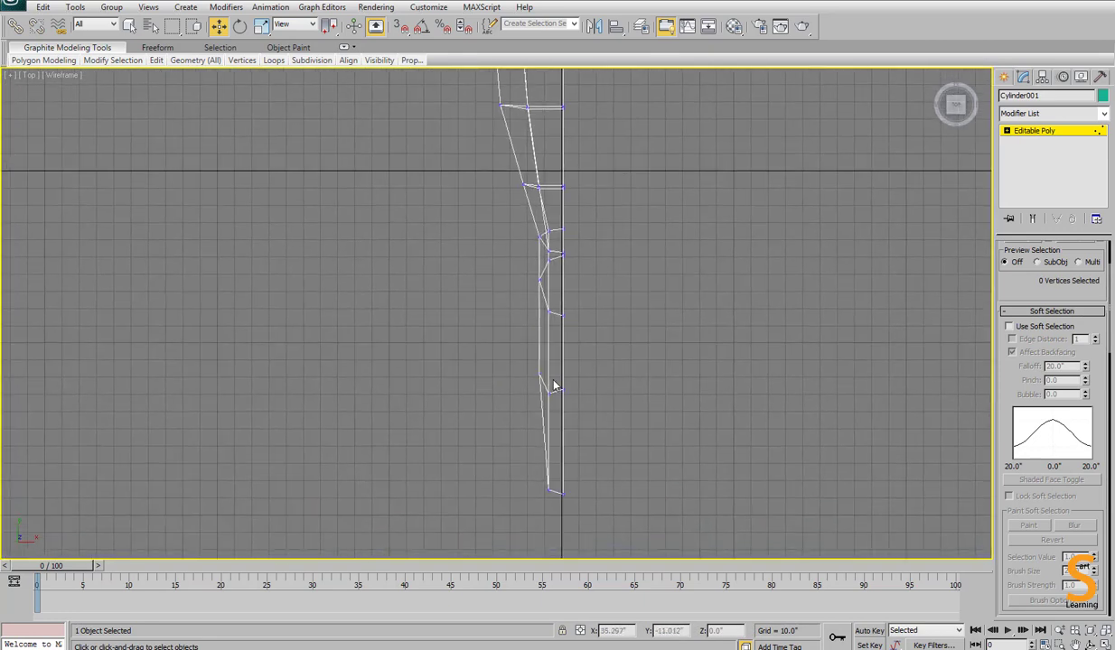
key(p)
alt+middle_drag(813, 474, 623, 294)
key(l)
key(p)
key(2)
click(693, 224)
middle_drag(701, 352, 701, 221)
ctrl+click(607, 409)
alt+middle_drag(607, 410, 720, 278)
scroll(1007, 401, down, 5)
click(1020, 408)
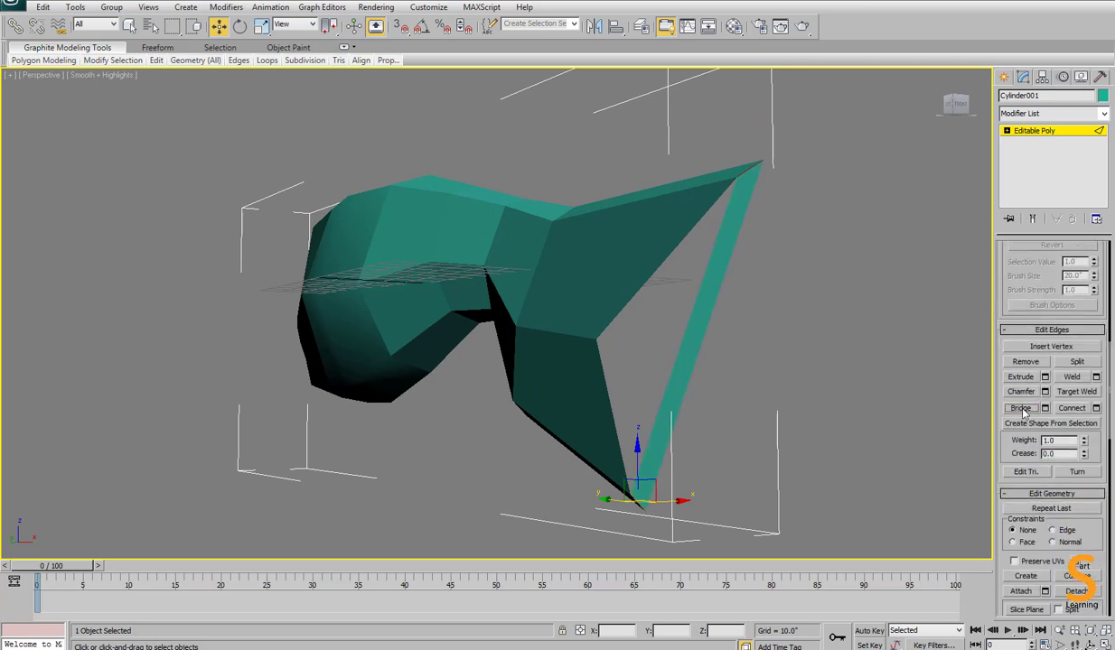
Cap the open border between the tail fin's side and the bridged strip.
alt+middle_drag(751, 239, 617, 377)
key(alt+w)
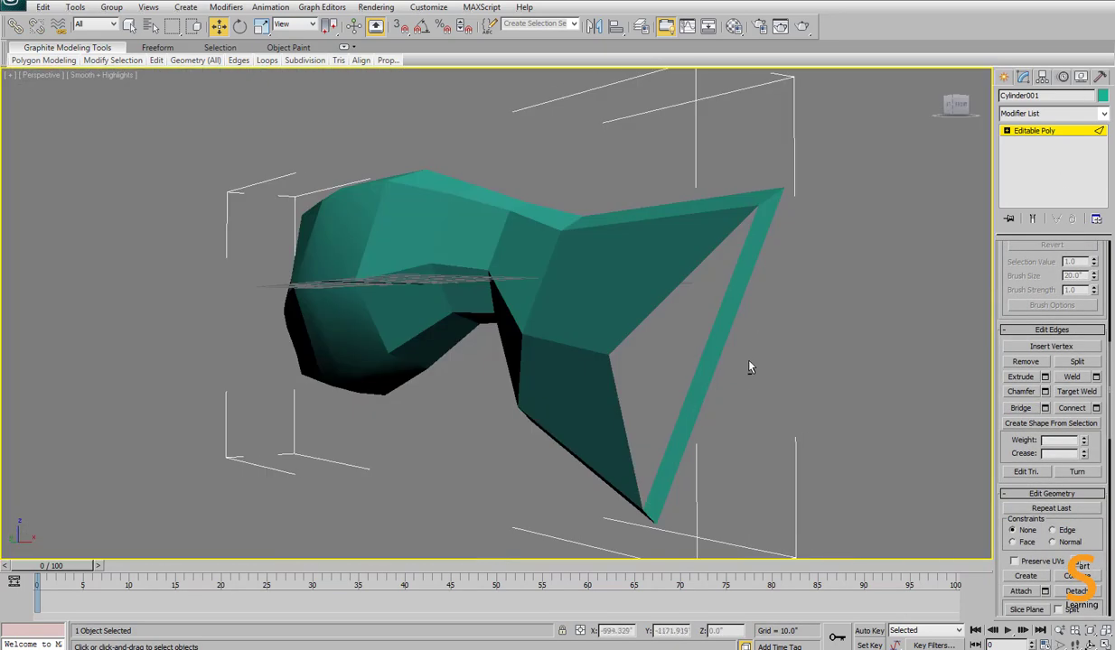
alt+middle_drag(747, 369, 734, 316)
key(3)
click(693, 309)
scroll(1021, 400, down, 5)
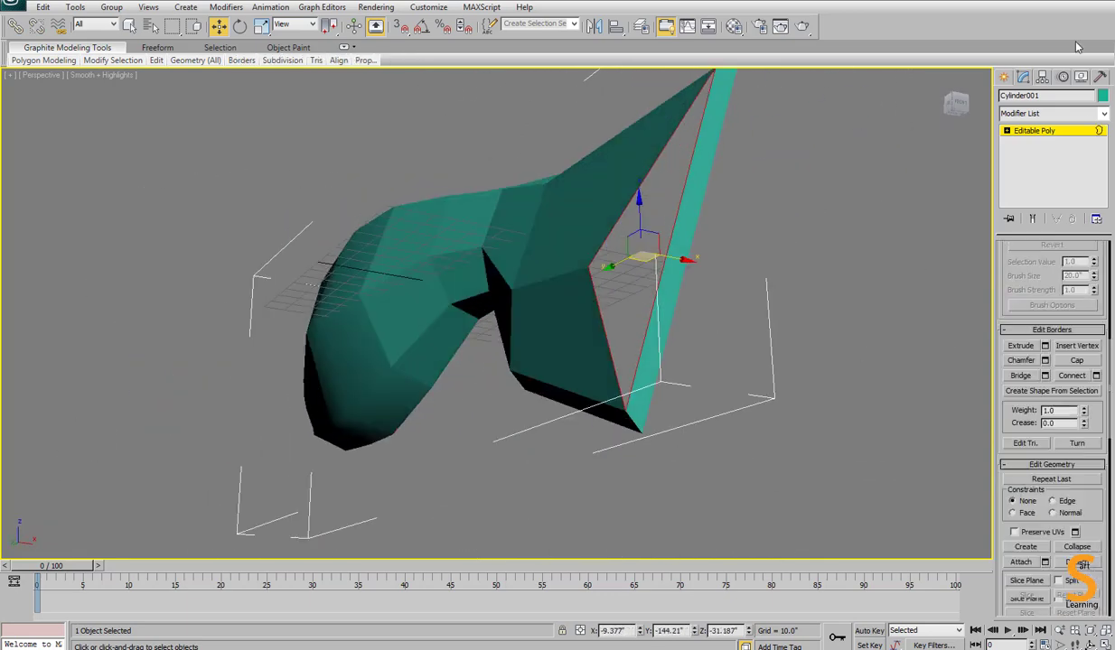
click(1077, 310)
alt+middle_drag(578, 312, 867, 329)
Compare the mesh with the tail fin reference in the left view, switching between wireframe and shaded display.
key(1)
alt+middle_drag(361, 424, 476, 439)
key(l)
key(F3)
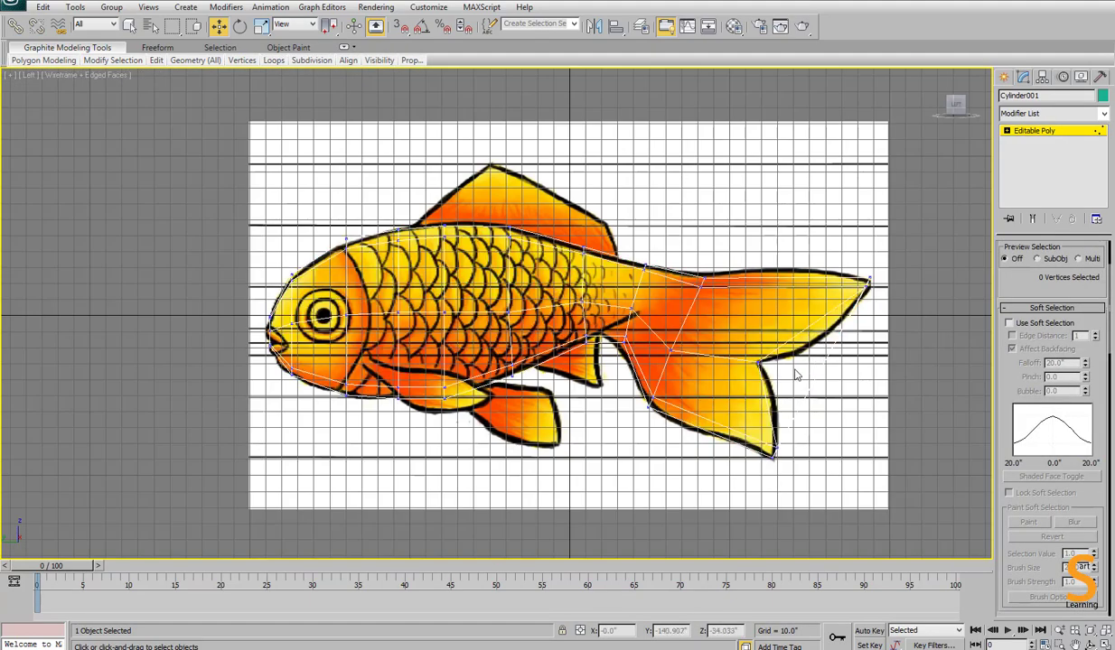
scroll(778, 362, up, 2)
click(912, 414)
middle_drag(913, 414, 759, 394)
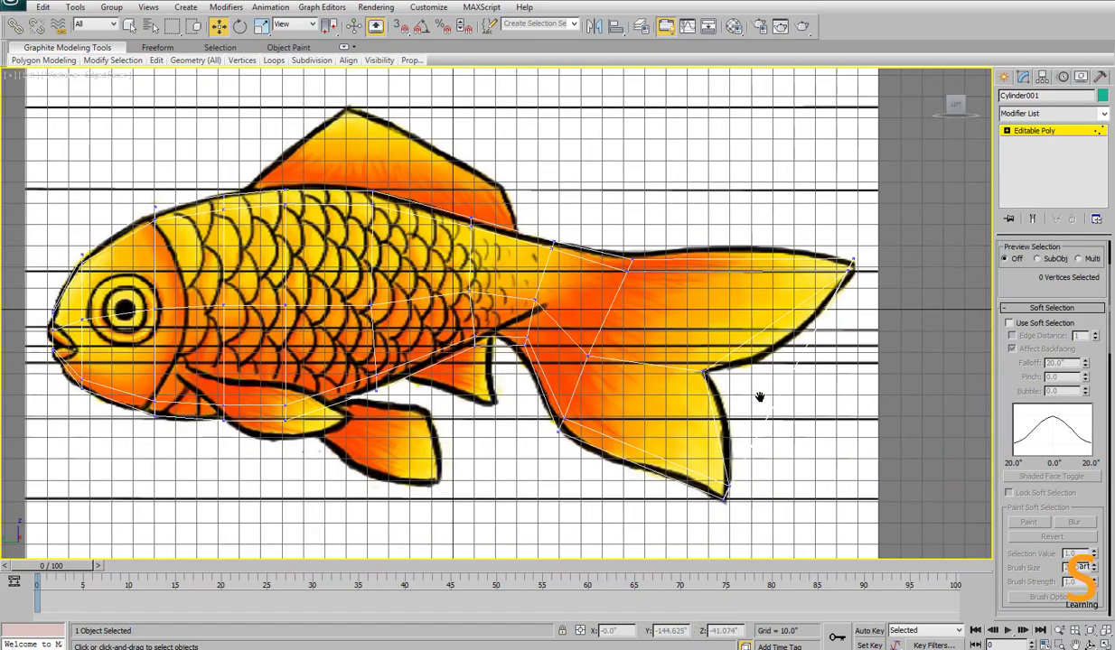
key(F3)
key(F3)
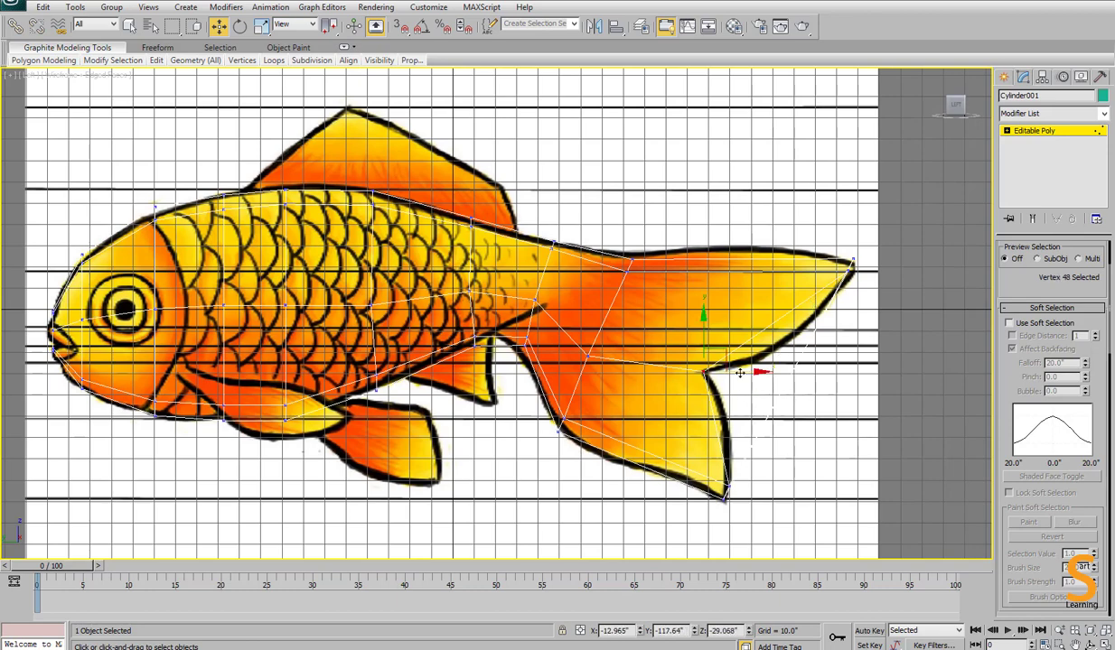
Connect the two long edges of the tail fin's rear strip with a cross edge and display edged faces.
key(2)
click(782, 390)
key(p)
key(F3)
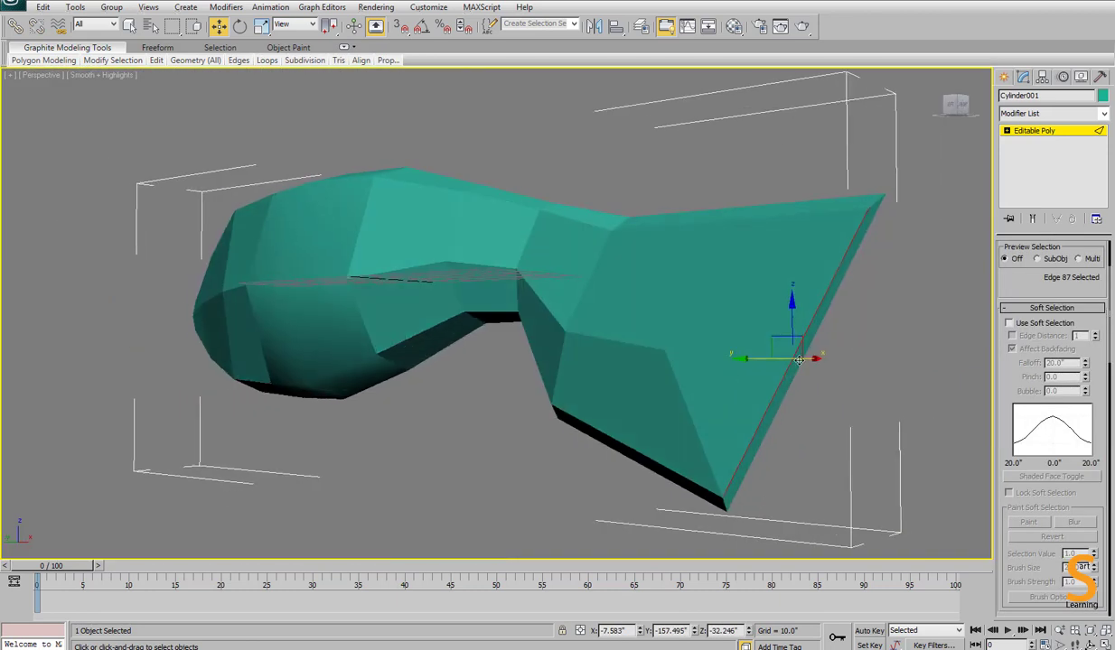
ctrl+click(801, 359)
right_click(853, 341)
click(838, 391)
key(F4)
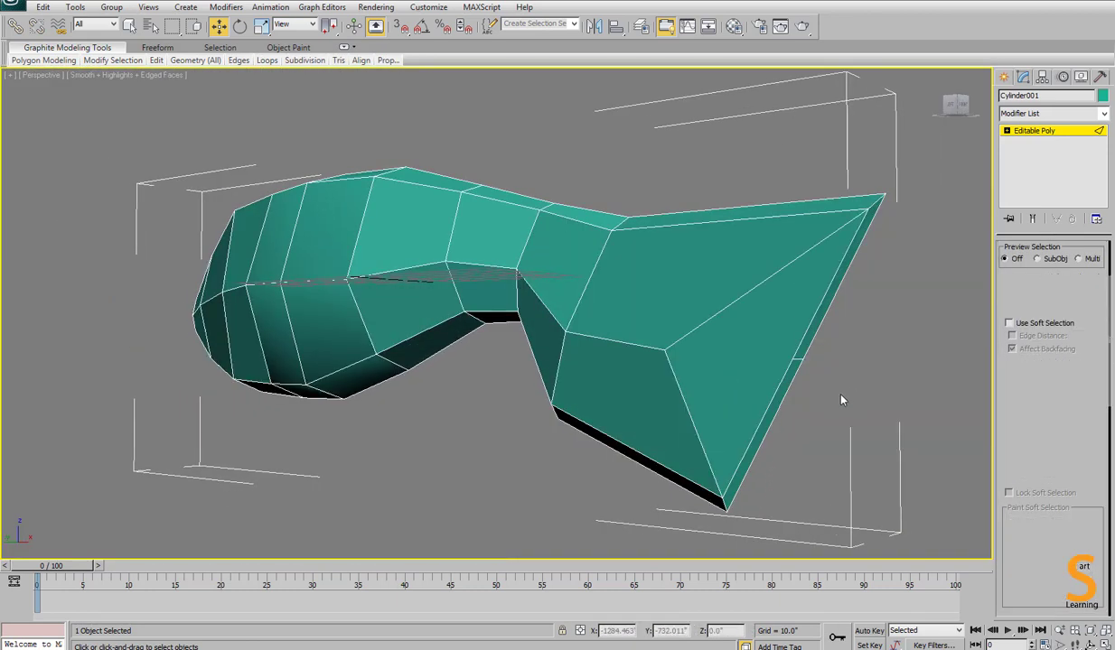
Add an edge across the cap from the tail notch vertex to the strip's new cross edge.
right_click(839, 398)
click(796, 360)
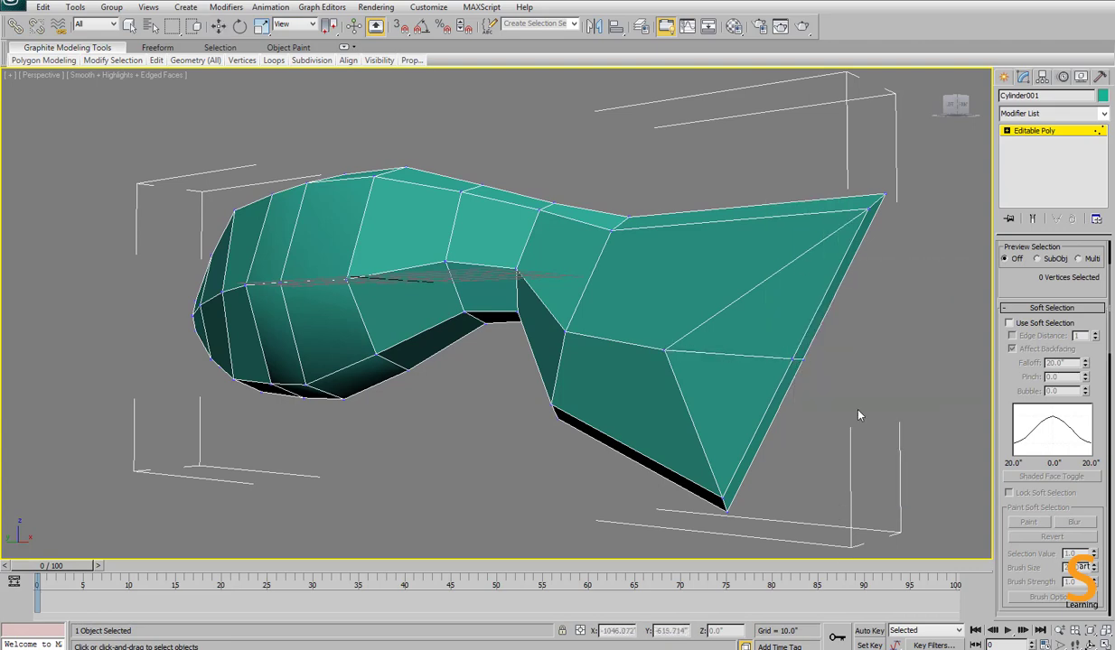
alt+middle_drag(860, 416, 907, 416)
Move the strip's two middle vertices inward to the tail fin's notch in the left view.
key(w)
key(alt+w)
click(346, 431)
key(alt+w)
key(F3)
mouse_move(774, 370)
mouse_down()
mouse_move(815, 392)
mouse_move(724, 350)
mouse_up()
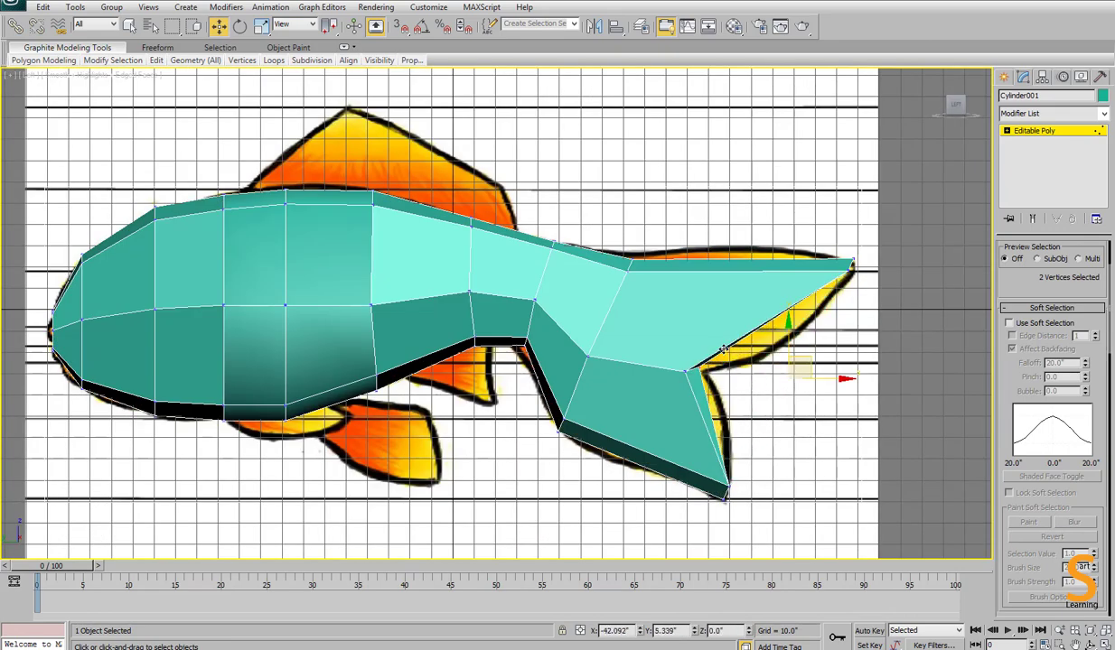
click(686, 371)
click(813, 475)
key(p)
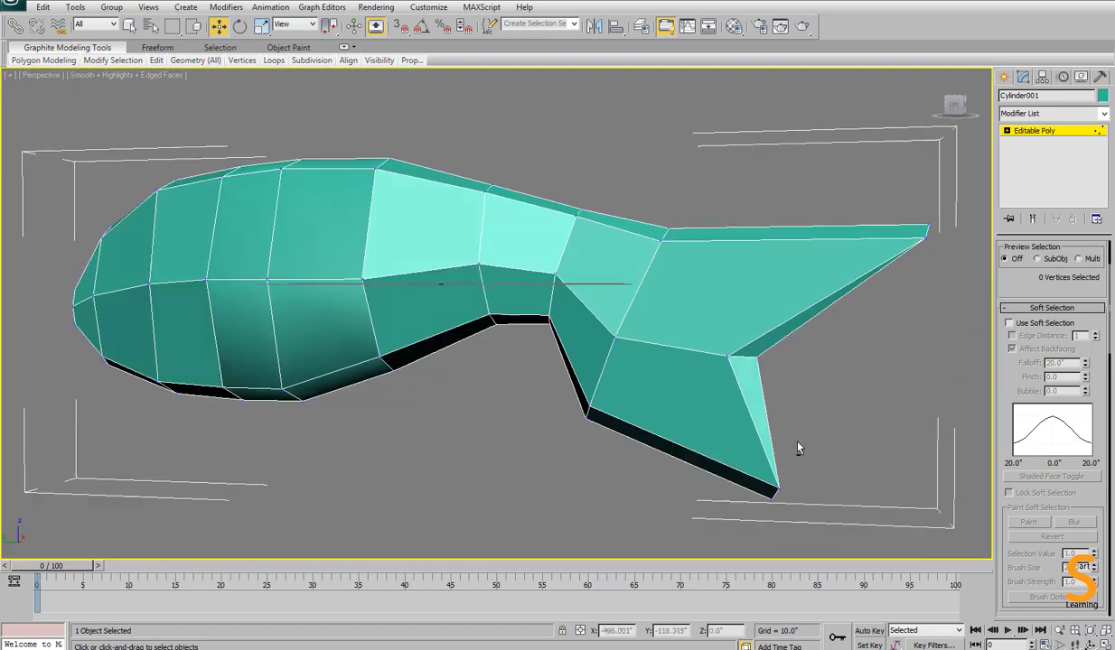
Remove the two long edges and their vertices beside the tail fin's rear rim, one above and one below the notch.
alt+middle_drag(799, 448, 811, 164)
alt+middle_drag(721, 284, 710, 272)
key(2)
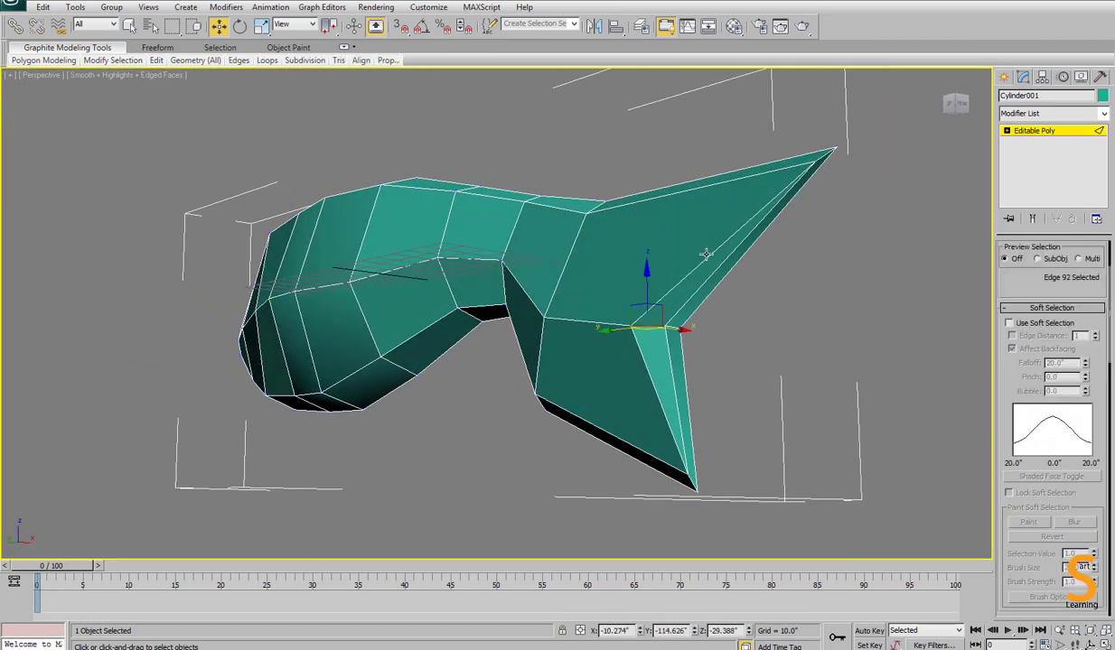
click(707, 255)
ctrl+click(643, 354)
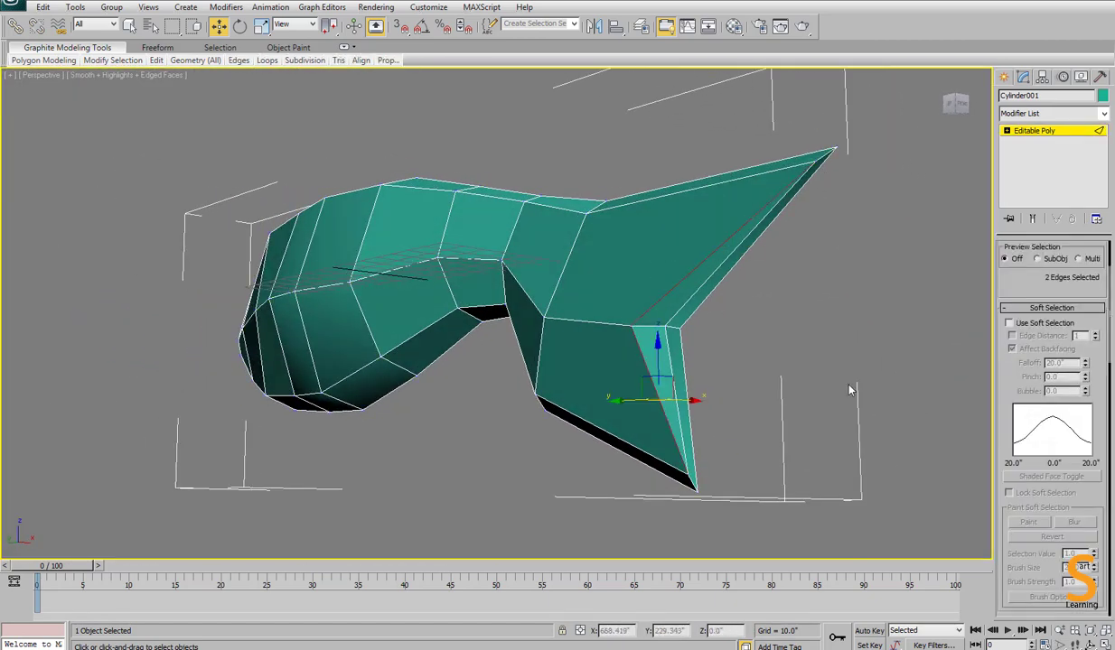
key(ctrl+BackSpace)
Insert an edge loop around the tail fin just in front of its rear rim.
key(1)
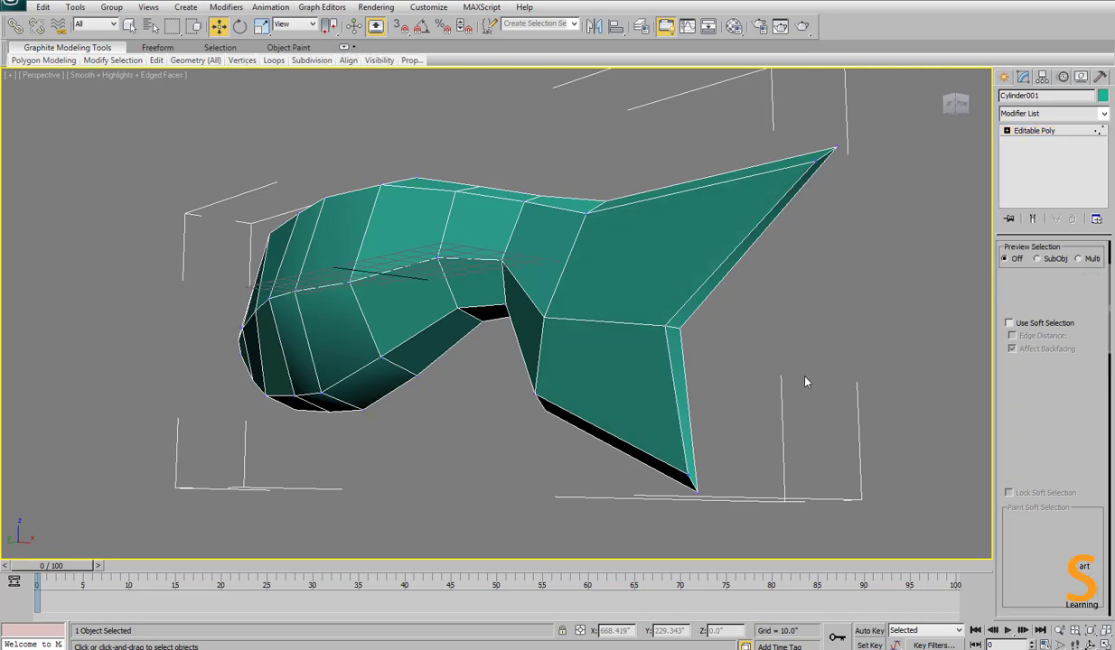
right_click(786, 374)
click(751, 253)
alt+middle_drag(760, 257, 851, 257)
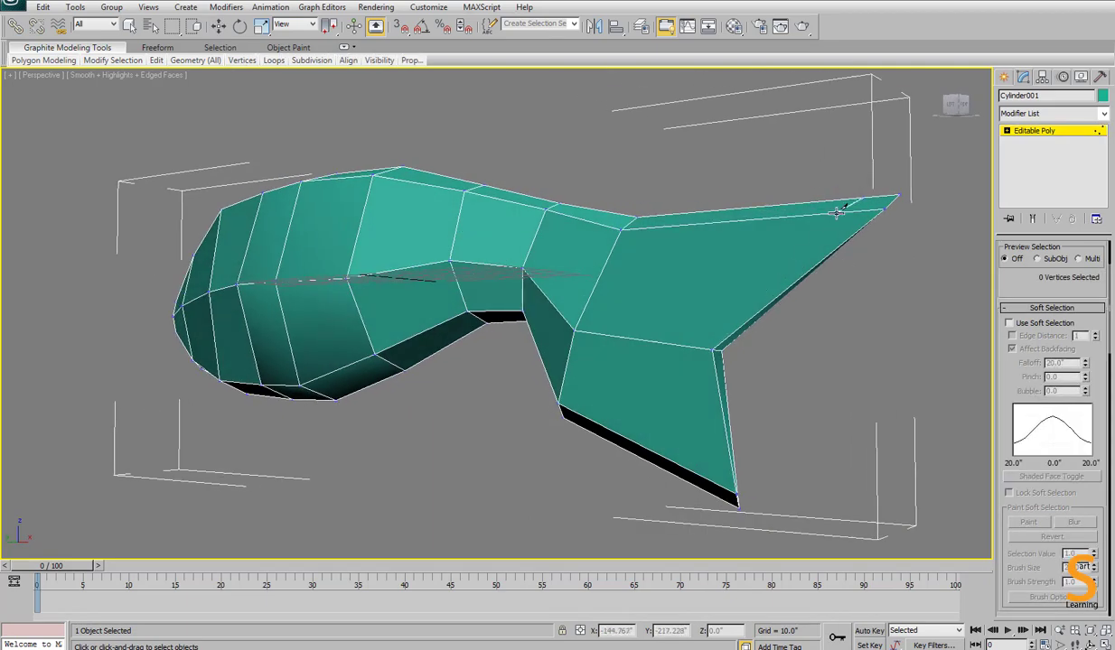
click(838, 210)
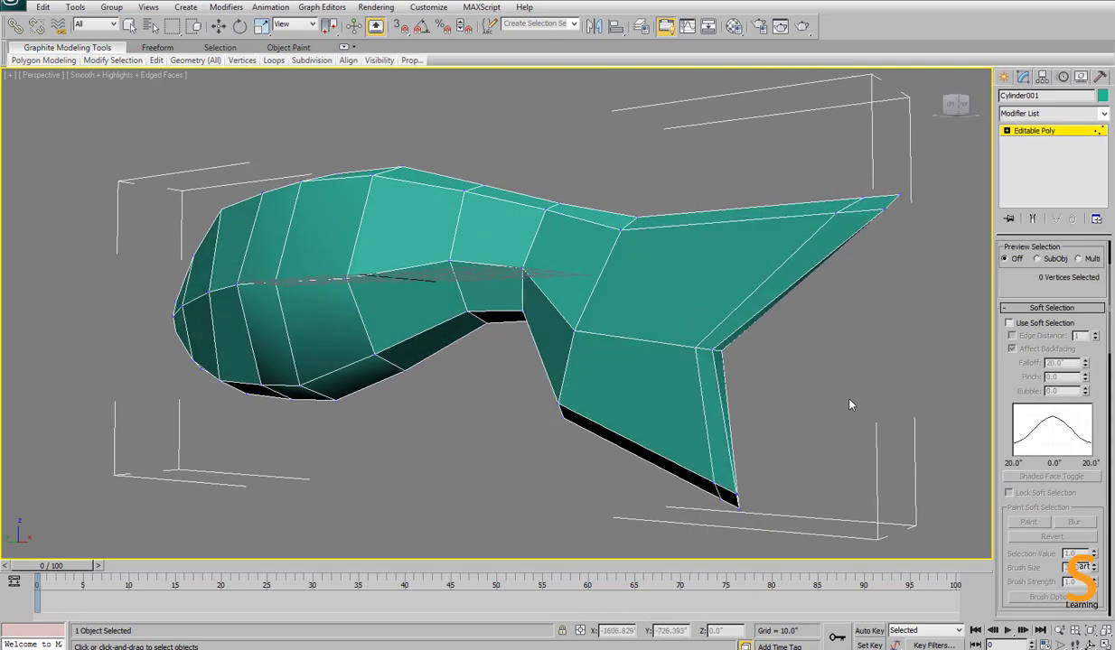
Move the new loop's lower, upper and notch vertices forward in the left view to follow the tail fin outline.
key(w)
key(l)
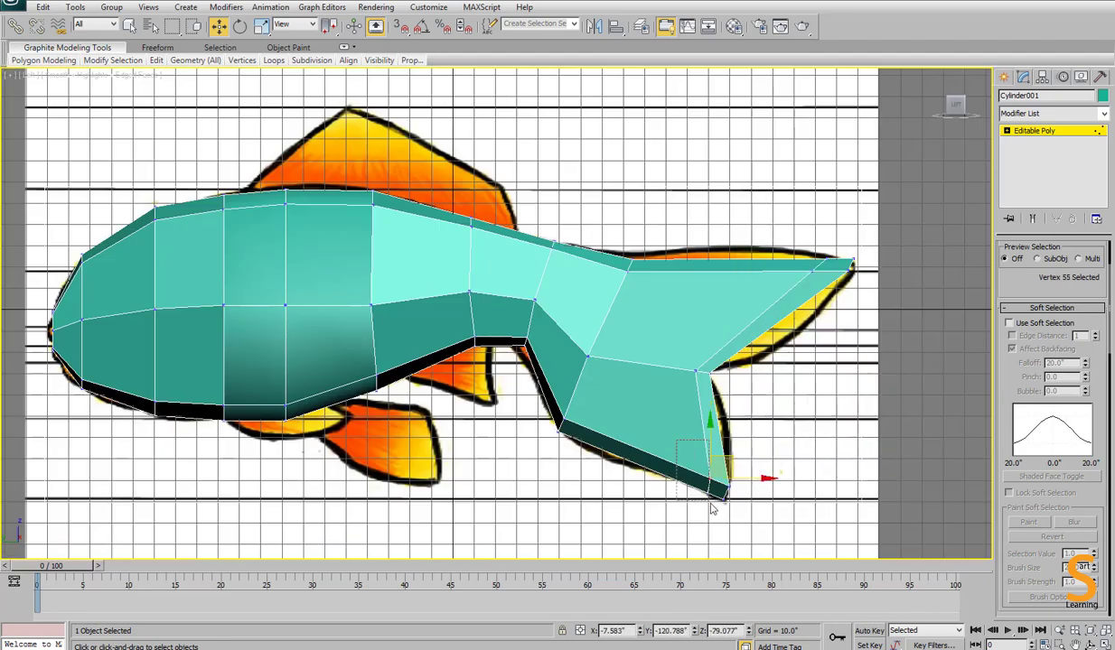
drag(711, 504, 714, 506)
drag(718, 471, 693, 456)
drag(830, 277, 833, 279)
drag(834, 251, 801, 241)
click(708, 374)
drag(724, 390, 725, 391)
drag(722, 352, 714, 350)
Connect the tail fin's lengthwise edges with another loop midway between the fin base and the rear loop.
key(2)
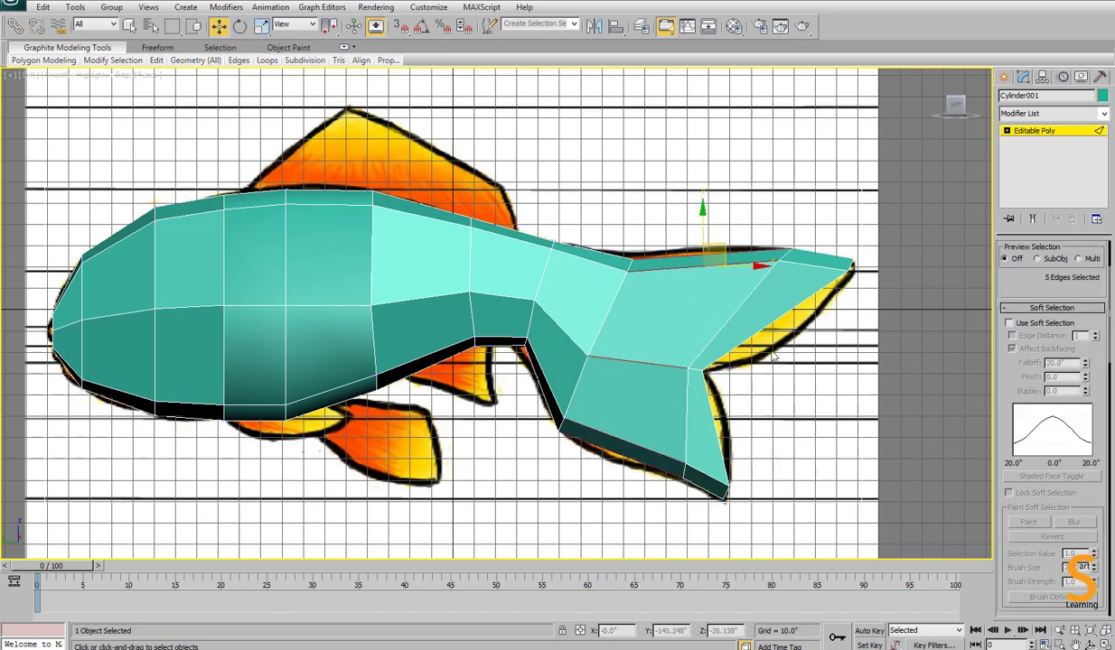
right_click(749, 310)
click(714, 357)
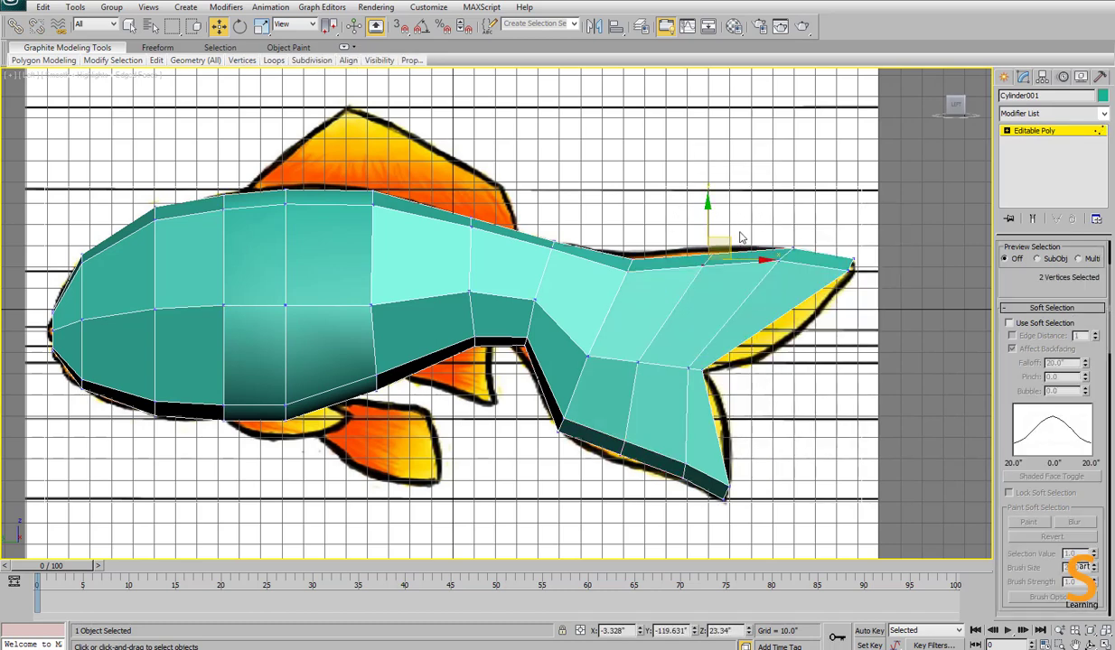
Move the middle loop's upper vertices up and lower vertices down to round the tail fin's outline.
drag(715, 241, 714, 225)
drag(645, 436, 642, 444)
click(776, 388)
key(p)
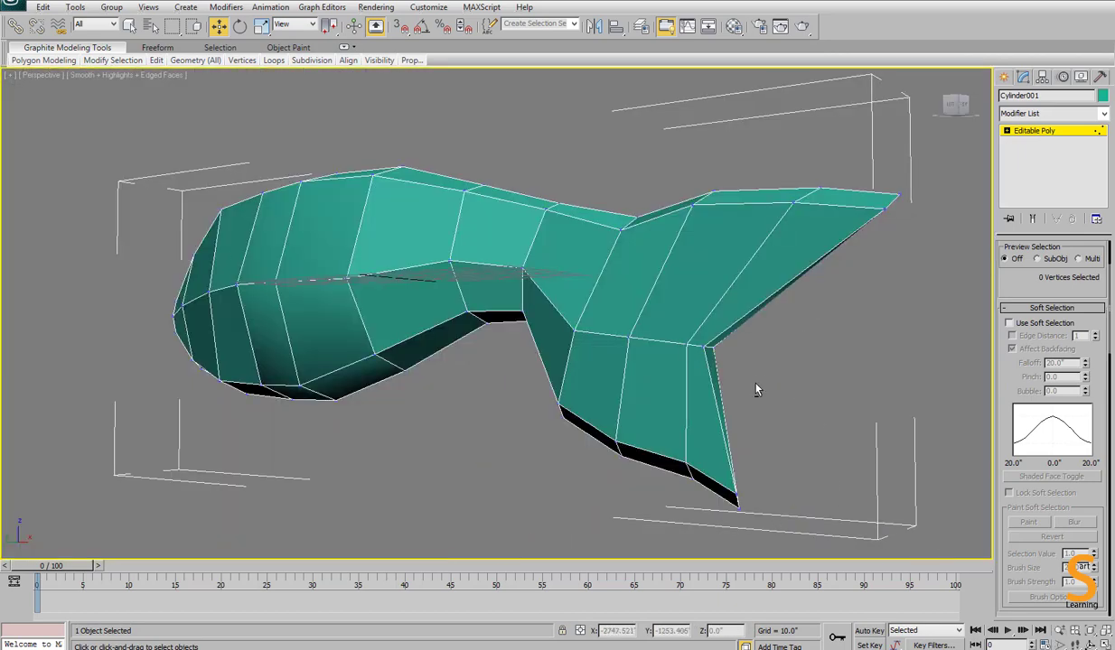
alt+middle_drag(756, 384, 699, 347)
Move the vertices behind the head onto the gill cover curve in the left view and bend the next two body loops backward.
key(alt+w)
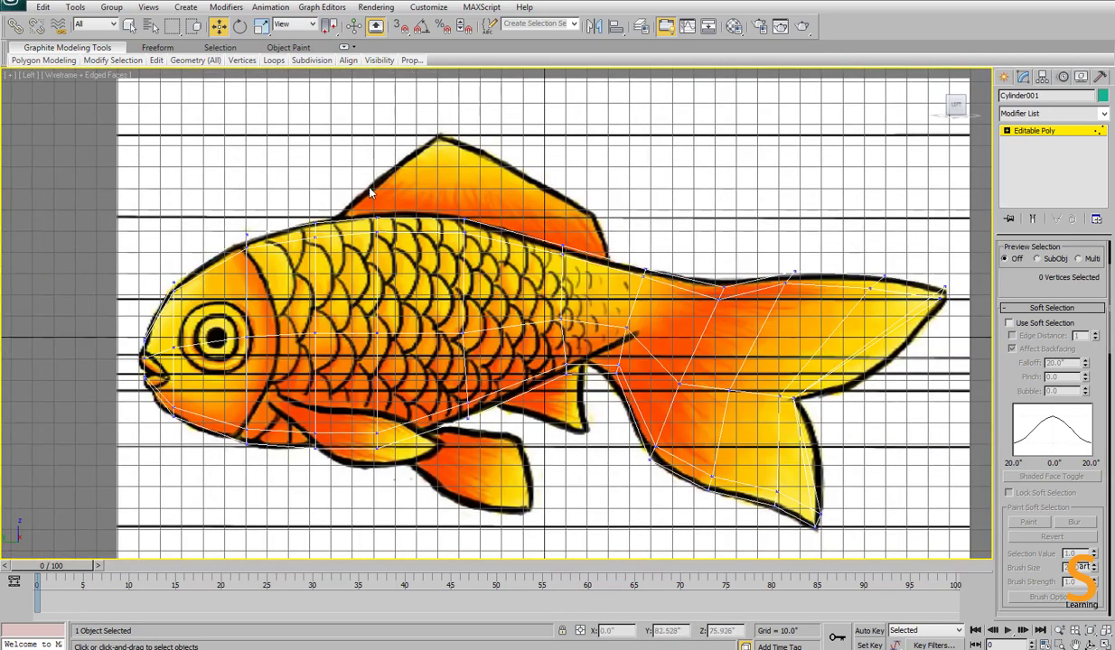
key(alt+w)
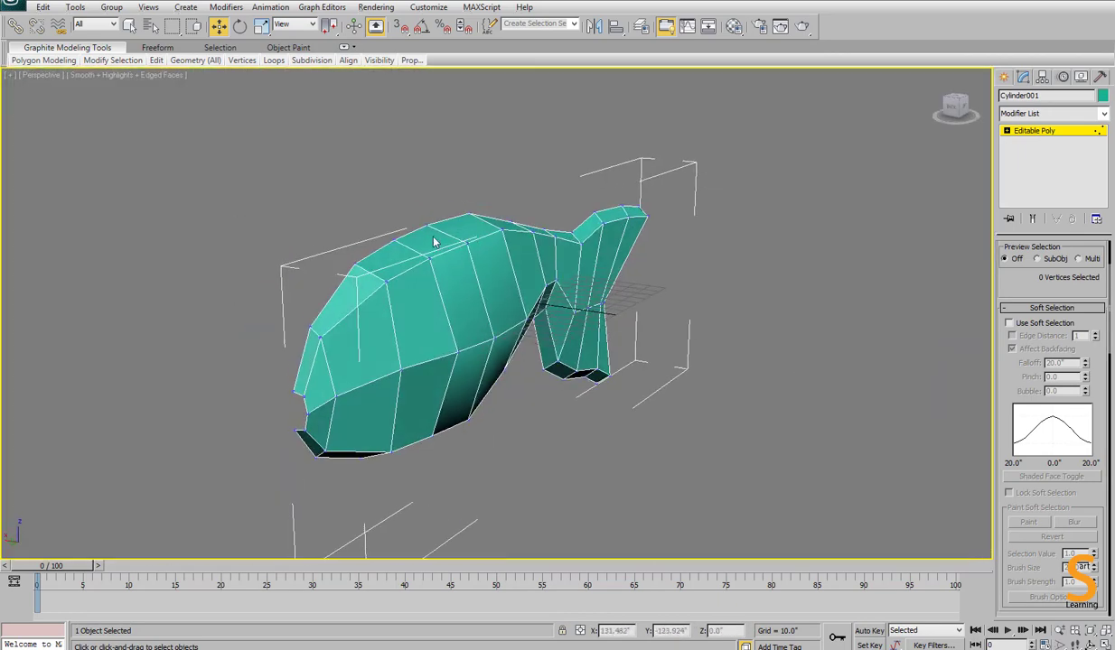
alt+middle_drag(434, 242, 453, 339)
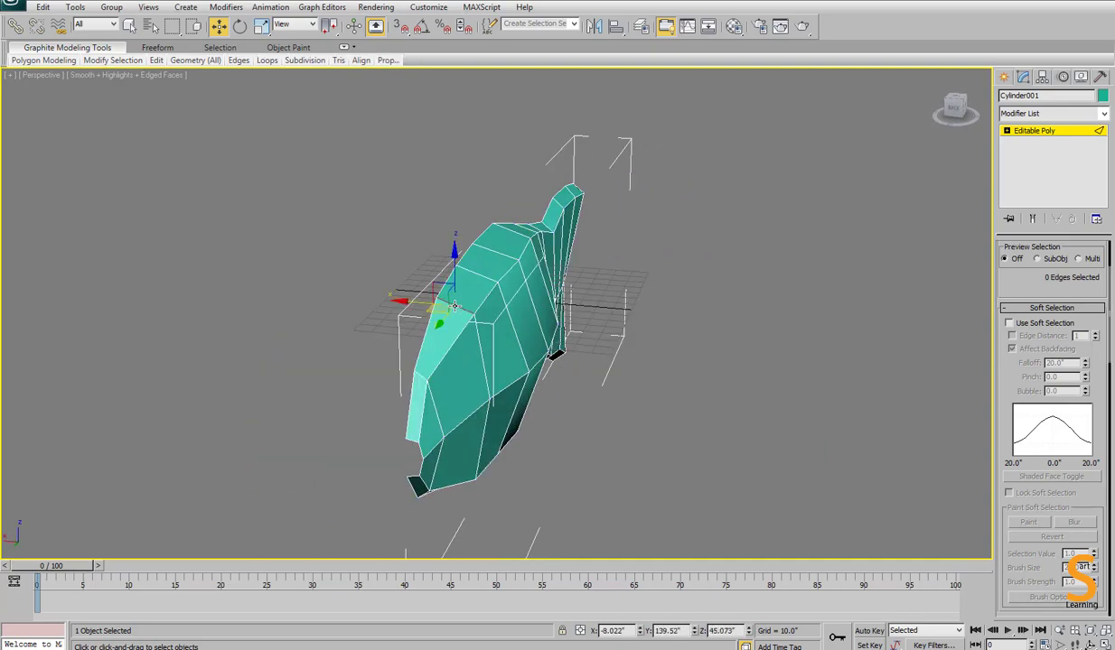
key(alt+w)
right_click(161, 388)
key(alt+w)
scroll(597, 348, up, 3)
middle_drag(597, 348, 532, 415)
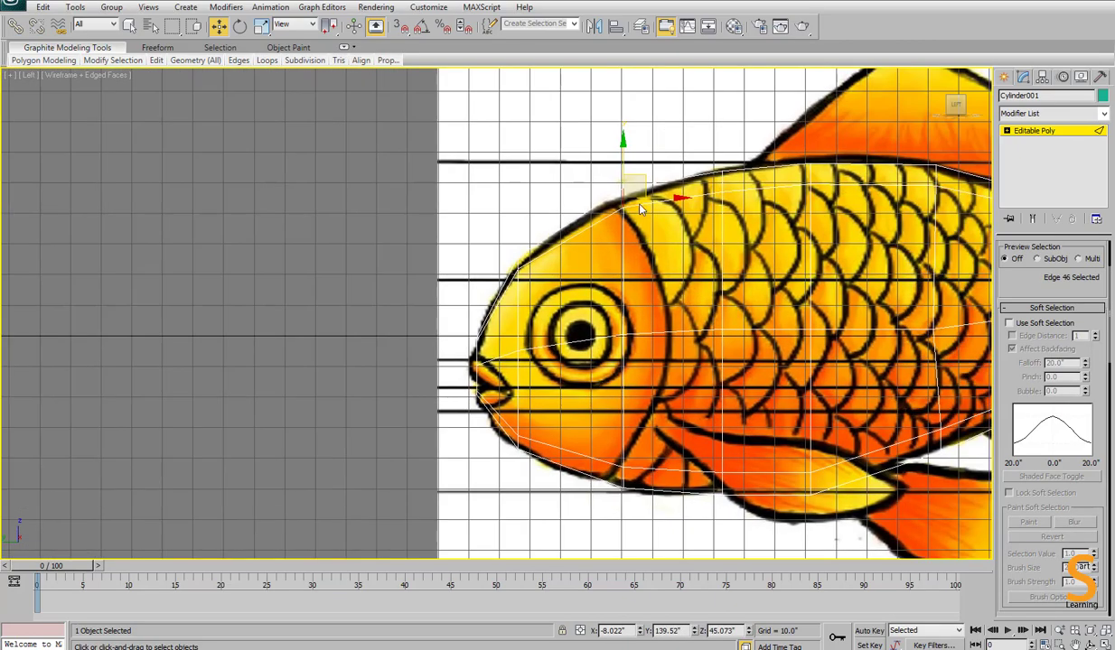
key(1)
drag(657, 208, 650, 200)
drag(592, 299, 714, 334)
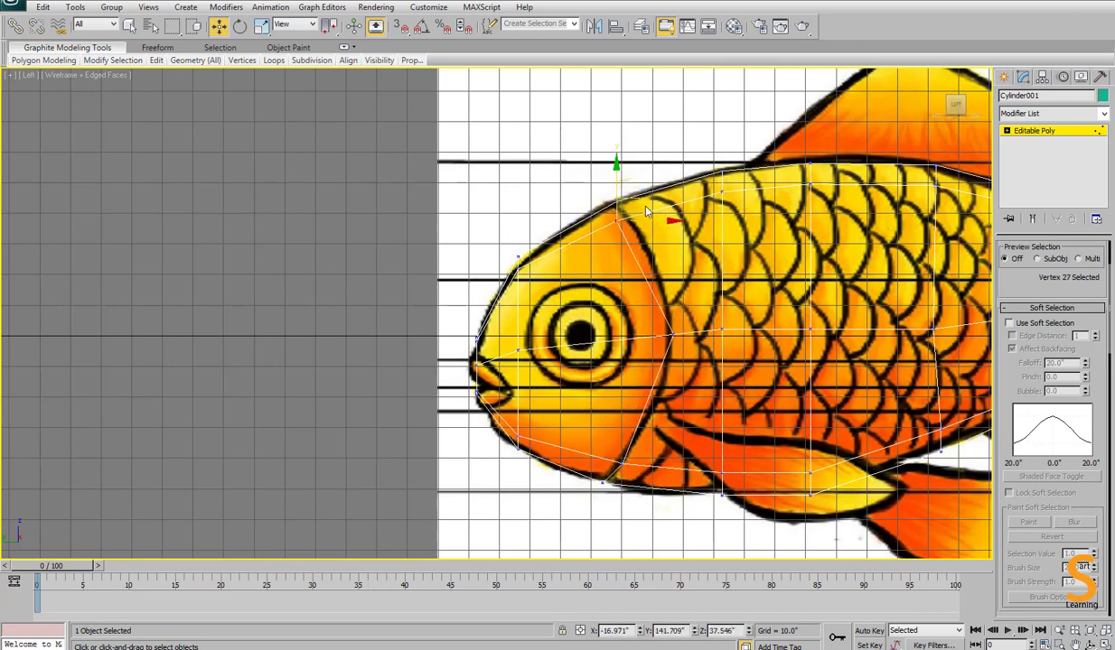
click(607, 366)
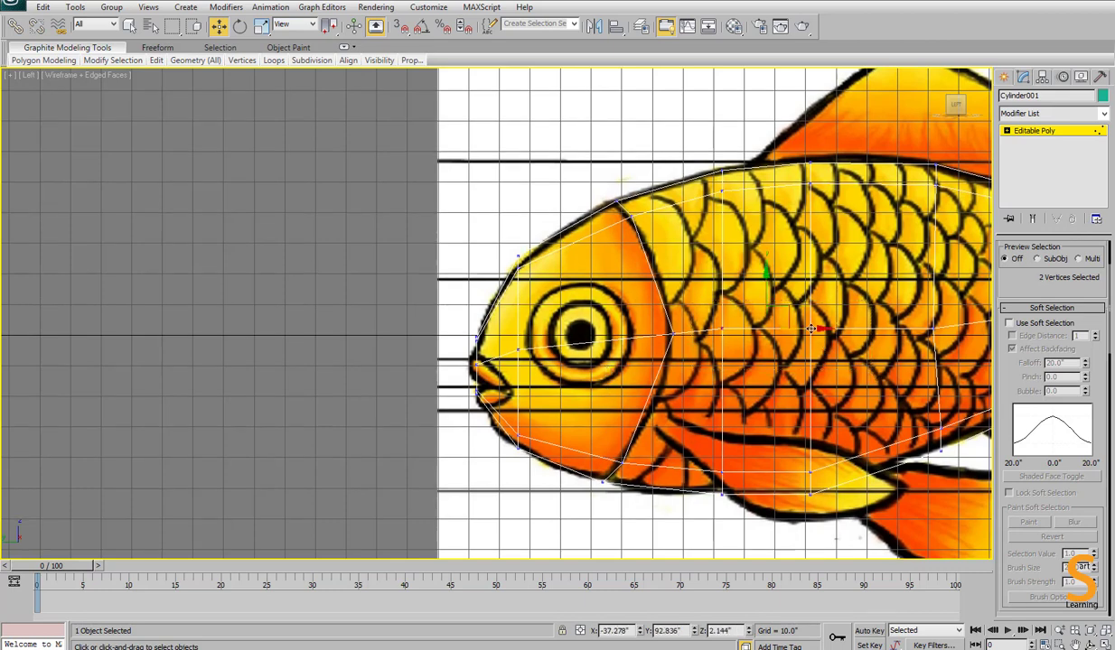
Connect the lengthwise head edges with a new loop running through the eye.
key(2)
click(574, 243)
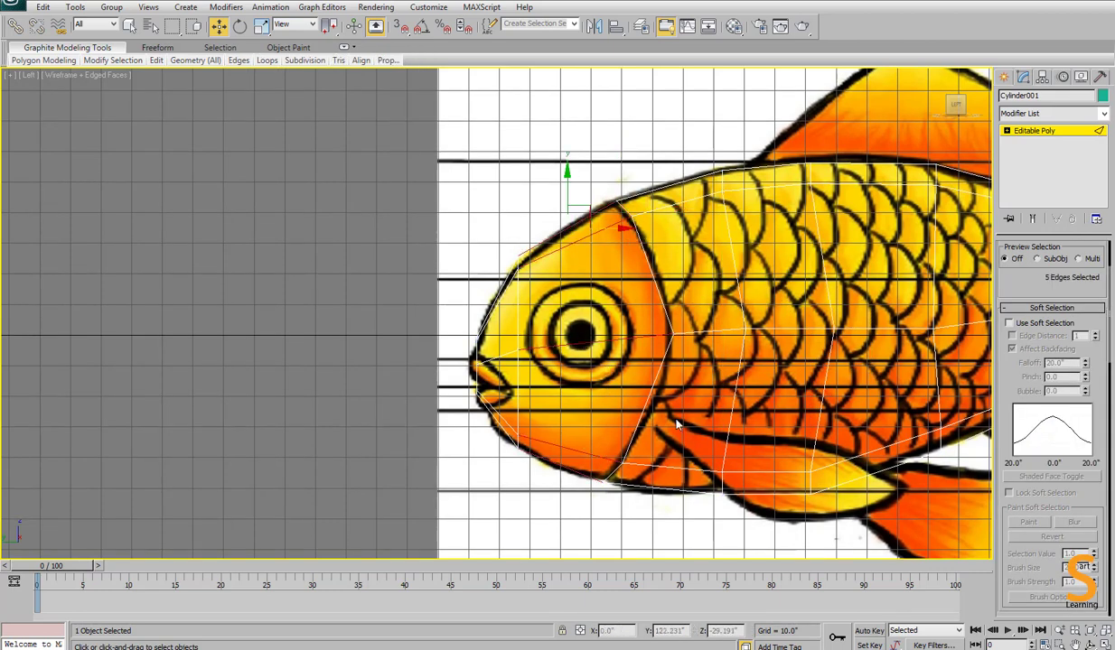
right_click(678, 405)
click(614, 336)
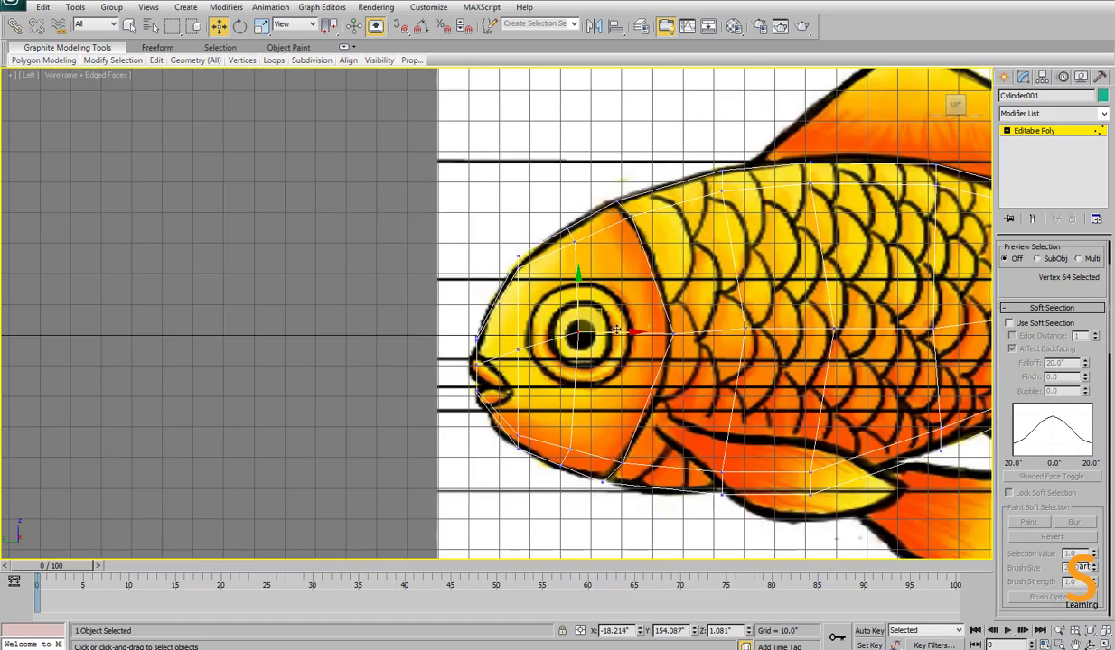
Chamfer the vertex at the eye into a diamond and cut edges from its sides to the surrounding head vertices.
right_click(610, 383)
click(647, 428)
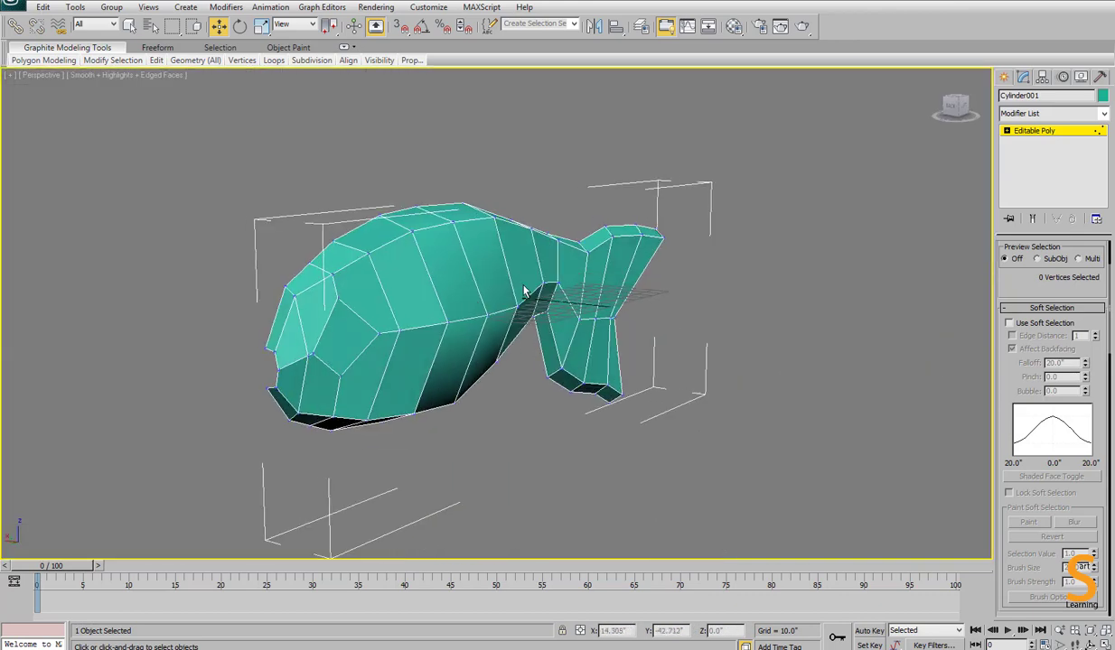
right_click(386, 316)
click(402, 331)
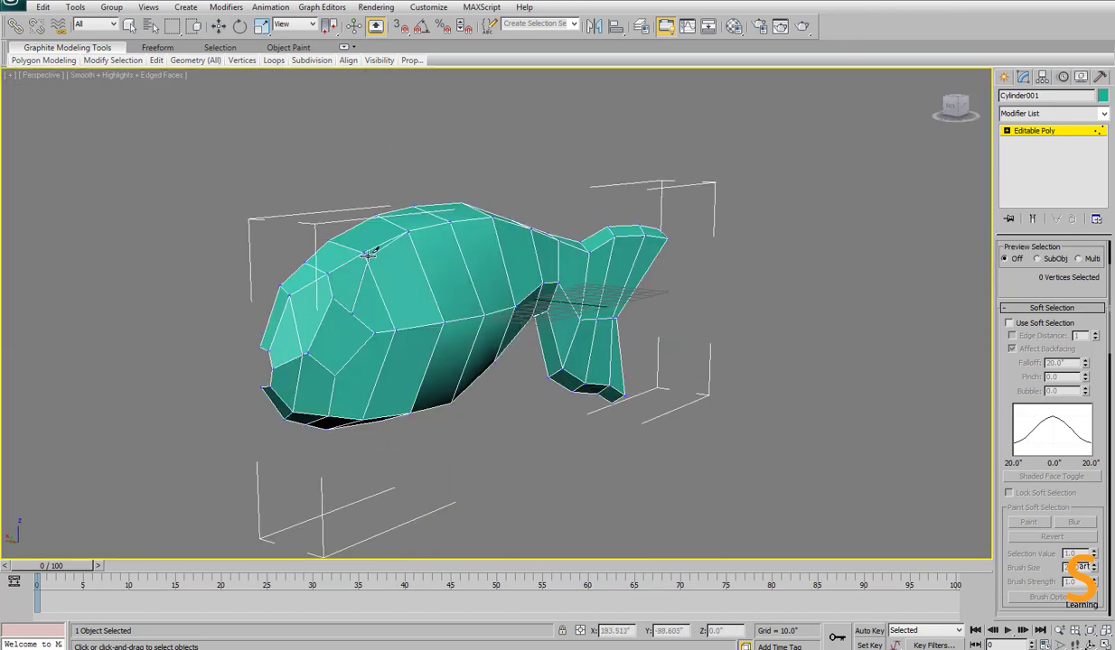
alt+middle_drag(373, 324, 318, 299)
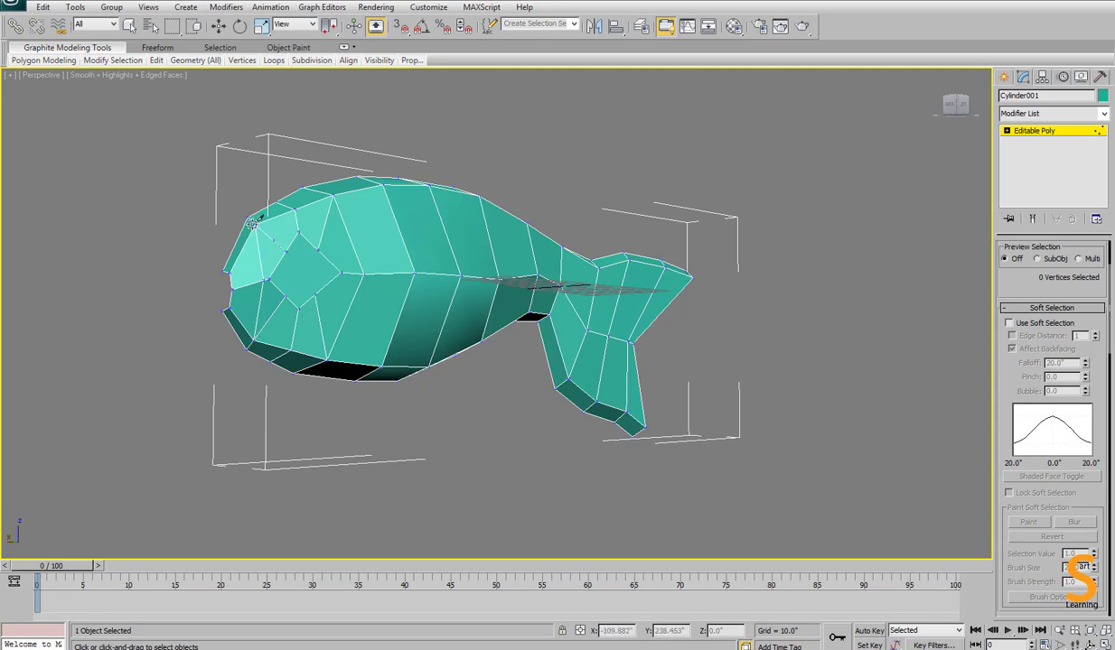
Move the diamond's vertices into a round eye outline matching the left reference and inset the eye polygon.
key(alt+w)
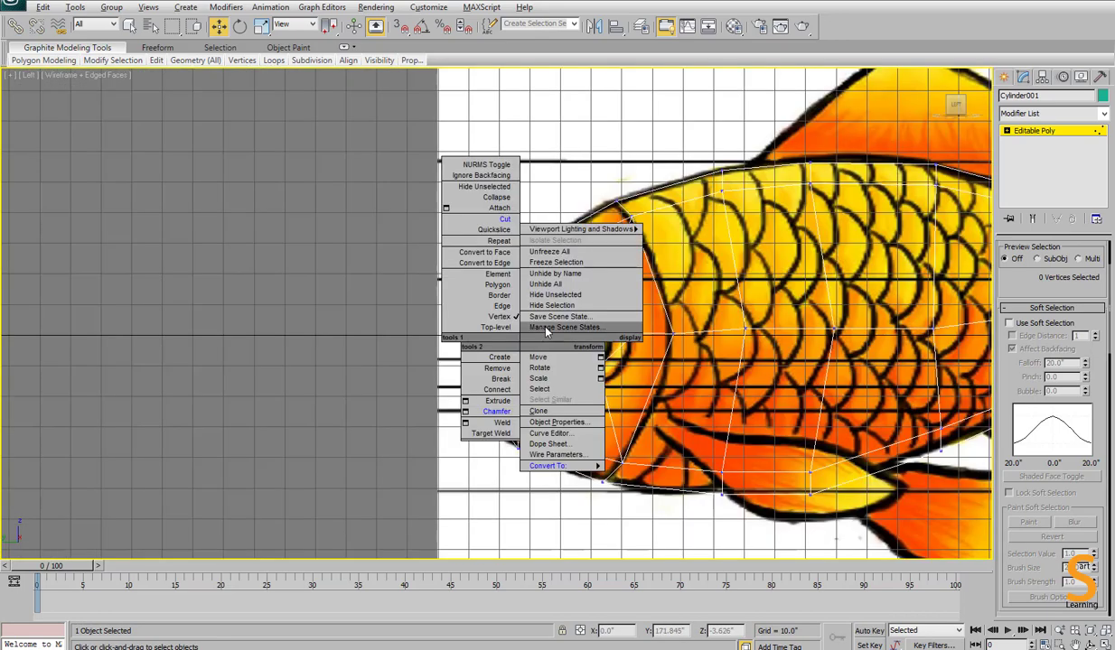
click(555, 356)
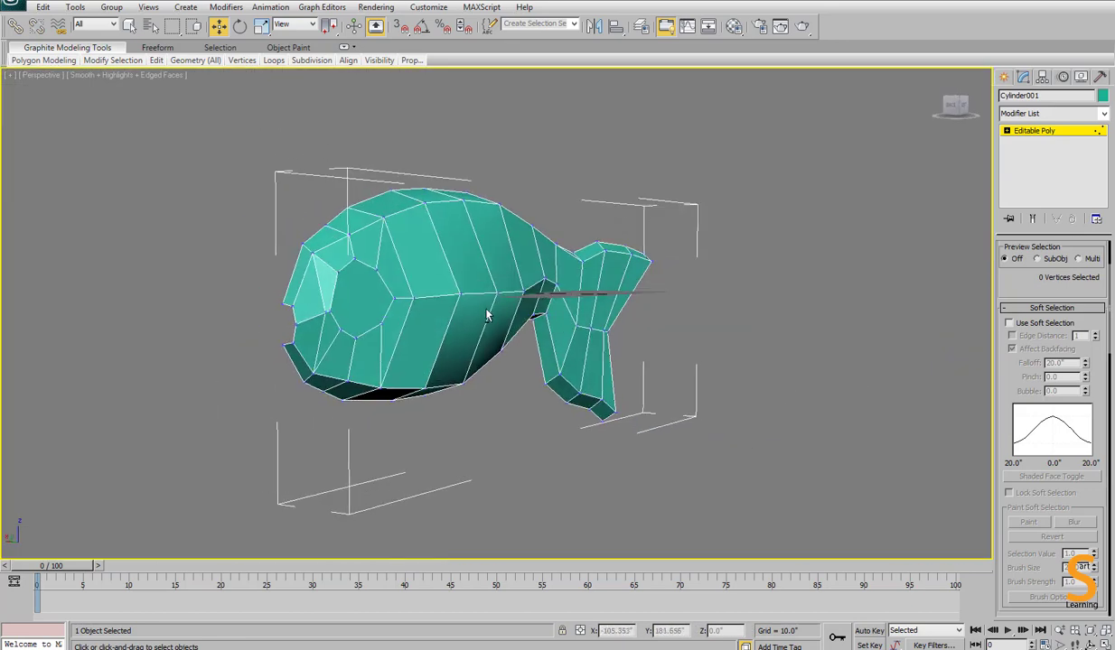
click(361, 298)
right_click(409, 298)
click(448, 376)
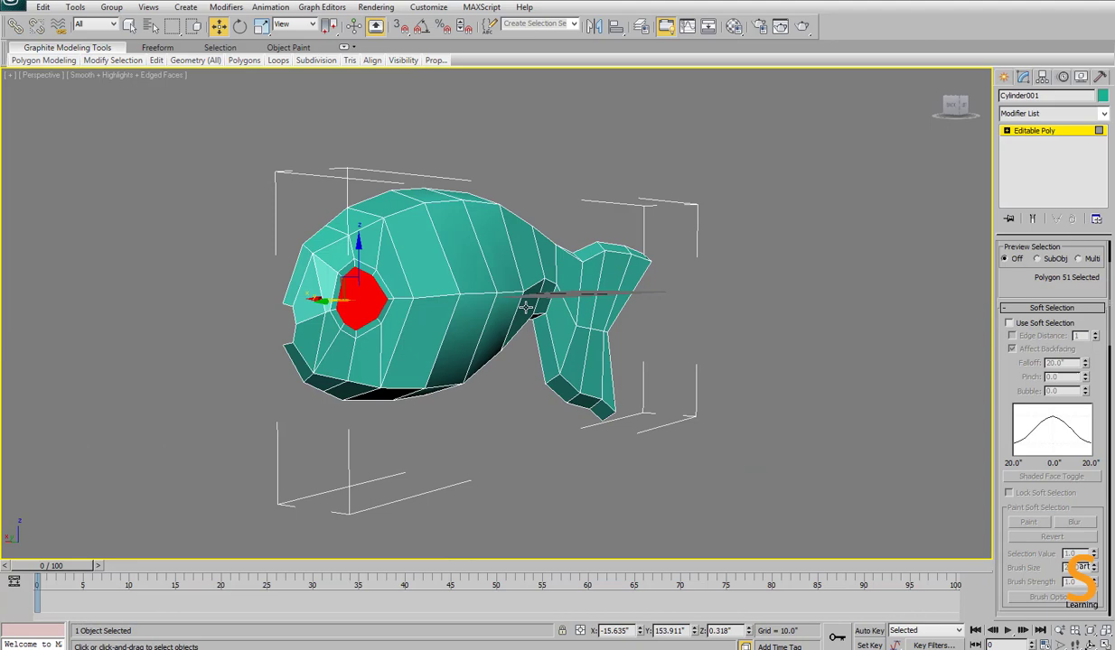
Shift the two polygons directly behind the eye to smooth the side of the head.
key(e)
alt+middle_drag(377, 299, 499, 372)
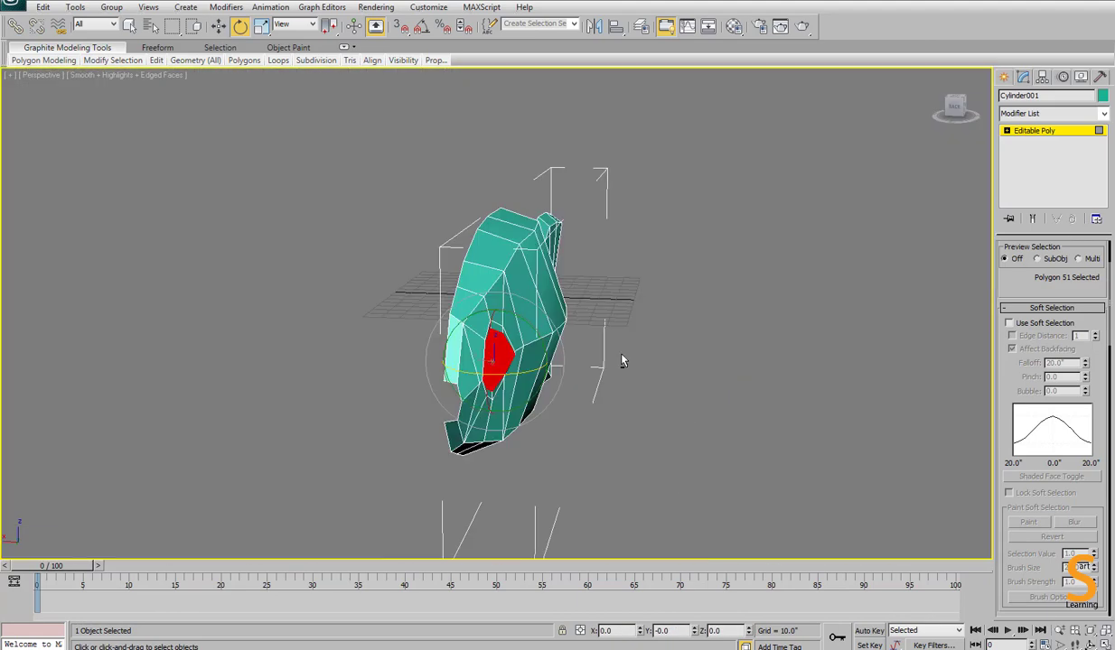
click(623, 360)
alt+middle_drag(622, 360, 416, 395)
click(465, 339)
ctrl+click(458, 370)
key(w)
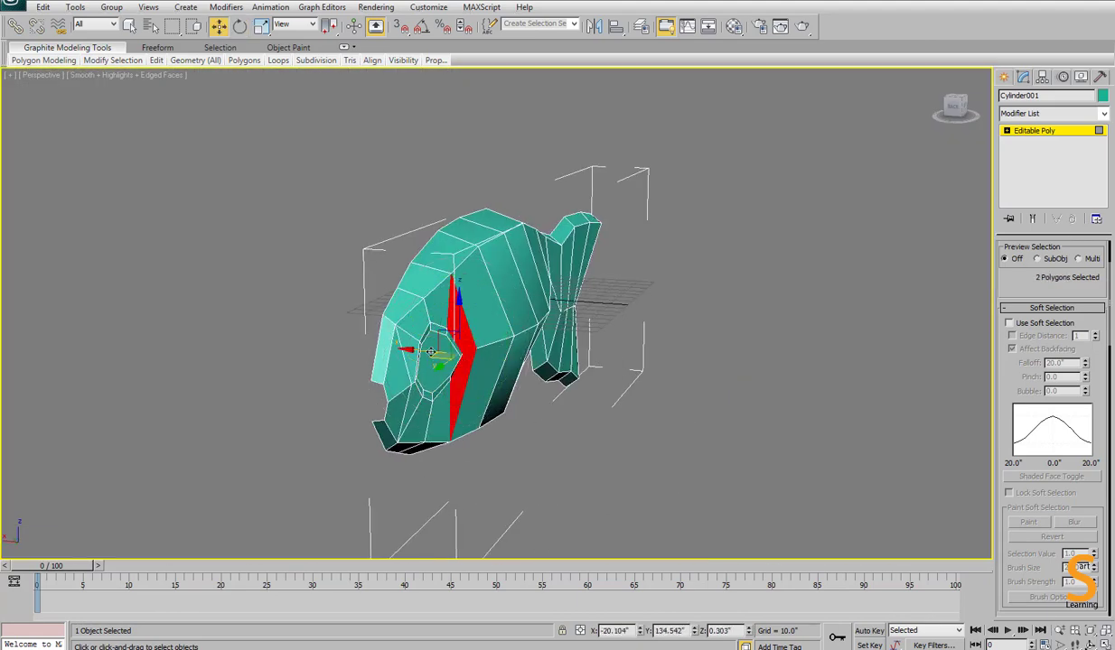
drag(428, 347, 439, 346)
click(630, 307)
alt+middle_drag(439, 345, 428, 318)
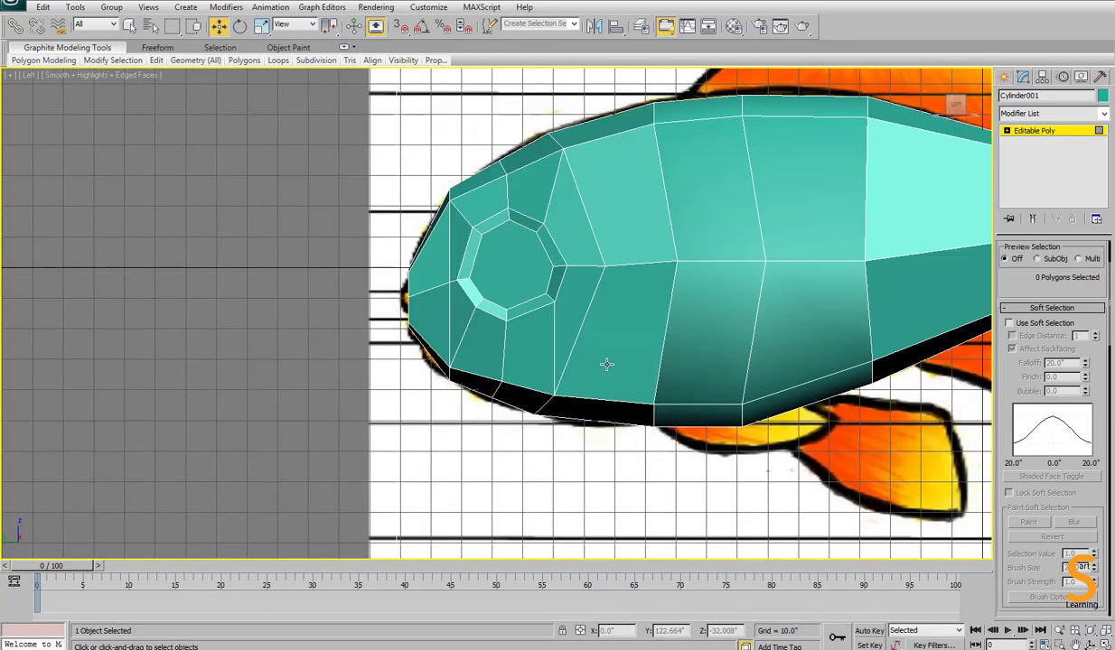
Compare the head with the left reference in wireframe and shaded display, and hide the edged faces.
key(F3)
key(F3)
key(F4)
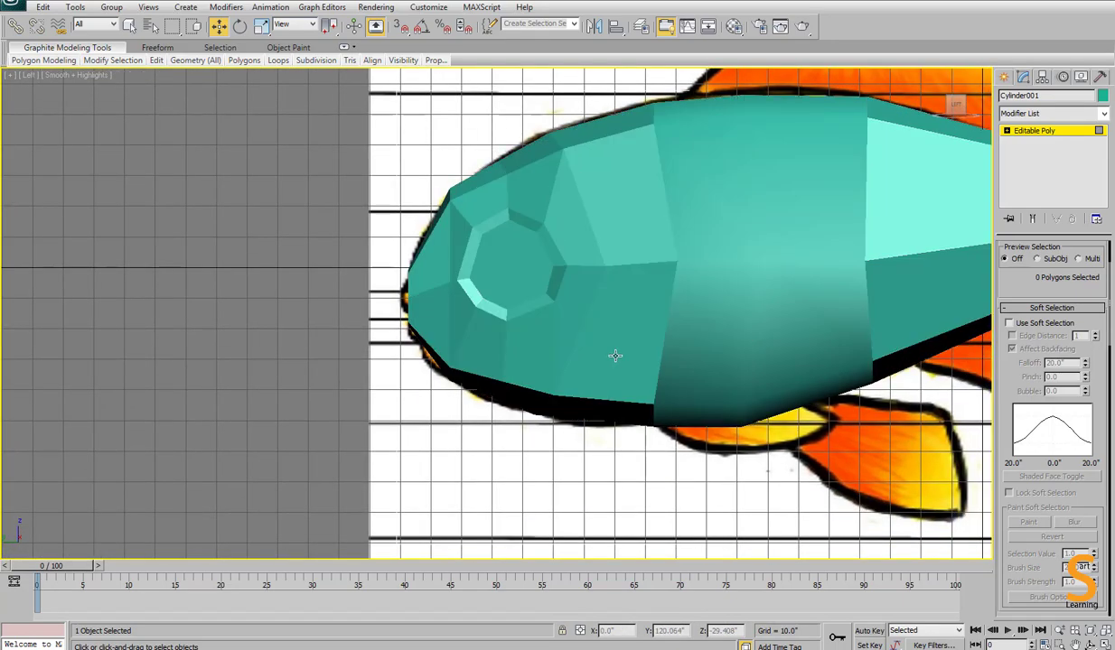
middle_drag(614, 356, 491, 401)
scroll(491, 401, down, 4)
key(alt+w)
middle_click(766, 435)
key(alt+w)
alt+middle_drag(766, 434, 588, 465)
Connect the ring of cross edges on the body's narrow top strip with a lengthwise edge loop.
key(2)
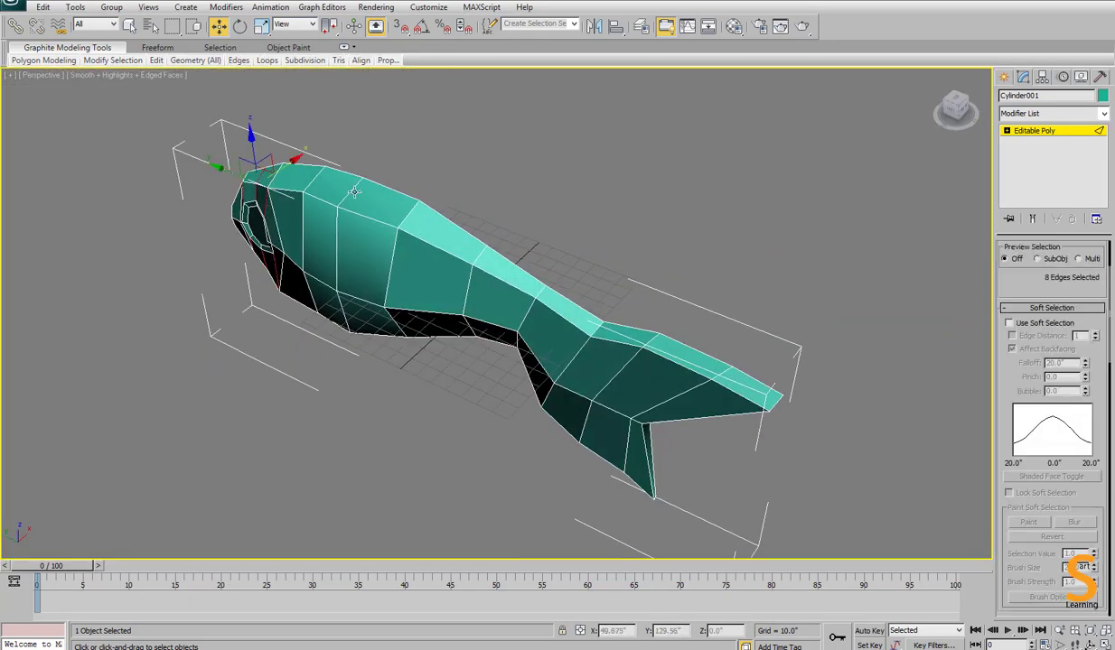
click(352, 188)
alt+middle_drag(351, 188, 704, 244)
click(420, 302)
click(490, 247)
mouse_move(677, 429)
alt+middle_down()
mouse_move(648, 422)
mouse_move(682, 444)
alt+middle_up()
click(647, 422)
scroll(405, 288, up, 3)
shift+click(444, 268)
middle_drag(444, 267, 533, 89)
right_click(565, 257)
click(526, 306)
middle_drag(574, 262, 578, 389)
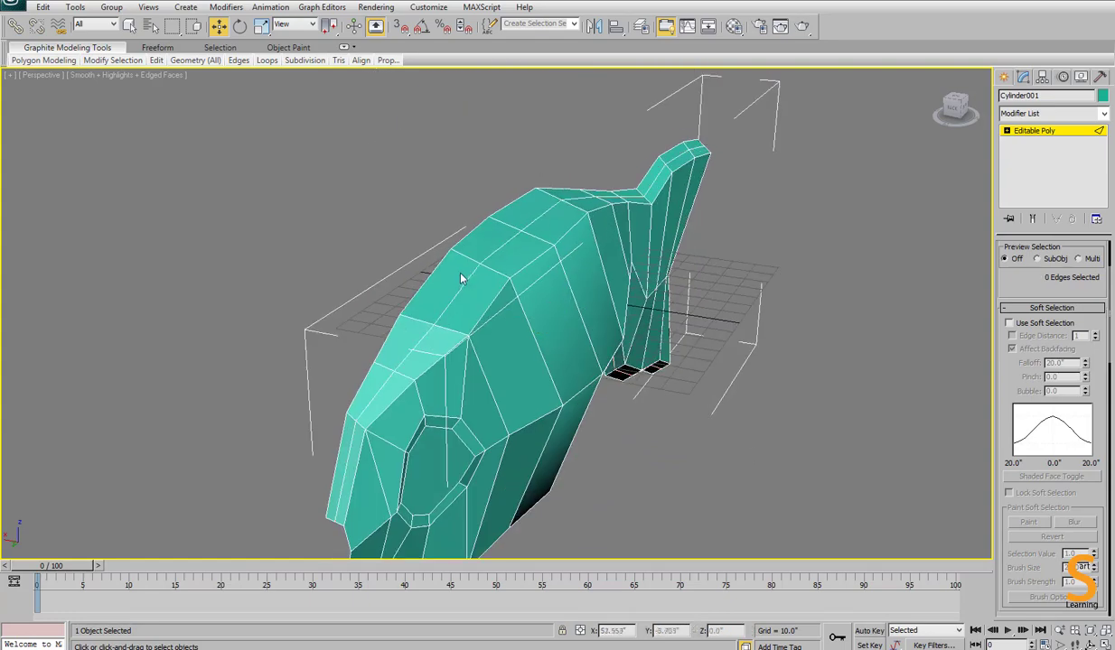
Extrude three adjacent polygons on the centreline side of the back upward to start the dorsal fin.
key(4)
click(446, 283)
ctrl+click(481, 237)
ctrl+click(515, 212)
key(alt+w)
right_click(442, 361)
key(alt+w)
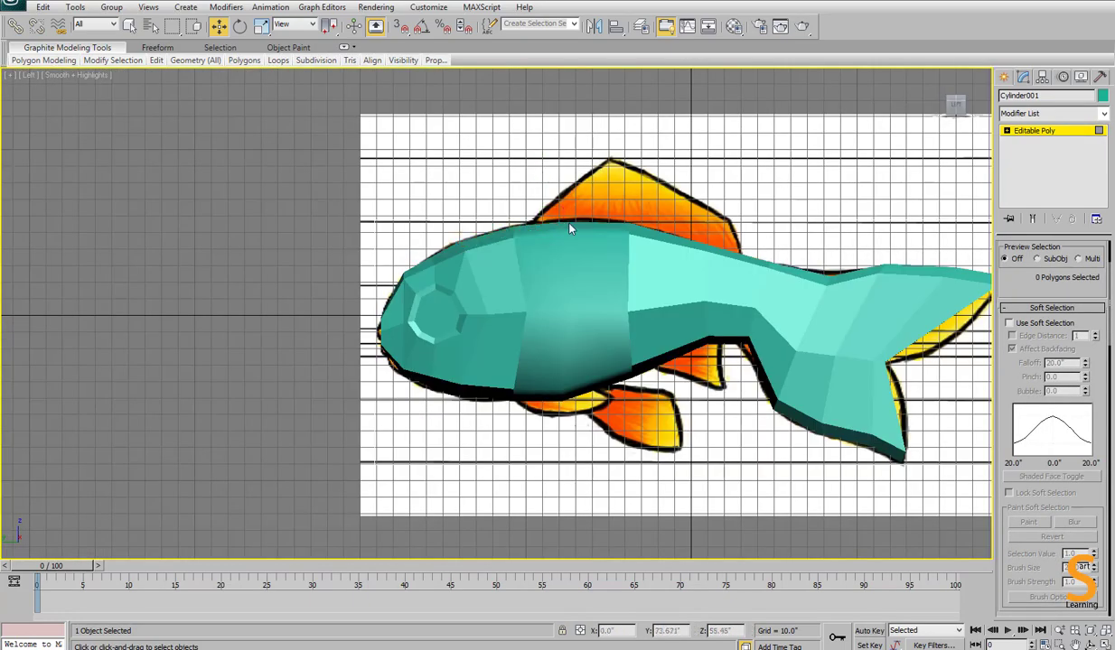
click(570, 229)
key(alt+w)
right_click(596, 388)
key(alt+w)
ctrl+click(481, 240)
alt+middle_drag(578, 262, 492, 244)
ctrl+click(541, 219)
key(alt+w)
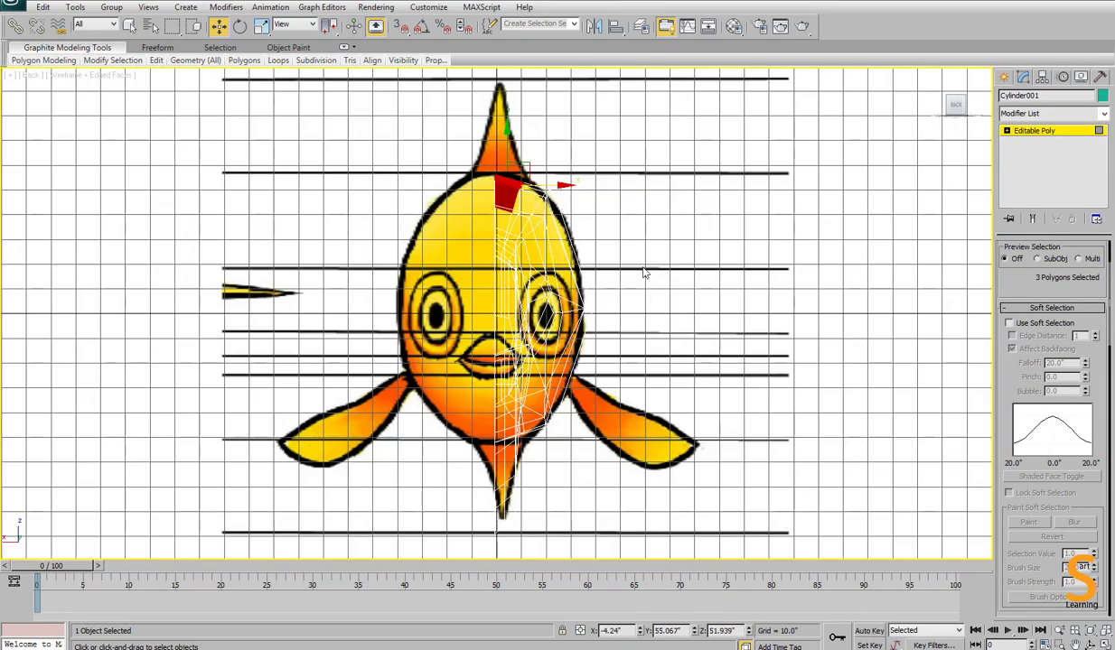
key(alt+w)
right_click(597, 416)
key(alt+w)
right_click(545, 279)
click(522, 318)
drag(443, 236, 440, 203)
key(w)
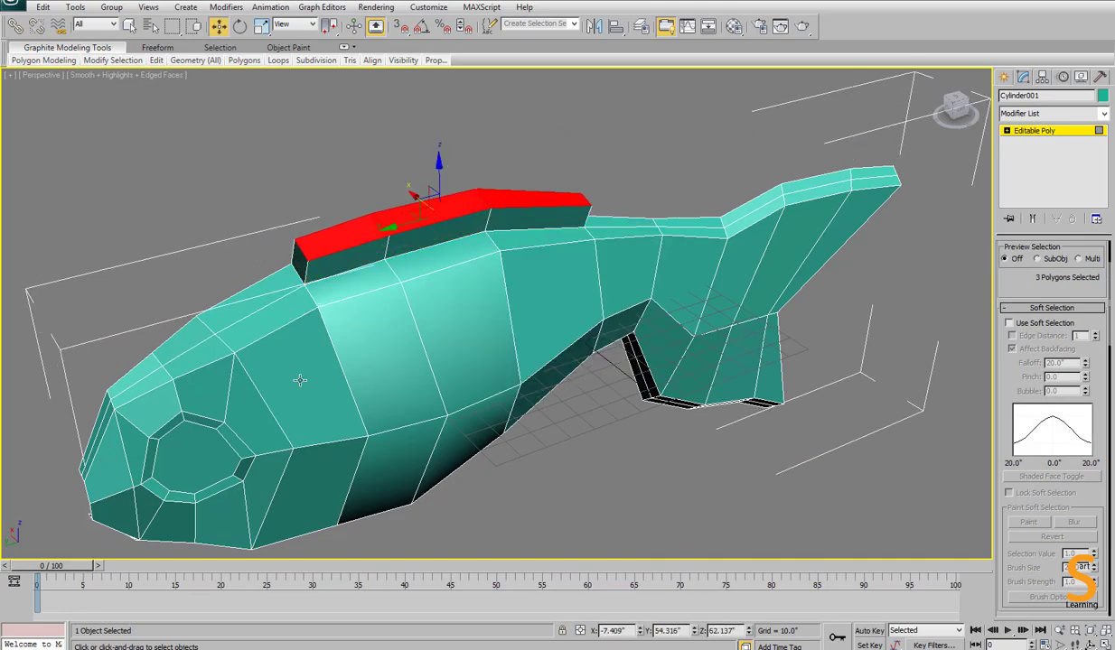
Move the dorsal fin extrusion's rear base and top vertices to the fin's rear edge in the left wireframe view.
key(l)
key(F3)
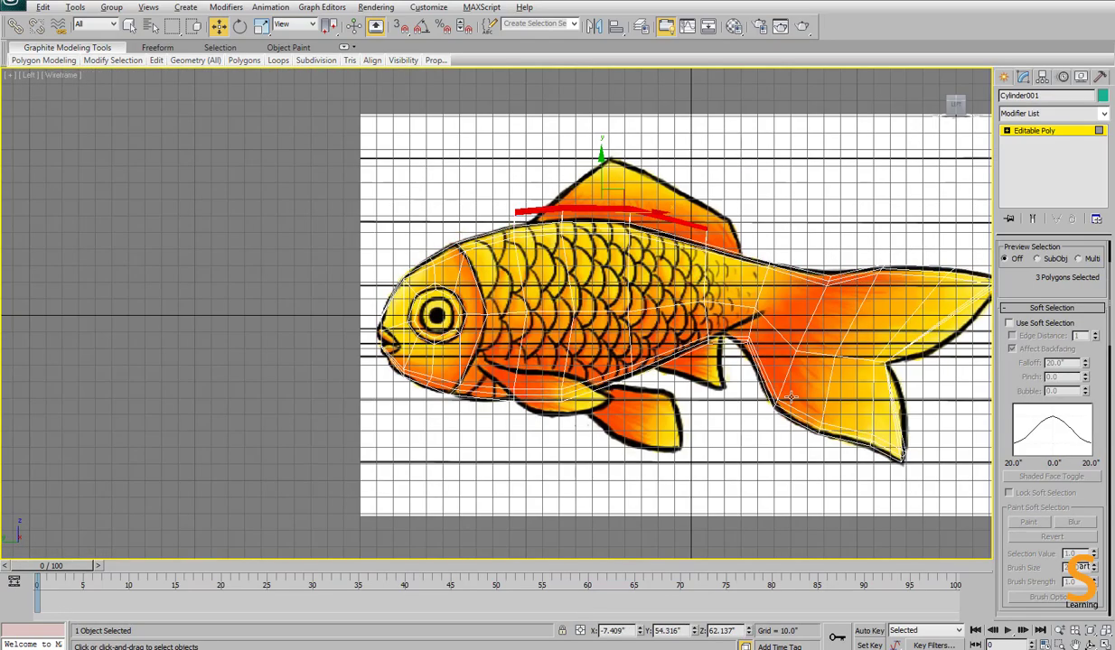
key(alt+w)
right_click(592, 348)
key(alt+w)
alt+middle_drag(570, 232, 542, 217)
key(alt+w)
right_click(452, 348)
key(alt+w)
key(1)
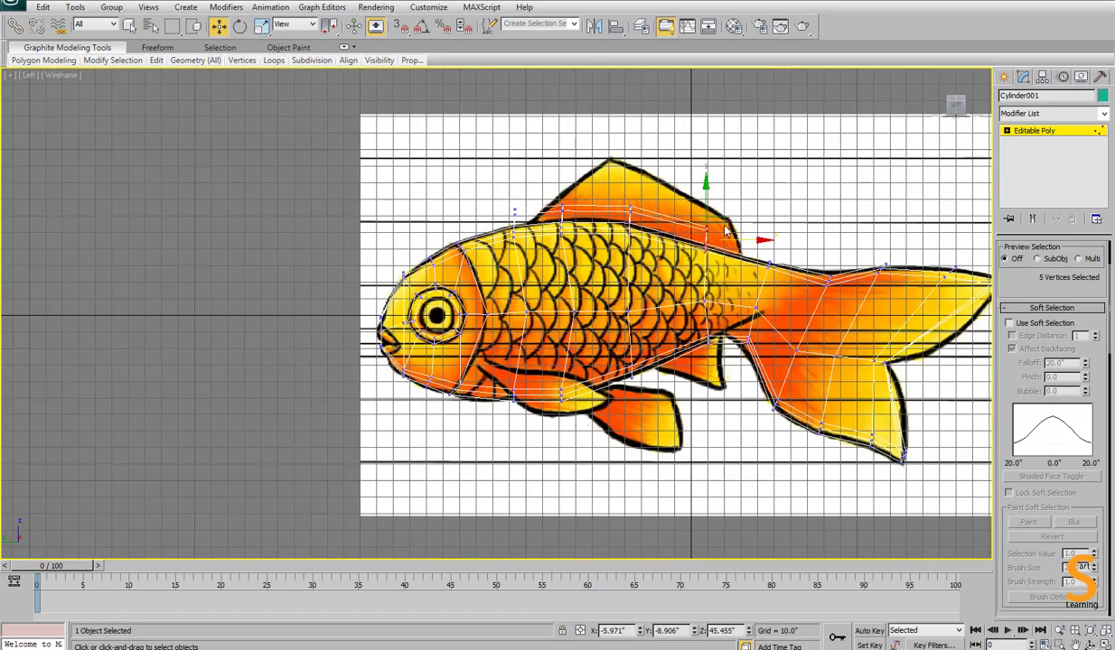
click(734, 232)
drag(766, 214, 762, 205)
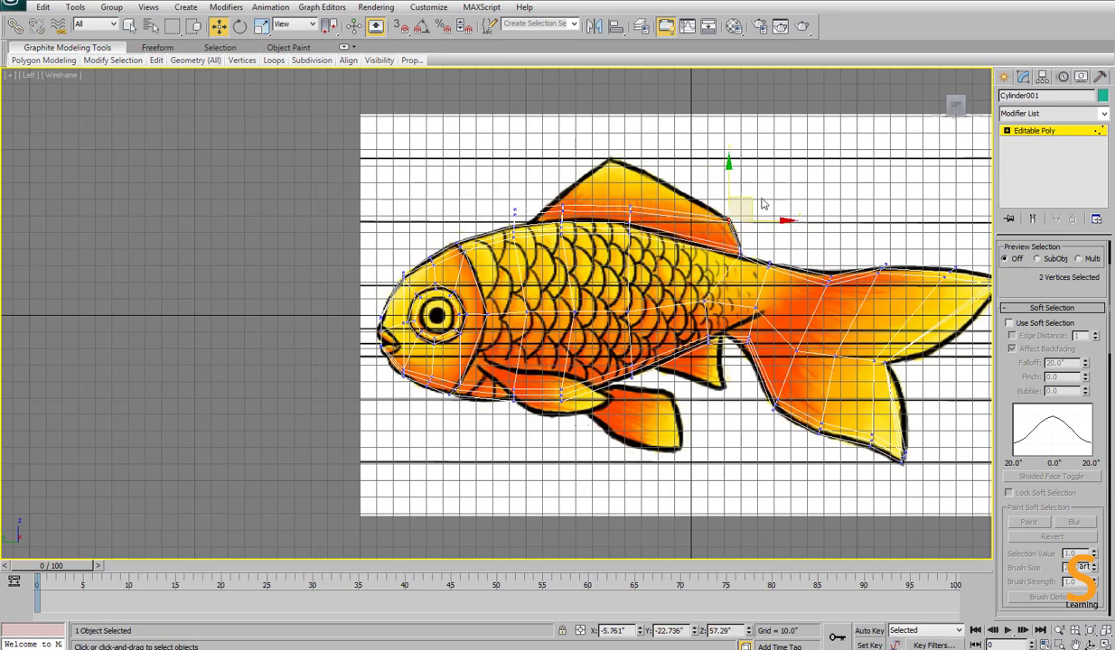
Move the dorsal fin's peak and front vertices onto the fin outline in the left wireframe view.
drag(647, 191, 631, 139)
click(630, 128)
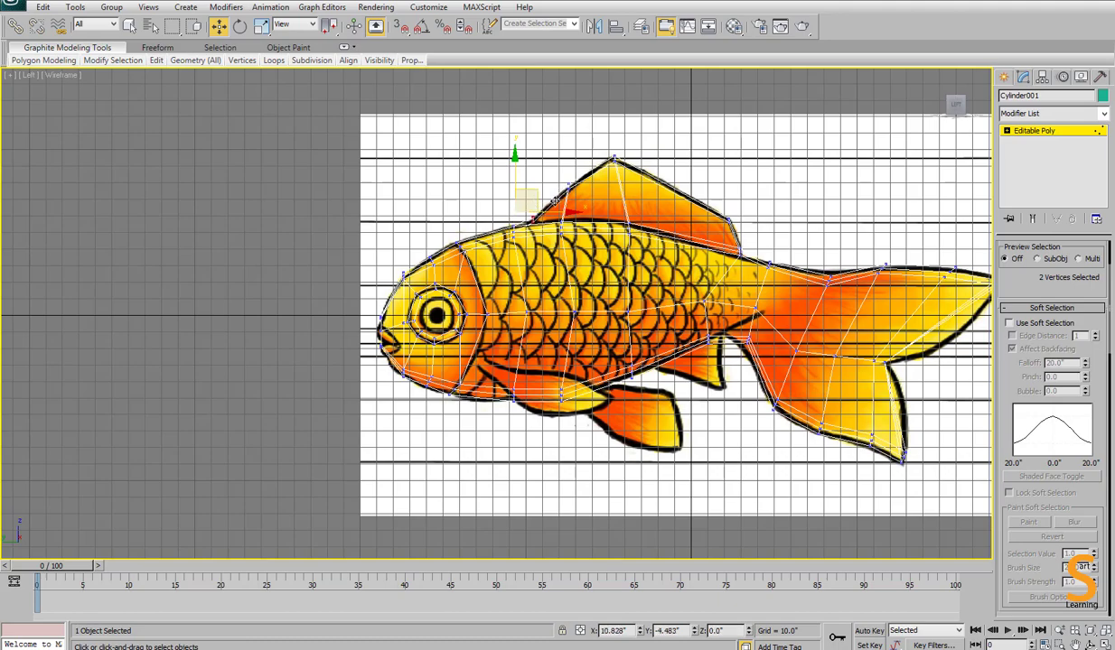
drag(555, 200, 556, 201)
Flatten the dorsal fin's three inner side polygons along X and move them onto the body's centreline.
key(alt+w)
click(782, 492)
key(alt+w)
alt+middle_drag(781, 492, 688, 215)
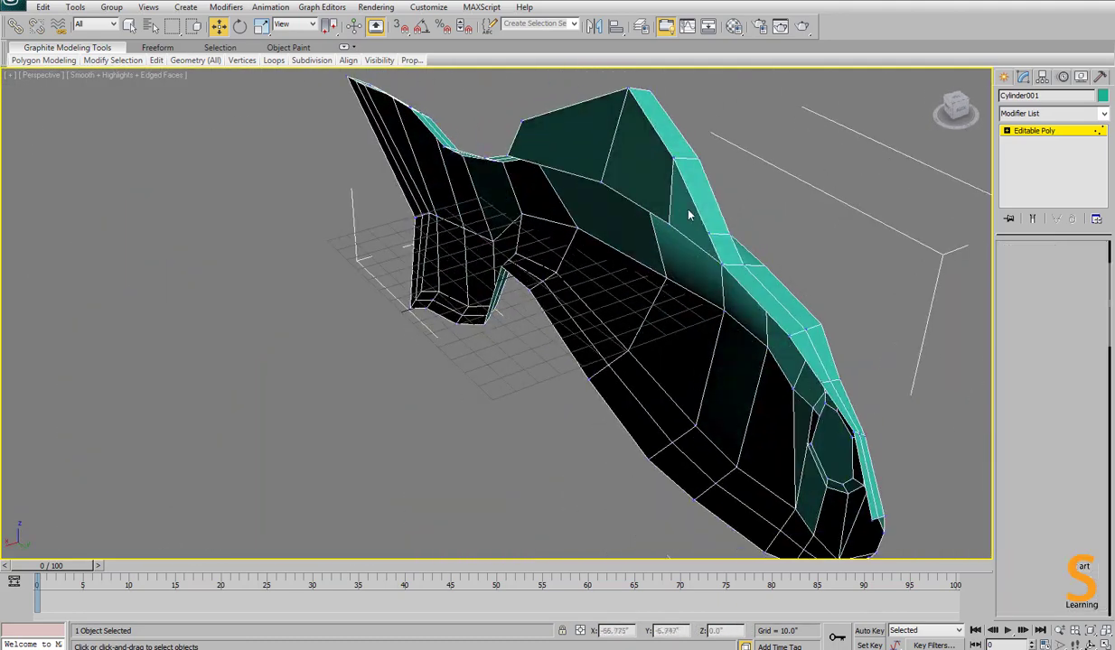
key(4)
click(688, 215)
ctrl+click(638, 161)
ctrl+click(574, 145)
alt+middle_drag(574, 144, 666, 254)
key(r)
key(alt+w)
key(alt+w)
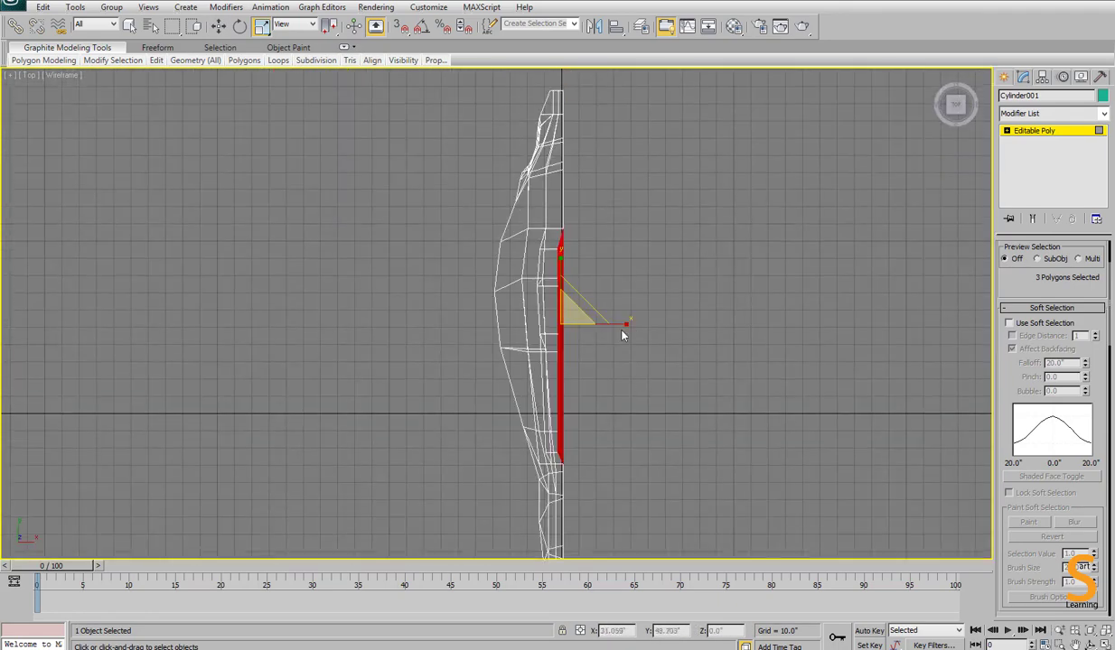
drag(623, 326, 301, 342)
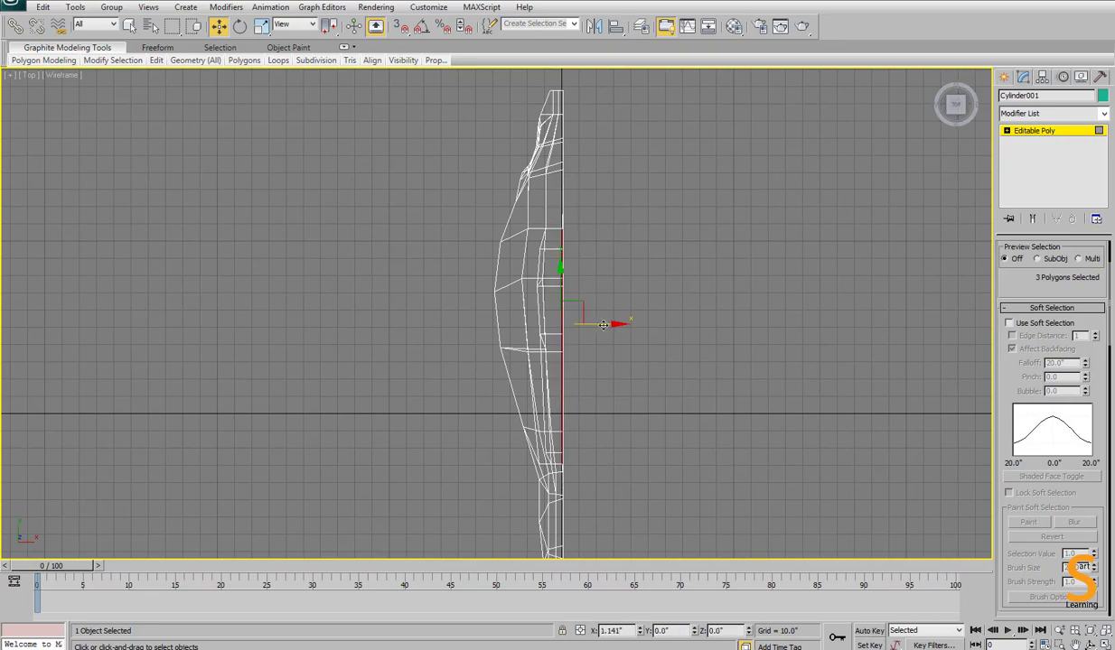
click(656, 374)
Extrude the narrow centreline polygon on the underside above the rear belly fin downward.
key(alt+w)
click(803, 502)
key(alt+w)
alt+middle_drag(803, 502, 618, 265)
key(alt+w)
right_click(267, 458)
key(alt+w)
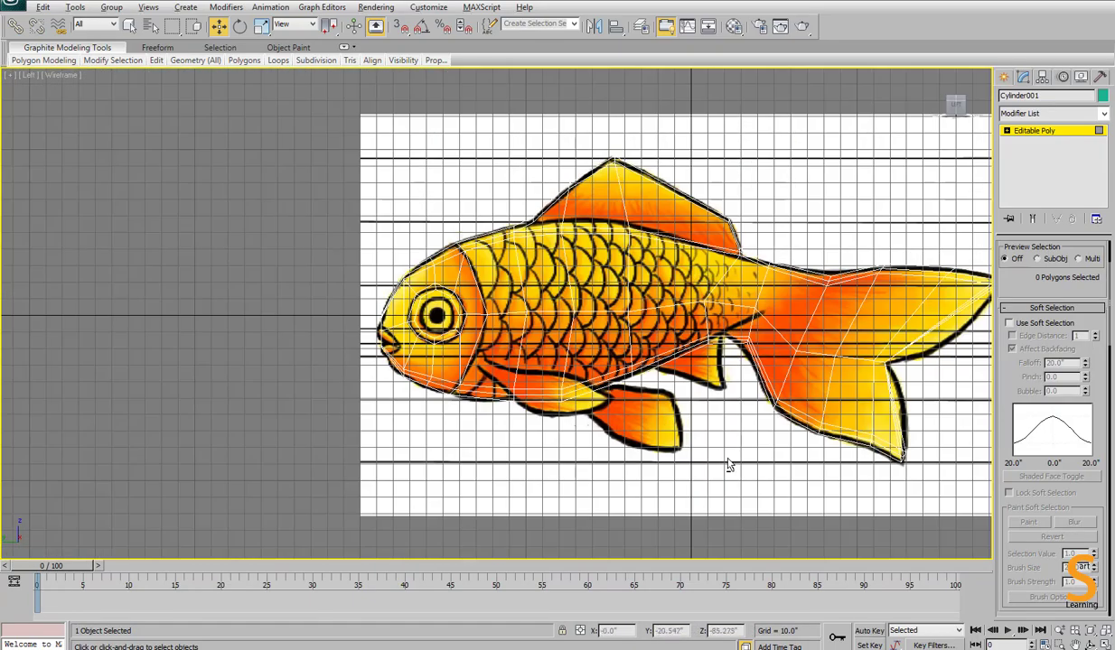
key(alt+w)
right_click(730, 465)
key(alt+w)
alt+middle_drag(527, 311, 507, 271)
click(490, 313)
key(alt+w)
right_click(251, 513)
key(alt+w)
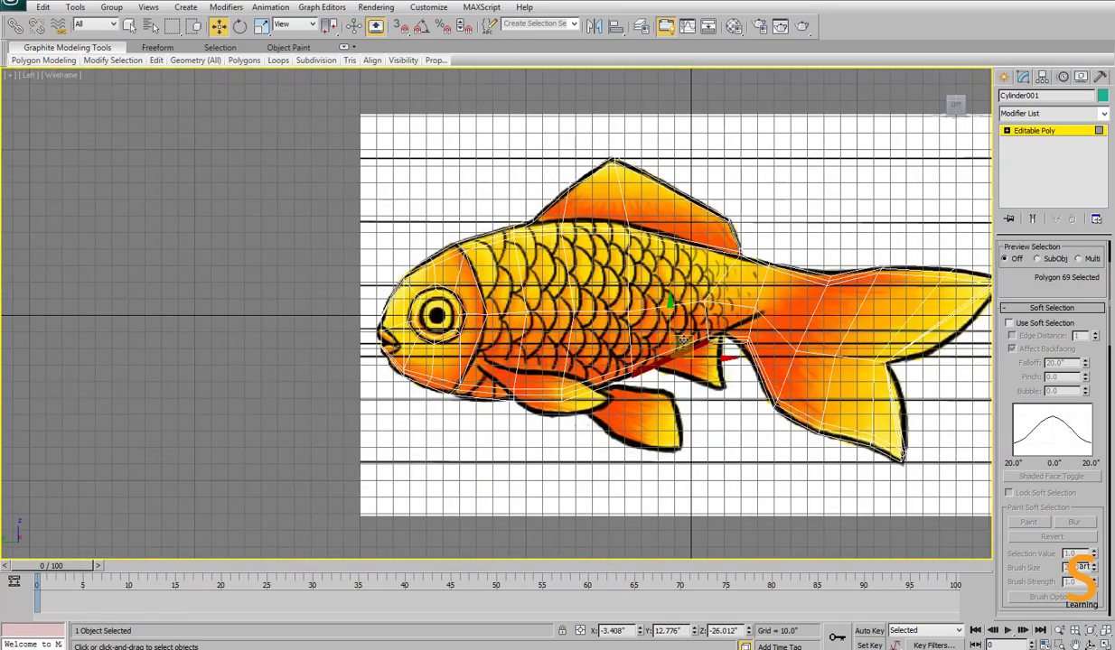
key(alt+w)
right_click(614, 346)
key(alt+w)
right_click(470, 353)
click(449, 390)
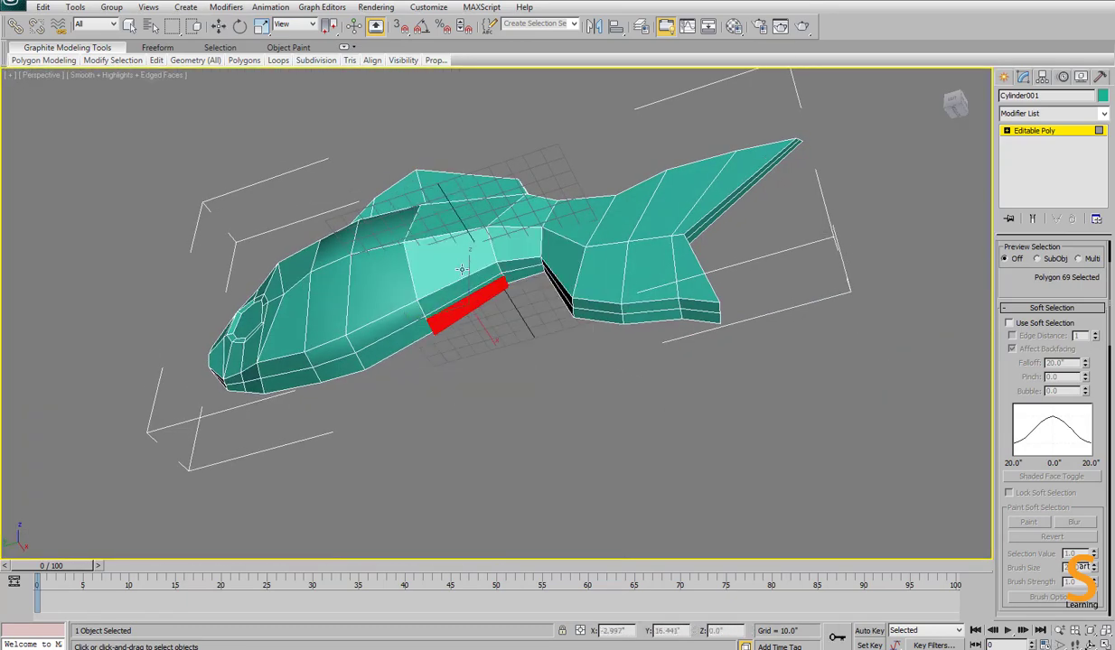
Move the rear belly fin extrusion's base and tip vertices onto the fin outline in the left wireframe view.
key(alt+w)
right_click(406, 389)
key(alt+w)
key(1)
scroll(703, 409, up, 3)
key(F3)
drag(729, 435, 703, 392)
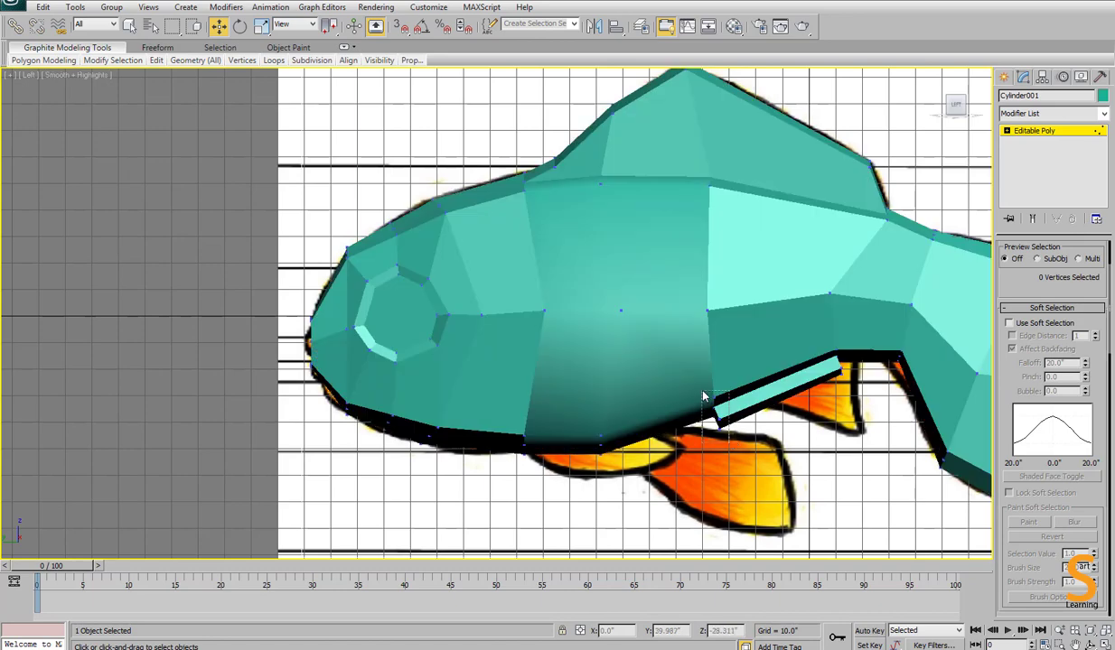
key(F3)
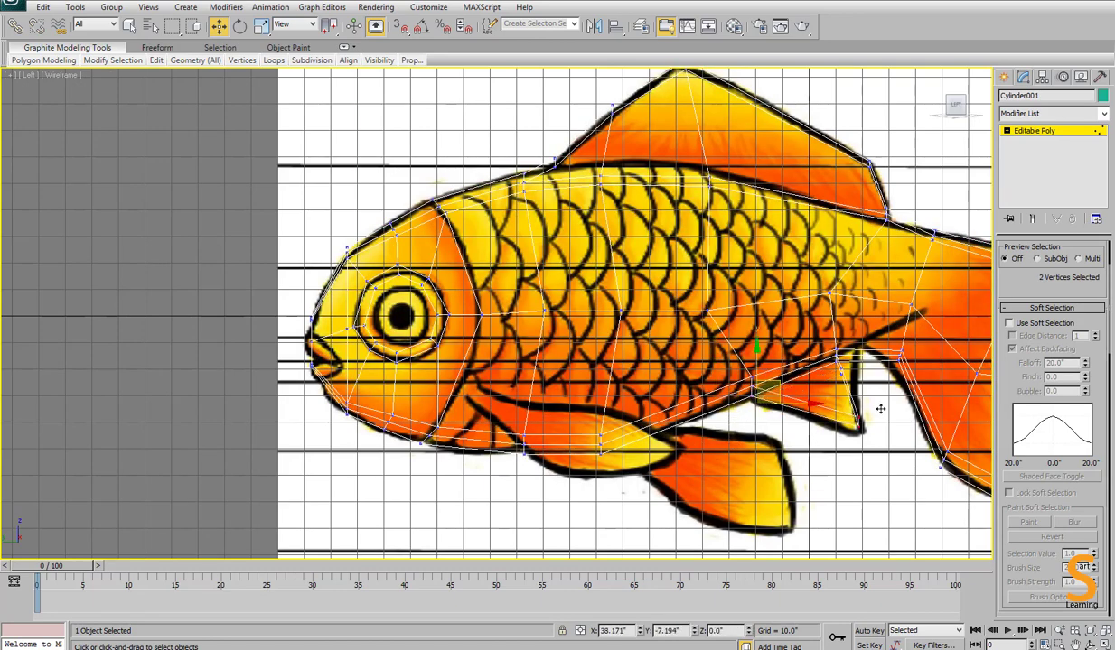
drag(880, 409, 844, 431)
drag(870, 405, 867, 421)
drag(858, 380, 804, 366)
Check the rear belly fin in perspective and align its three rear base vertices with the left reference.
key(alt+w)
right_click(751, 436)
key(alt+w)
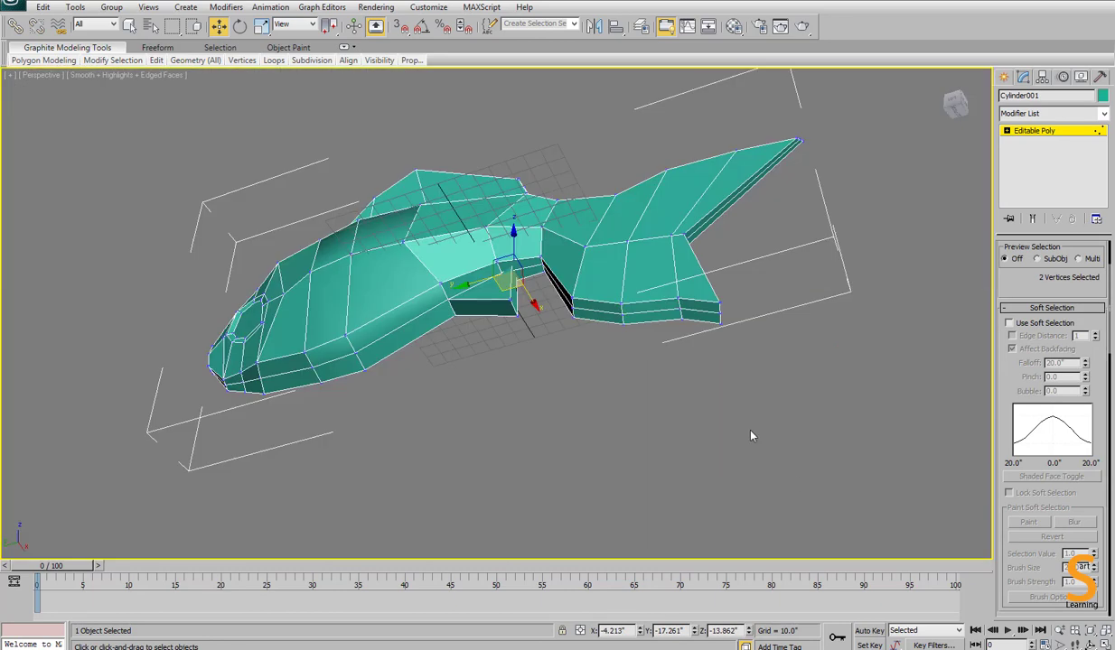
alt+middle_drag(751, 435, 542, 311)
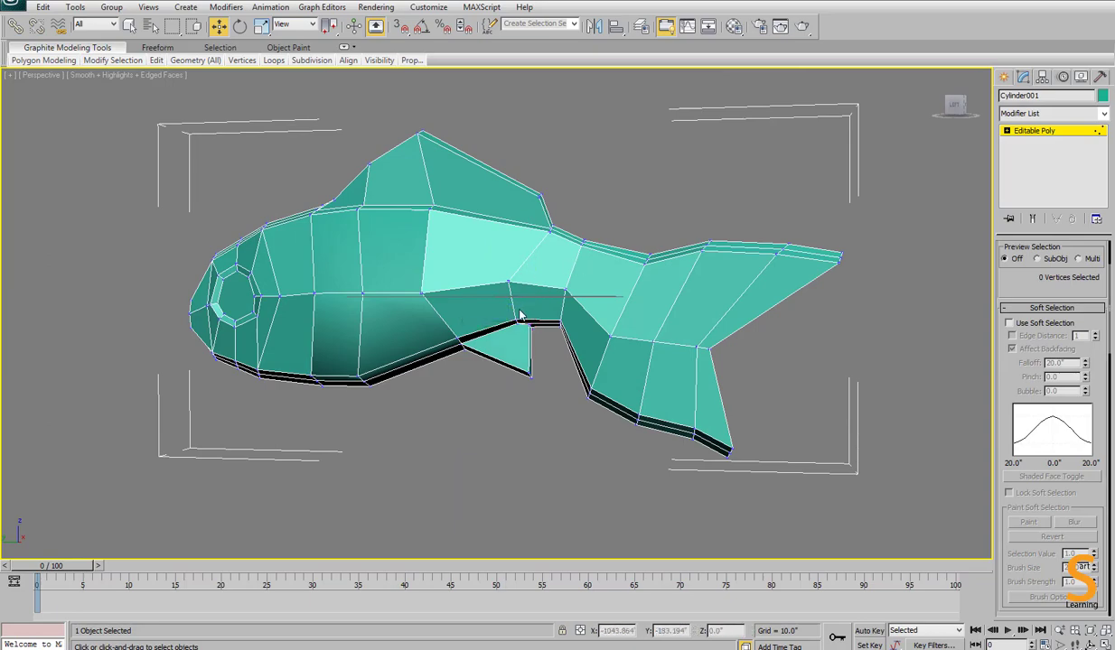
key(alt+w)
right_click(309, 460)
key(alt+w)
drag(860, 335, 873, 326)
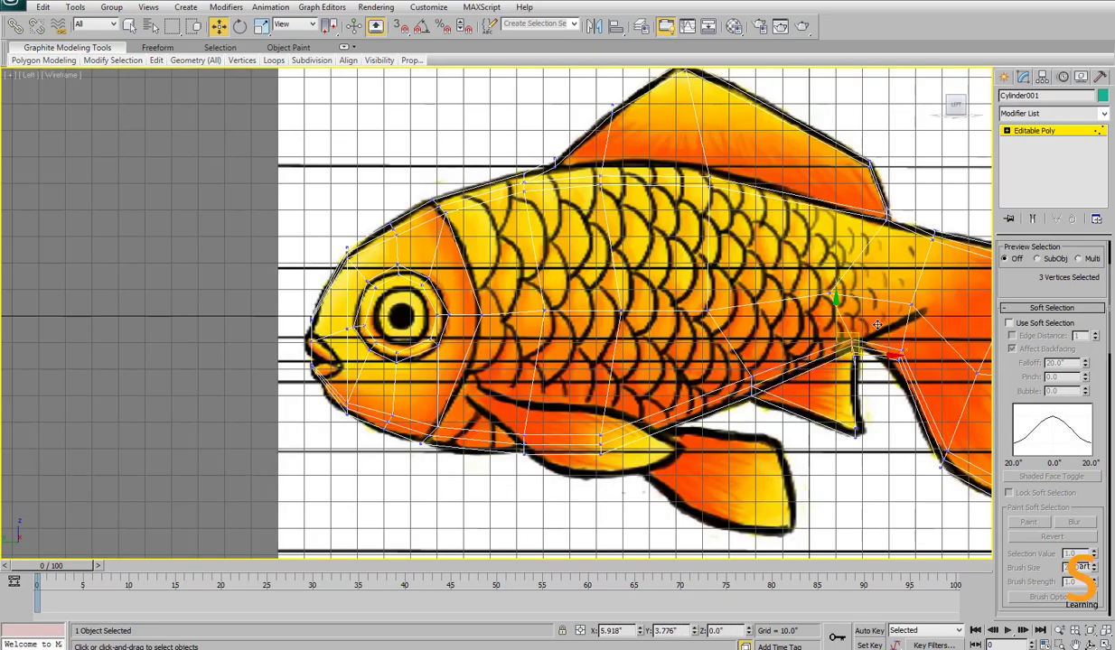
Delete the rear belly fin's inner side polygon on the centreline.
key(alt+w)
right_click(883, 501)
key(alt+w)
alt+middle_drag(883, 500, 742, 388)
key(4)
click(515, 349)
alt+middle_drag(664, 357, 533, 300)
key(Delete)
Connect the ring of vertical edges on the lower side of the body with a lengthwise edge loop.
key(alt+w)
right_click(452, 407)
key(alt+w)
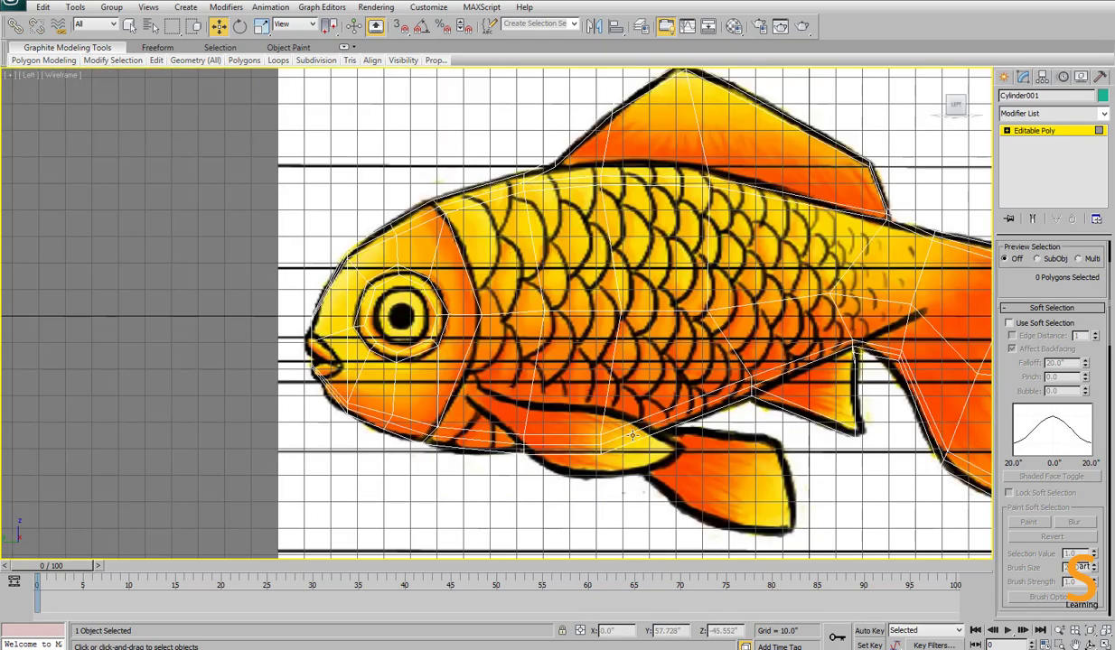
click(472, 392)
click(406, 479)
key(2)
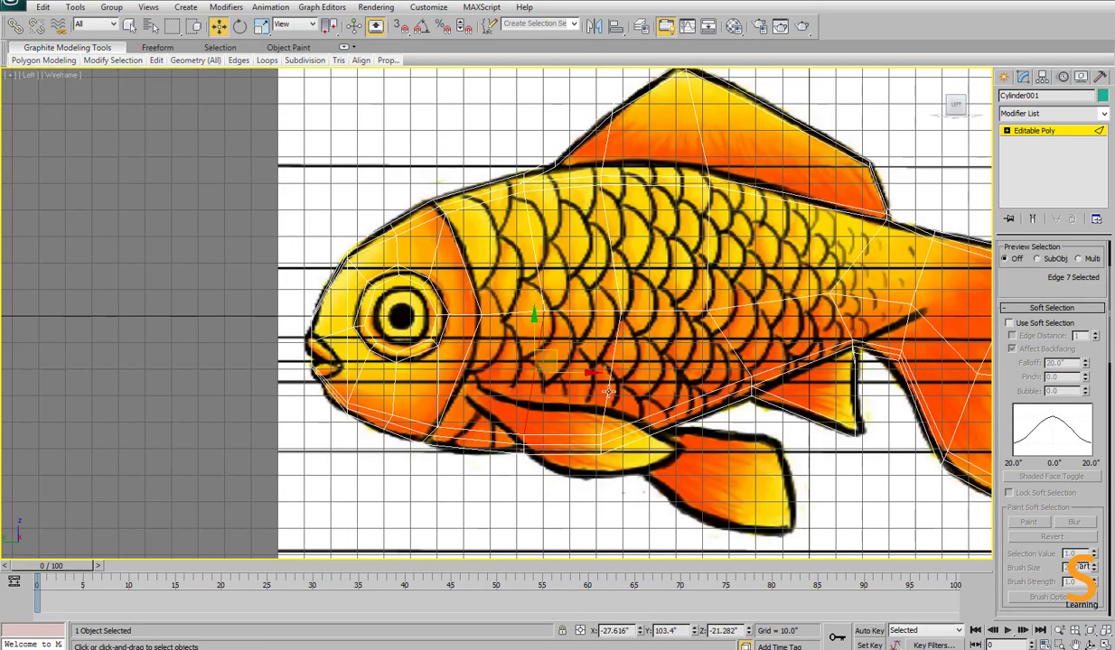
shift+click(607, 392)
right_click(691, 366)
click(666, 415)
Adjust three vertices on the lower body above the front of the rear belly fin in the left view.
key(1)
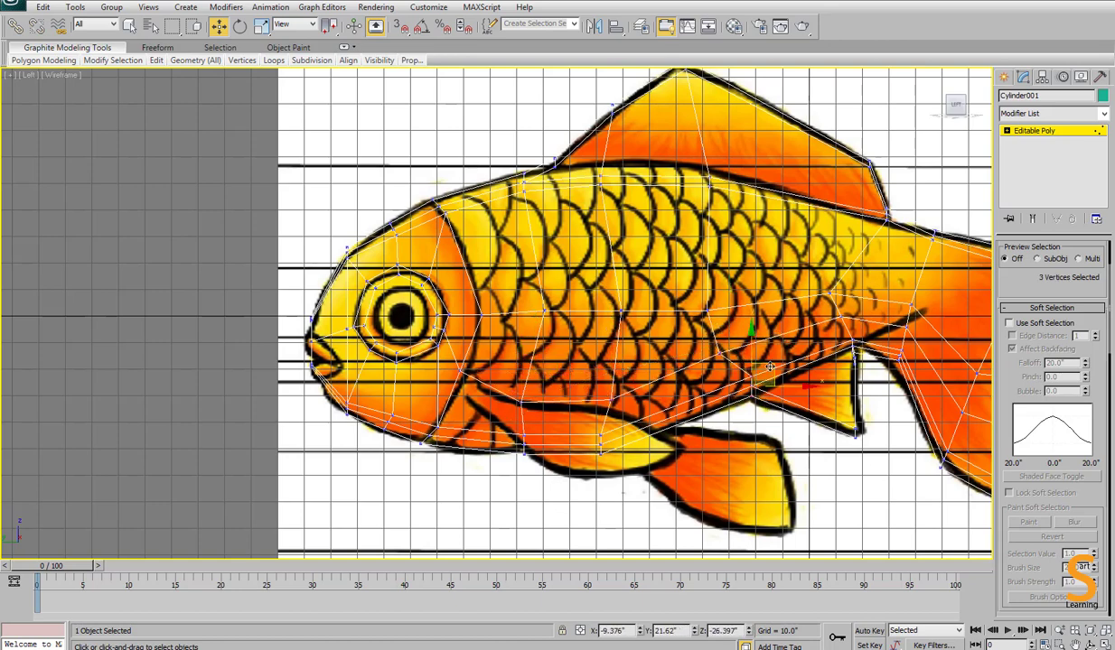
drag(770, 367, 767, 361)
click(815, 493)
key(p)
alt+middle_drag(815, 492, 903, 506)
Mirror the half body with a Symmetry modifier on the X axis with Flip enabled.
click(1029, 130)
click(1054, 116)
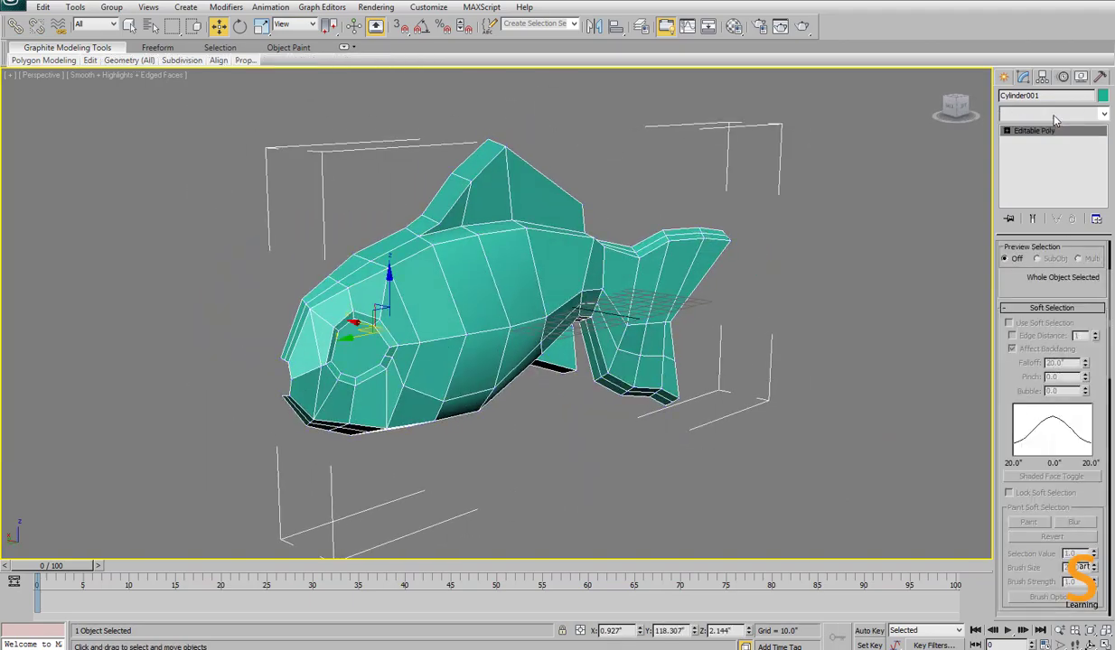
text(sy)
key(Return)
click(1027, 287)
alt+middle_drag(461, 280, 578, 264)
key(alt+w)
key(alt+w)
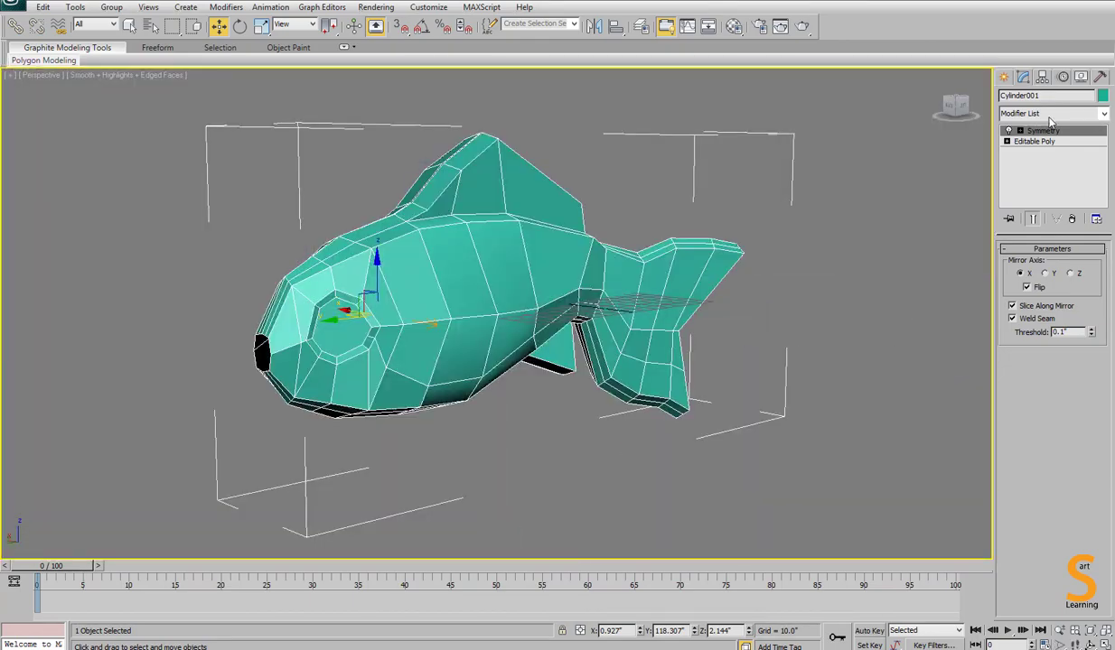
Add a TurboSmooth modifier above Symmetry and hide the edged faces.
click(1051, 114)
text(ttt)
key(Return)
click(794, 273)
key(F4)
alt+middle_drag(691, 461, 647, 388)
click(647, 380)
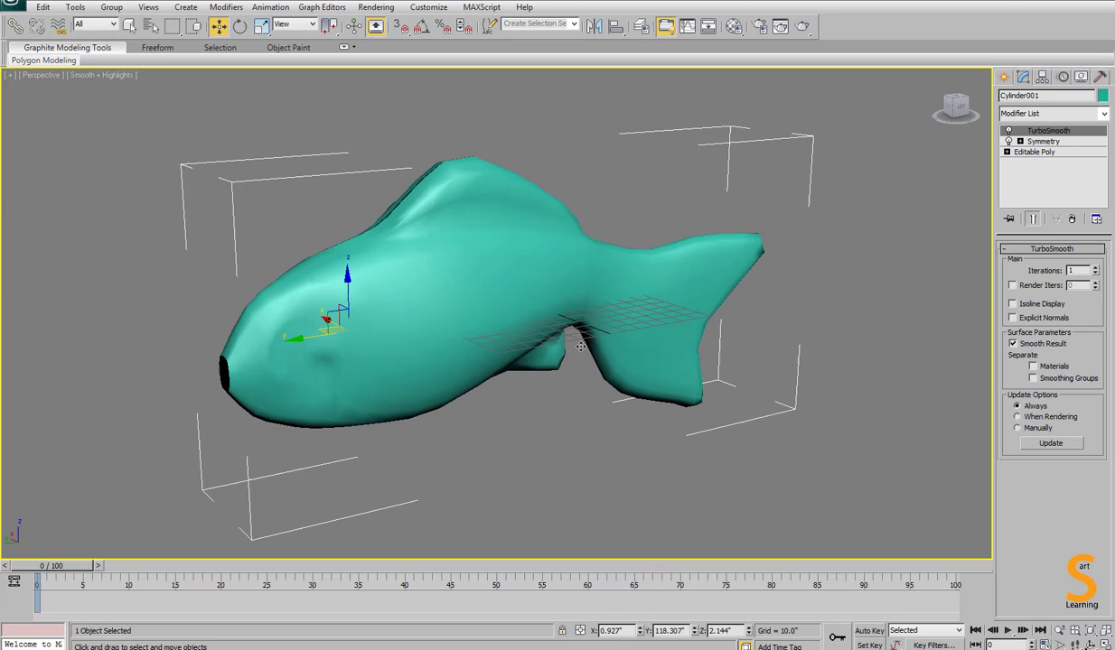
Flatten the half body's open centreline border along X and align it with the mirror plane, with the end result shown.
click(1008, 152)
click(1031, 163)
alt+middle_drag(451, 201, 649, 258)
click(1035, 219)
key(3)
click(538, 258)
key(r)
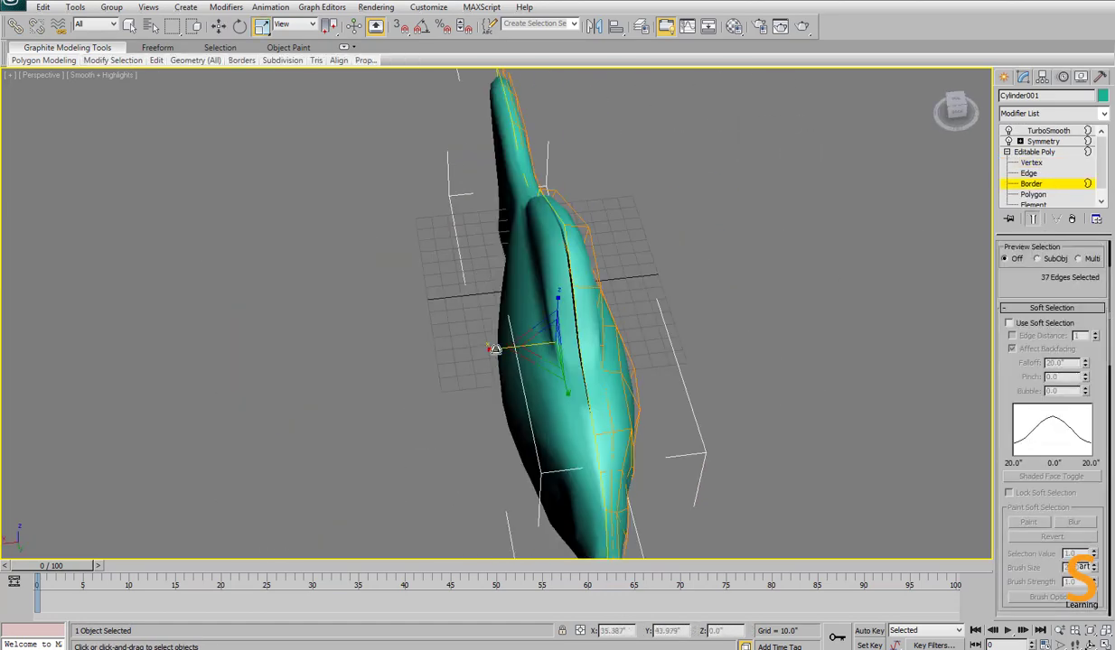
drag(493, 349, 482, 348)
key(w)
alt+middle_drag(483, 353, 478, 368)
drag(481, 350, 482, 353)
Move two upper dorsal fin edges along X toward the centreline to thin the fin.
alt+middle_drag(565, 322, 532, 231)
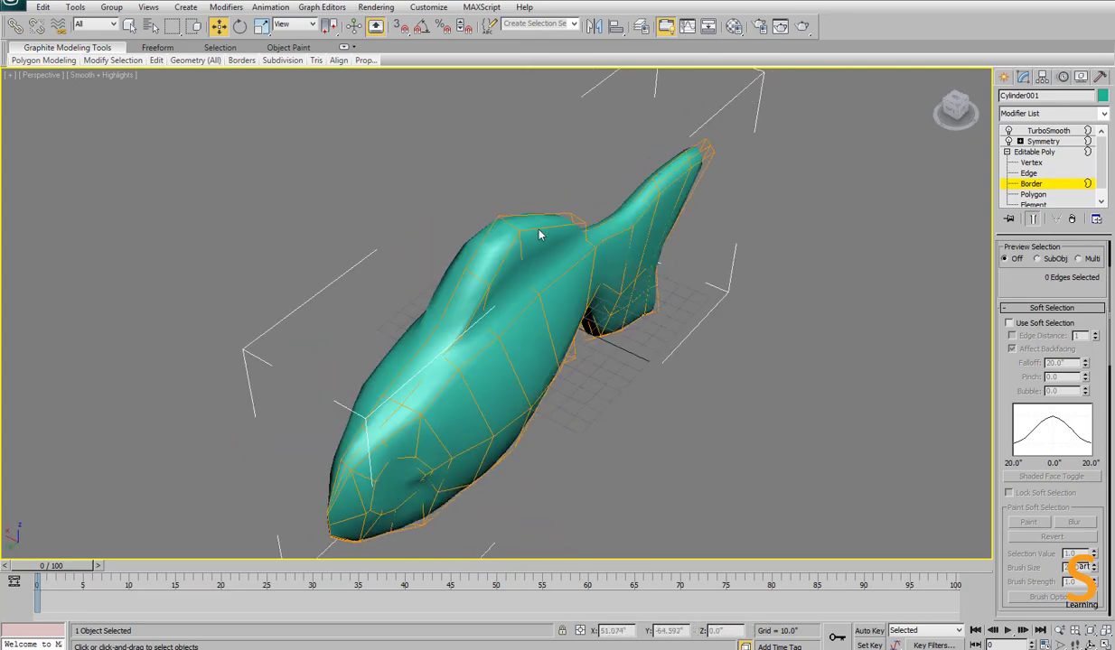
key(2)
click(503, 251)
drag(500, 233, 480, 225)
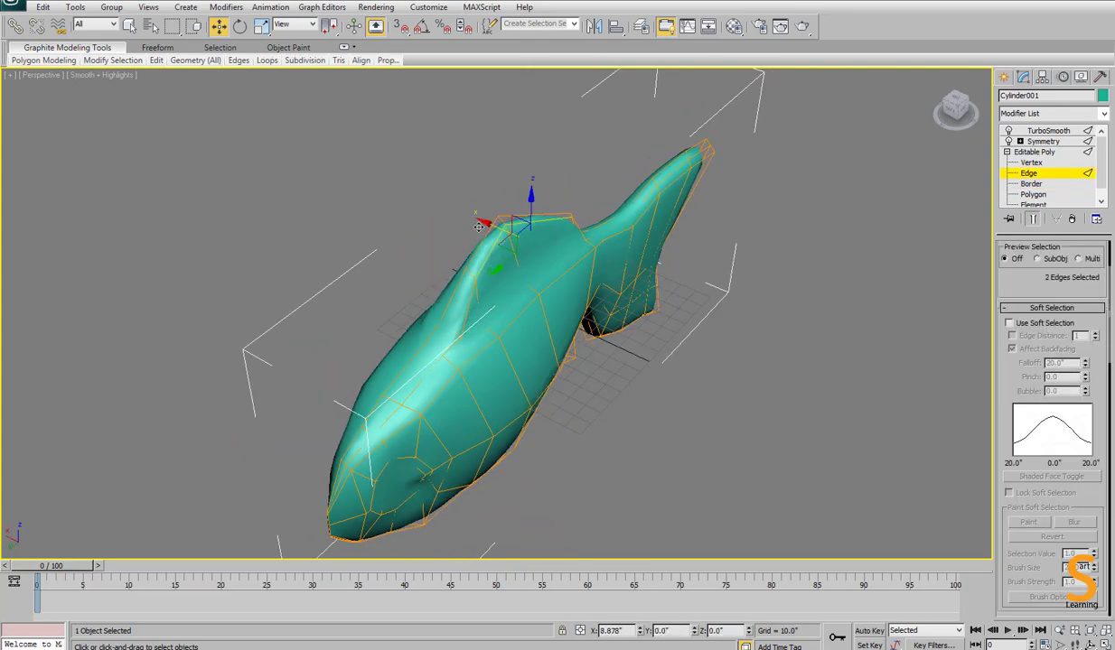
Move the tail fin's lower rear edges along X toward the centreline to thin the fin's tip.
alt+middle_drag(761, 383, 598, 377)
click(598, 377)
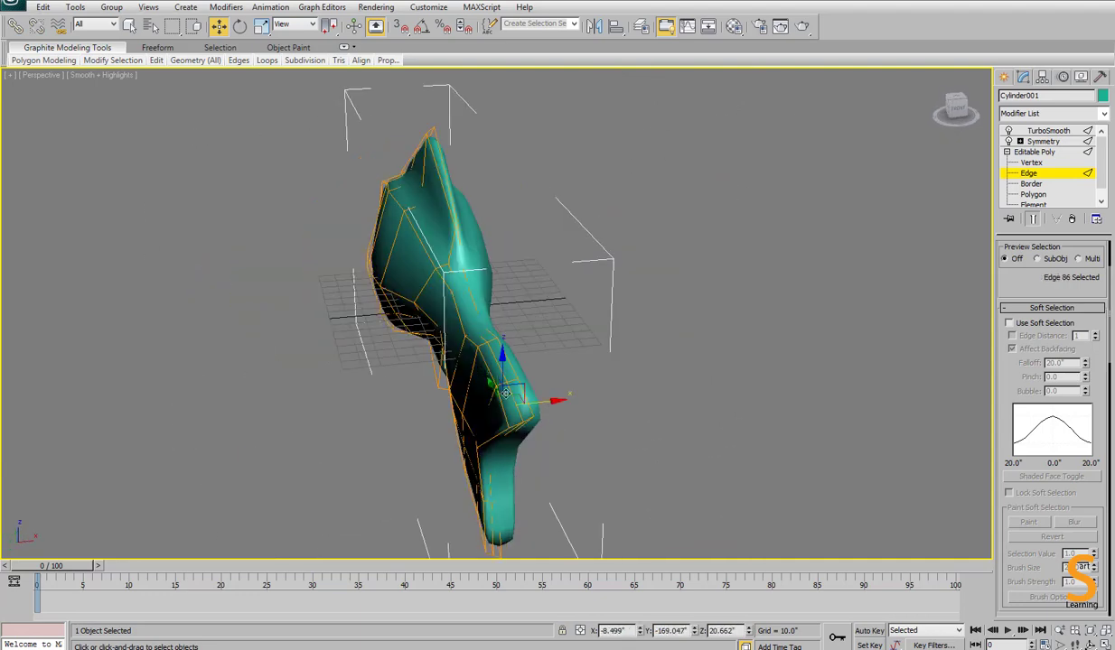
drag(554, 400, 557, 397)
click(508, 408)
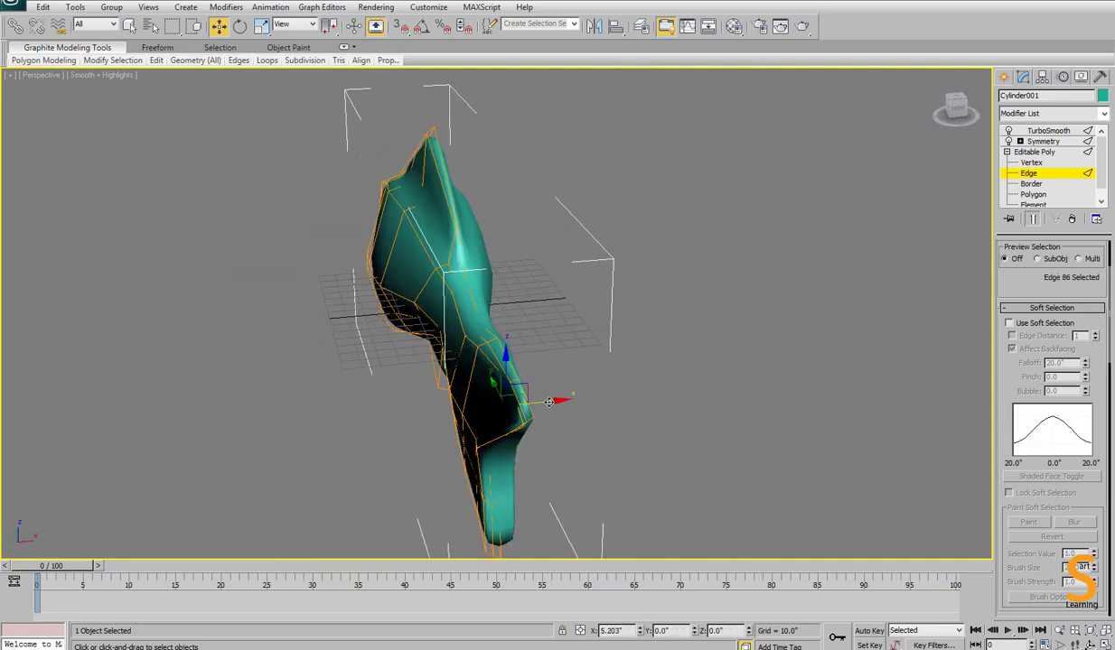
click(659, 445)
alt+middle_drag(660, 444, 579, 271)
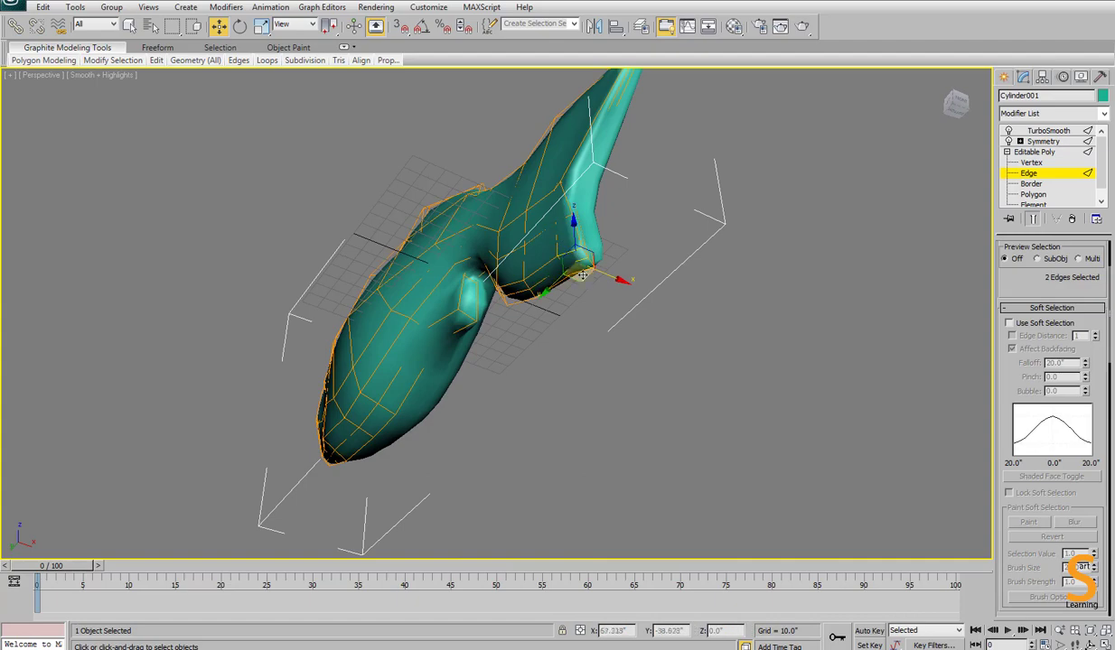
click(567, 254)
alt+middle_drag(512, 289, 433, 270)
Compare the smoothed body with the left reference and connect the eight lengthwise edges behind the head with a cross loop.
key(alt+w)
middle_click(183, 422)
key(alt+w)
key(F3)
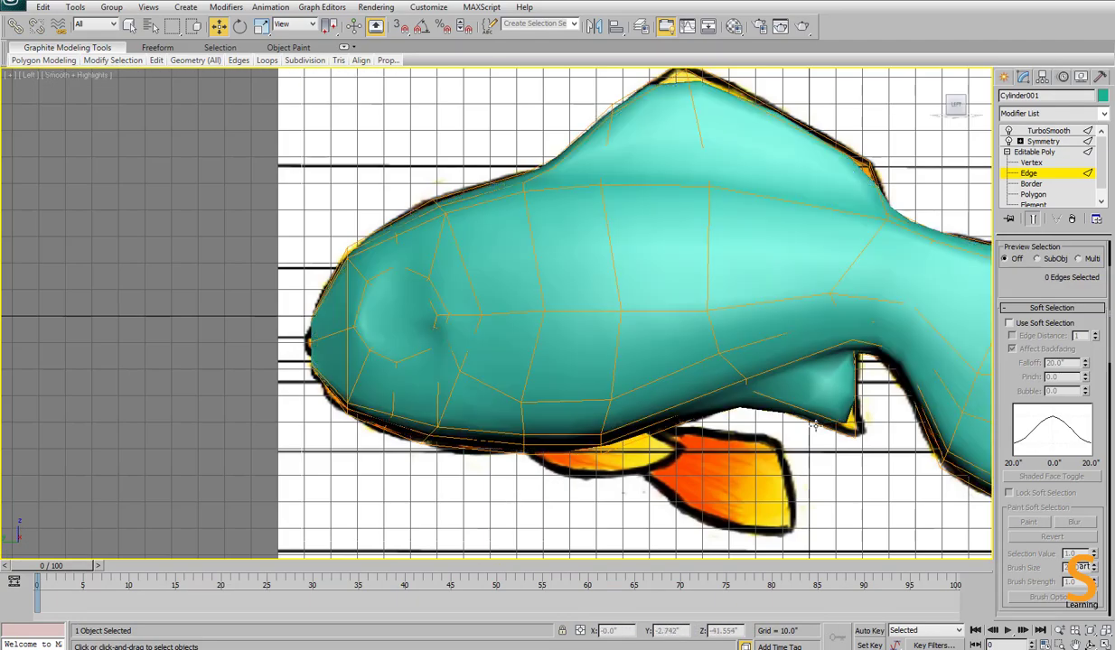
key(F3)
key(F3)
key(F3)
key(F3)
right_click(625, 236)
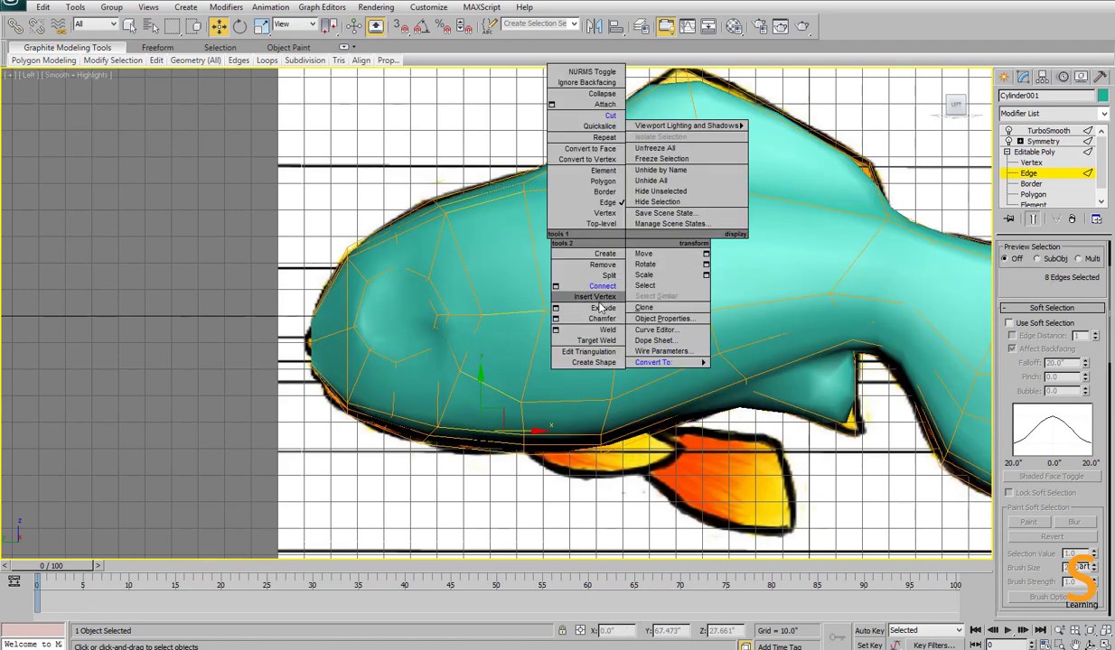
click(598, 284)
Move the new loop's lower side vertex to the base of the pectoral fin in the left view.
key(1)
key(F3)
click(490, 387)
key(F3)
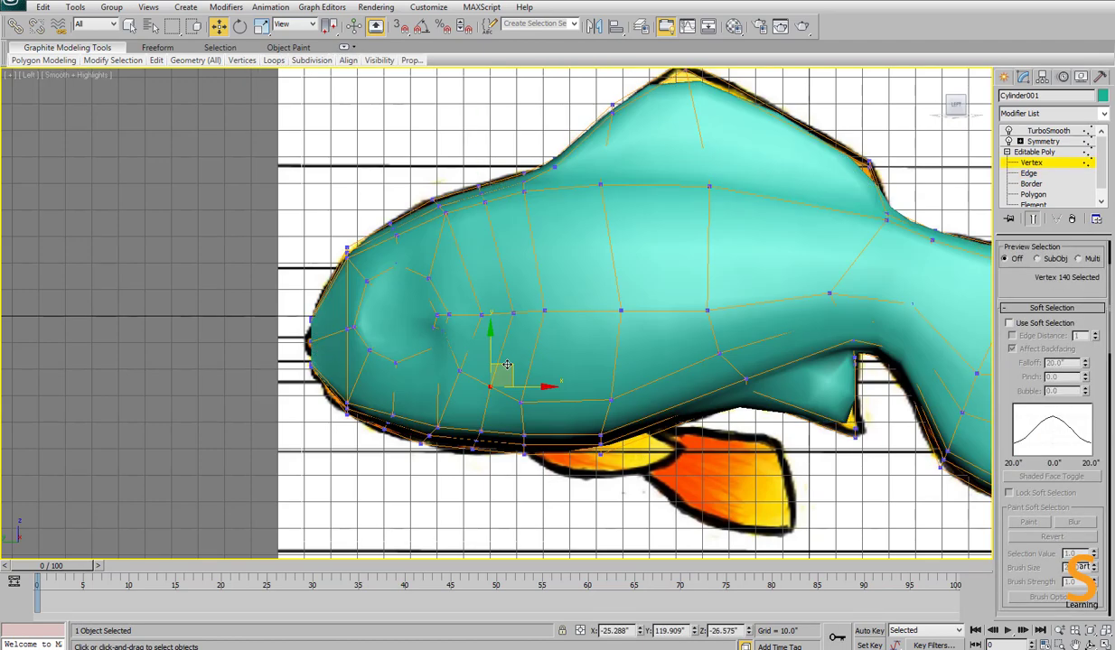
key(F3)
key(alt+w)
right_click(697, 493)
key(alt+w)
alt+middle_drag(286, 461, 380, 386)
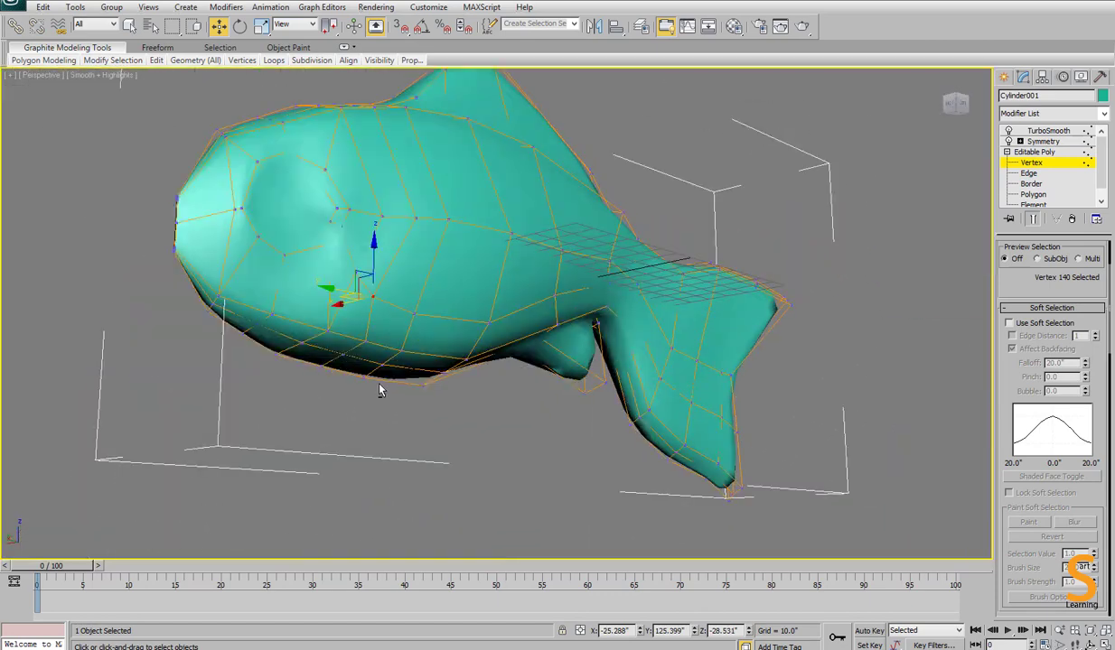
Chamfer the vertex at the pectoral fin's base into a small polygon.
right_click(439, 299)
click(417, 359)
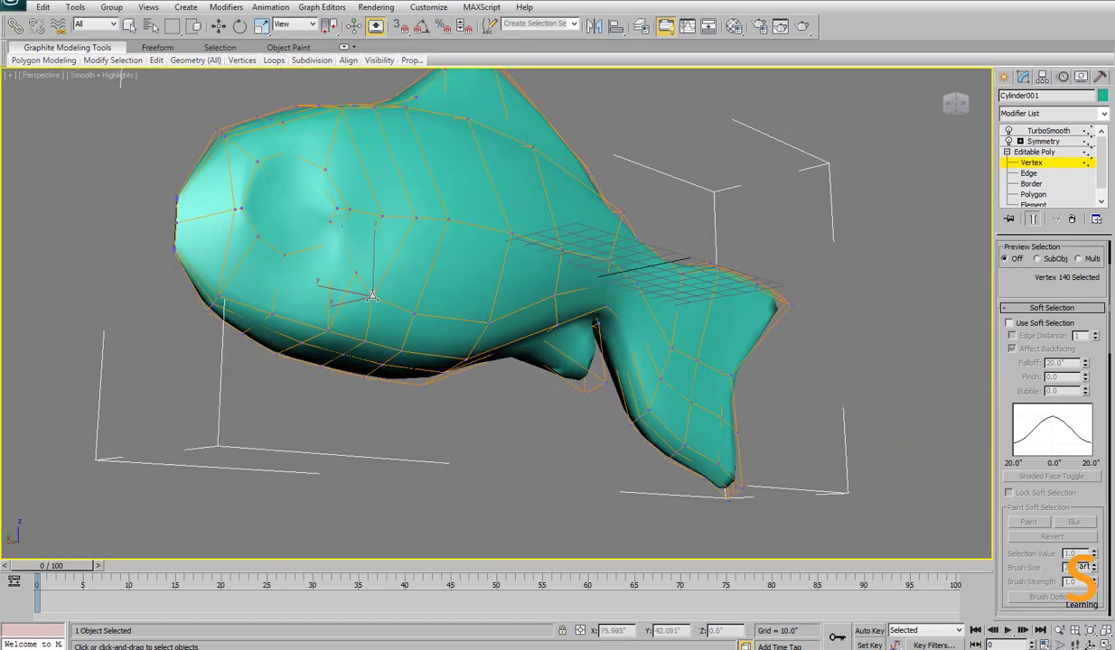
key(w)
Select the small chamfered polygon and adjust its position to the pectoral fin's base in the left reference.
key(4)
click(379, 301)
alt+middle_drag(378, 301, 220, 489)
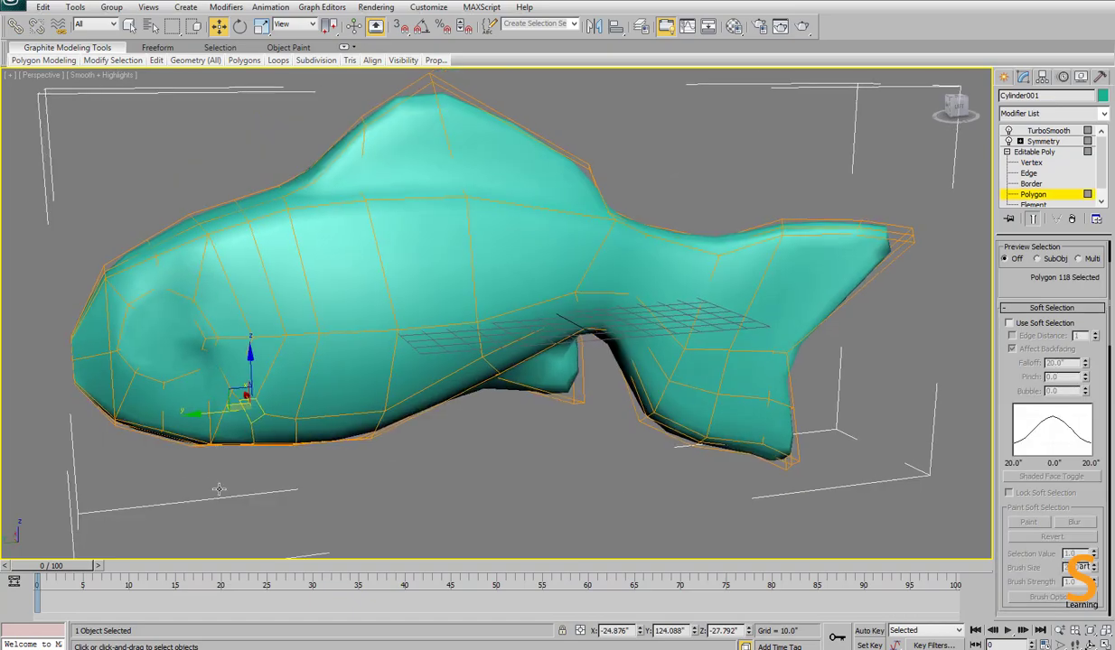
key(l)
key(F3)
key(alt+w)
right_click(706, 534)
key(alt+w)
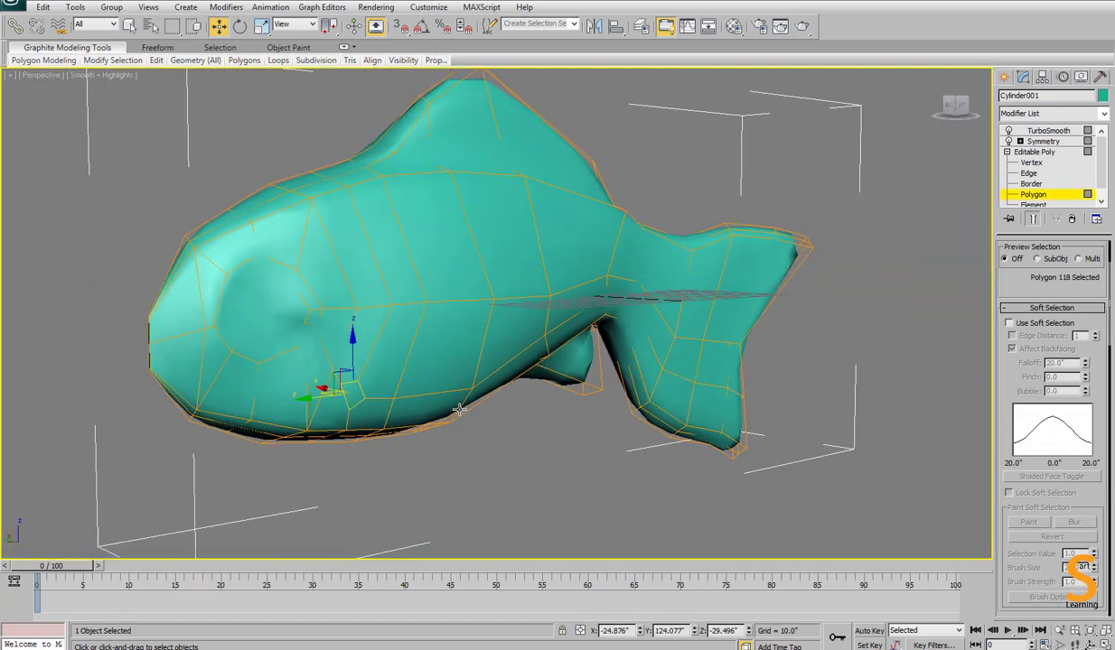
Extrude the small polygon outward to start the pectoral fin.
right_click(456, 408)
click(442, 443)
drag(357, 392, 360, 372)
Position the extruded pectoral fin polygon over the left reference and rotate it about 24 degrees around Z.
key(l)
key(F3)
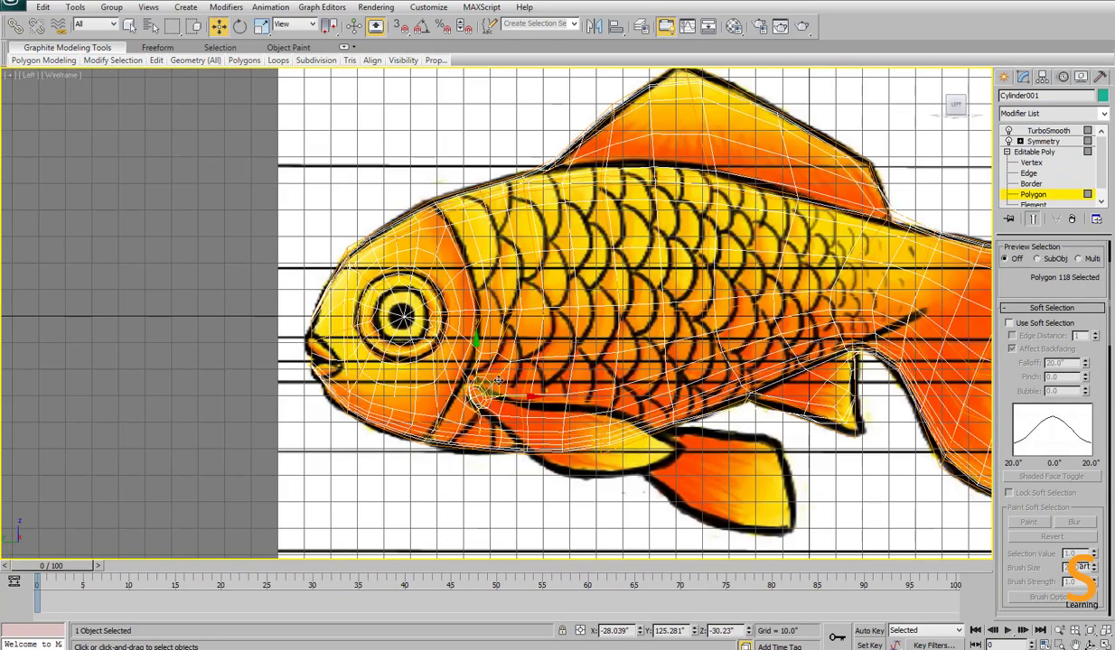
key(e)
drag(480, 392, 486, 392)
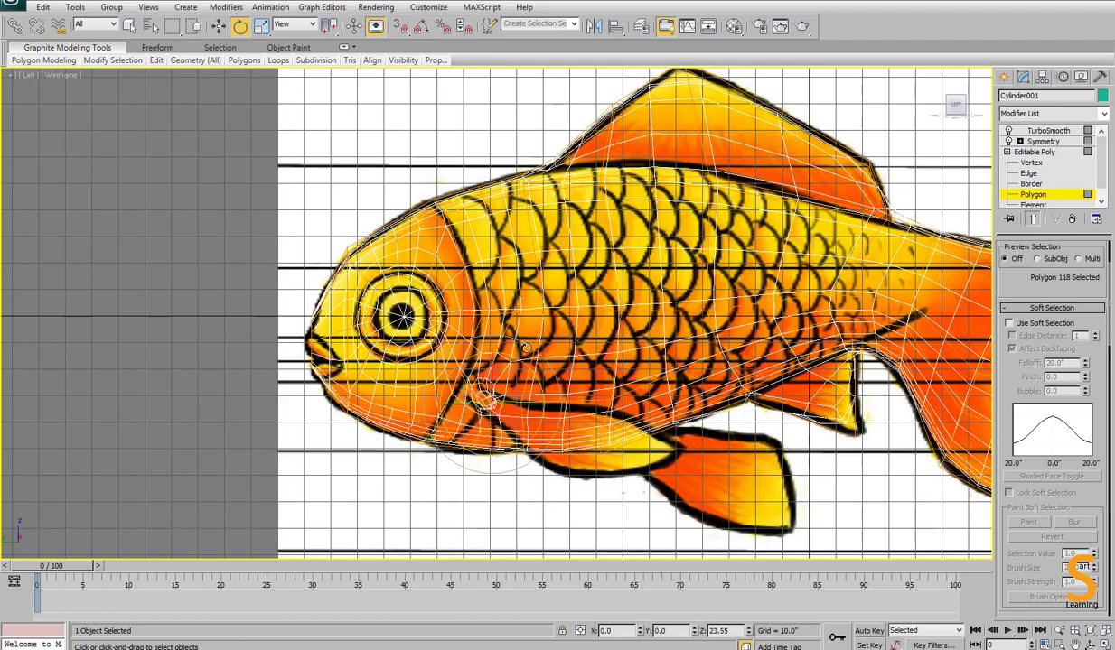
Extrude the selected polygon at the pectoral fin's base further outward.
key(alt+w)
right_click(719, 477)
key(alt+w)
mouse_move(484, 423)
alt+middle_down()
mouse_move(527, 426)
mouse_move(439, 377)
alt+middle_up()
right_click(440, 377)
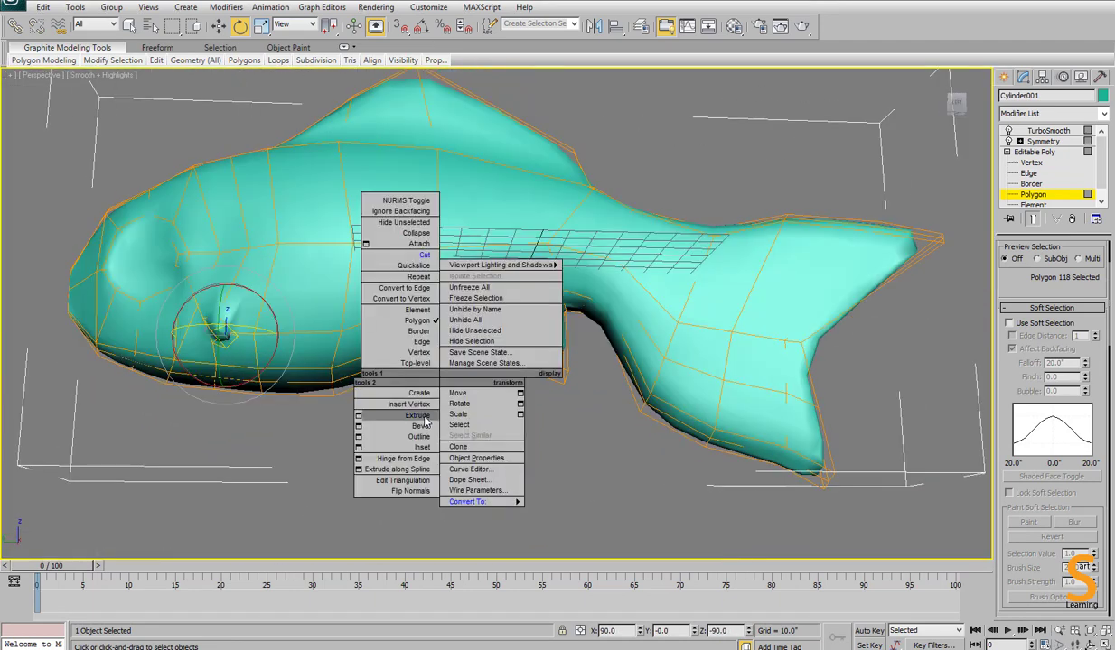
click(426, 421)
drag(227, 339, 232, 237)
Move the extruded fin polygon backward along the pectoral fin in the left reference.
key(alt+w)
right_click(271, 398)
key(alt+w)
key(w)
drag(517, 408, 579, 421)
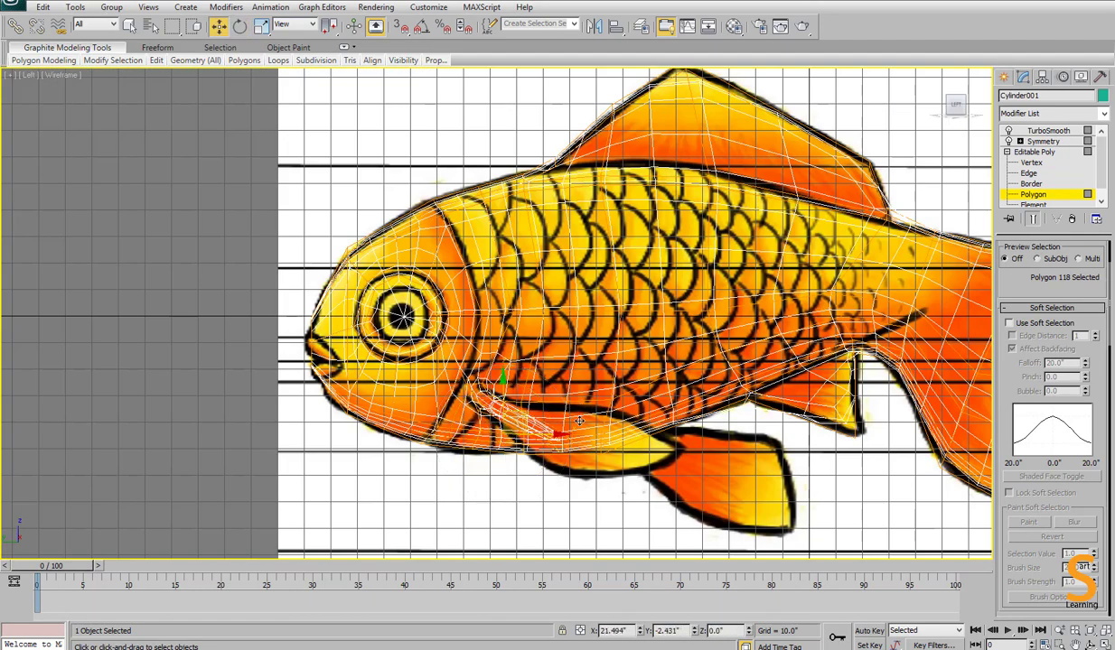
Scale the pectoral fin's end polygon vertically in the left view to make it taller.
key(F3)
key(r)
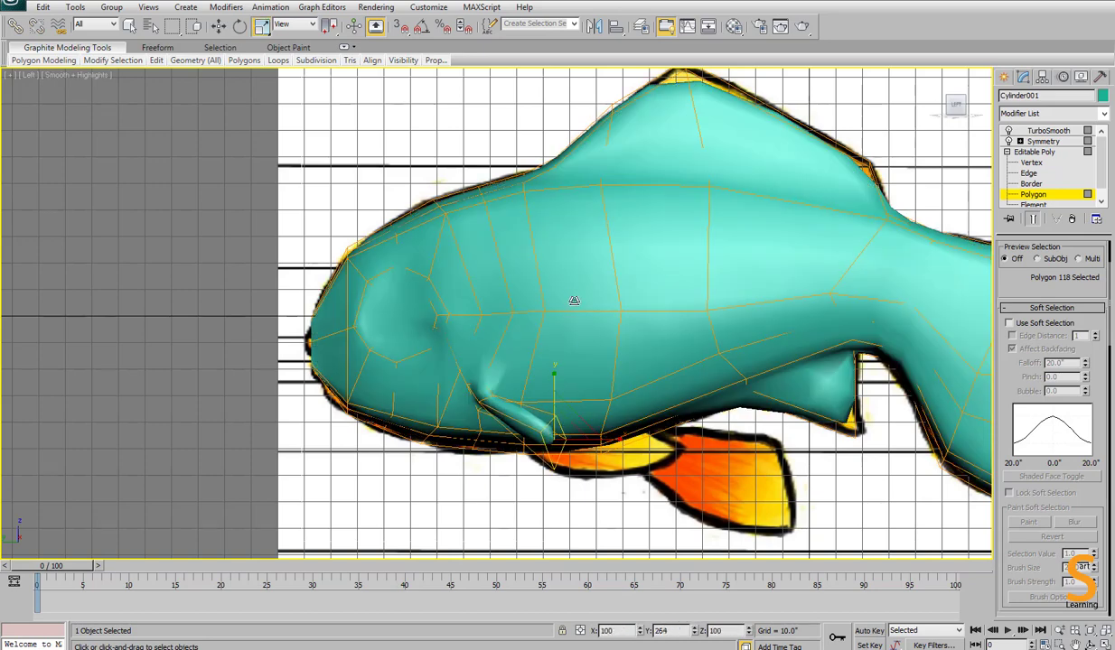
drag(574, 301, 574, 291)
Select the upper edge of the pectoral fin's end polygon and lower it slightly along Z.
key(alt+w)
right_click(709, 456)
key(alt+w)
alt+middle_drag(709, 455, 560, 292)
click(522, 308)
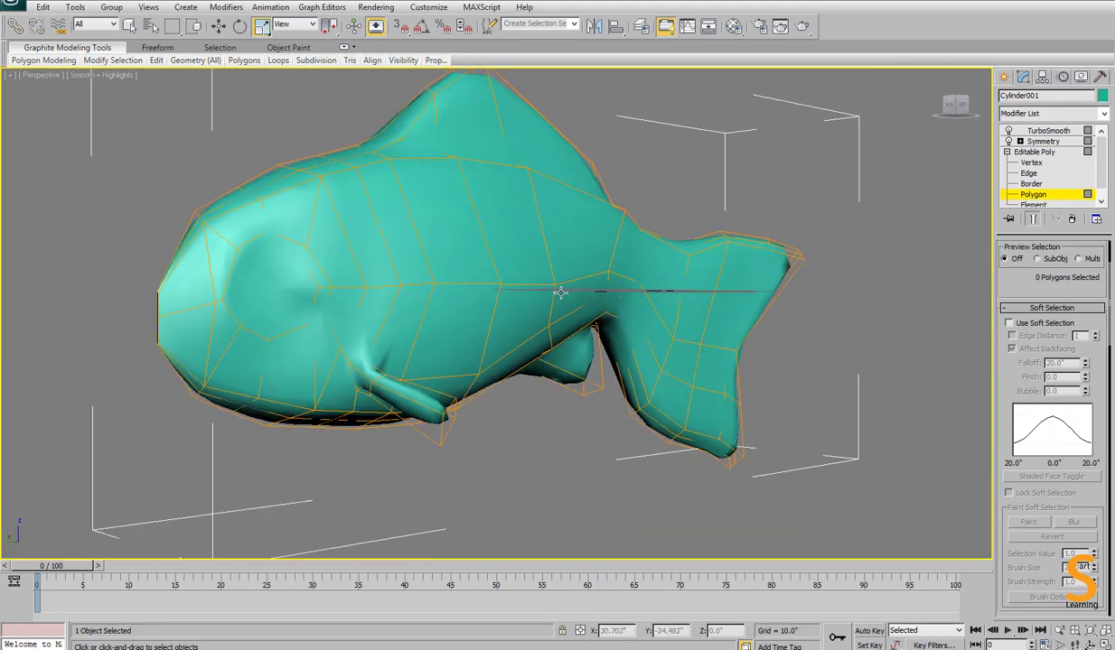
click(450, 405)
key(w)
key(2)
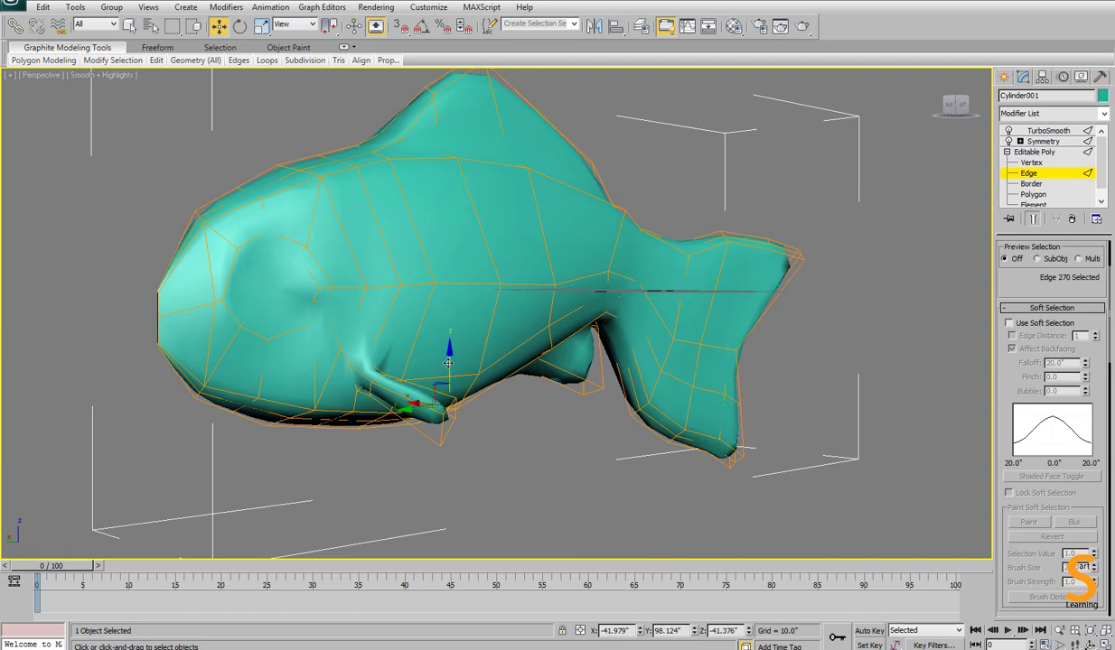
drag(448, 363, 449, 377)
Move the lower corner vertex at the pectoral fin's end about 13 inches along Z.
key(4)
alt+middle_drag(445, 398, 336, 407)
click(275, 433)
key(r)
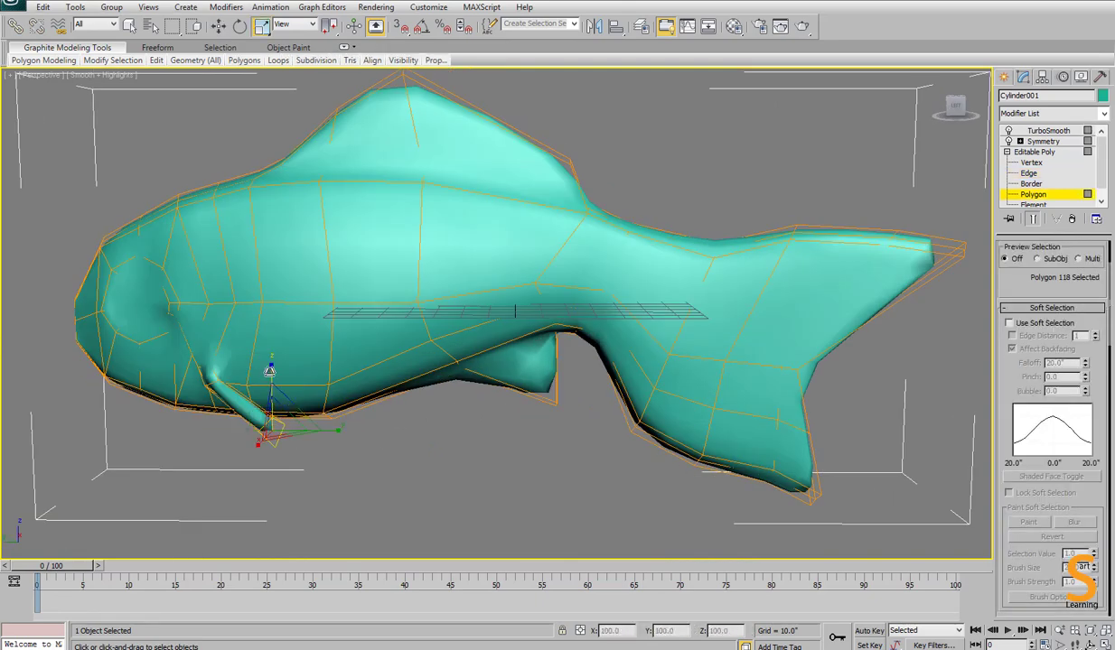
key(1)
key(w)
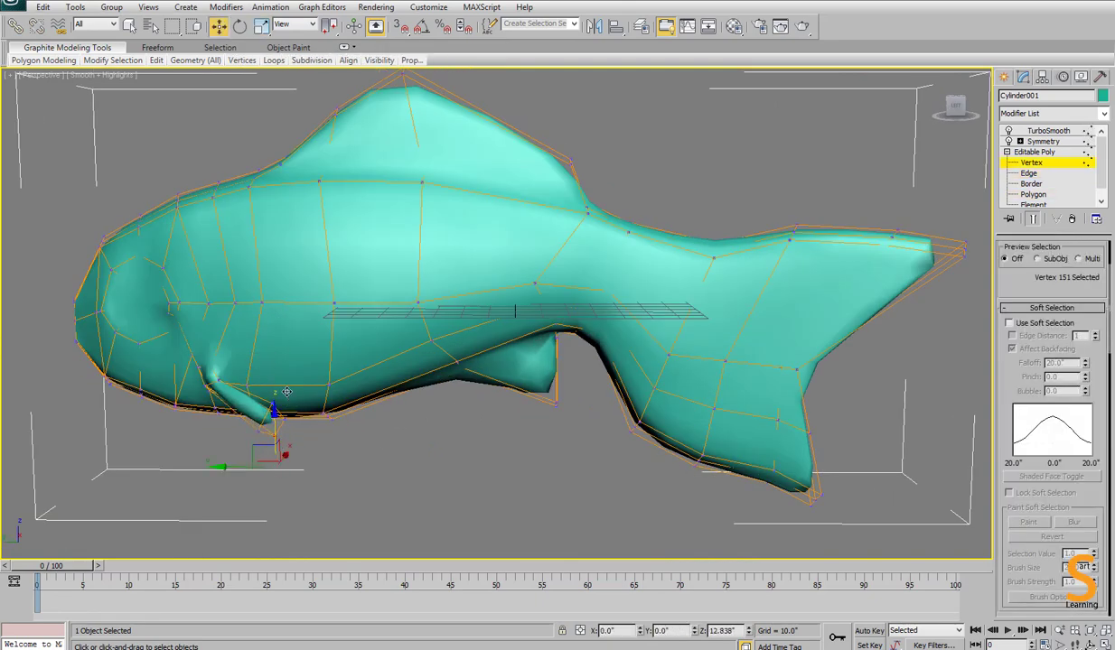
Move the pectoral fin's end polygon to the fin tip in the left reference.
alt+middle_drag(287, 392, 343, 423)
key(4)
key(l)
key(F3)
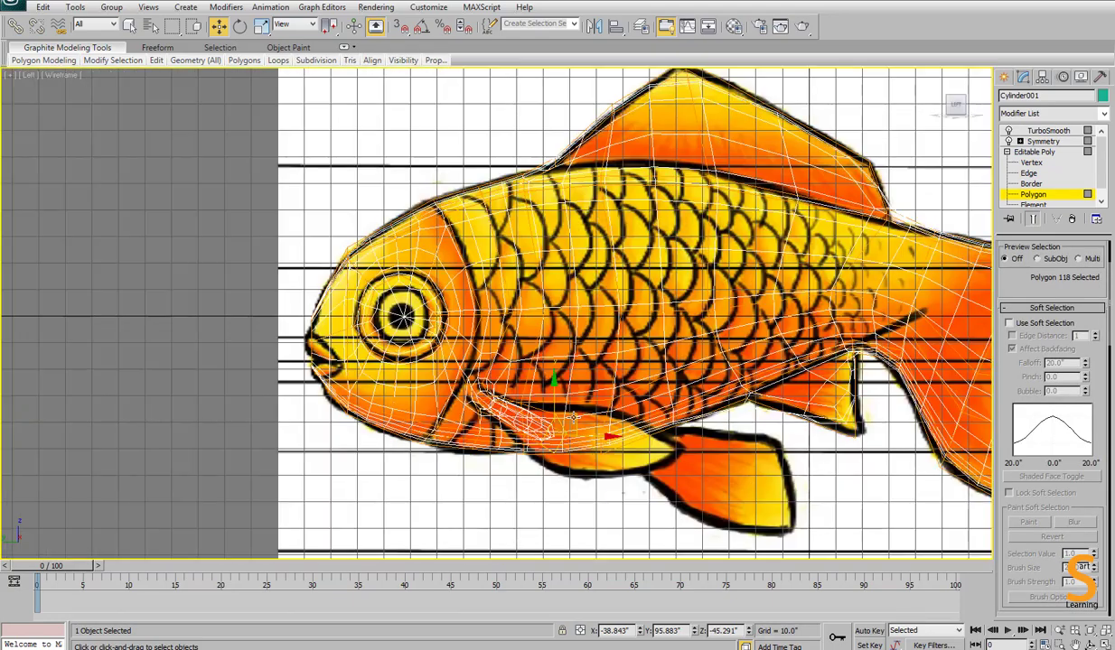
drag(574, 417, 689, 515)
Scale down and rotate the end polygon to narrow the pectoral fin toward its tip.
key(r)
key(e)
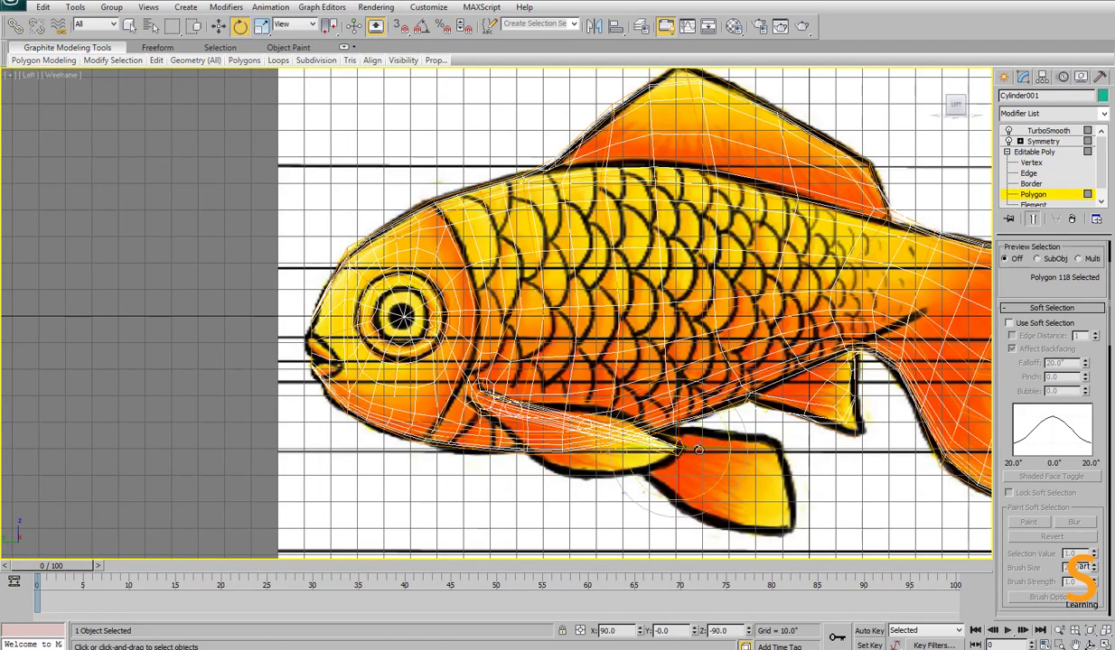
drag(682, 410, 660, 422)
key(p)
key(F3)
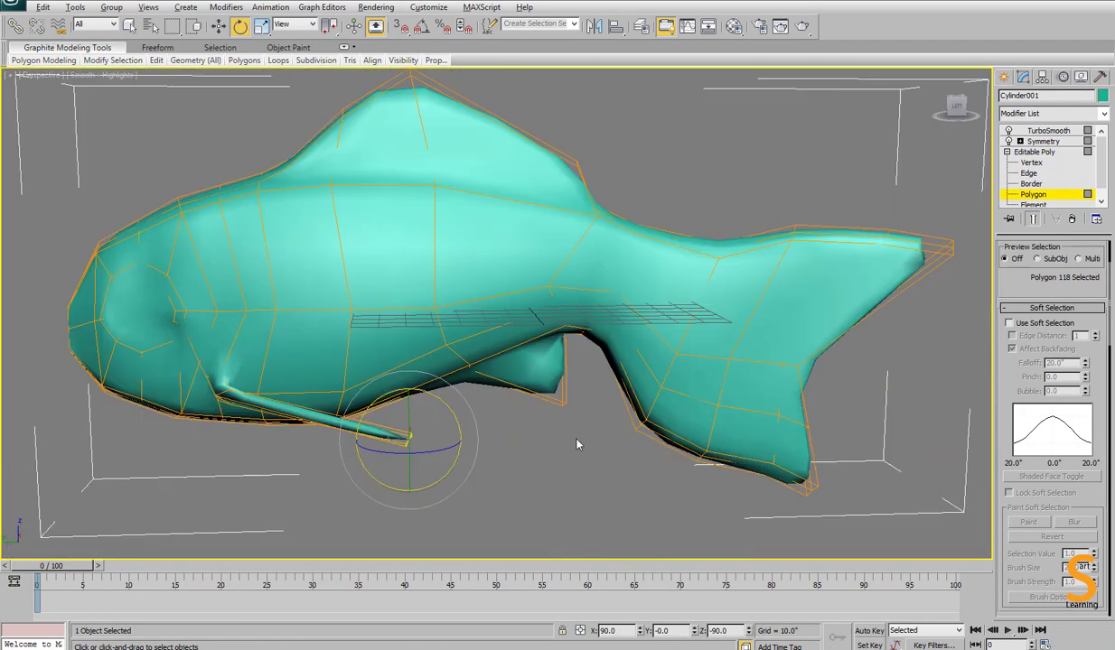
Connect the pectoral fin's long edges with an edge loop across its middle.
alt+middle_drag(577, 443, 623, 446)
click(391, 446)
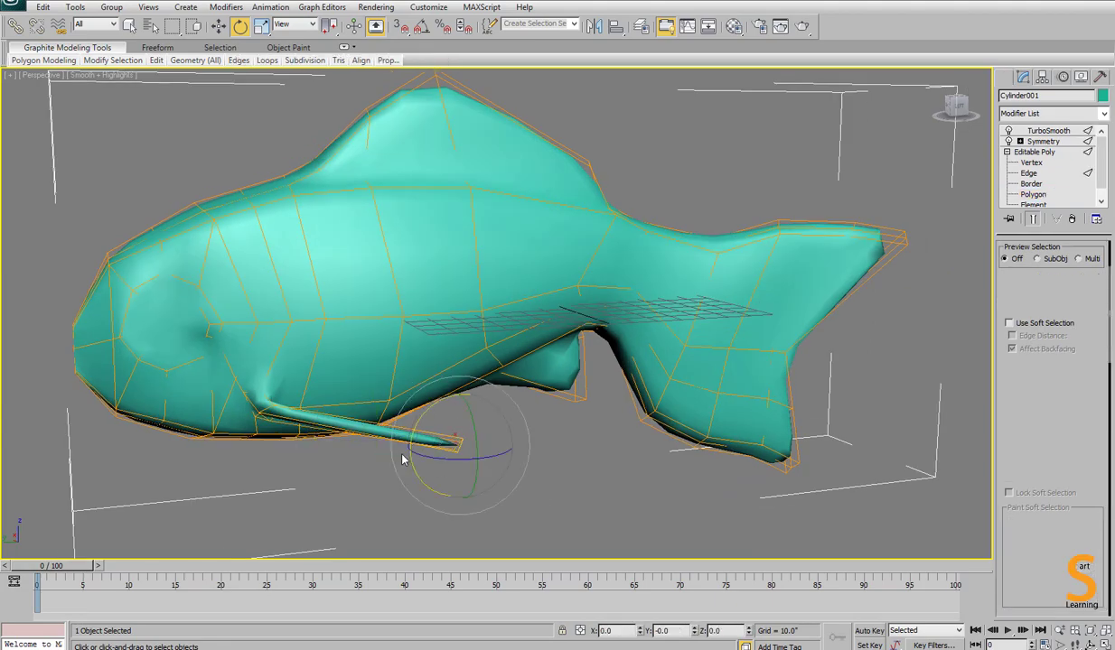
key(2)
right_click(597, 440)
click(572, 489)
Scale the fin's middle edge loop vertically and lower it to fit the width of the reference fin.
key(alt+w)
right_click(470, 452)
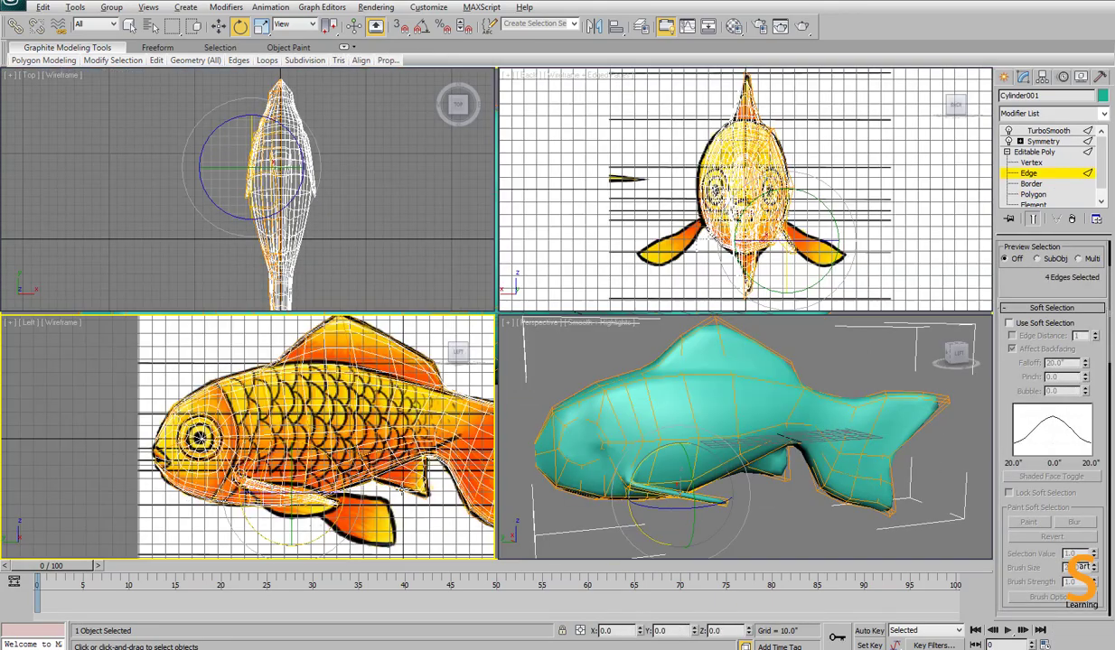
key(alt+w)
key(r)
drag(570, 362, 670, 163)
key(w)
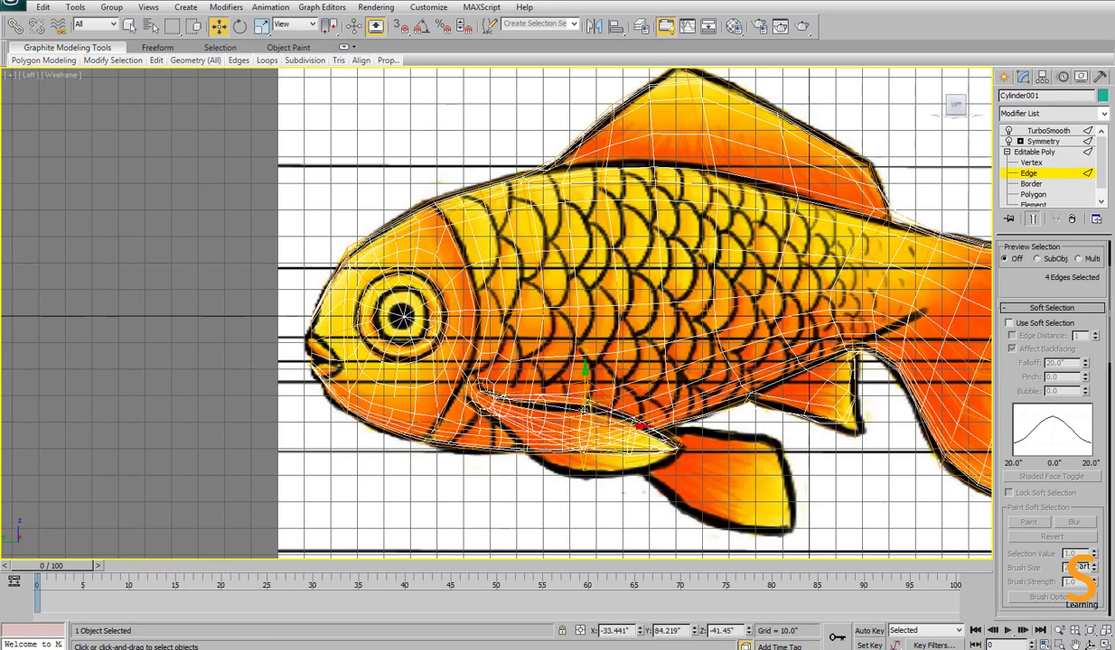
drag(588, 379, 588, 403)
Select the bottom edge of the pectoral fin's middle loop and lower it slightly along Z.
key(alt+w)
right_click(547, 411)
key(alt+w)
alt+middle_drag(546, 410, 630, 400)
click(661, 363)
key(r)
drag(529, 442, 528, 505)
key(ctrl+z)
key(w)
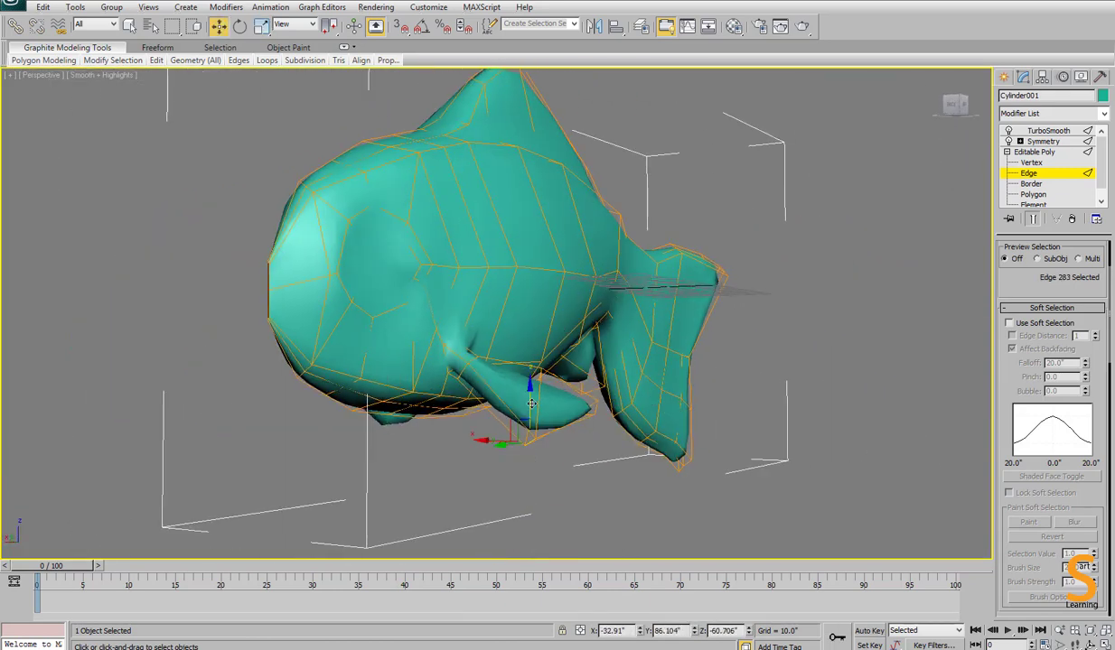
drag(533, 405, 533, 409)
Raise the top edge of the fin's middle loop about 15 inches and compare the fin with the left reference.
alt+middle_drag(533, 409, 570, 360)
click(598, 409)
alt+middle_drag(598, 409, 504, 211)
drag(519, 221, 514, 174)
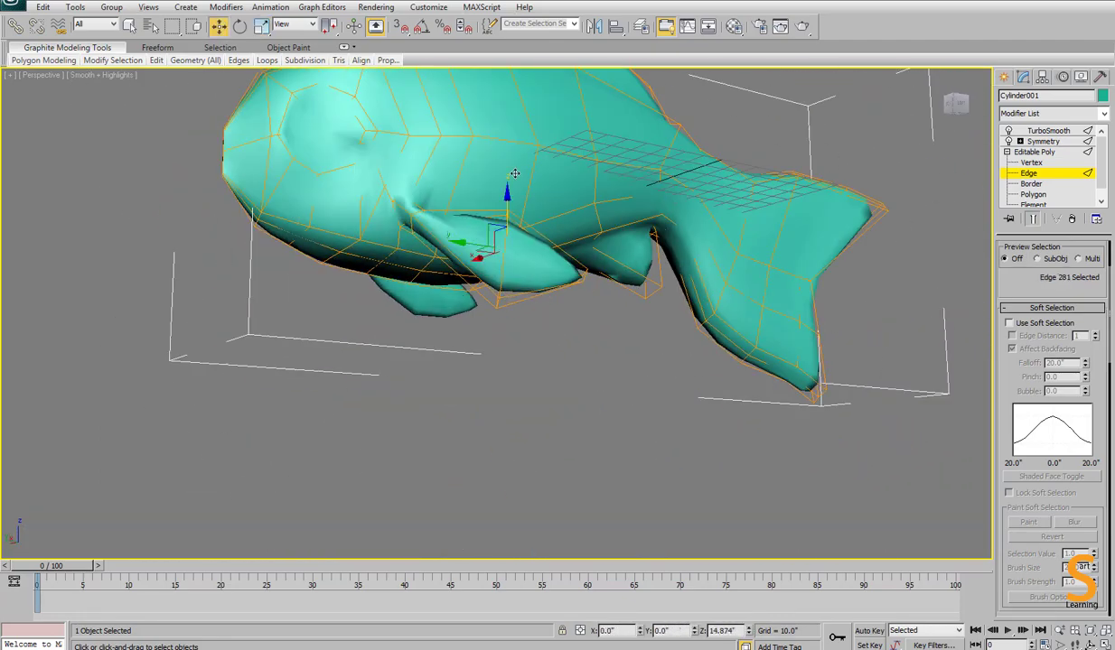
key(l)
key(F3)
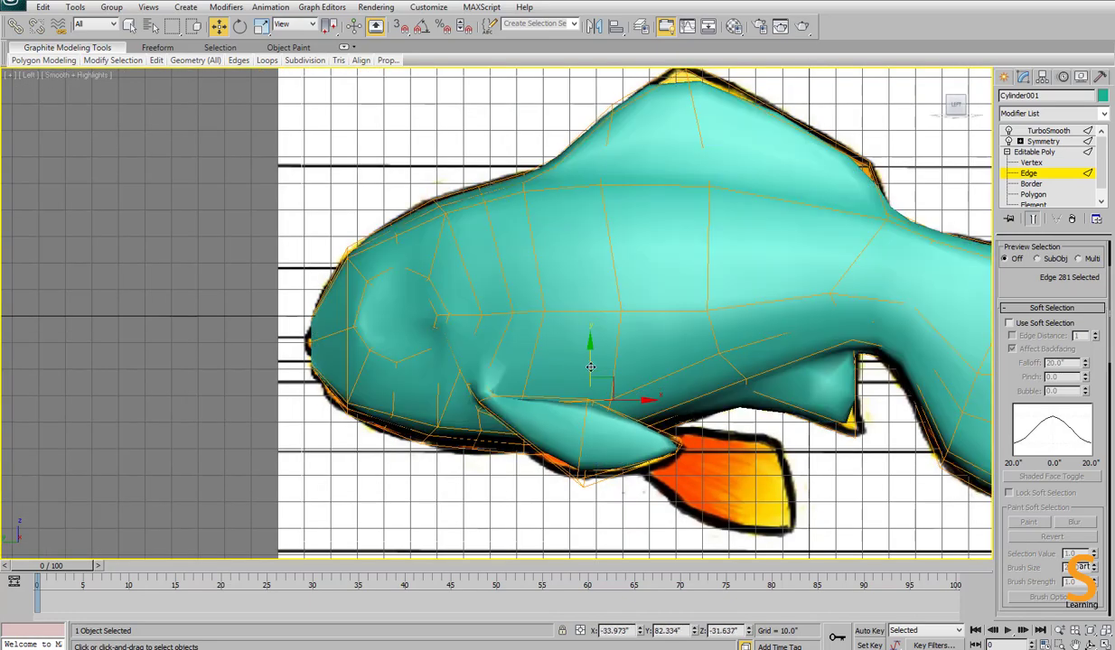
Add an edge loop between the pectoral fin's base and middle, and lower it onto the left reference.
key(alt+w)
right_click(722, 477)
key(alt+w)
key(ctrl+z)
key(ctrl+z)
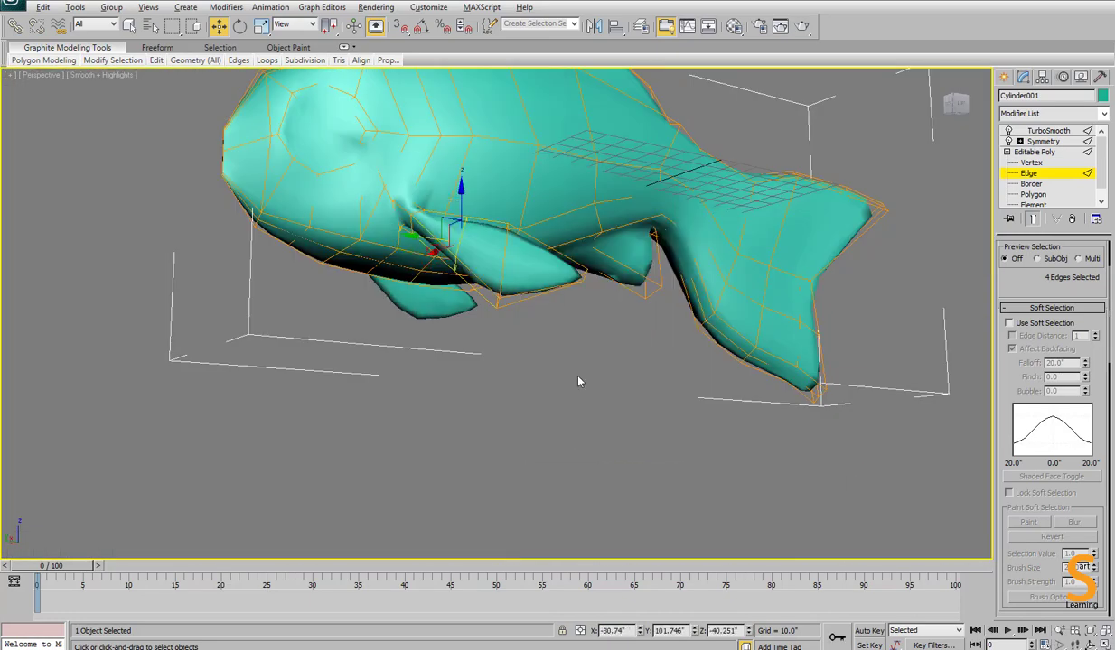
key(alt+w)
right_click(254, 468)
key(alt+w)
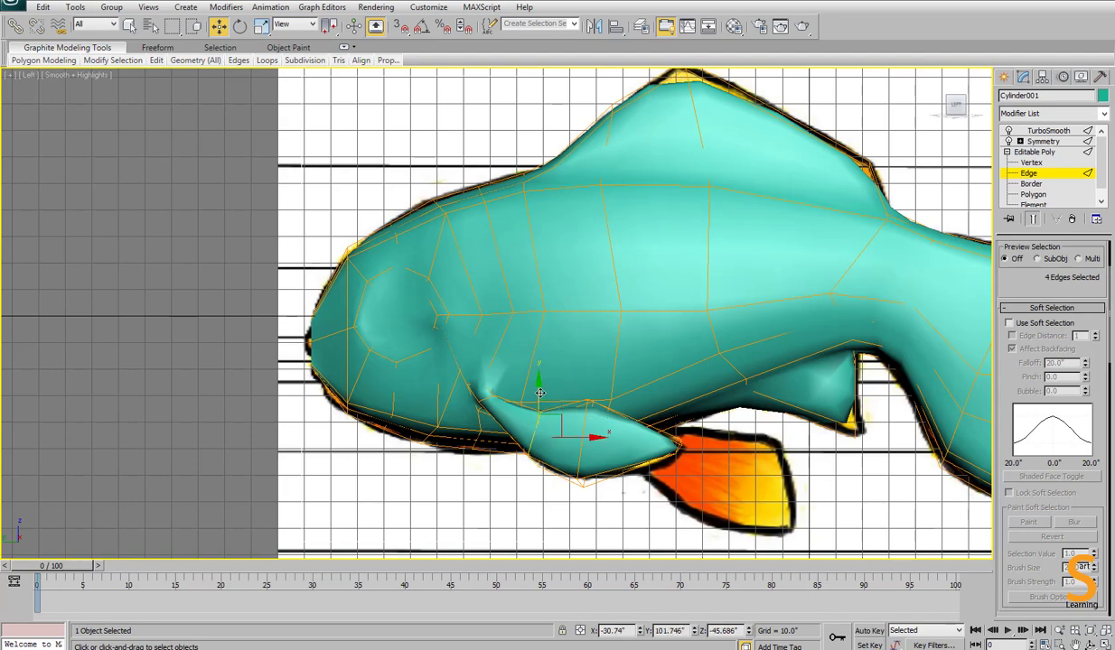
Connect the fin edges near its base with another edge loop and align it to the left reference.
key(F3)
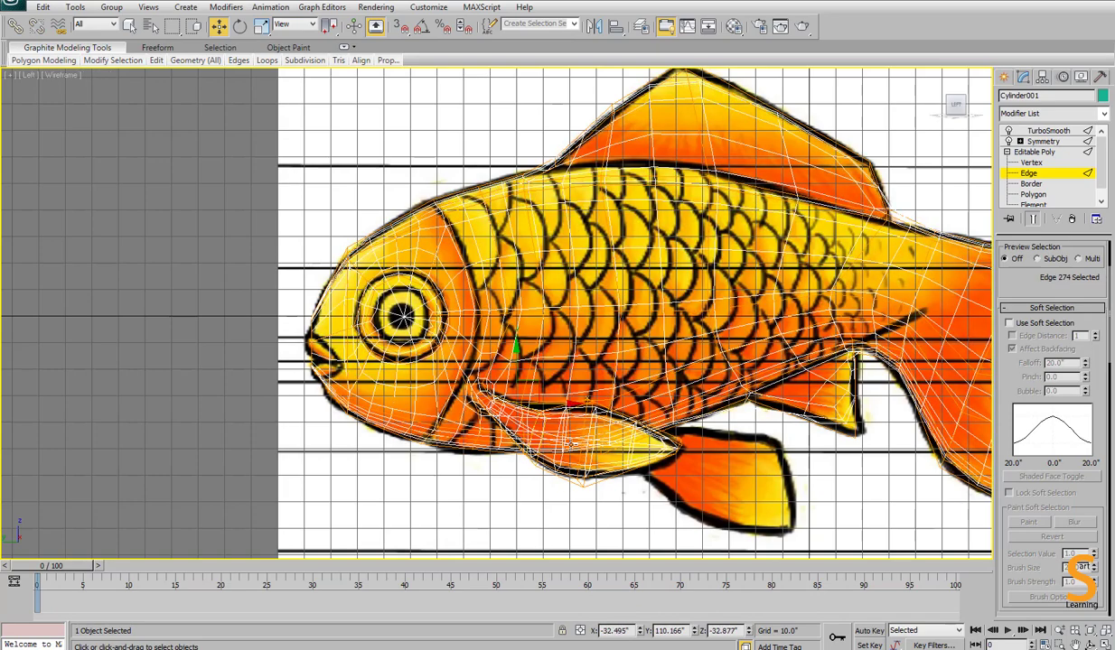
key(p)
key(alt+r)
right_click(543, 357)
click(520, 404)
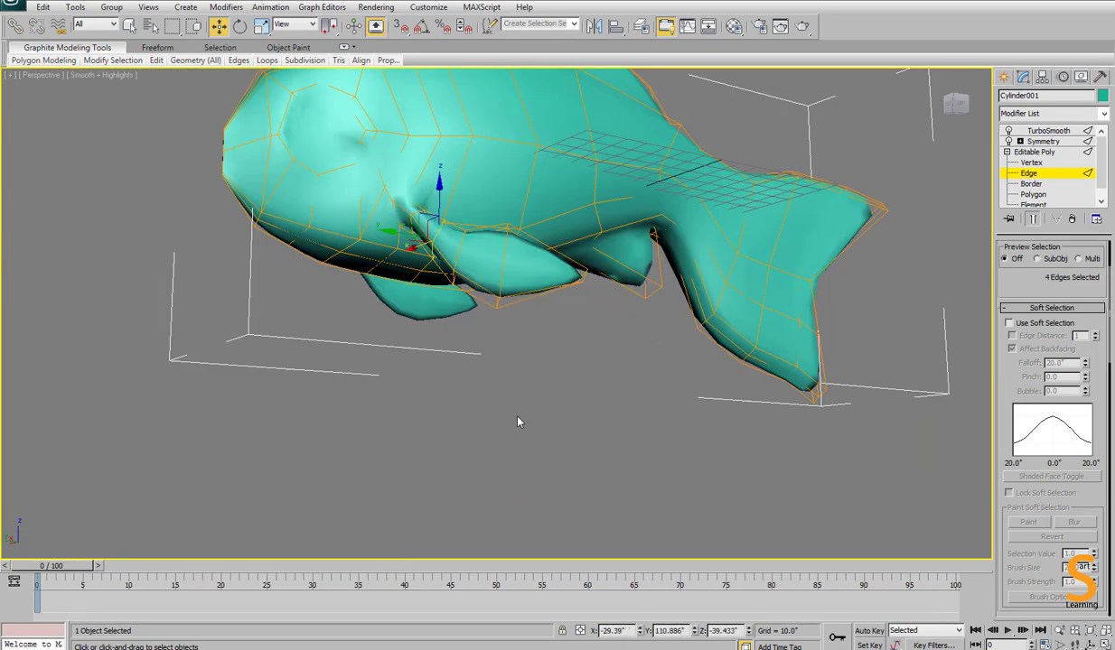
key(l)
drag(532, 400, 535, 404)
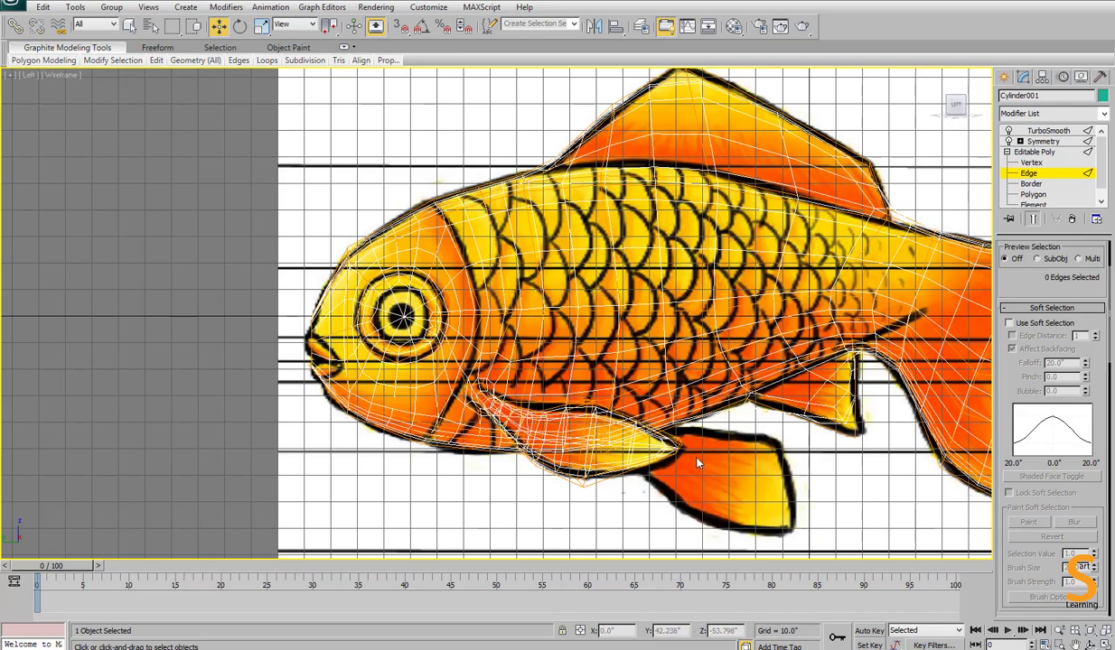
Rotate the vertices at the pectoral fin's tip slightly to follow the reference.
key(1)
key(e)
drag(701, 390, 702, 394)
Review the smoothed fish and its pectoral fins in perspective with the TurboSmooth level active.
key(alt+w)
click(864, 490)
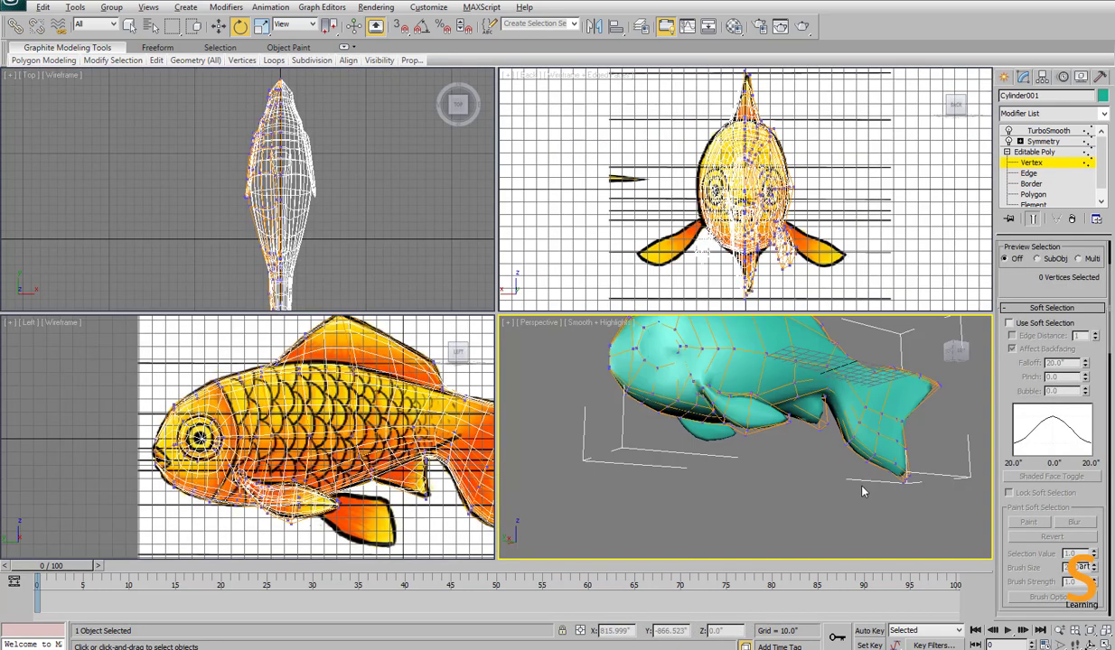
key(alt+w)
alt+middle_drag(777, 442, 673, 316)
scroll(640, 329, down, 4)
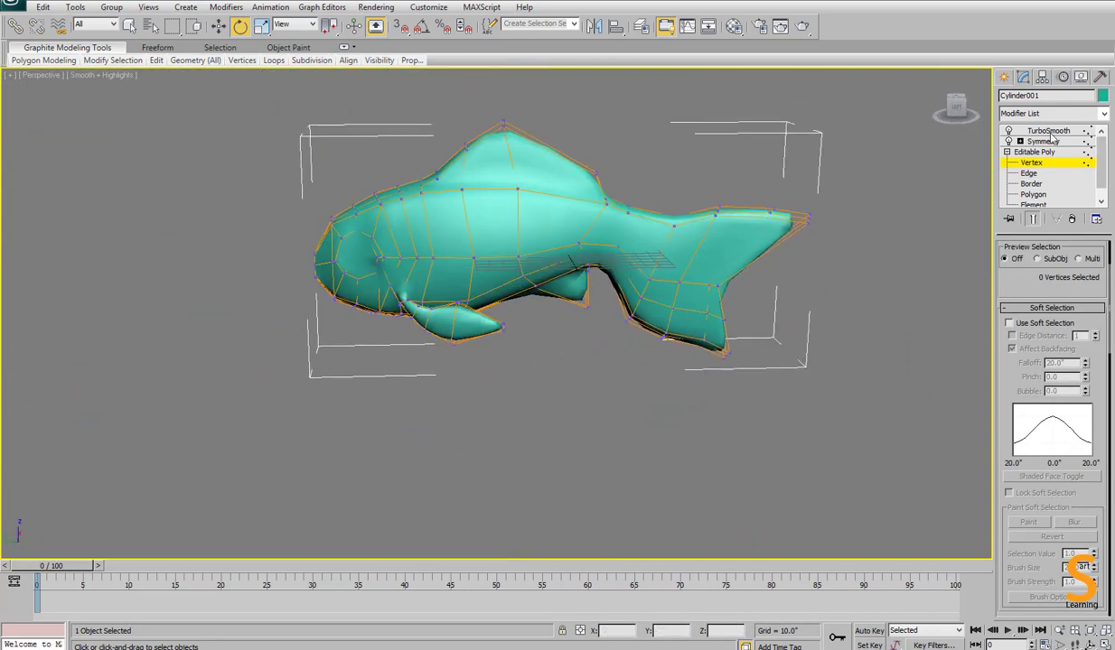
click(1048, 131)
click(433, 370)
mouse_move(433, 361)
alt+middle_down()
mouse_move(560, 256)
mouse_move(433, 284)
alt+middle_up()
click(533, 282)
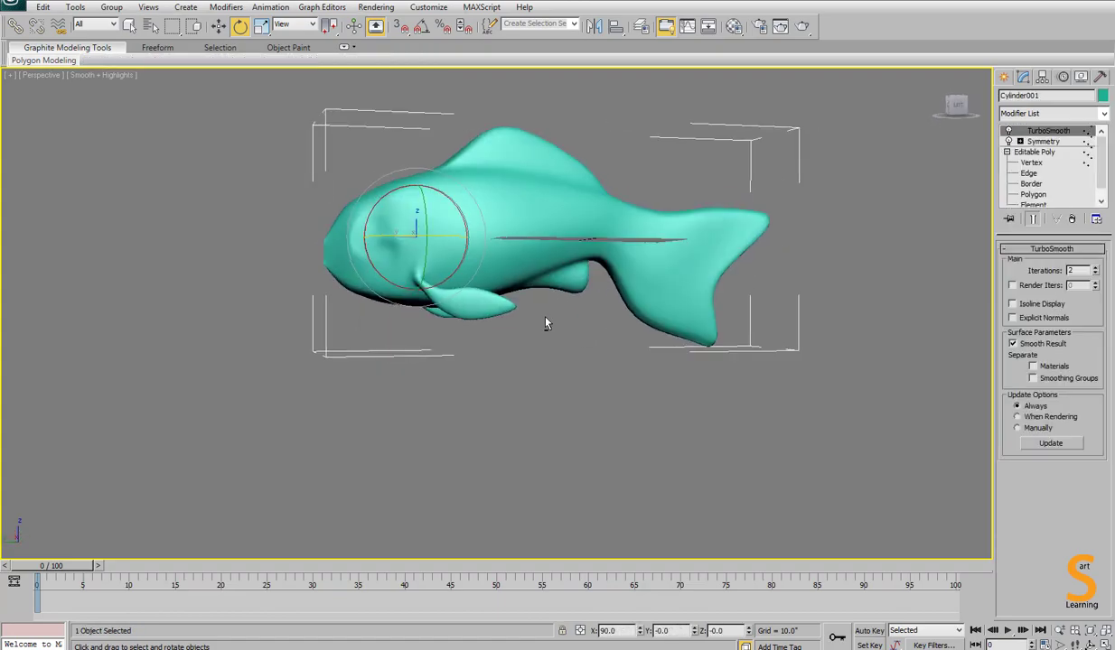
Compare the smoothed tail fin with the left reference in shaded and wireframe display.
key(alt+w)
click(379, 406)
key(alt+w)
middle_drag(903, 405, 682, 365)
key(F3)
key(F3)
key(F3)
middle_drag(773, 362, 539, 299)
key(F3)
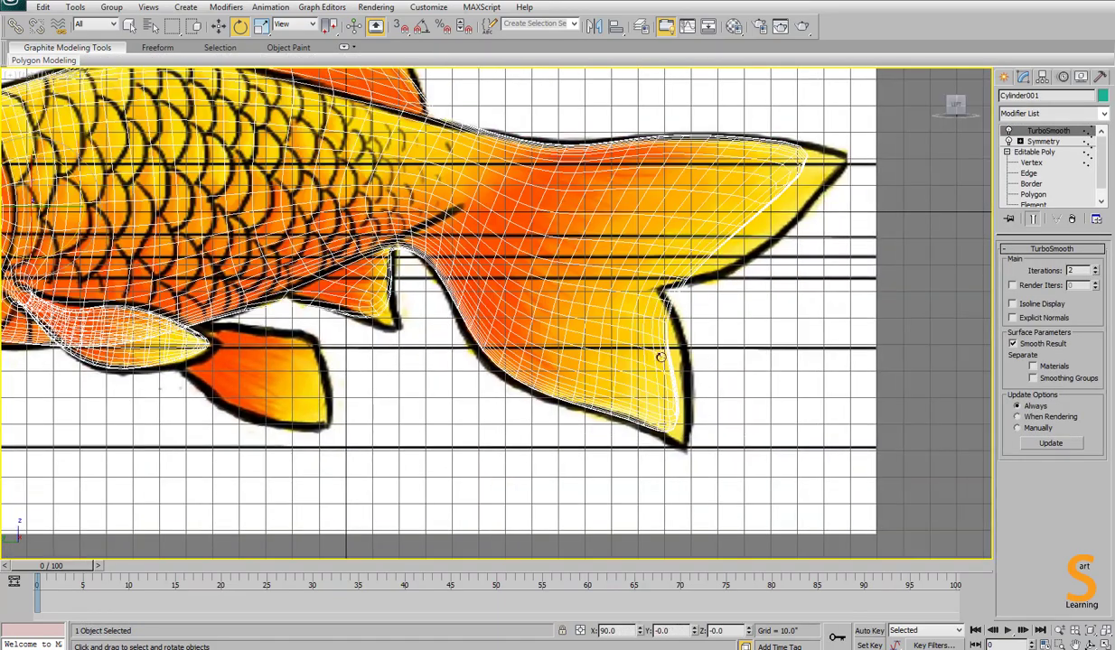
Move the three vertices at the tail's lower tip down and outward past the reference tip.
click(1035, 163)
key(F3)
key(w)
drag(632, 393, 704, 426)
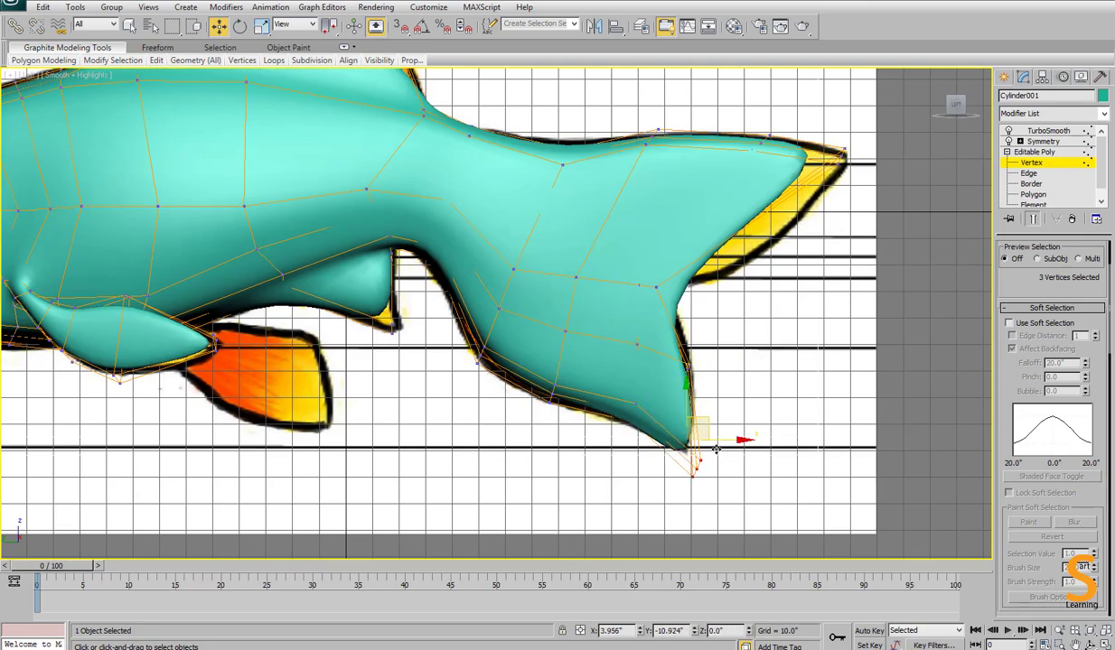
Connect the tail fin's rear edges and move its rear and upper tip vertices outward to fit the reference outline.
middle_drag(632, 213, 556, 298)
key(2)
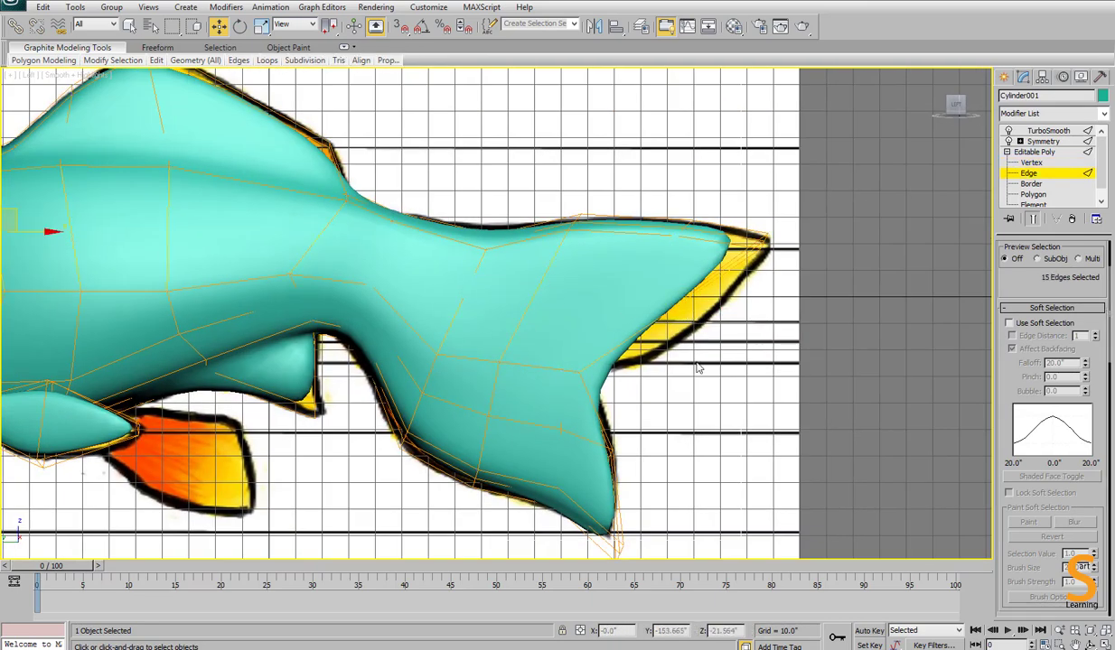
scroll(695, 363, down, 5)
right_click(670, 354)
click(641, 397)
key(1)
drag(556, 296, 593, 325)
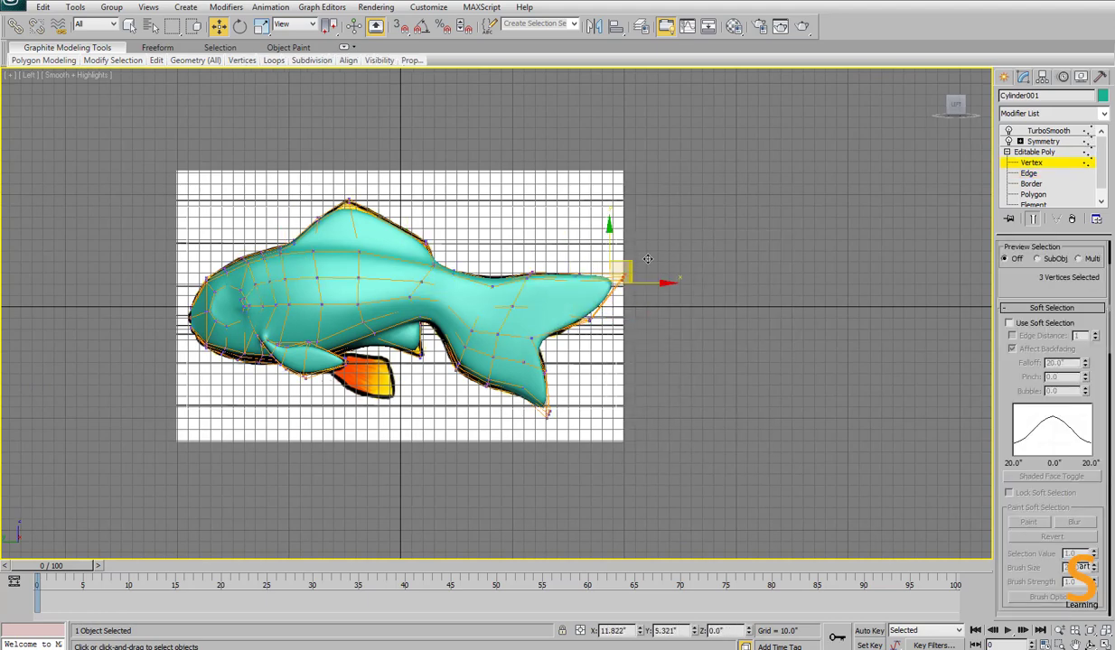
Examine the front of the fish's head and its centre line up close in perspective.
key(alt+w)
click(746, 450)
key(alt+w)
alt+middle_drag(746, 451, 614, 361)
key(4)
key(alt+w)
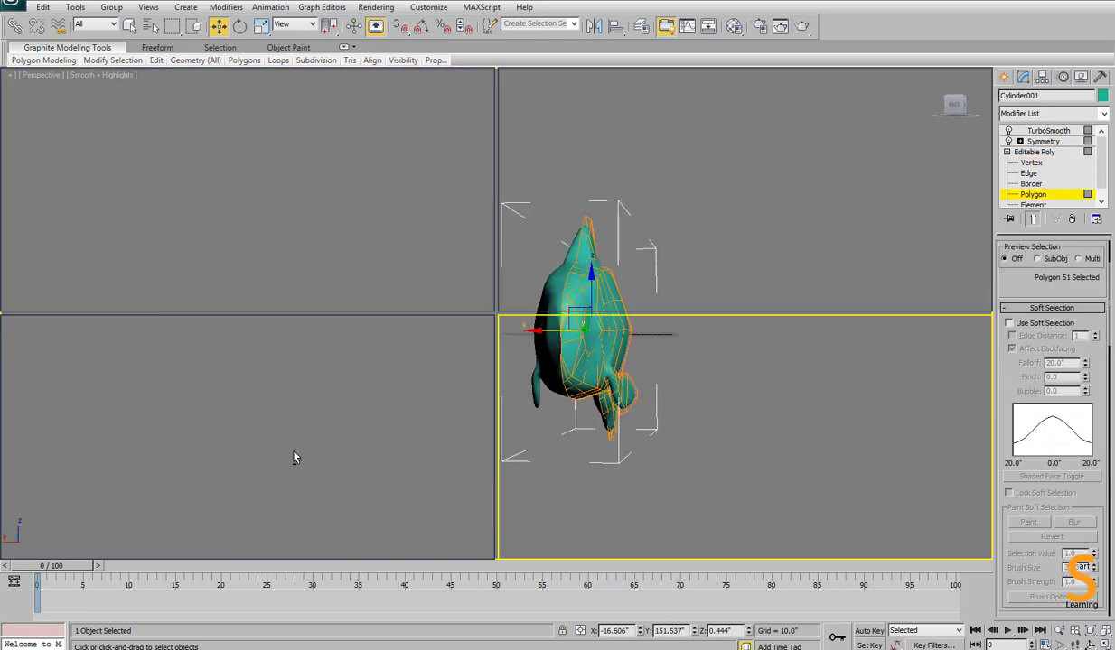
right_click(294, 458)
key(alt+w)
key(alt+w)
right_click(686, 420)
key(alt+w)
scroll(686, 420, up, 3)
alt+middle_drag(686, 420, 682, 356)
scroll(669, 422, up, 3)
Move the upper, middle and lower centre-line vertices at the snout sideways along X to open the mouth.
key(2)
click(693, 422)
key(1)
click(626, 418)
scroll(623, 424, up, 4)
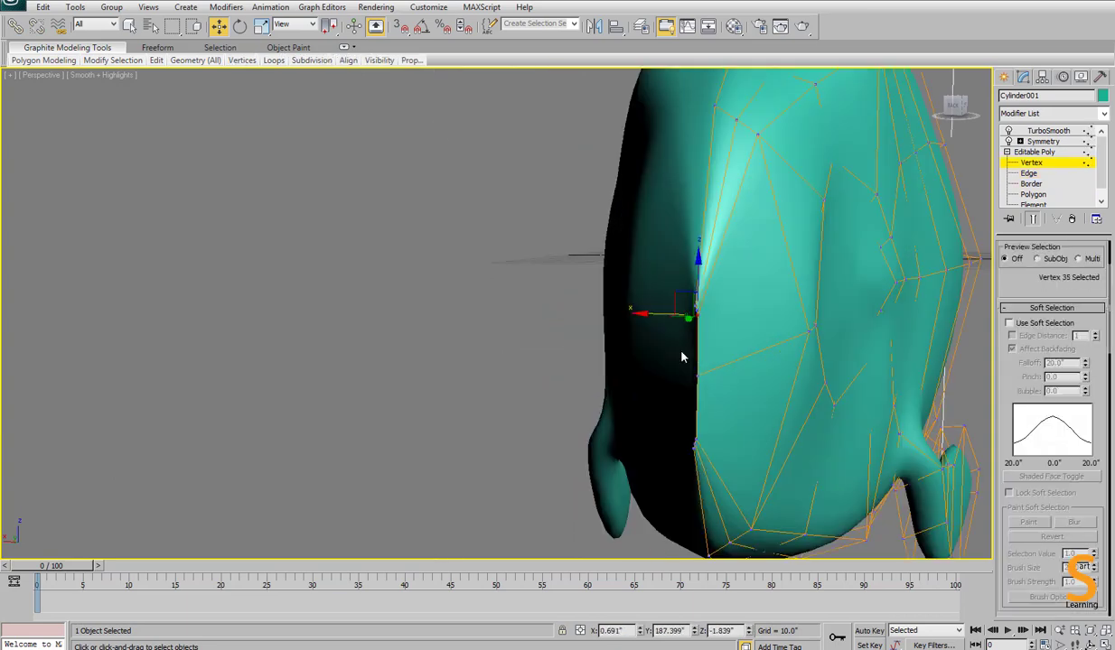
drag(656, 315, 676, 317)
drag(696, 377, 687, 442)
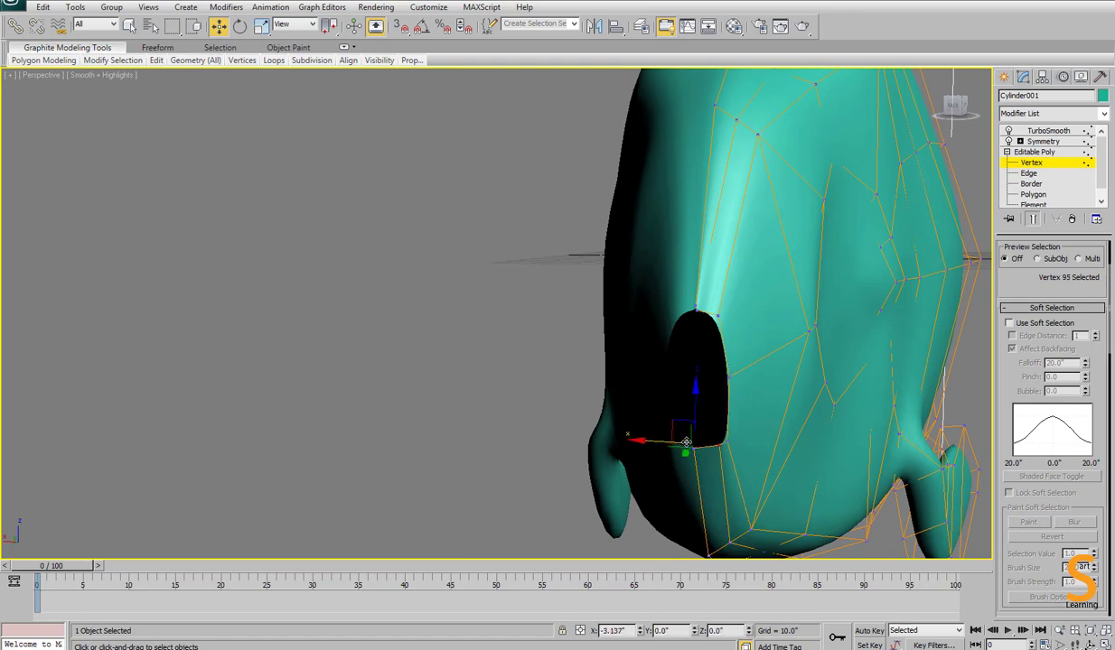
ctrl+click(716, 313)
drag(659, 312, 676, 313)
click(729, 378)
drag(675, 377, 705, 379)
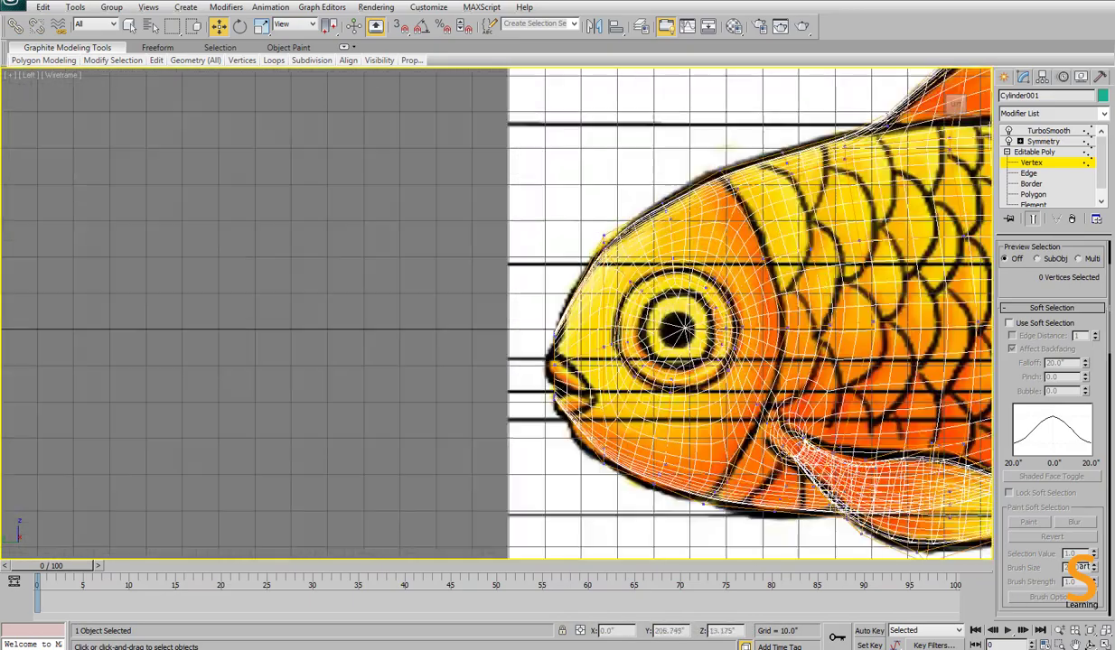
Lower the vertex between the snout and the eye toward the mouth corner in the left reference.
scroll(616, 417, up, 3)
key(F3)
key(F3)
key(F3)
key(F3)
click(667, 365)
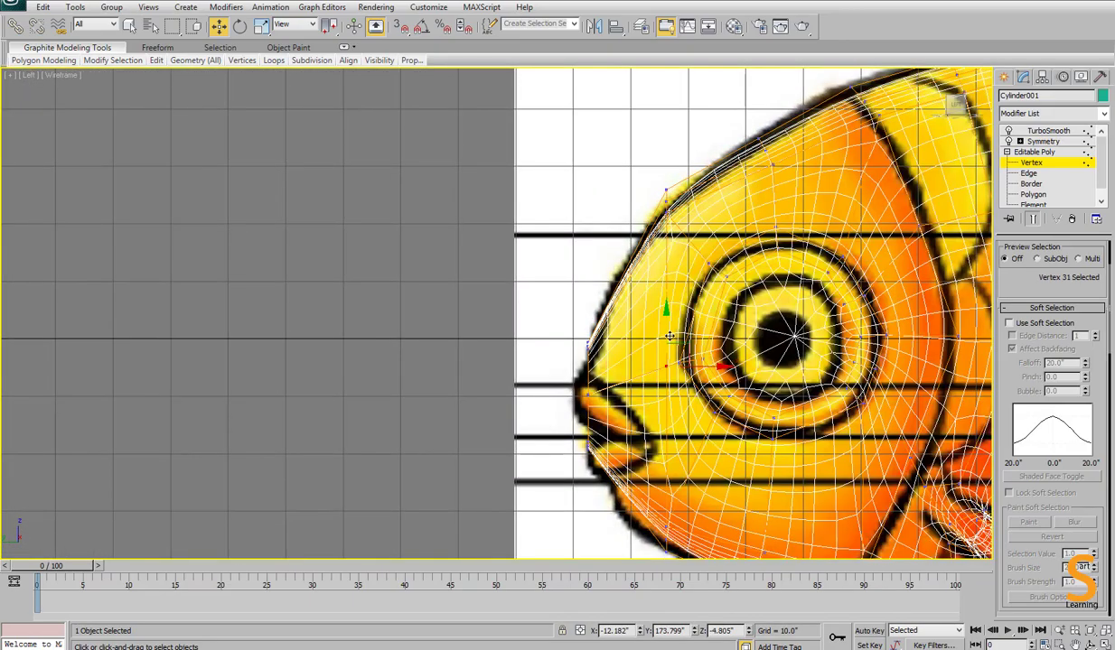
drag(669, 336, 670, 387)
Add the neighbouring vertex in front of the eye to the selection and rotate both about 5 degrees around Z.
key(F3)
key(F3)
ctrl+click(713, 305)
key(e)
drag(734, 322, 731, 318)
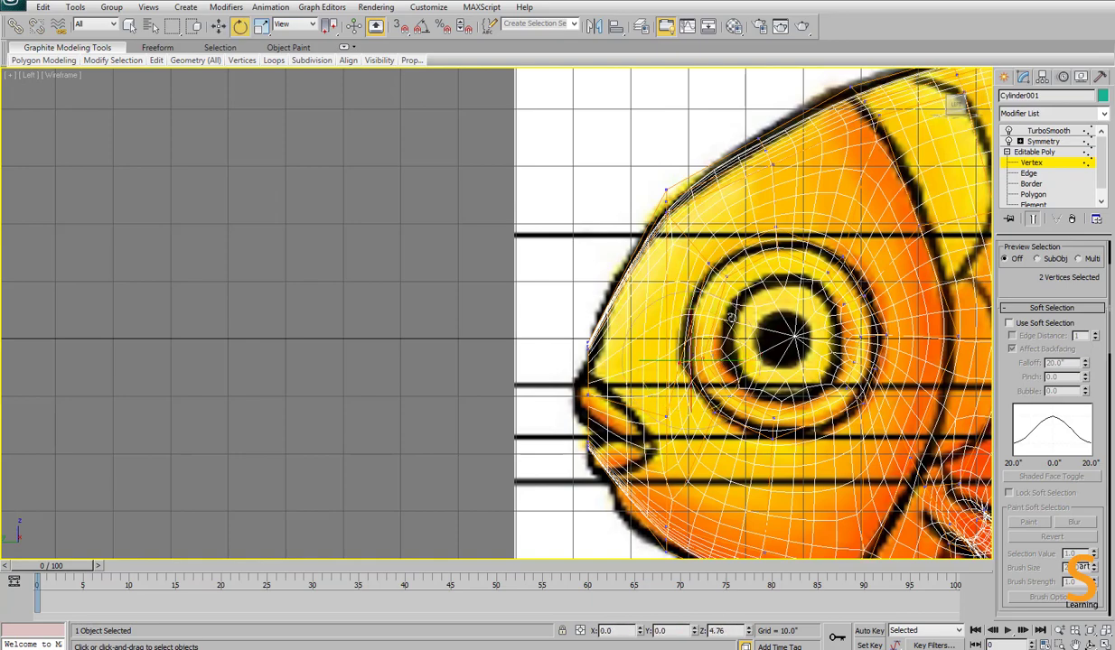
key(w)
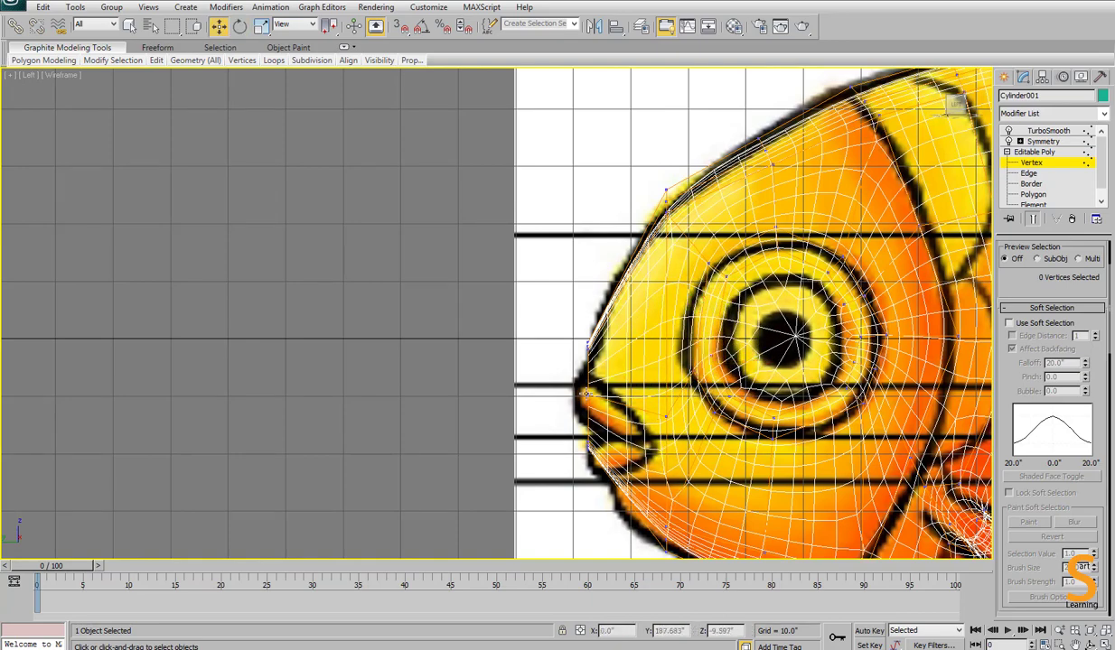
Lower the mouth-corner vertex at the snout in the left reference and shift it back into the head.
drag(587, 394, 591, 418)
key(p)
mouse_move(307, 305)
alt+middle_down()
mouse_move(456, 384)
mouse_move(316, 374)
alt+middle_up()
drag(312, 375, 331, 375)
alt+middle_drag(397, 383, 381, 369)
Connect the edge ring around the mouth with 2 segments, pinch 0 and slide 65.
key(2)
click(325, 310)
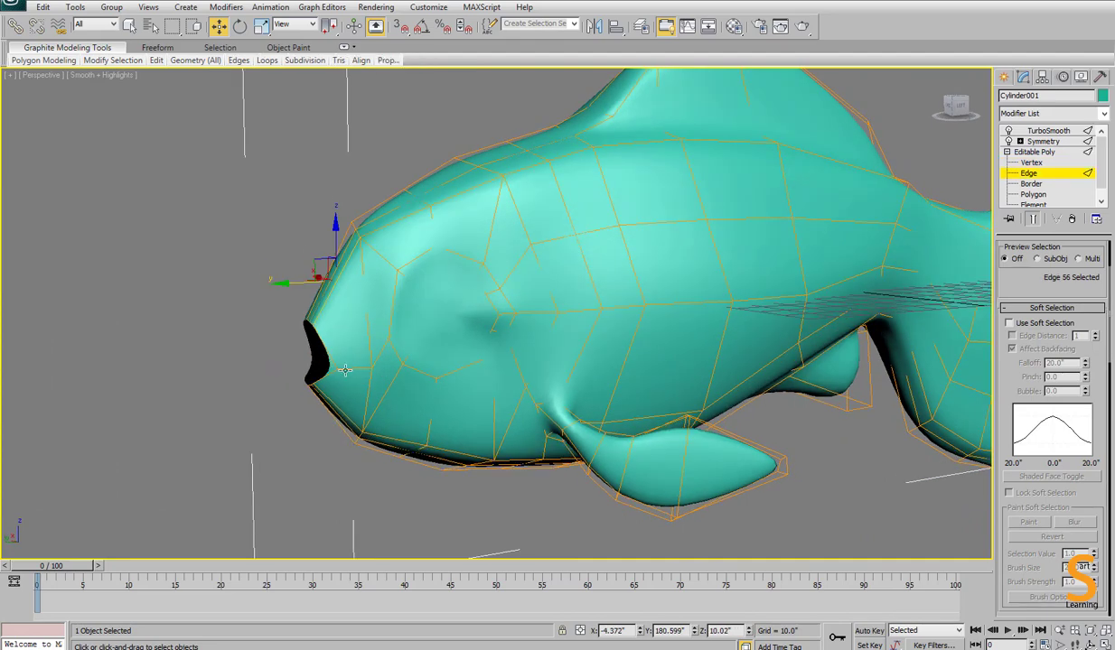
key(alt+r)
right_click(413, 334)
click(339, 381)
click(342, 277)
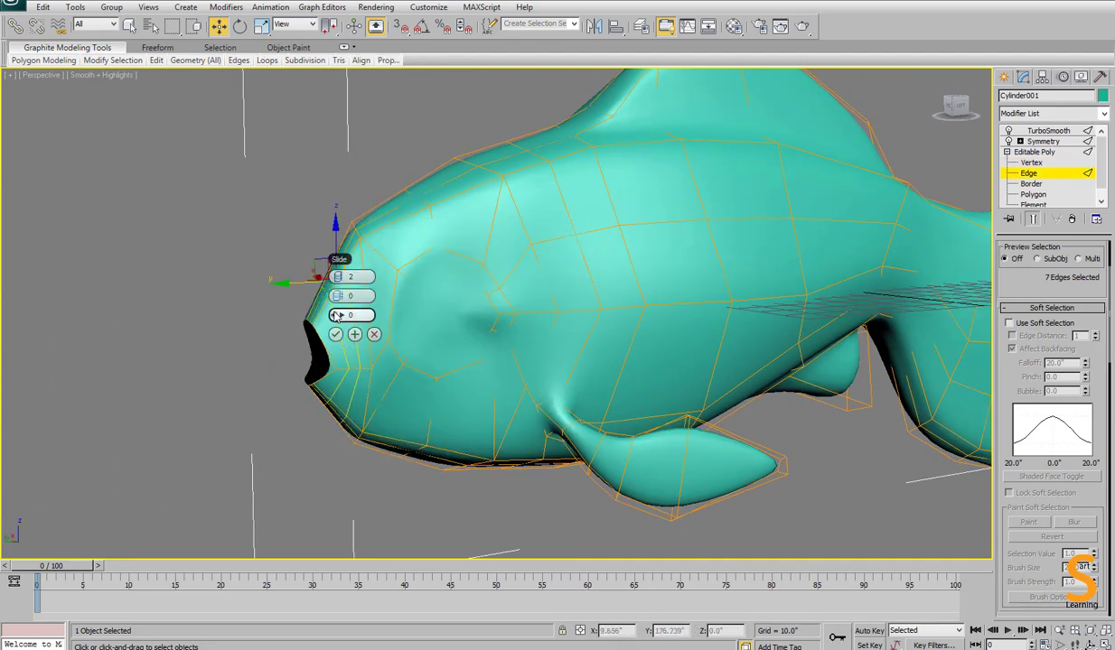
drag(338, 295, 422, 287)
drag(331, 324, 546, 298)
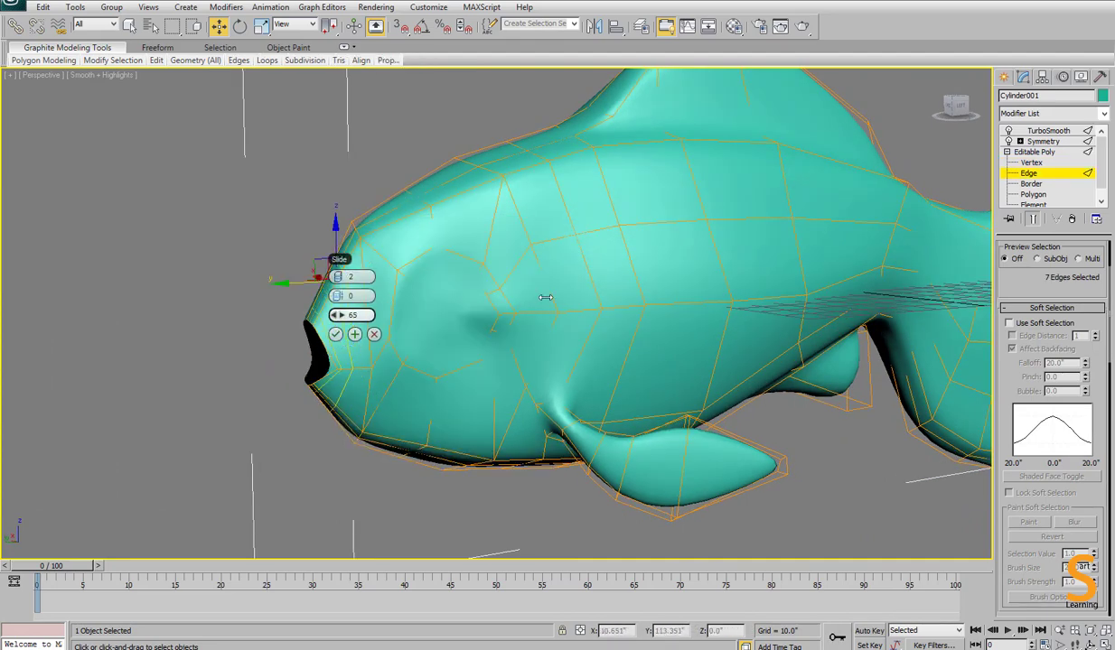
click(336, 335)
Extrude the two lower mouth-border edges upward and push them about 2.2 inches inward along Y as an inner lower lip.
alt+drag(469, 344, 666, 349)
alt+middle_drag(667, 348, 722, 330)
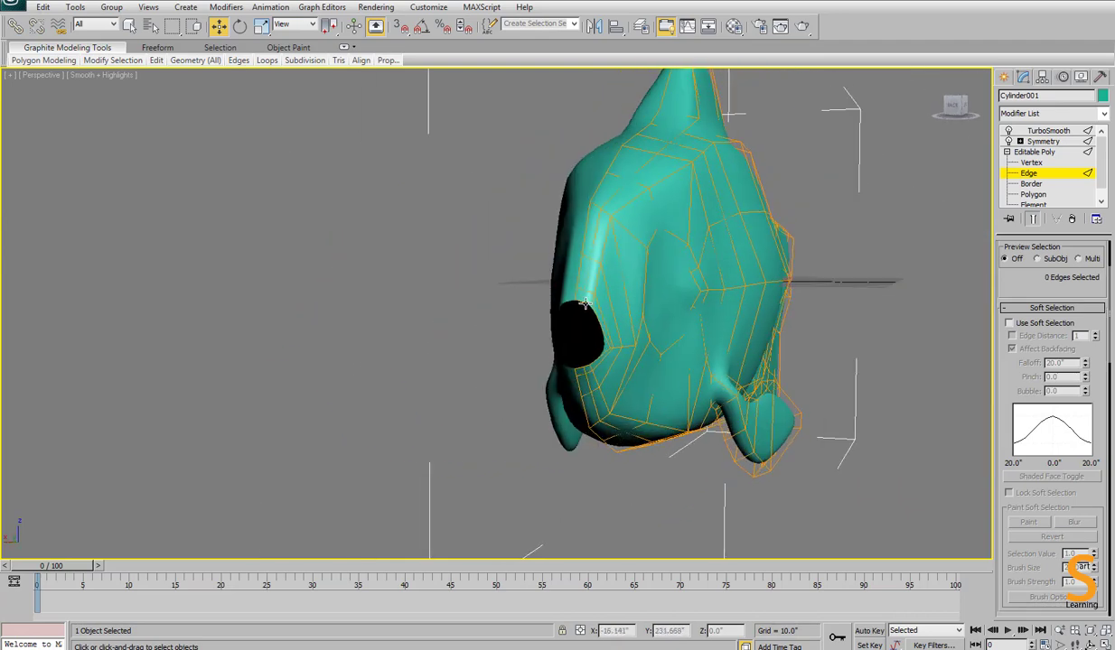
click(558, 287)
alt+middle_drag(558, 286, 383, 323)
scroll(402, 327, up, 2)
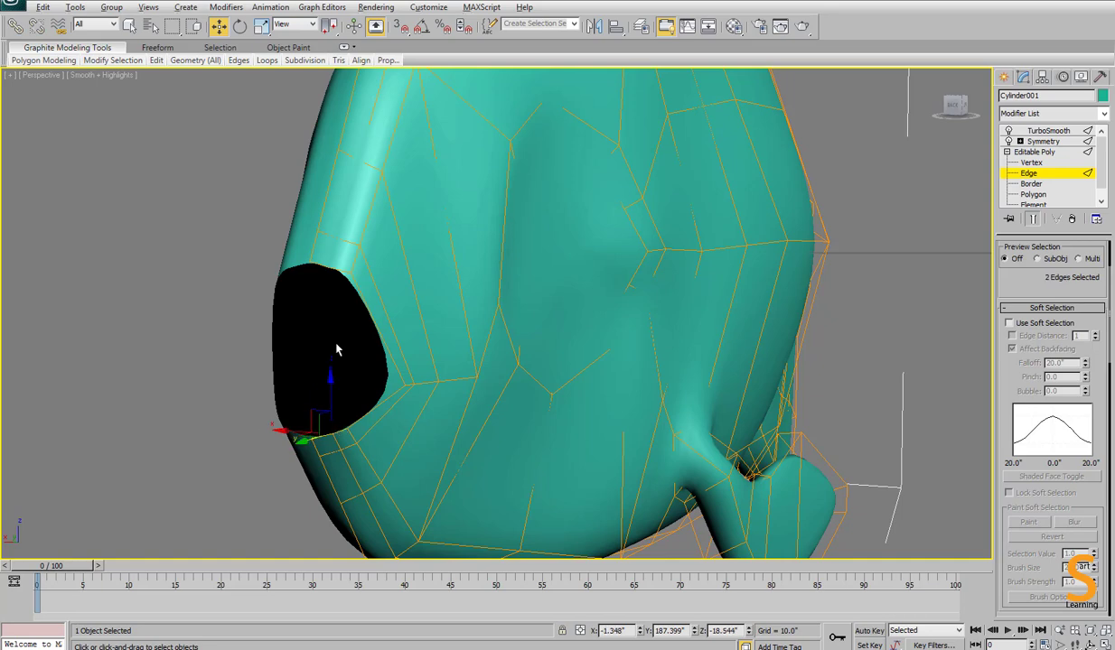
alt+middle_drag(336, 349, 390, 424)
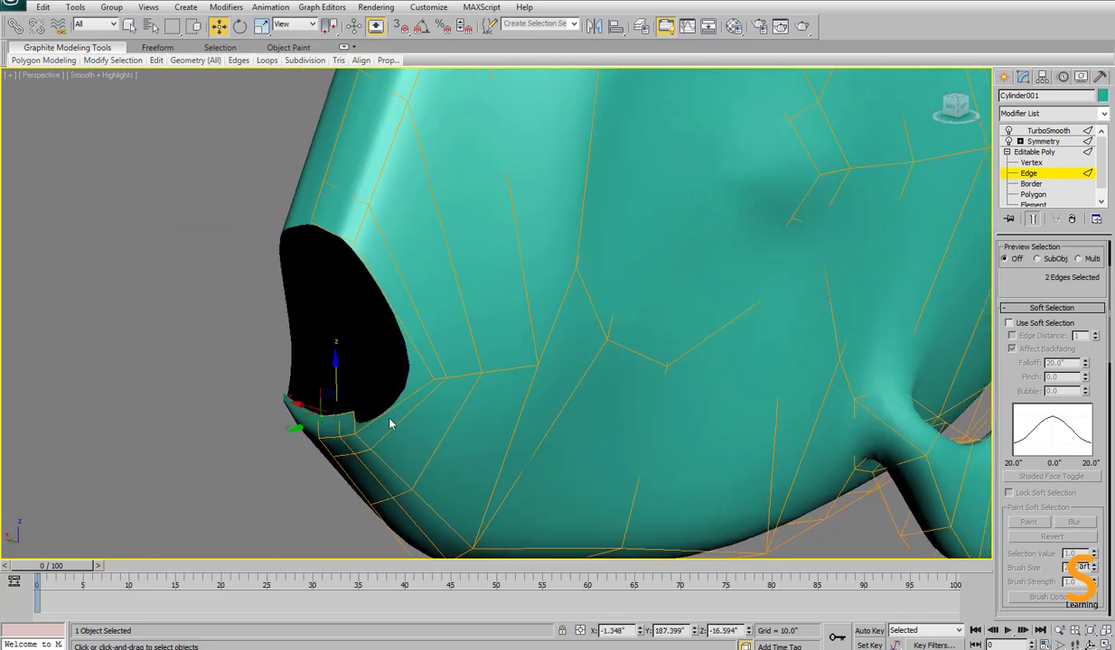
drag(330, 411, 318, 421)
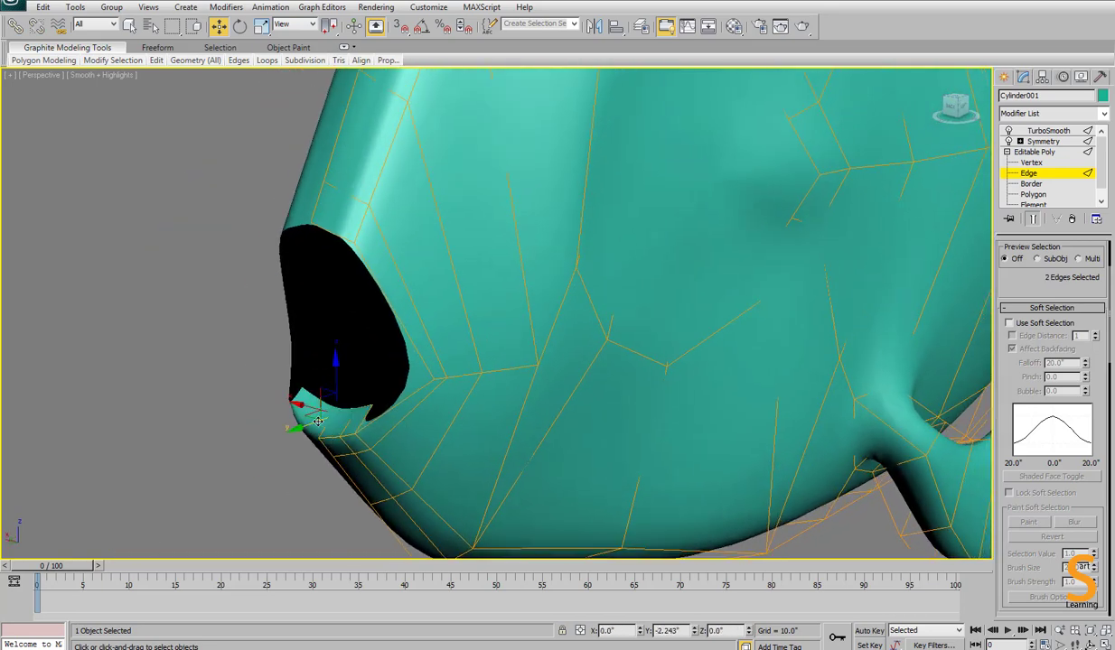
Extrude the two upper mouth-border edges downward and push them inward along Y as an inner upper lip.
ctrl+click(339, 234)
shift+drag(321, 187, 322, 232)
drag(300, 283, 314, 281)
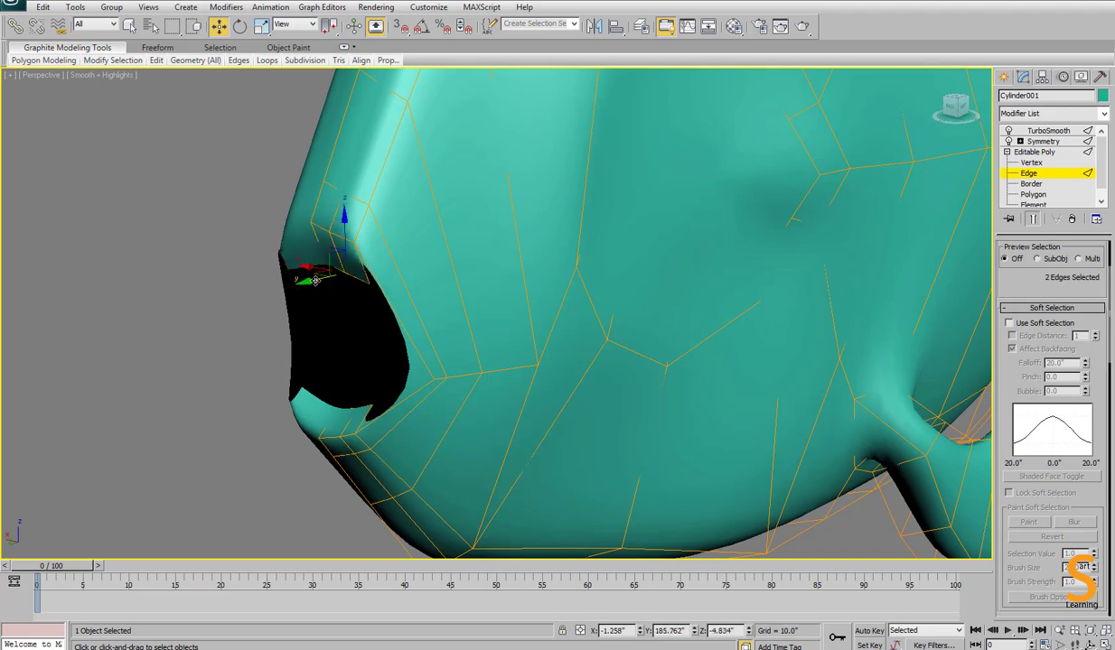
alt+middle_drag(316, 279, 420, 438)
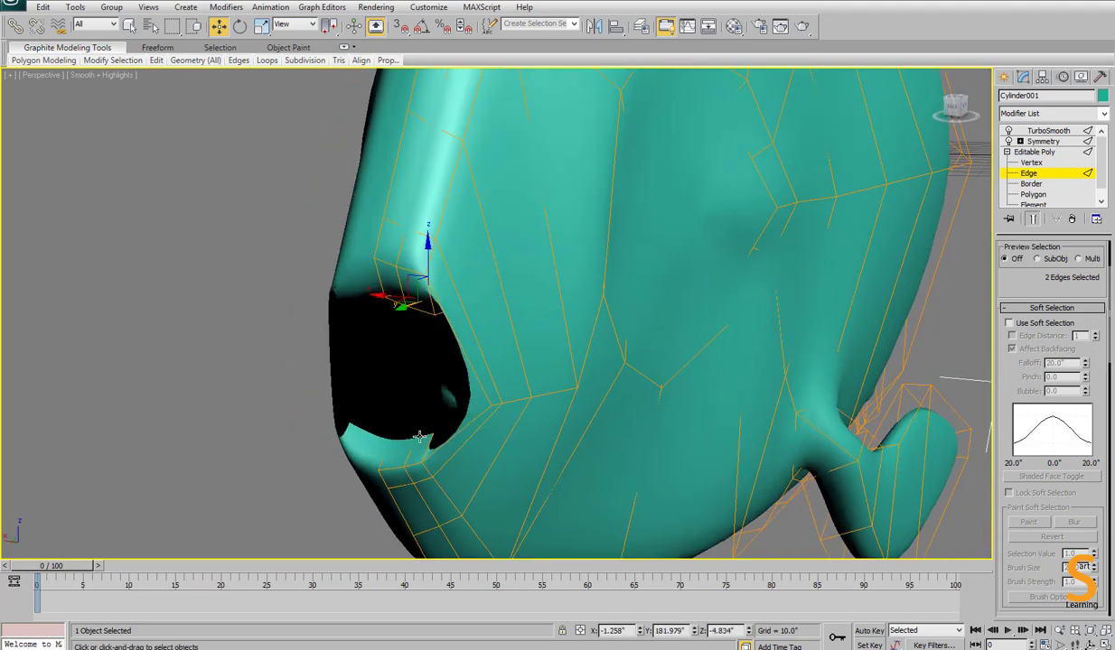
Push the lower inner lip edges deeper into the mouth and bridge them to the upper inner lip edges.
click(416, 438)
drag(392, 451, 405, 443)
alt+middle_drag(405, 442, 572, 333)
scroll(564, 297, up, 3)
double_click(609, 241)
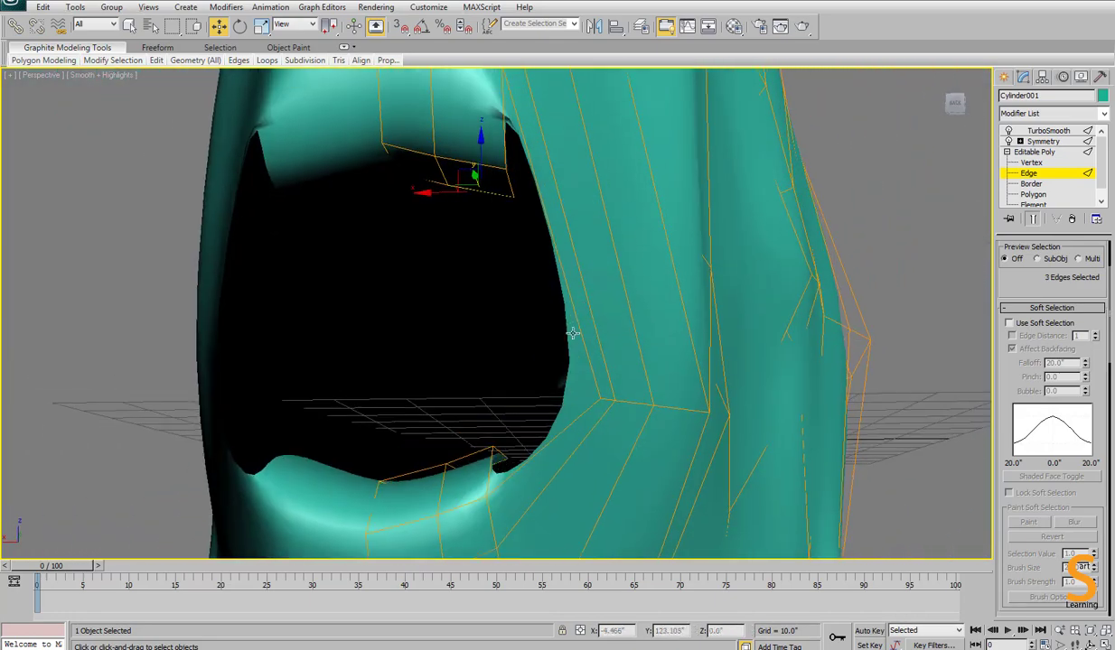
ctrl+click(437, 182)
scroll(1064, 370, down, 5)
click(1030, 409)
Connect the vertical edges of the bridged strip inside the mouth with one horizontal edge.
alt+middle_drag(542, 343, 594, 426)
right_click(661, 440)
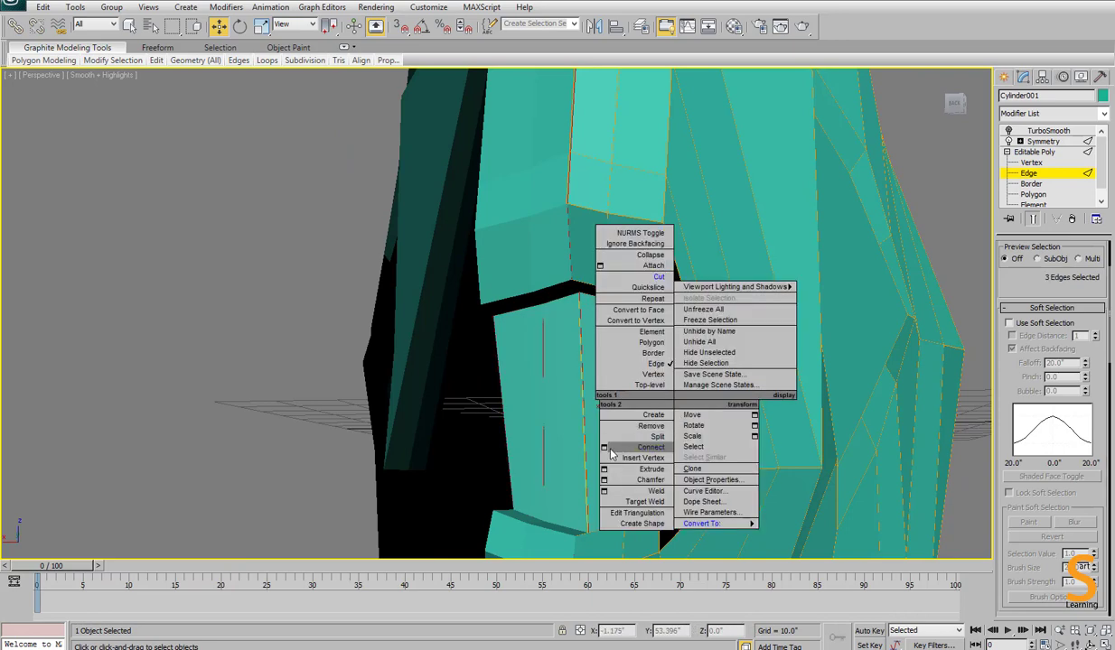
click(645, 375)
click(673, 476)
Cap the open border at the side of the mouth interior.
alt+middle_drag(795, 372, 747, 364)
key(3)
right_click(601, 377)
click(586, 416)
alt+middle_drag(587, 416, 794, 464)
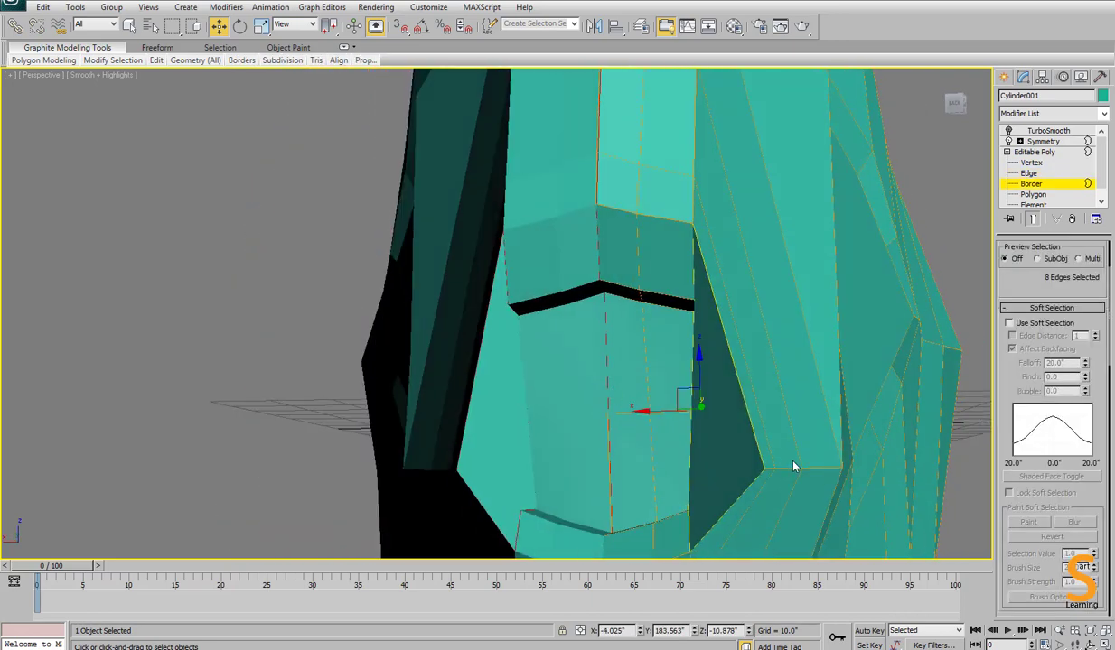
Cut an edge across the mouth's side cap from the mouth corner to the middle vertex of the inner strip.
key(1)
right_click(806, 401)
click(789, 276)
click(769, 471)
click(692, 412)
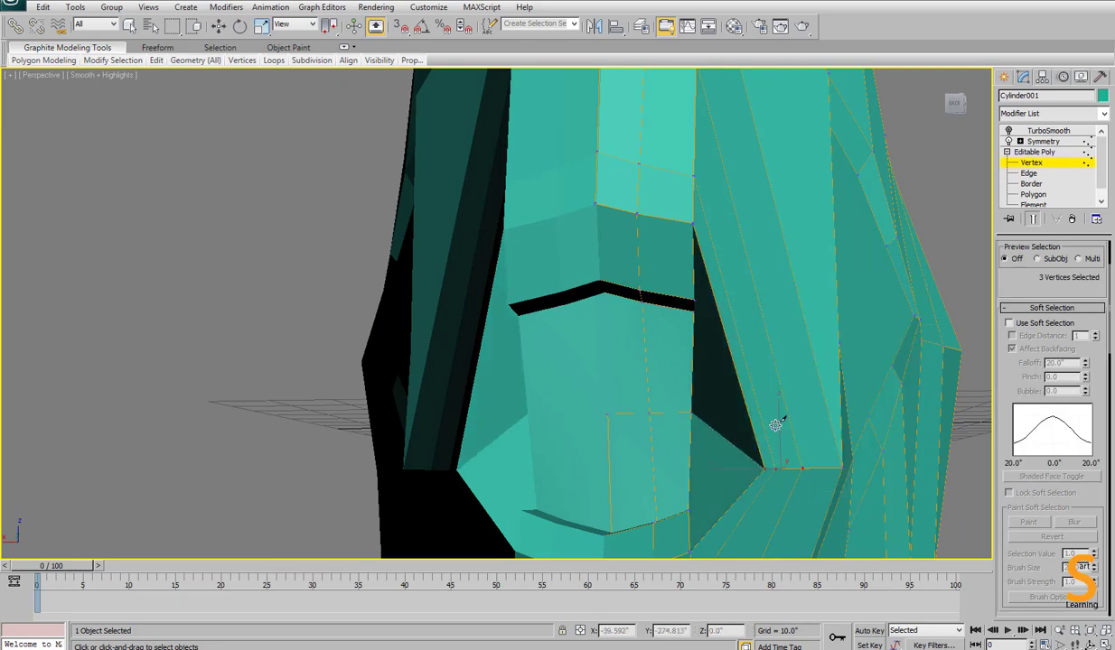
scroll(775, 425, down, 5)
alt+middle_drag(775, 424, 317, 463)
right_click(316, 462)
click(316, 463)
Turn the TurboSmooth display back on and return to vertex editing of the Editable Poly.
scroll(505, 434, up, 2)
alt+middle_drag(542, 429, 456, 450)
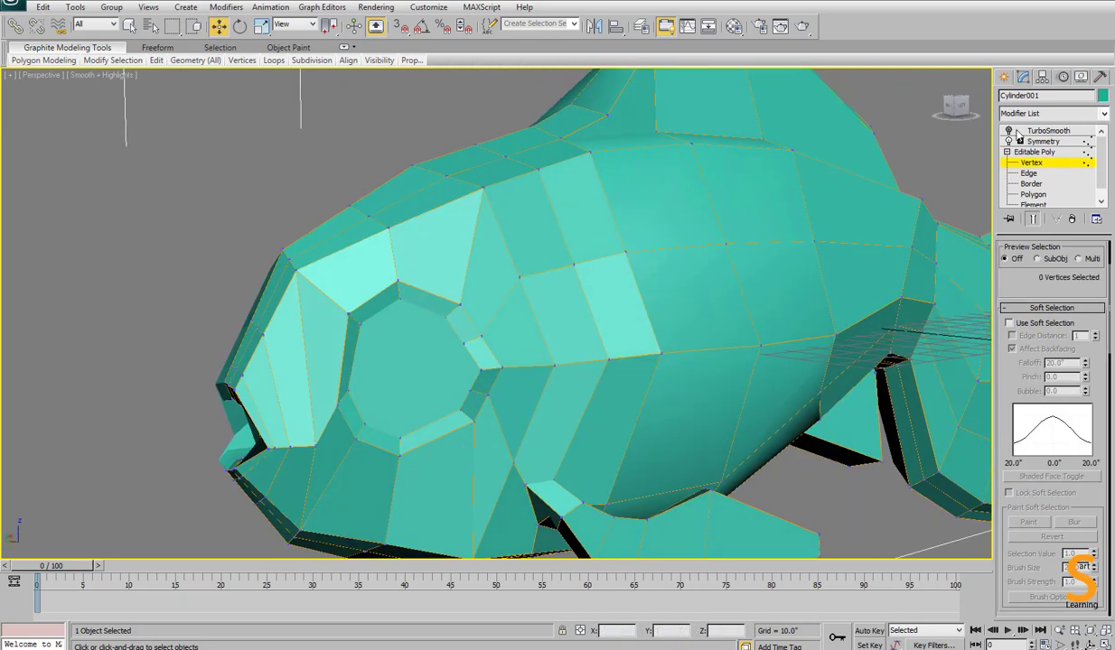
click(1046, 131)
scroll(385, 441, down, 5)
alt+middle_drag(385, 441, 578, 404)
drag(1032, 162, 1032, 162)
click(1032, 162)
alt+middle_drag(564, 352, 506, 355)
scroll(503, 421, up, 2)
alt+middle_drag(503, 420, 397, 452)
In the shaded left view, raise the three lower head vertices between the chin and the pectoral fin.
key(alt+w)
click(217, 512)
key(alt+w)
key(F3)
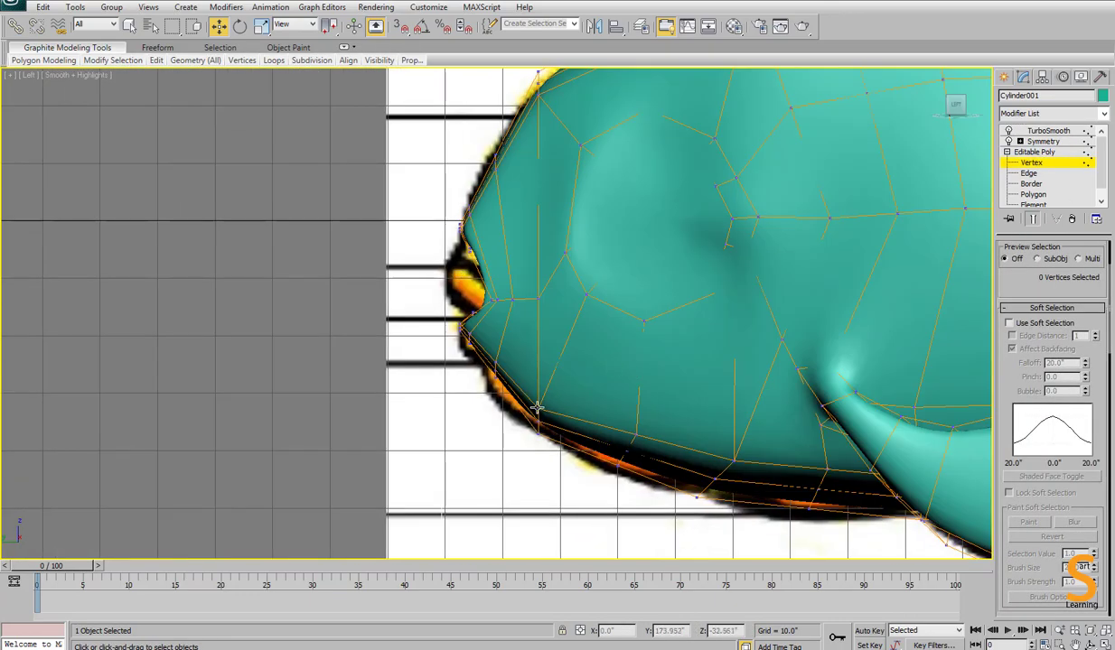
click(537, 409)
drag(559, 390, 567, 345)
click(636, 434)
drag(639, 389, 642, 357)
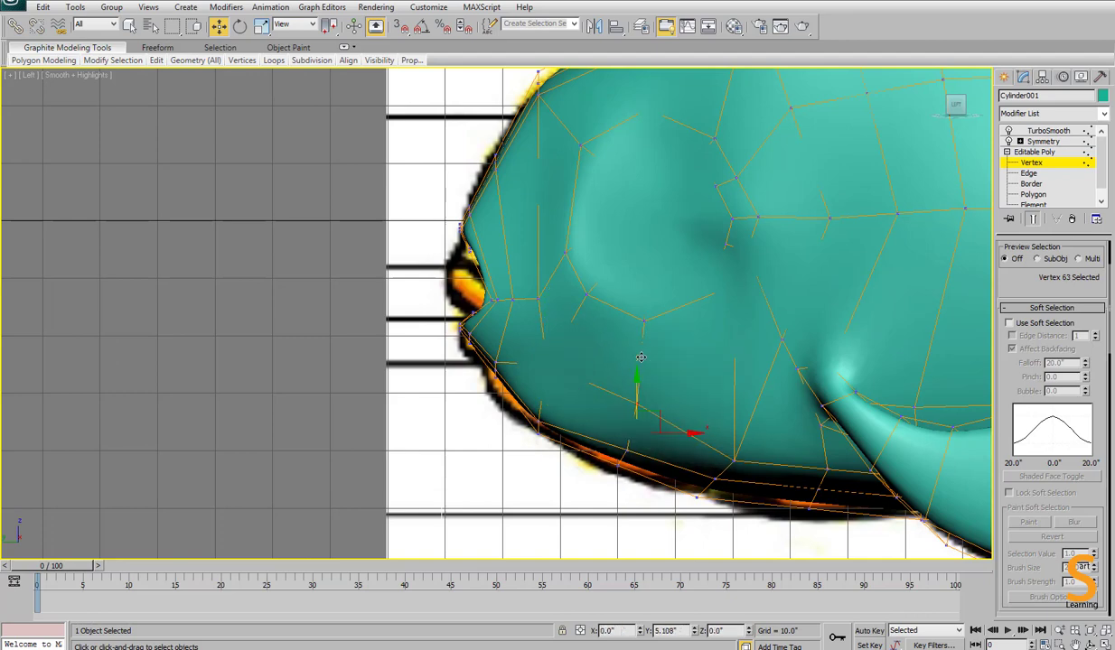
drag(740, 464, 740, 404)
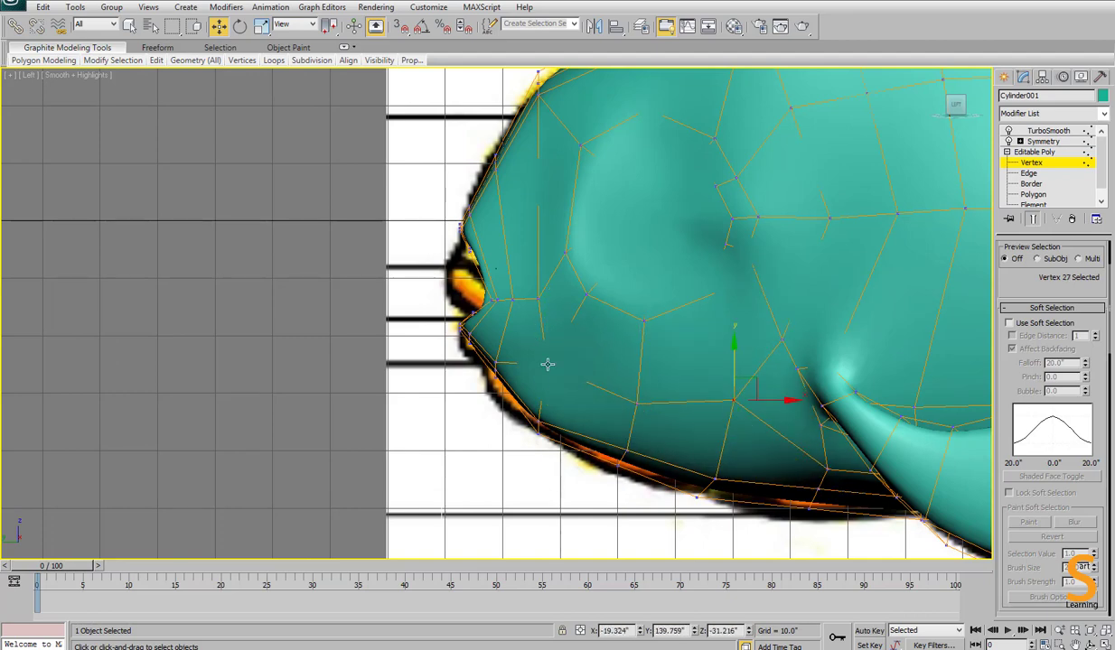
Move the chin vertices and the vertex below the eye sideways along X in perspective to round the cheek.
click(547, 364)
key(alt+w)
right_click(712, 338)
key(alt+w)
alt+middle_drag(711, 339, 795, 341)
drag(447, 419, 459, 418)
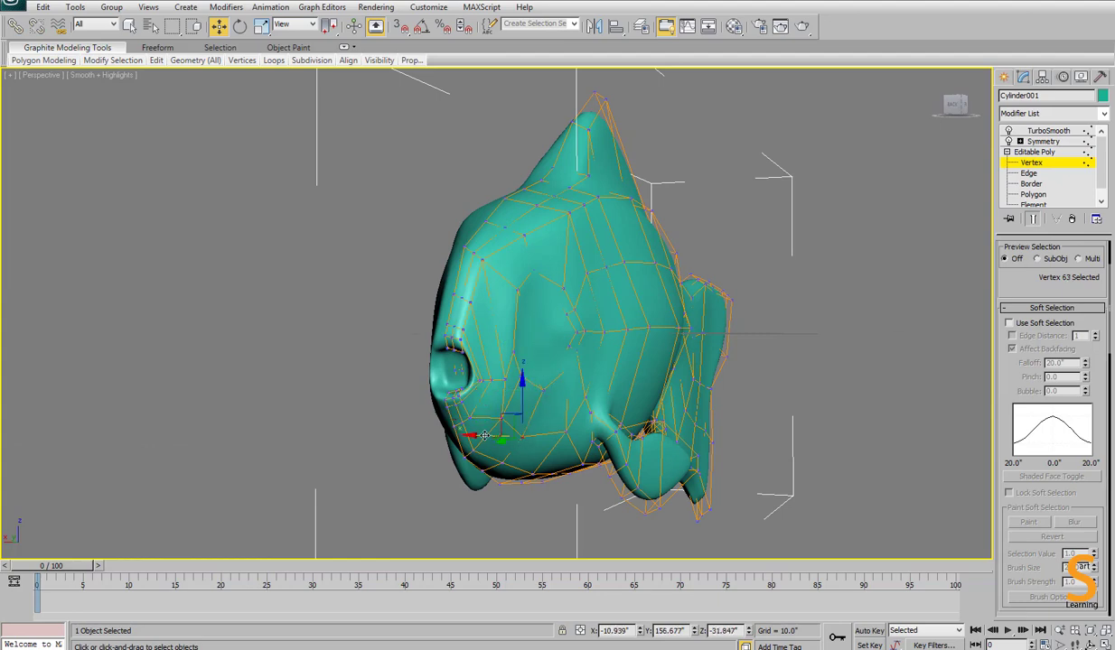
drag(484, 435, 578, 390)
alt+middle_drag(568, 347, 543, 401)
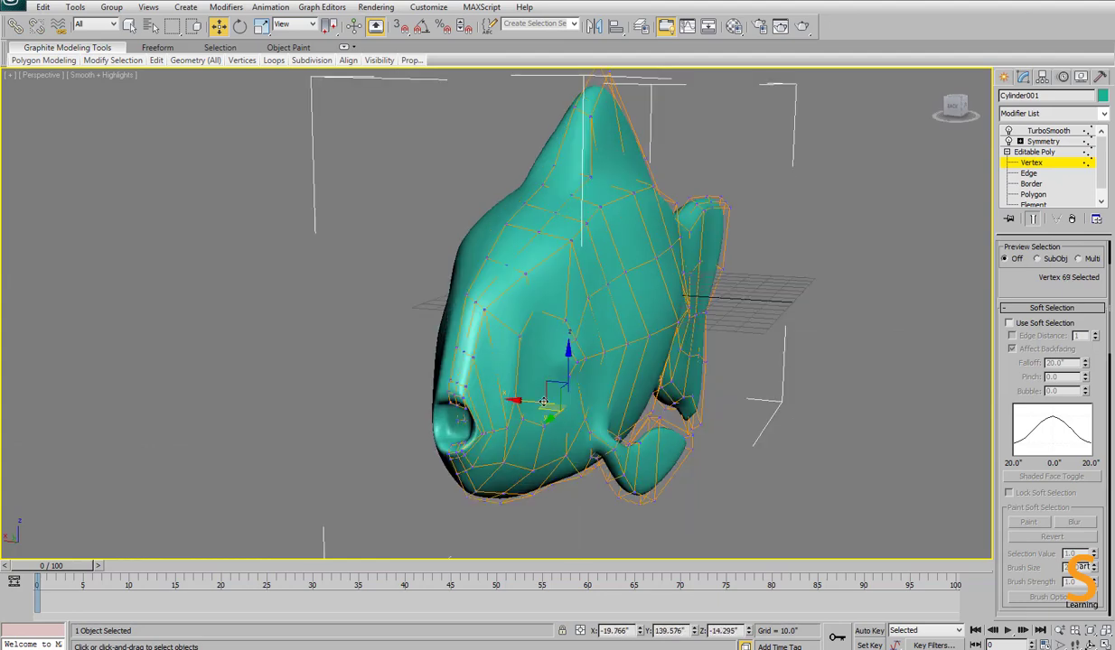
alt+middle_drag(902, 322, 751, 388)
Move the edge at the front base of the dorsal fin about 4.8 inches along X toward the centre line.
key(2)
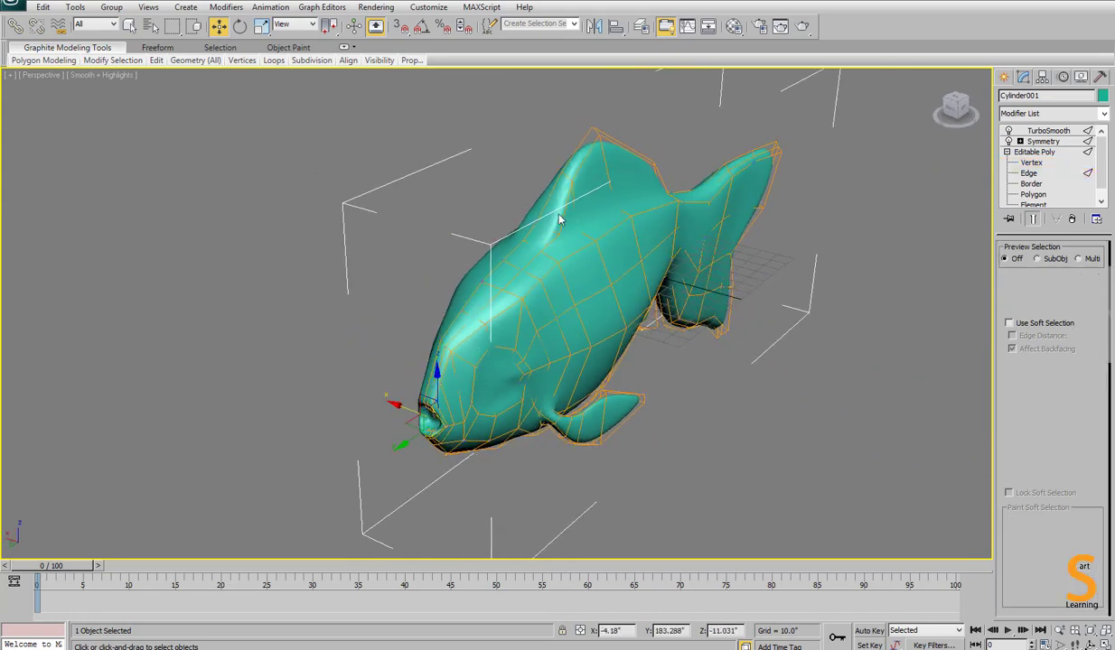
click(561, 213)
key(r)
key(w)
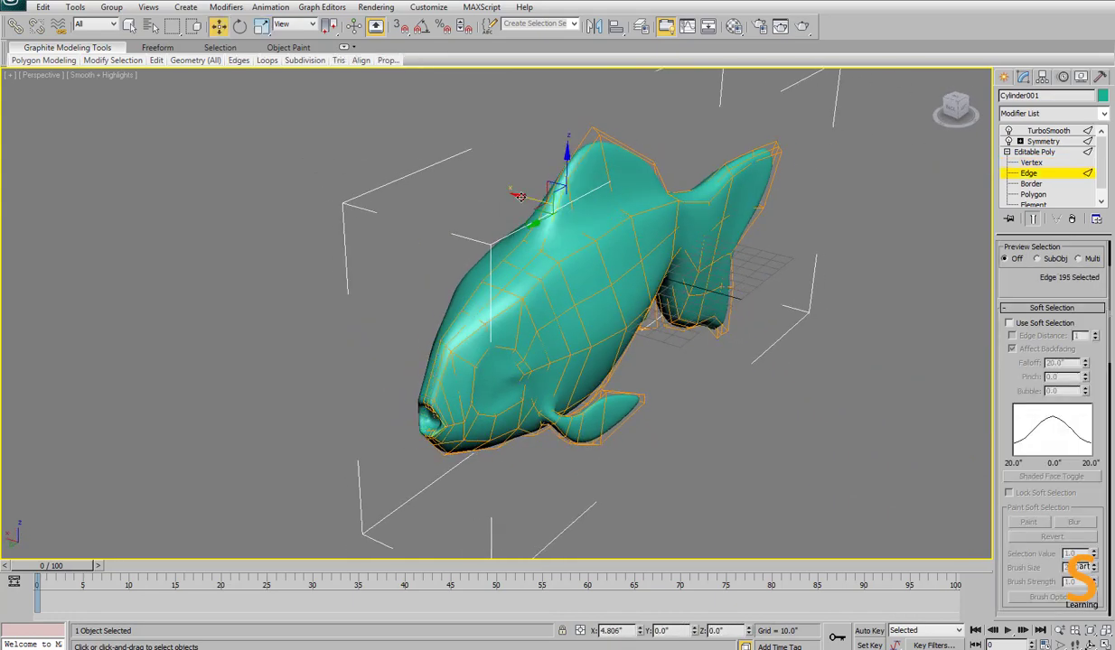
alt+middle_drag(748, 391, 510, 366)
Delete the eye polygon on the side of the head to open the eye socket.
key(4)
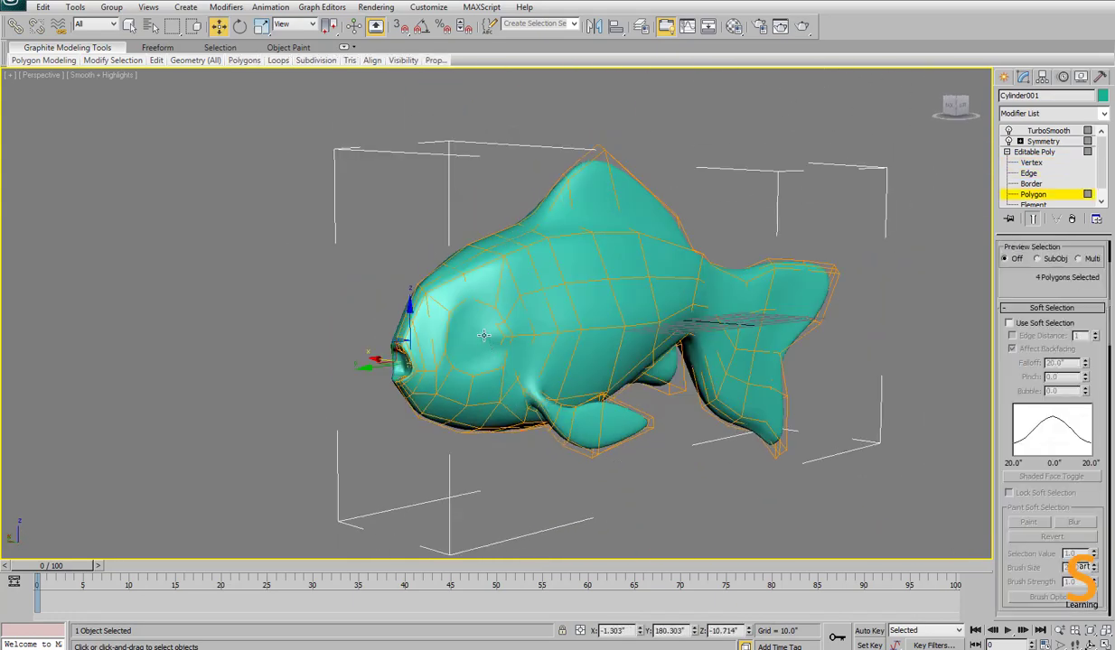
alt+middle_drag(567, 333, 468, 366)
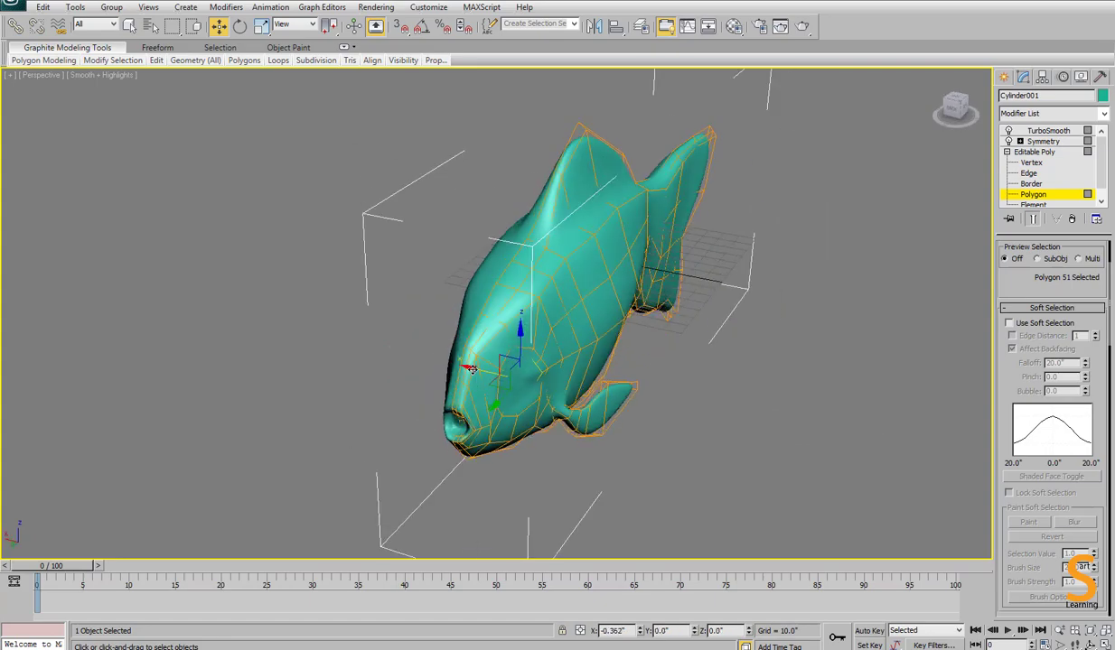
key(Delete)
alt+middle_drag(551, 330, 465, 371)
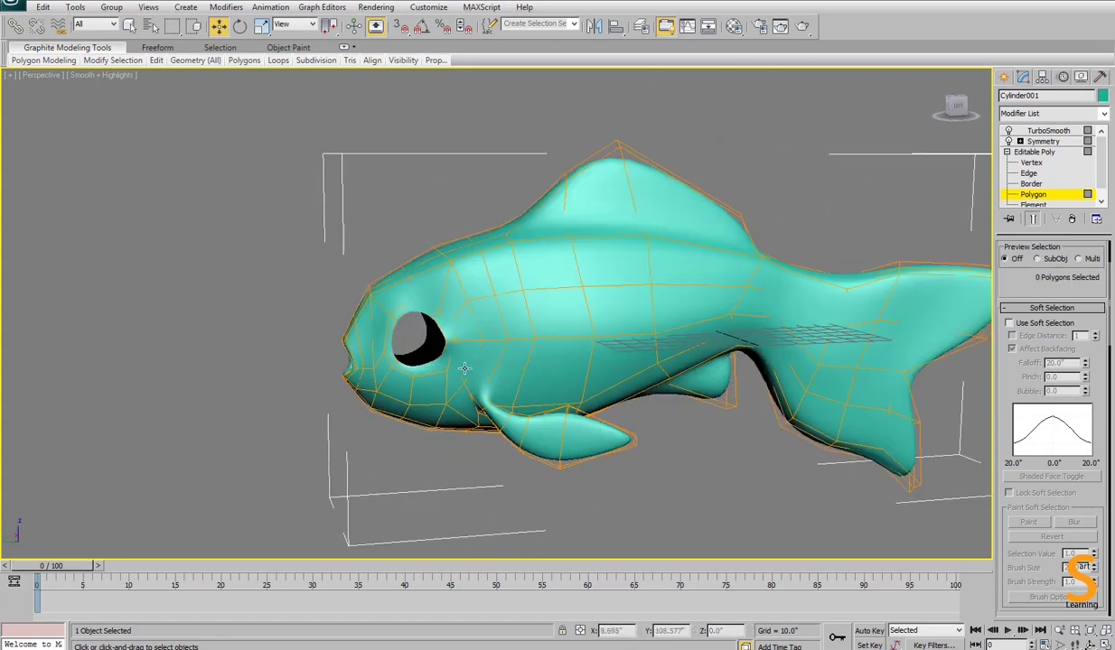
Adjust the vertex pairs around the eye opening in the left view to fit the round eye in the reference.
key(l)
middle_drag(276, 363, 659, 312)
key(1)
key(F3)
drag(702, 259, 742, 318)
key(F3)
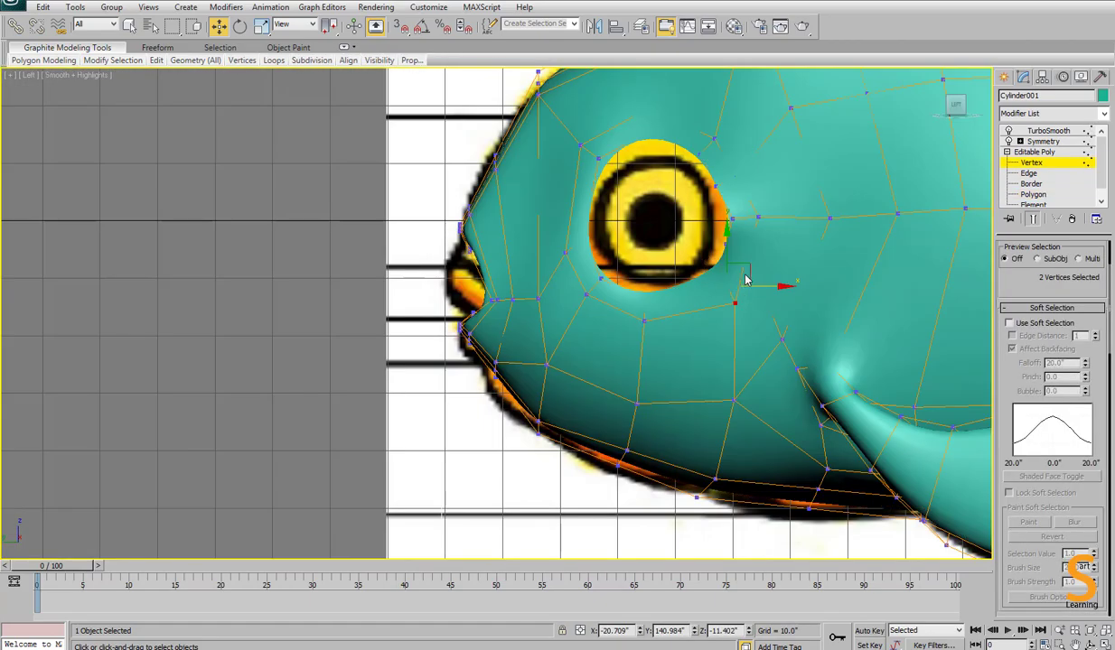
drag(750, 271, 721, 289)
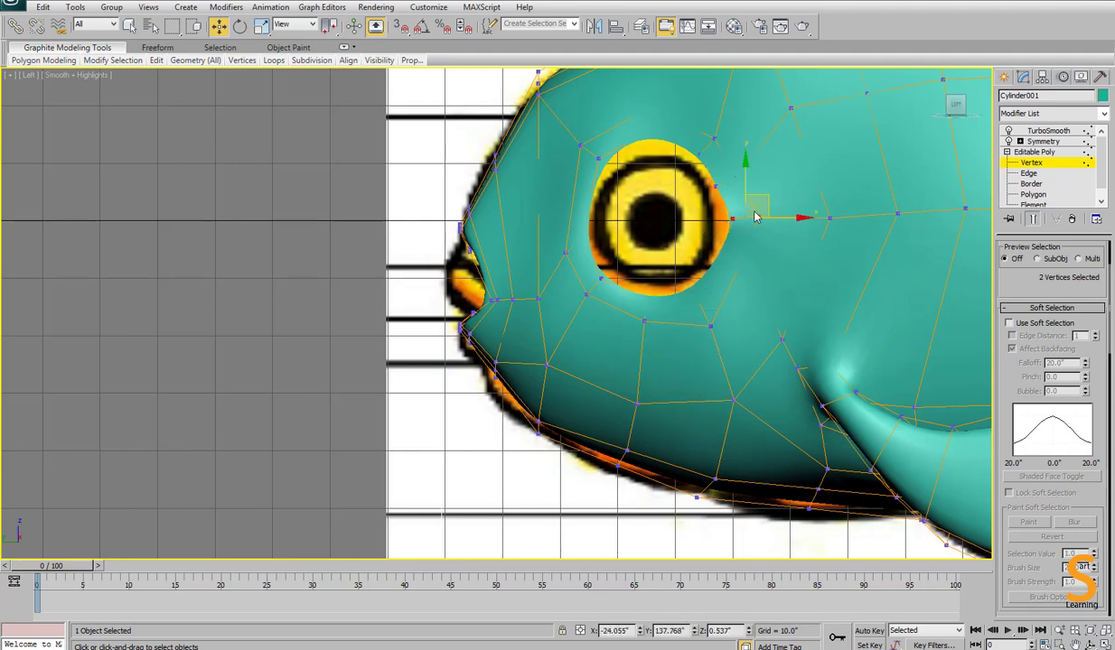
drag(770, 221, 797, 315)
drag(615, 83, 669, 141)
middle_drag(670, 105, 657, 216)
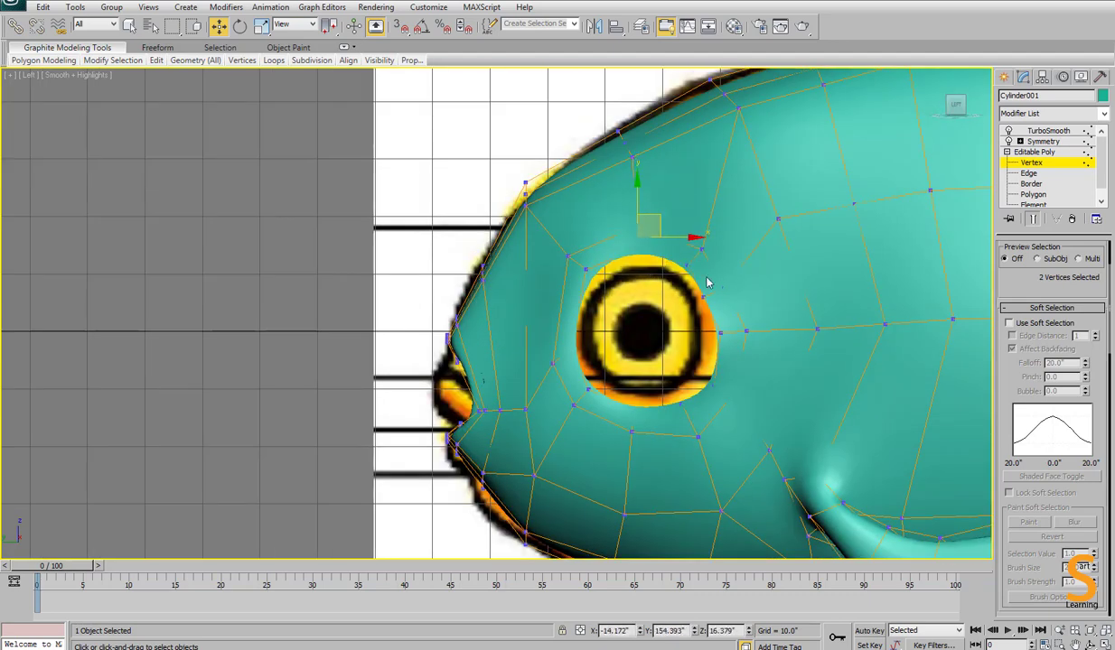
drag(697, 282, 733, 306)
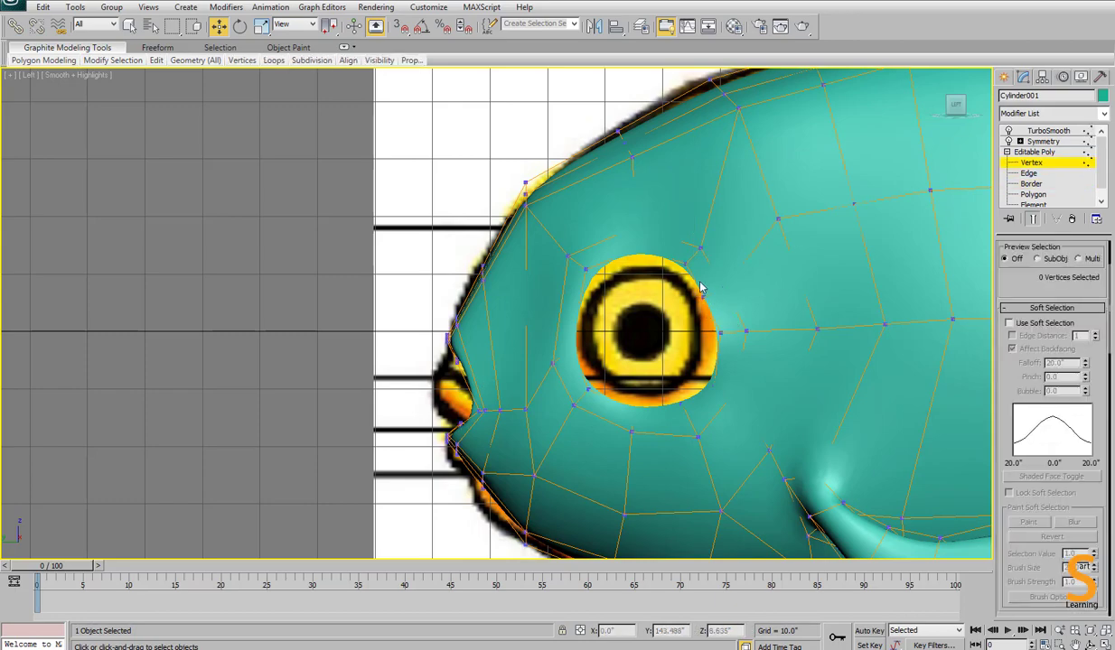
Select the eye opening's border and extrude it along X, scaling it to form a rim around the socket.
key(3)
click(703, 282)
key(alt+w)
right_click(781, 424)
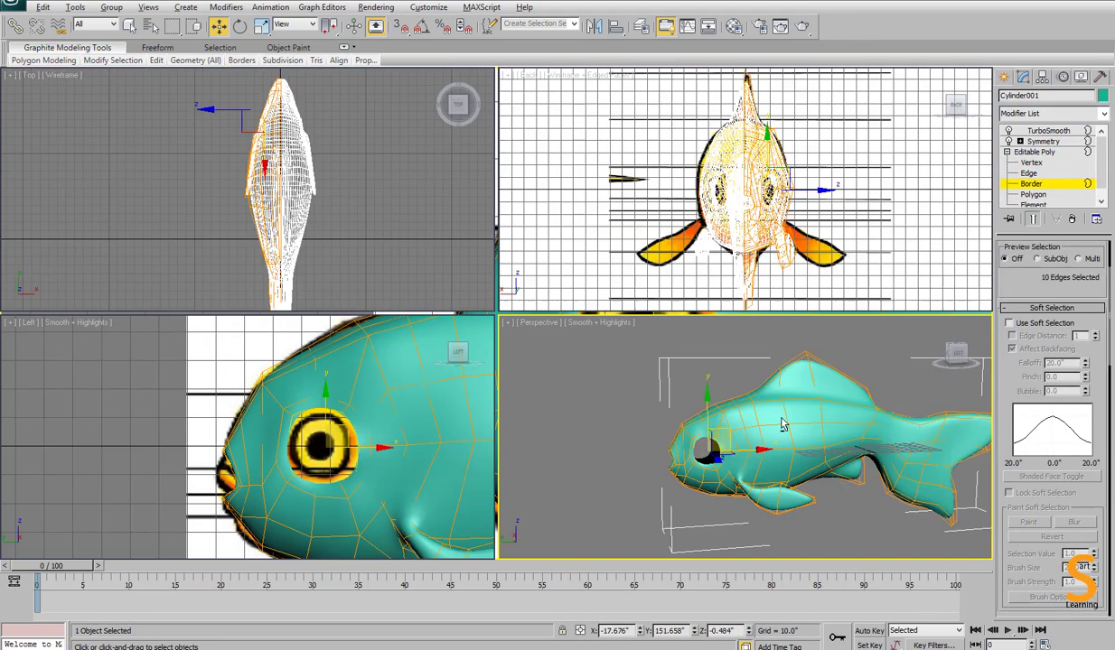
key(alt+w)
alt+middle_drag(298, 402, 430, 443)
scroll(484, 456, up, 4)
drag(489, 433, 536, 461)
key(r)
key(w)
key(r)
key(w)
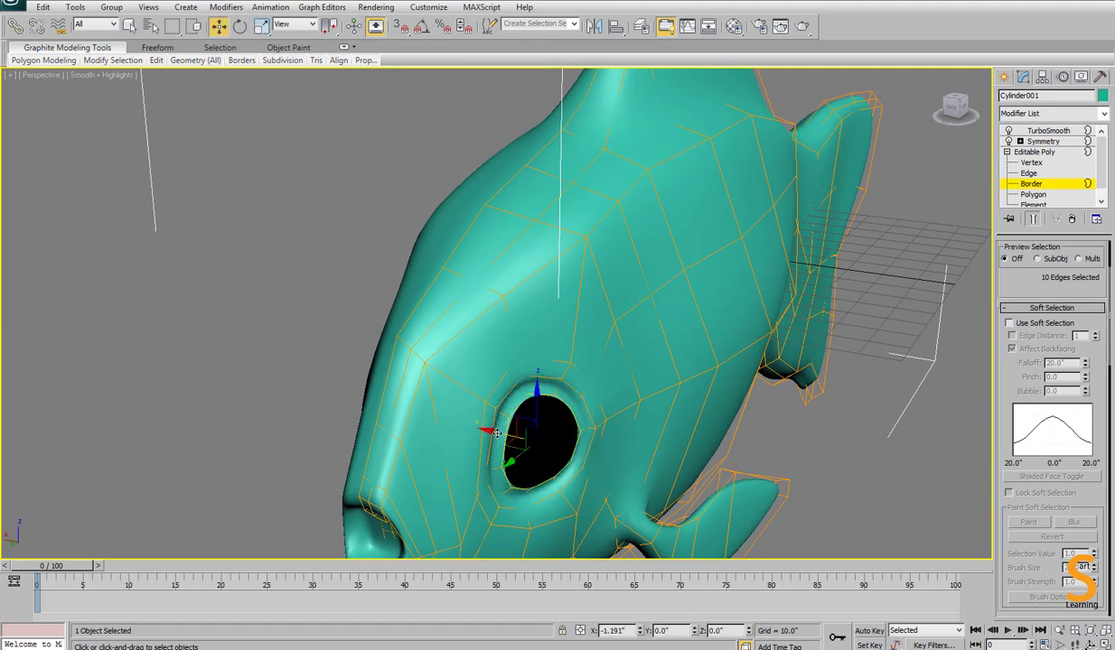
Scale down and rotate the inner border of the eye opening to refine the socket's shape.
alt+middle_drag(492, 430, 599, 417)
key(r)
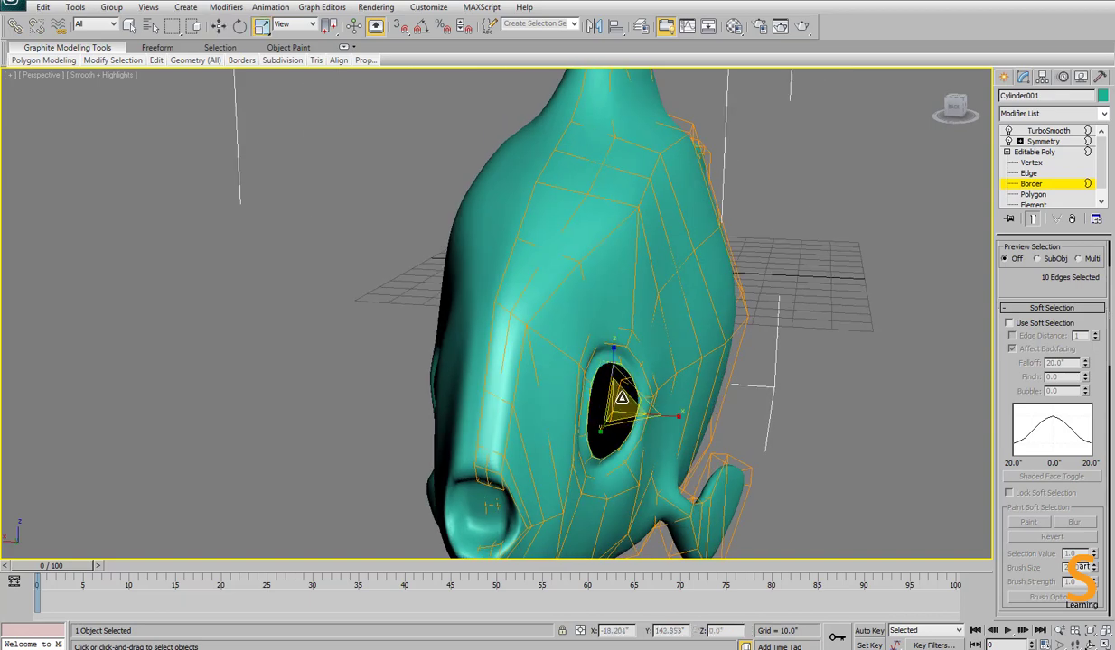
drag(619, 399, 626, 426)
key(w)
key(e)
drag(640, 386, 619, 418)
key(w)
key(r)
click(897, 429)
alt+middle_drag(745, 412, 533, 401)
scroll(703, 309, down, 4)
scroll(515, 400, up, 4)
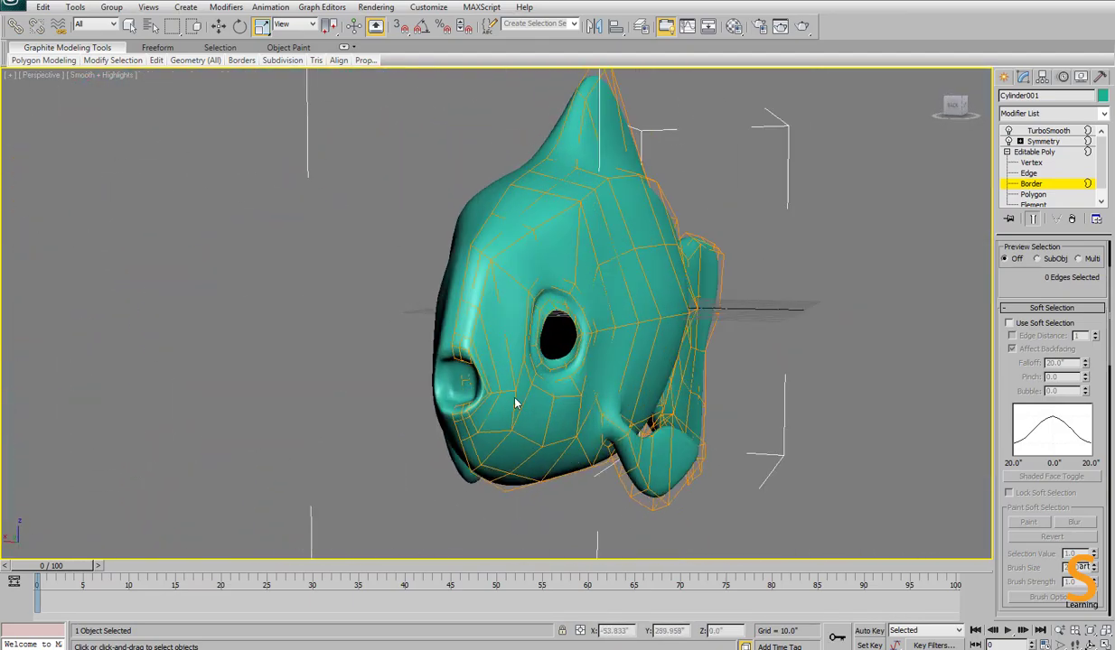
Connect the ring of nine edges between the mouth and the eye with one segment, pinch 0 and slide 30.
key(2)
click(483, 359)
alt+middle_drag(483, 359, 515, 354)
key(alt+r)
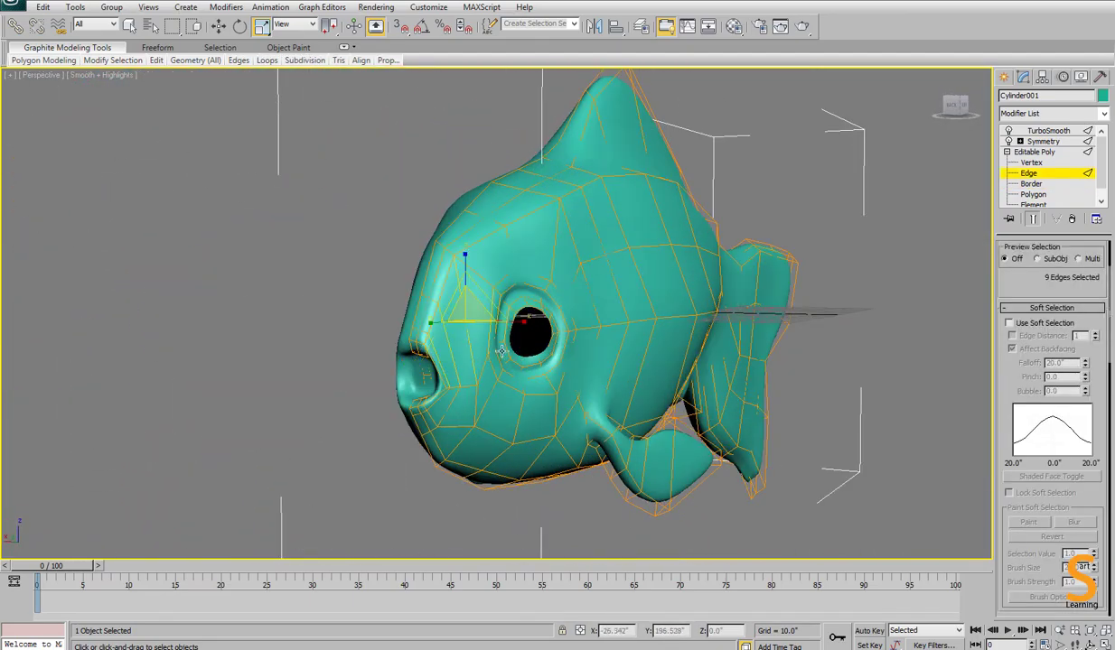
right_click(577, 343)
click(569, 393)
key(ctrl+z)
right_click(635, 380)
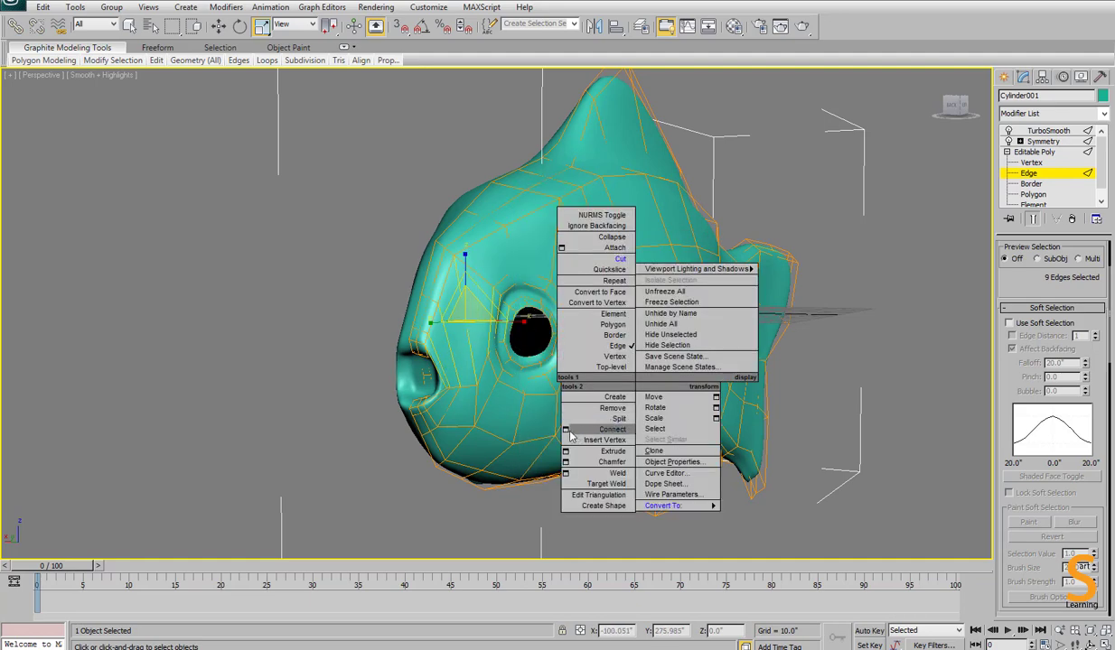
click(568, 429)
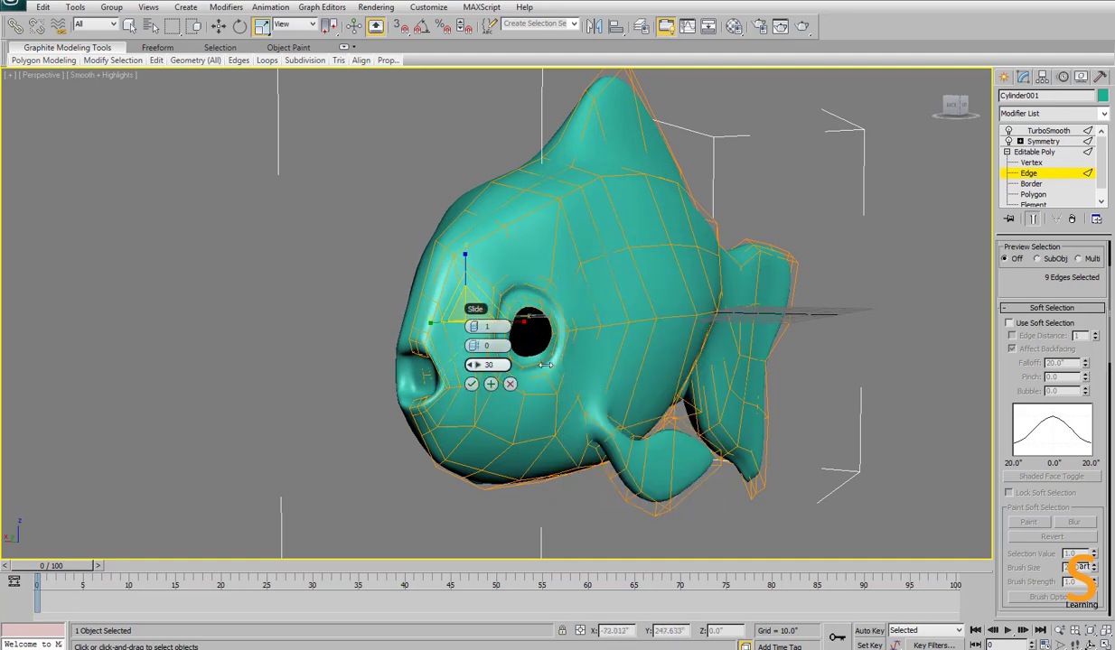
click(471, 384)
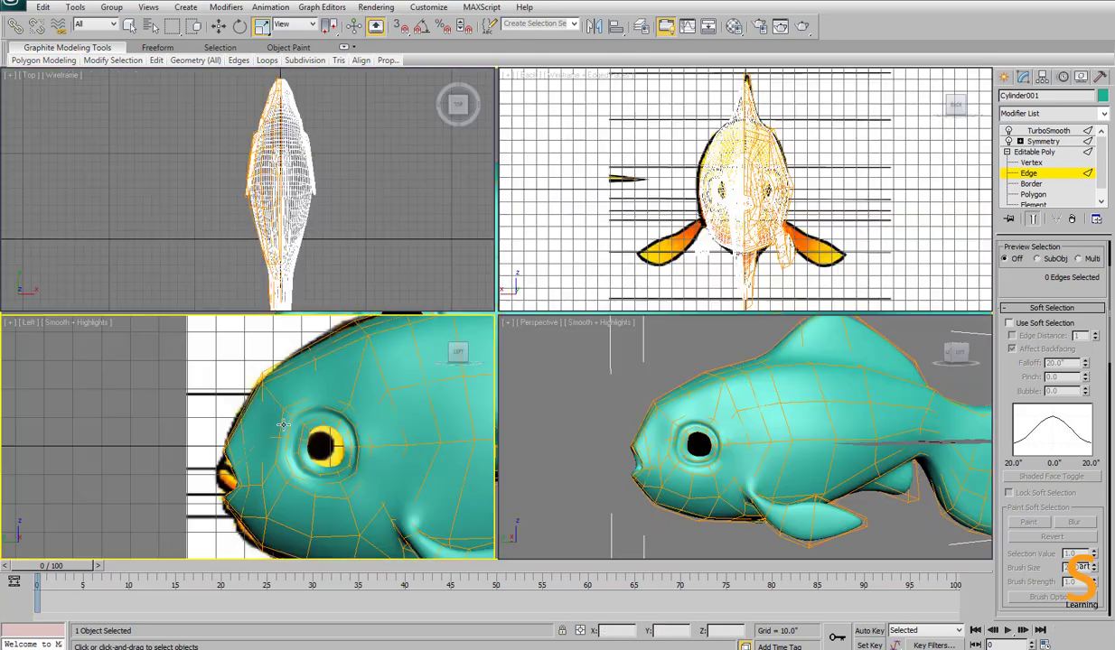
Move the upper lip vertices in the left view to follow the mouth outline in the reference.
key(alt+w)
drag(636, 331, 566, 310)
key(w)
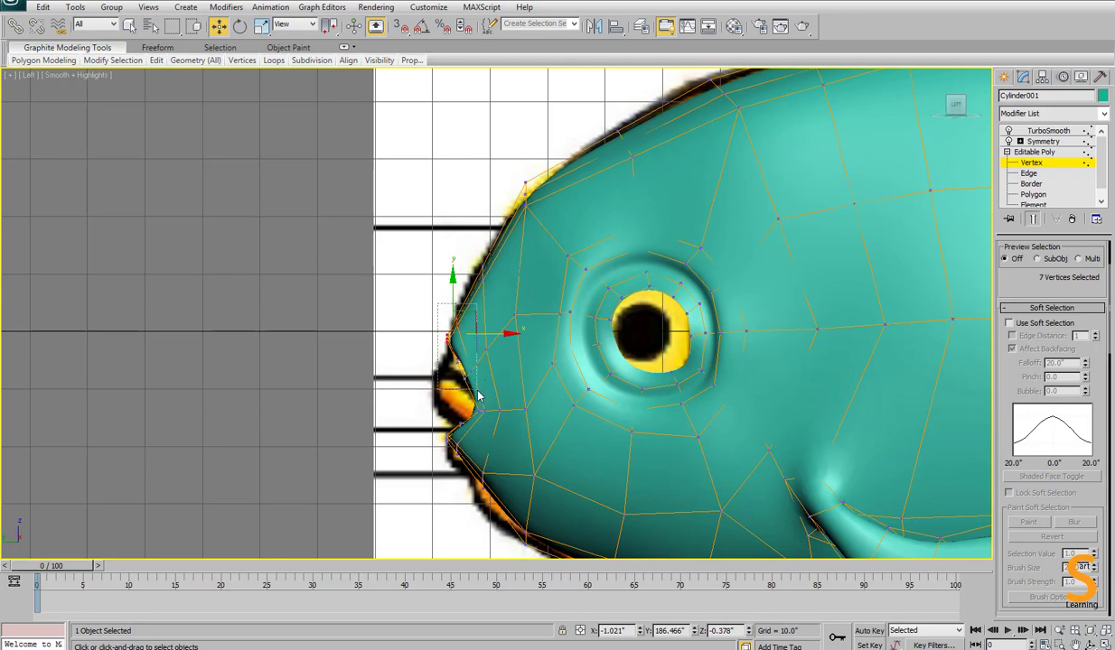
drag(468, 358, 463, 411)
key(alt+w)
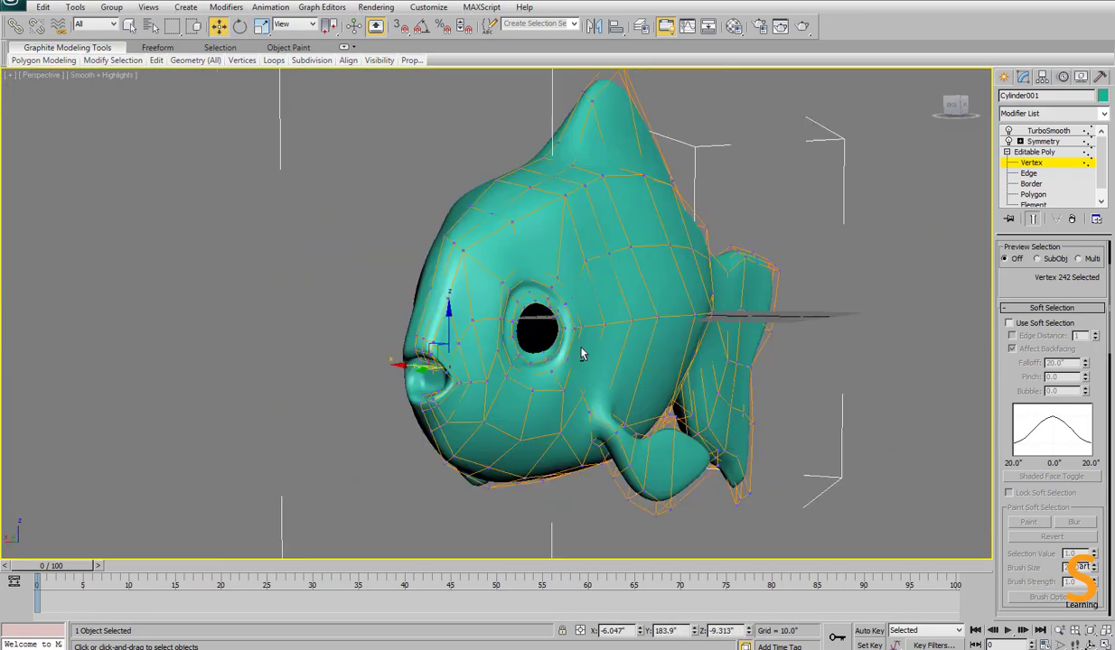
Shift the vertices beside the mouth opening along X to refine the lip's width.
scroll(649, 386, up, 3)
alt+middle_drag(581, 353, 595, 390)
drag(549, 352, 574, 351)
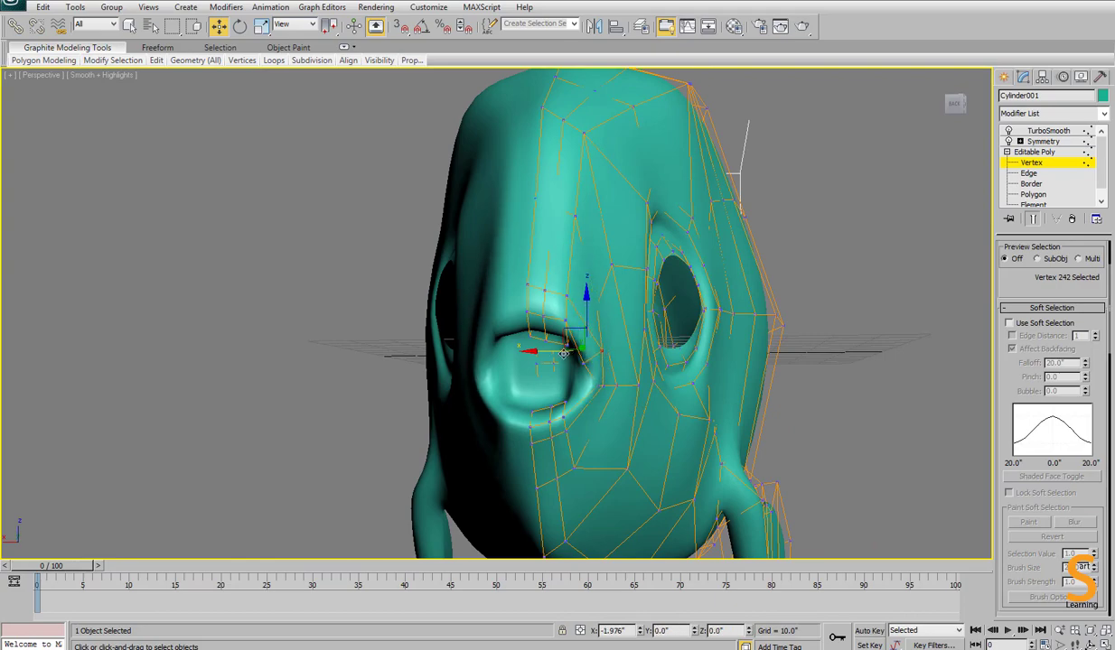
drag(602, 388, 578, 387)
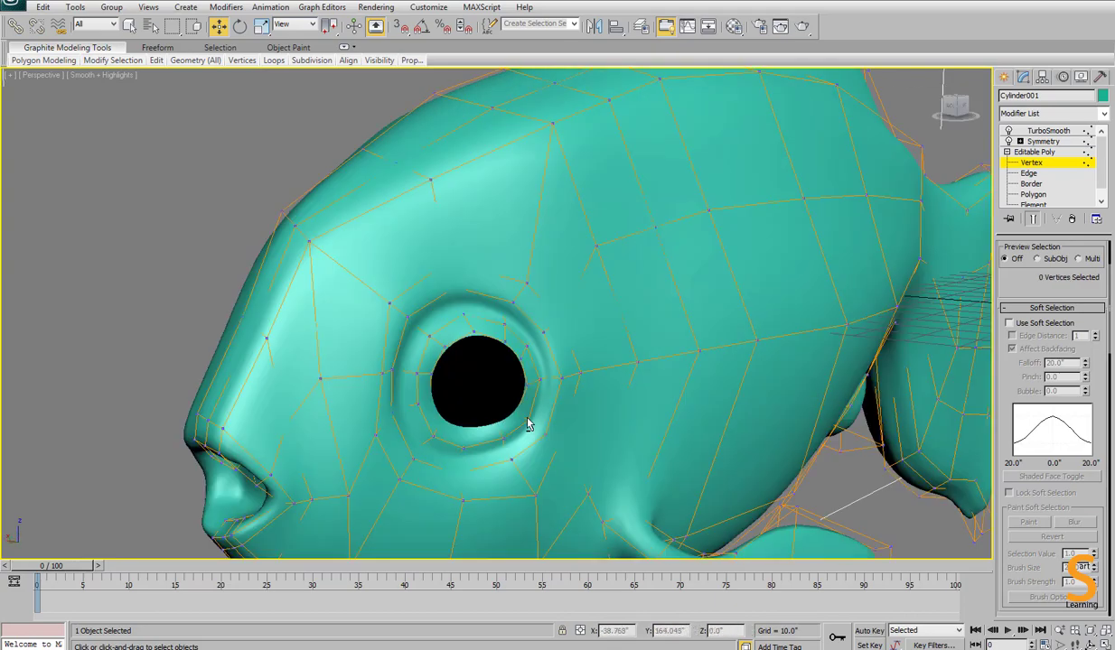
key(z)
key(shift+z)
key(shift+z)
Connect the ring of eight edges around the upper lip to add a supporting edge loop.
key(2)
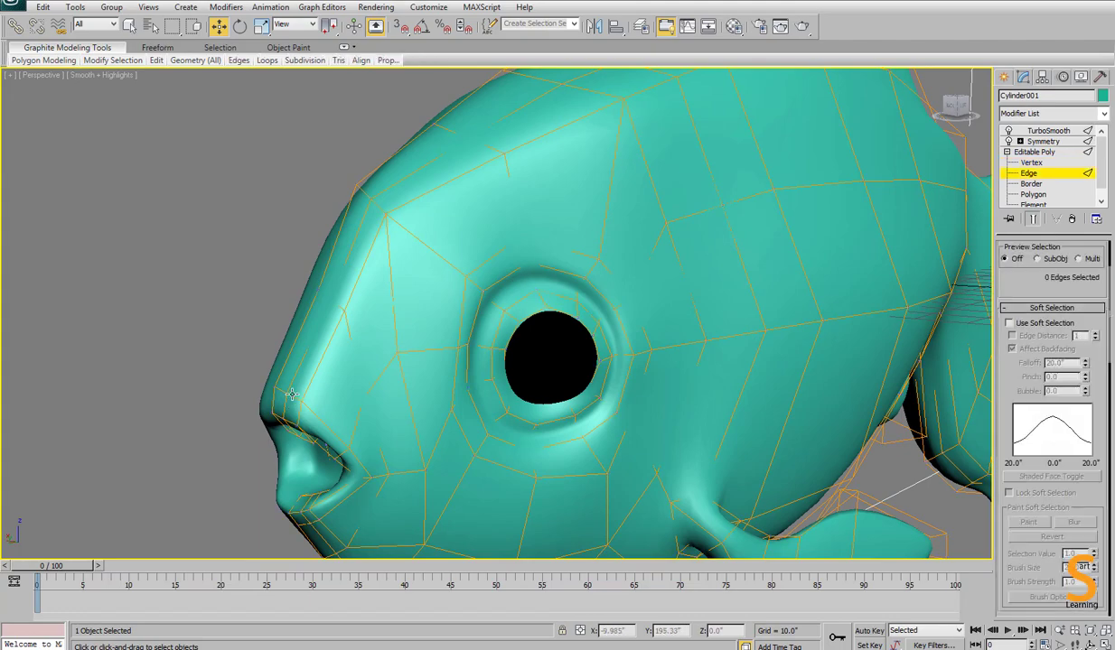
key(alt+r)
alt+middle_drag(419, 445, 403, 368)
right_click(418, 372)
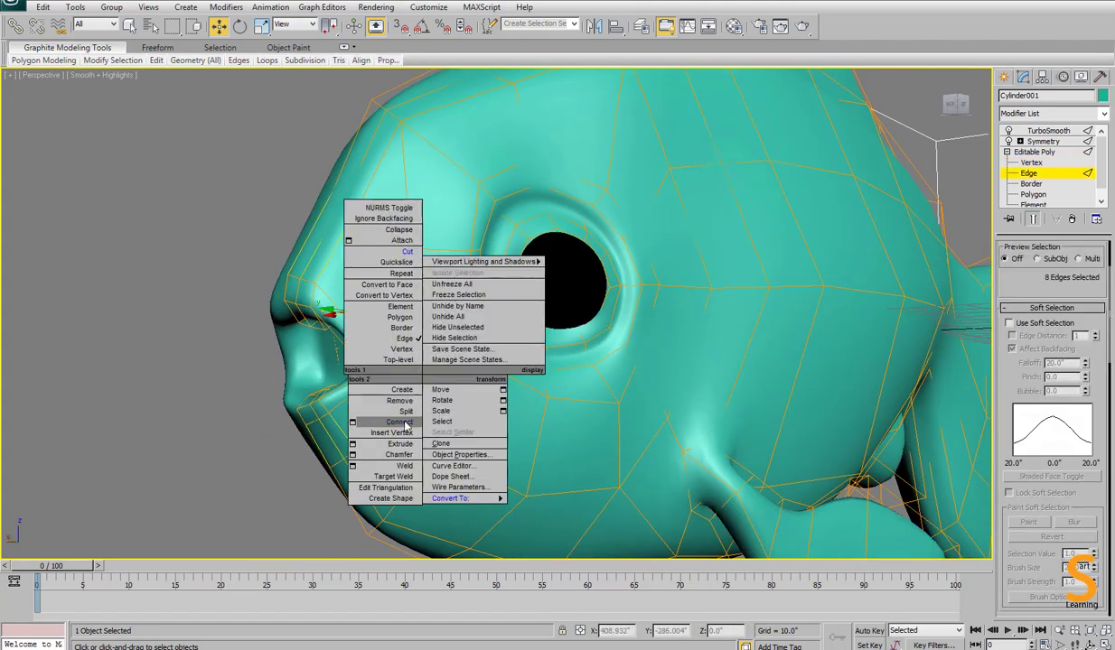
click(411, 423)
Move the edge pairs above the upper lip forward along Y to make the lip protrude.
double_click(312, 237)
alt+middle_drag(312, 237, 334, 316)
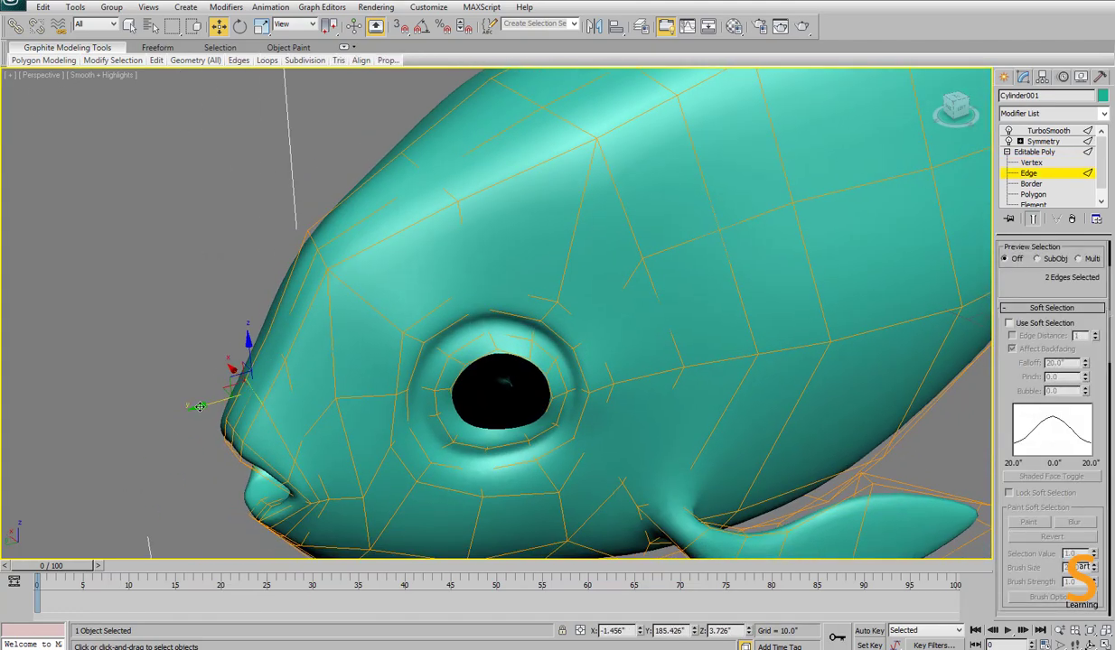
drag(220, 400, 206, 403)
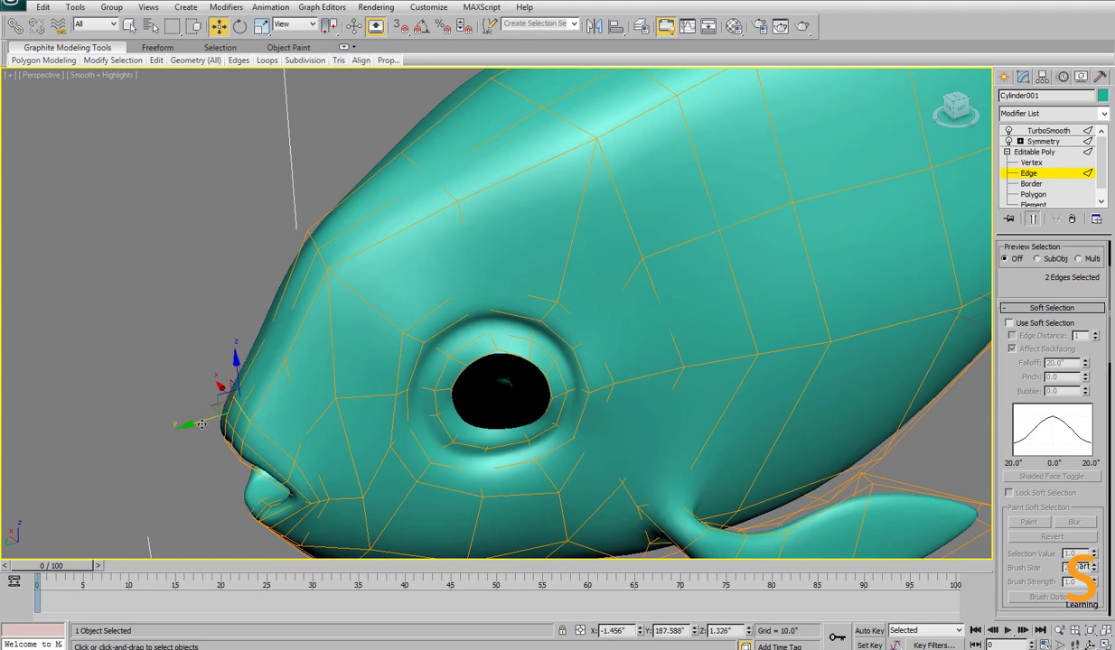
click(232, 424)
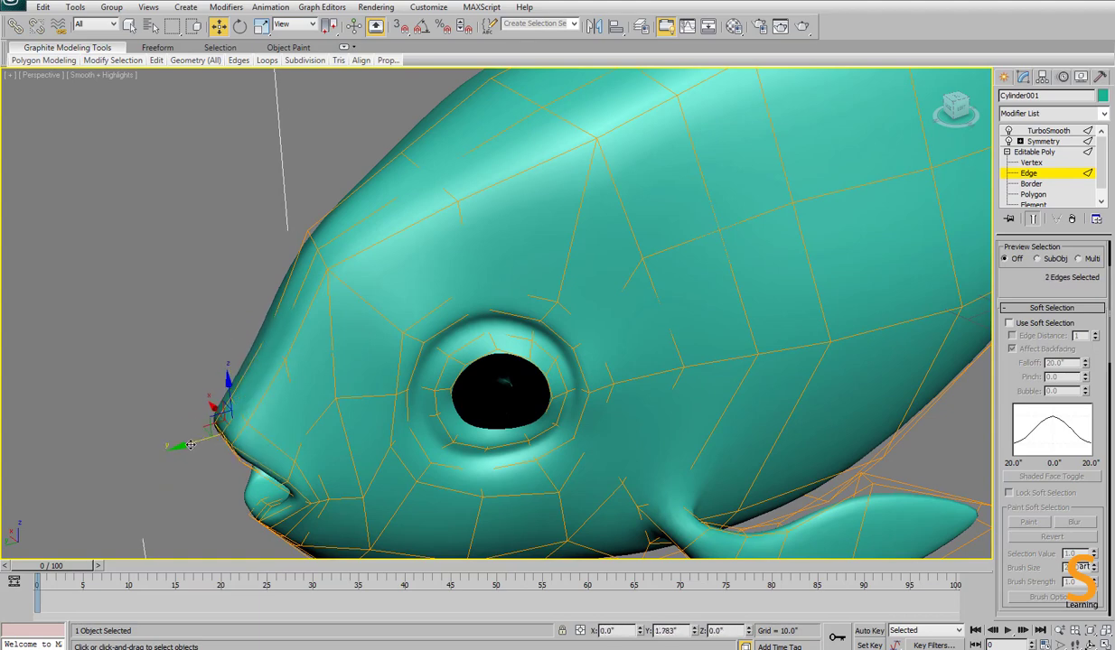
alt+middle_drag(216, 397, 343, 320)
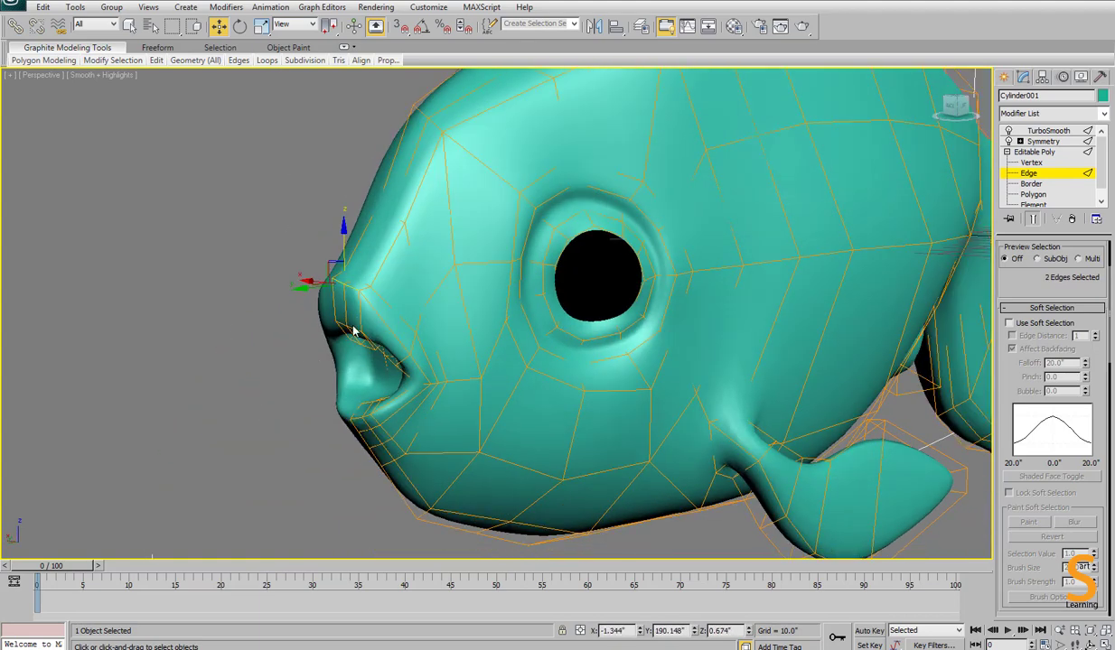
Move the upper lip's rim edges forward along Y and raise them along Z to round the lip.
click(343, 326)
drag(308, 333, 300, 333)
drag(339, 280, 339, 266)
alt+middle_drag(381, 341, 362, 355)
drag(267, 398, 261, 399)
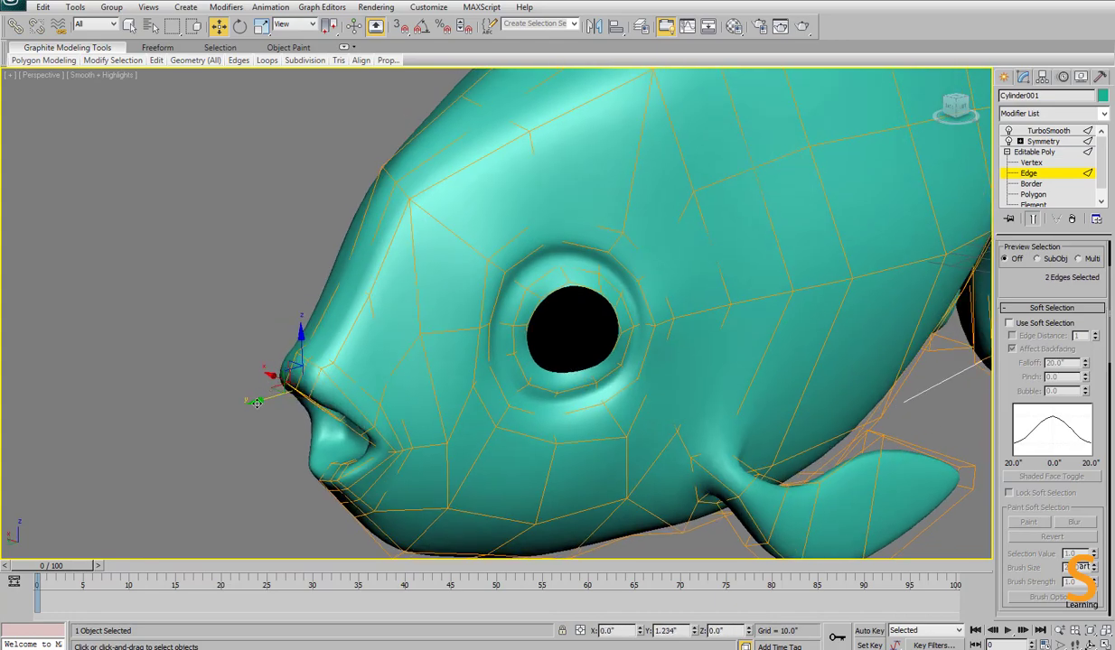
click(280, 398)
Lower the two lower-lip edges about 1.5" along Z and adjust the edges at the mouth corner.
alt+middle_drag(488, 400, 597, 386)
alt+middle_drag(757, 261, 635, 240)
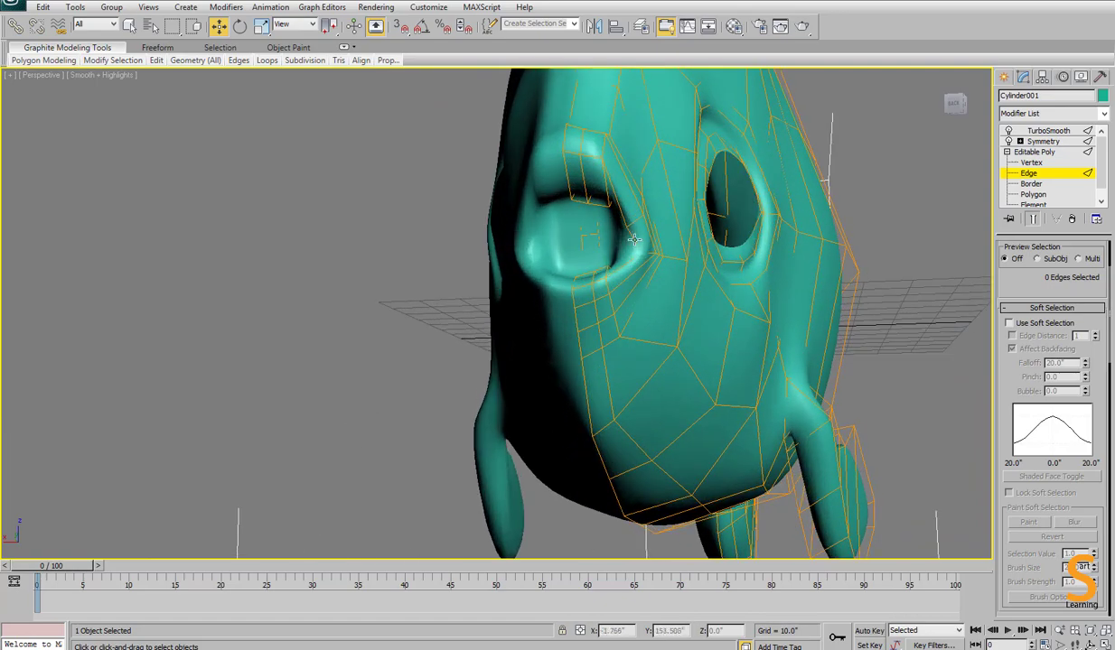
drag(593, 263, 593, 275)
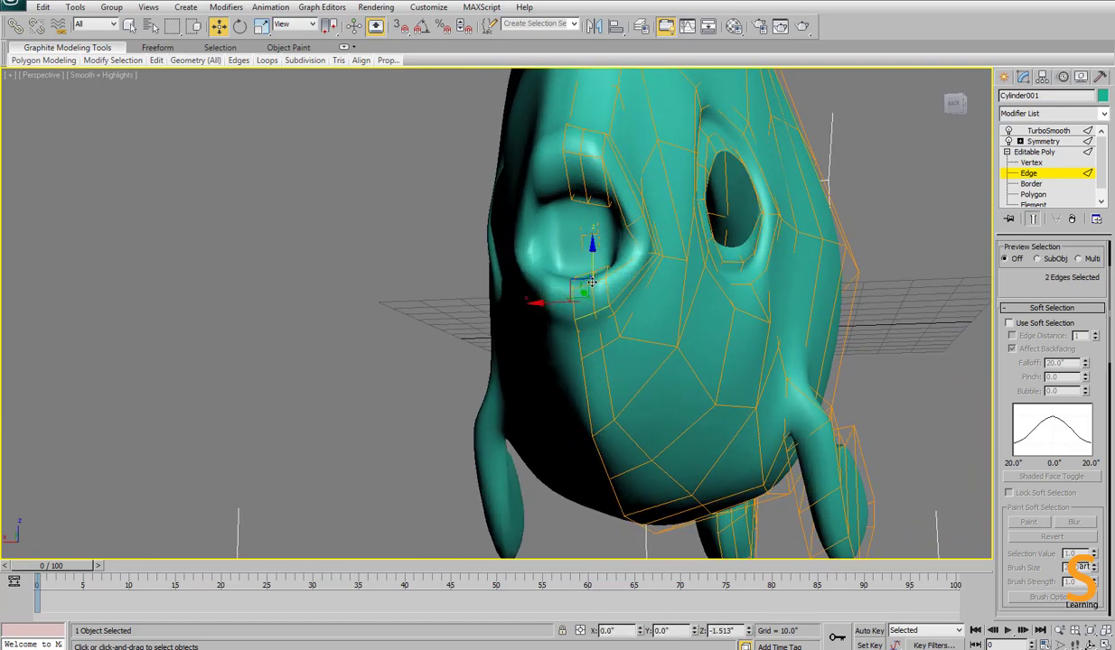
alt+middle_drag(610, 298, 525, 347)
click(233, 474)
alt+middle_drag(233, 474, 552, 422)
click(544, 426)
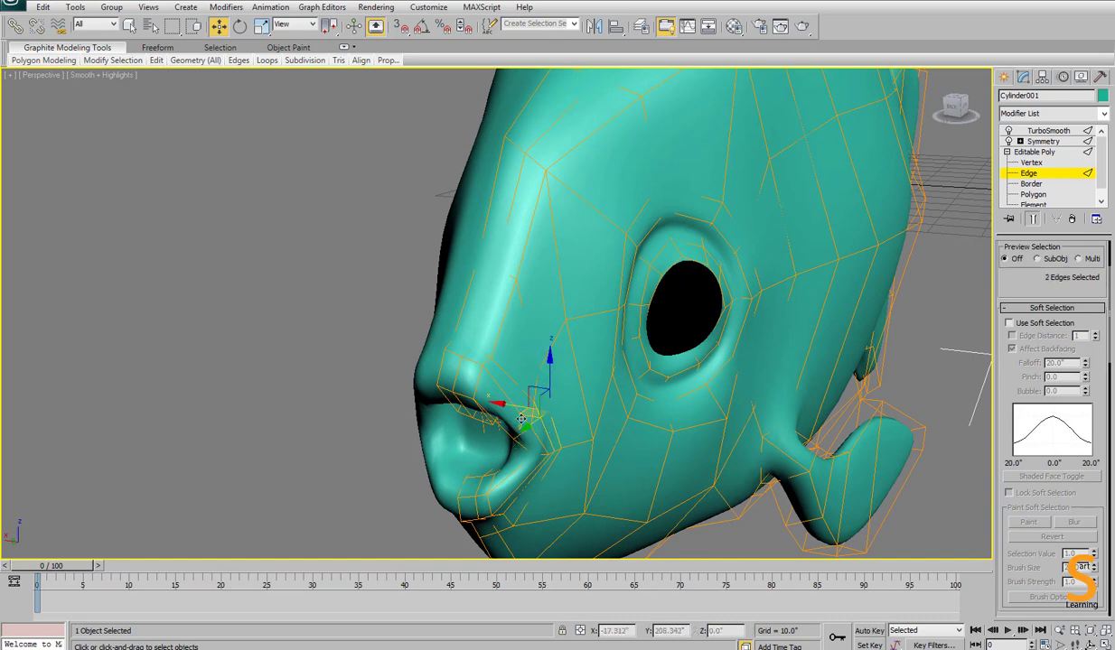
drag(515, 409, 519, 411)
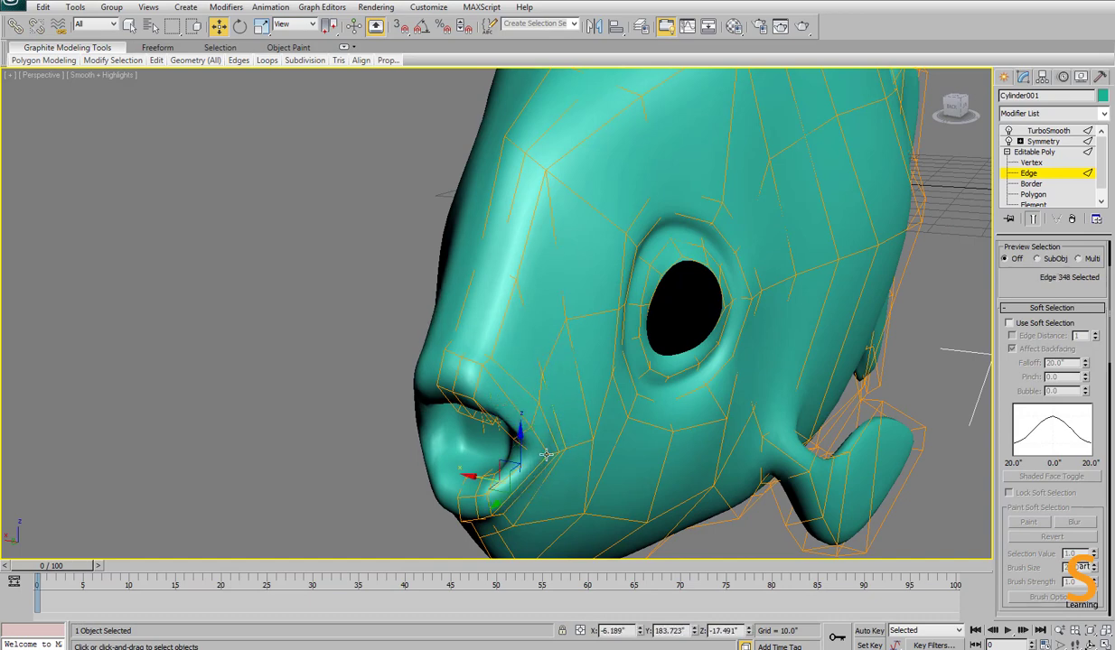
key(1)
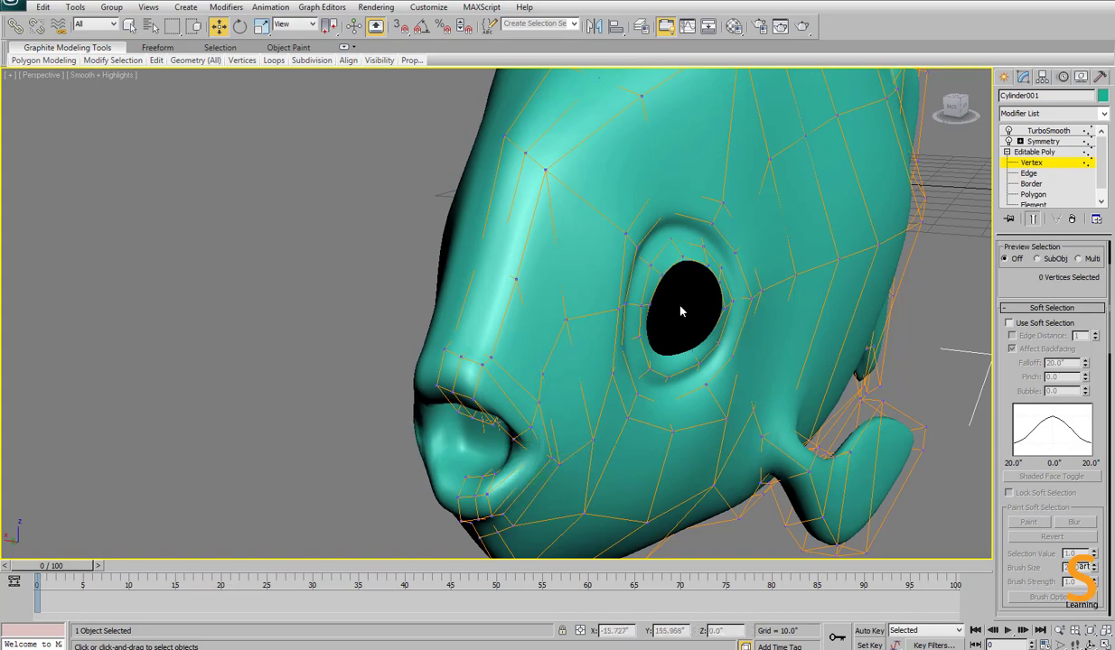
Compare the whole fish with the side reference in wireframe and shaded views to examine the missing lower fin.
scroll(682, 312, down, 5)
alt+middle_drag(682, 312, 632, 420)
scroll(719, 442, down, 2)
key(l)
scroll(637, 226, up, 5)
scroll(636, 227, down, 7)
key(p)
key(alt+w)
click(451, 397)
key(alt+w)
key(F3)
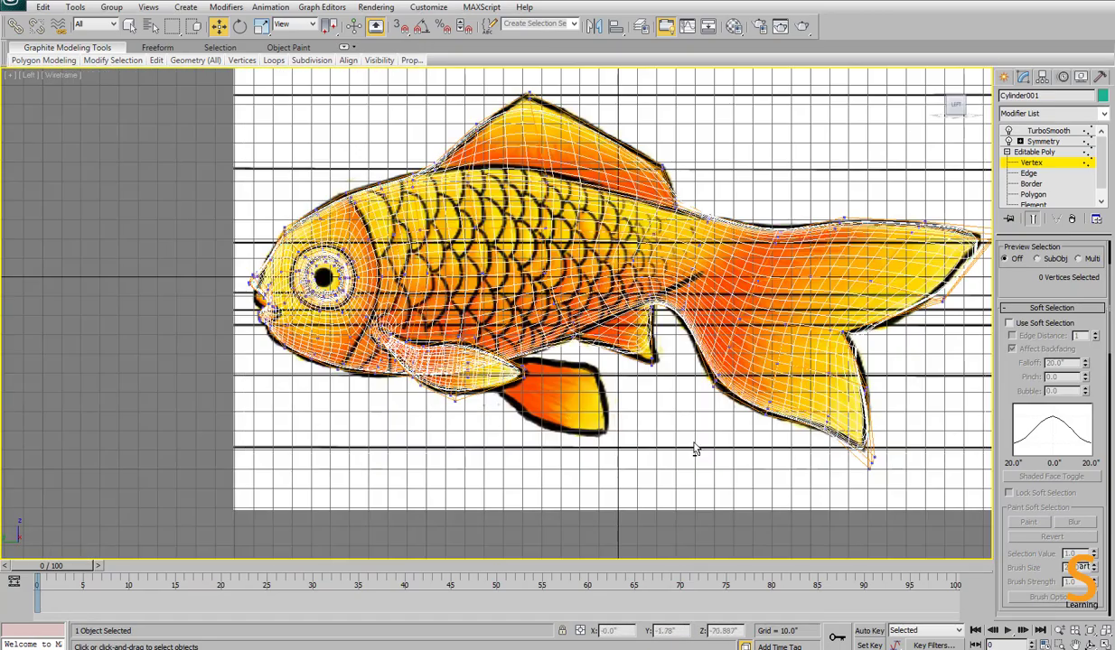
key(p)
key(F3)
mouse_move(694, 449)
alt+middle_down()
mouse_move(644, 318)
mouse_move(629, 369)
mouse_move(690, 439)
mouse_move(483, 325)
alt+middle_up()
Select the belly polygon behind the side fin, where the reference's pelvic fin attaches.
key(4)
key(l)
key(F3)
key(p)
key(F3)
scroll(483, 325, up, 3)
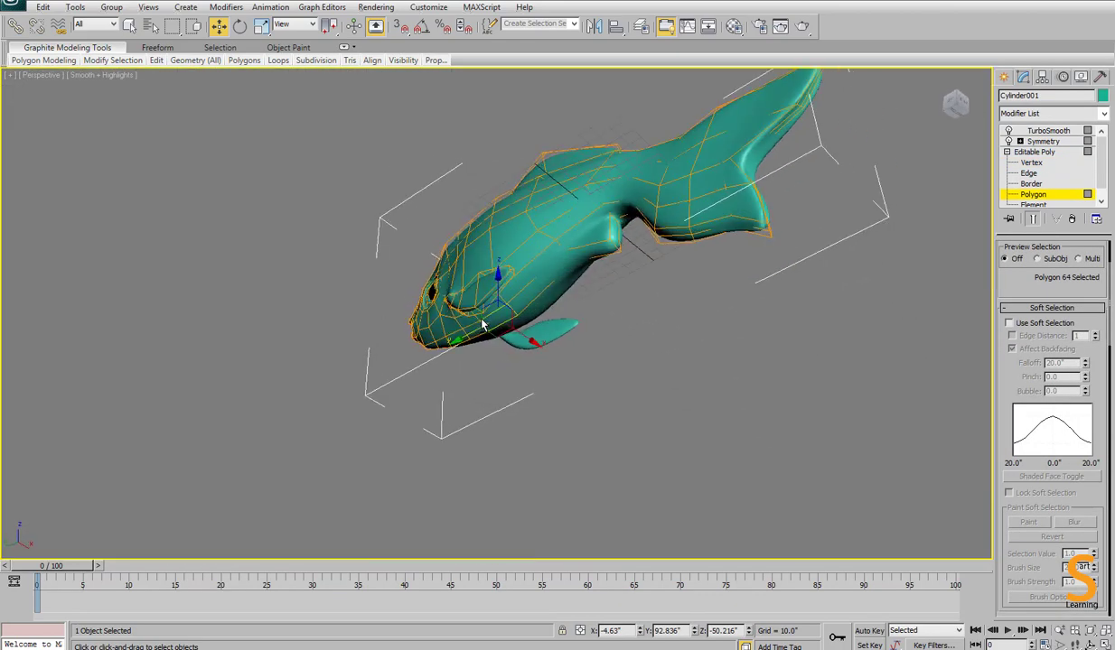
right_click(580, 339)
click(524, 295)
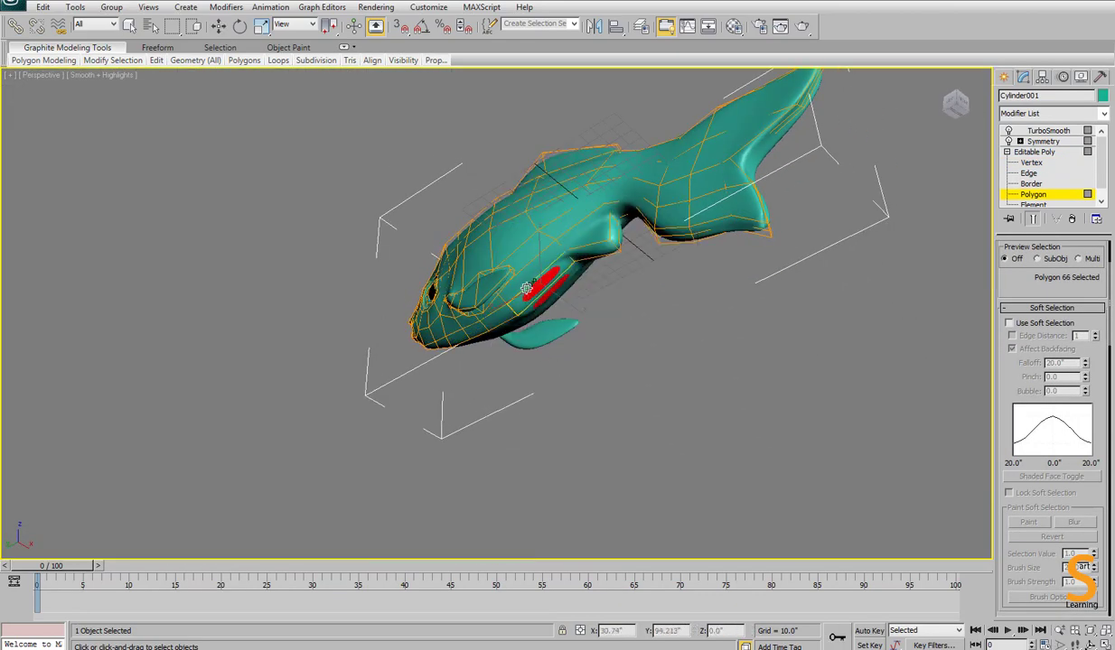
key(w)
mouse_move(488, 240)
alt+middle_down()
mouse_move(594, 370)
mouse_move(293, 485)
alt+middle_up()
key(l)
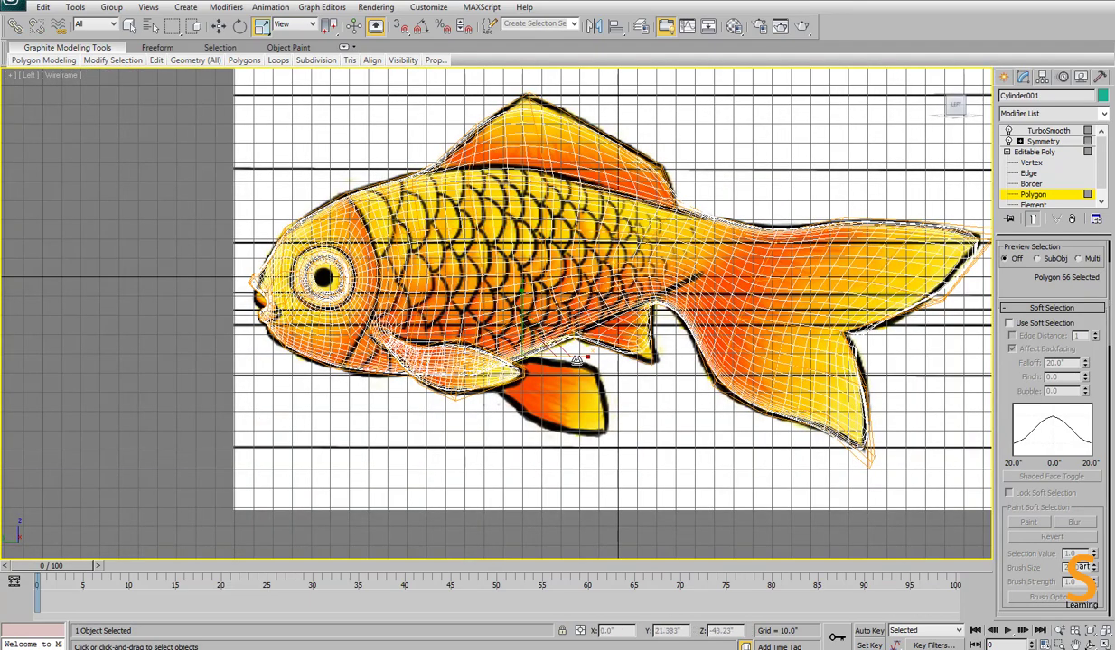
key(F3)
key(w)
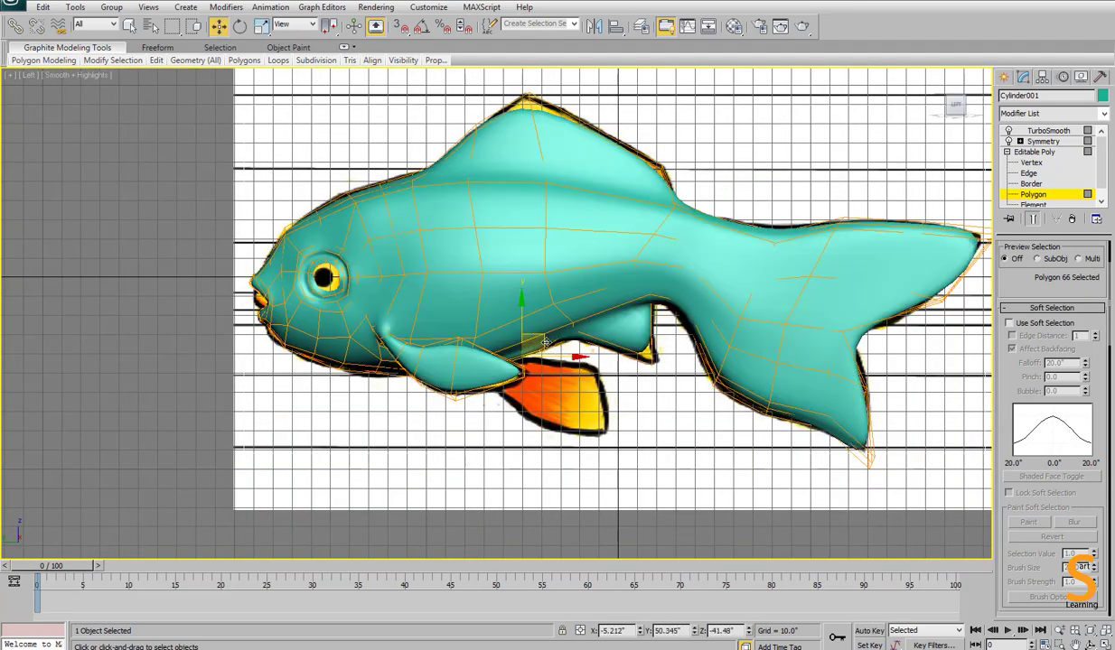
key(e)
key(p)
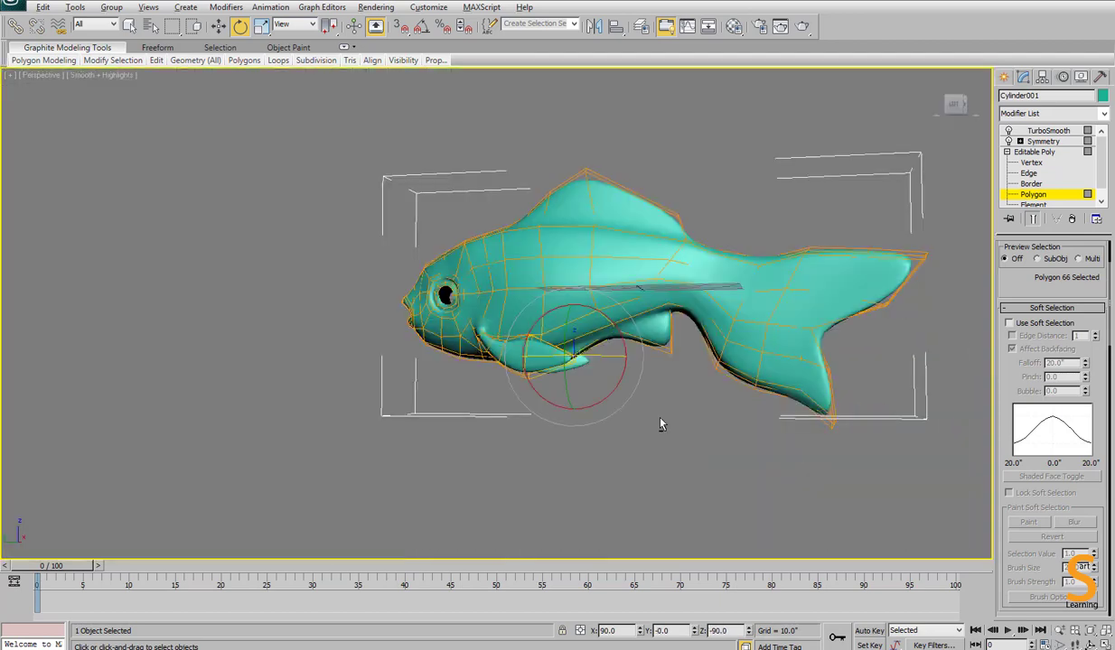
alt+middle_drag(659, 426, 978, 84)
Turn off the end-result display and extrude the selected belly polygon to start the pelvic fin.
click(1032, 218)
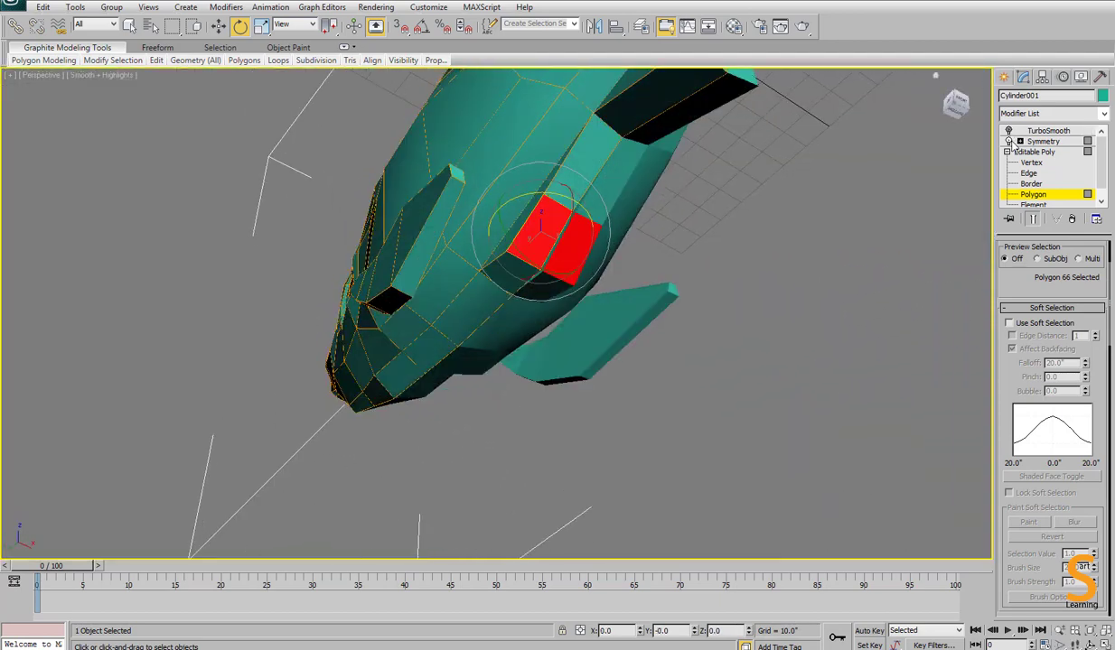
alt+middle_drag(813, 190, 561, 232)
click(316, 370)
key(Delete)
click(291, 366)
alt+middle_drag(298, 366, 710, 389)
right_click(746, 415)
click(709, 454)
drag(659, 371, 670, 299)
Move and reshape the extruded polygon in the left view to reach the end of the reference's pelvic fin.
key(l)
key(w)
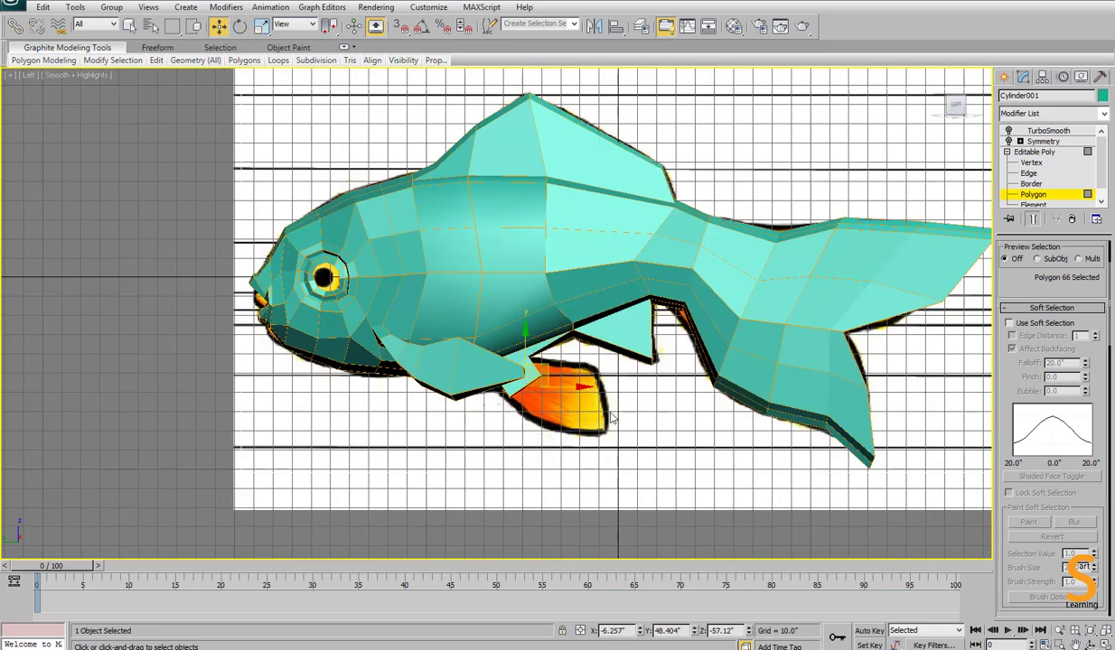
drag(523, 350, 588, 360)
key(e)
key(w)
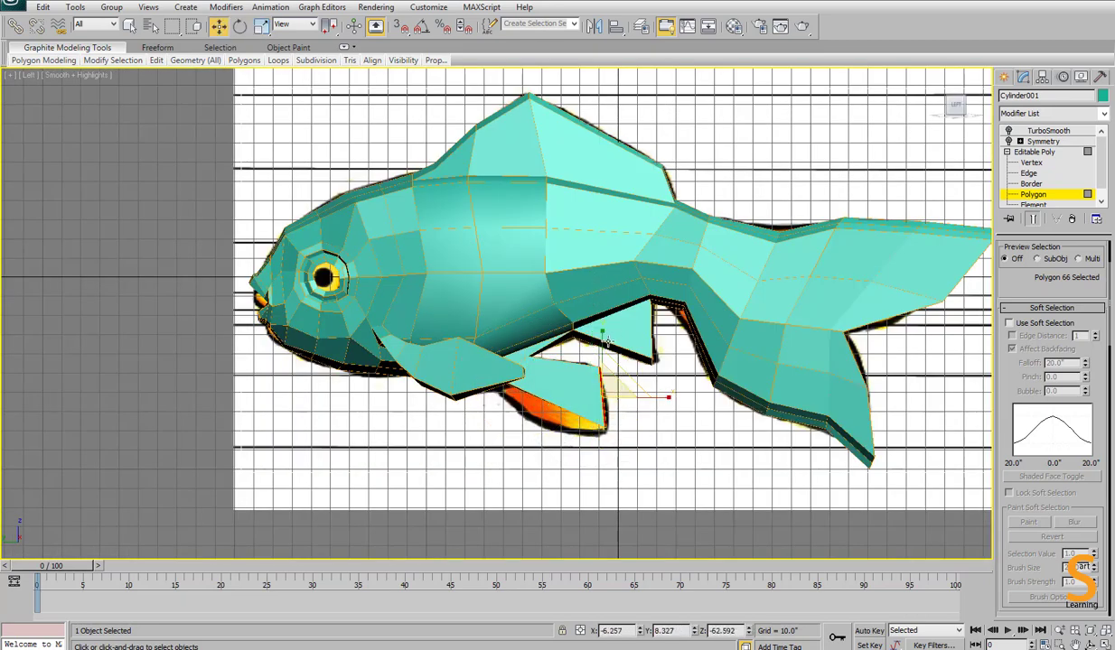
Connect an edge loop across the middle of the pelvic fin and fit its edges and lower vertices to the reference outline.
key(w)
key(2)
click(551, 359)
key(alt+r)
right_click(629, 409)
click(607, 458)
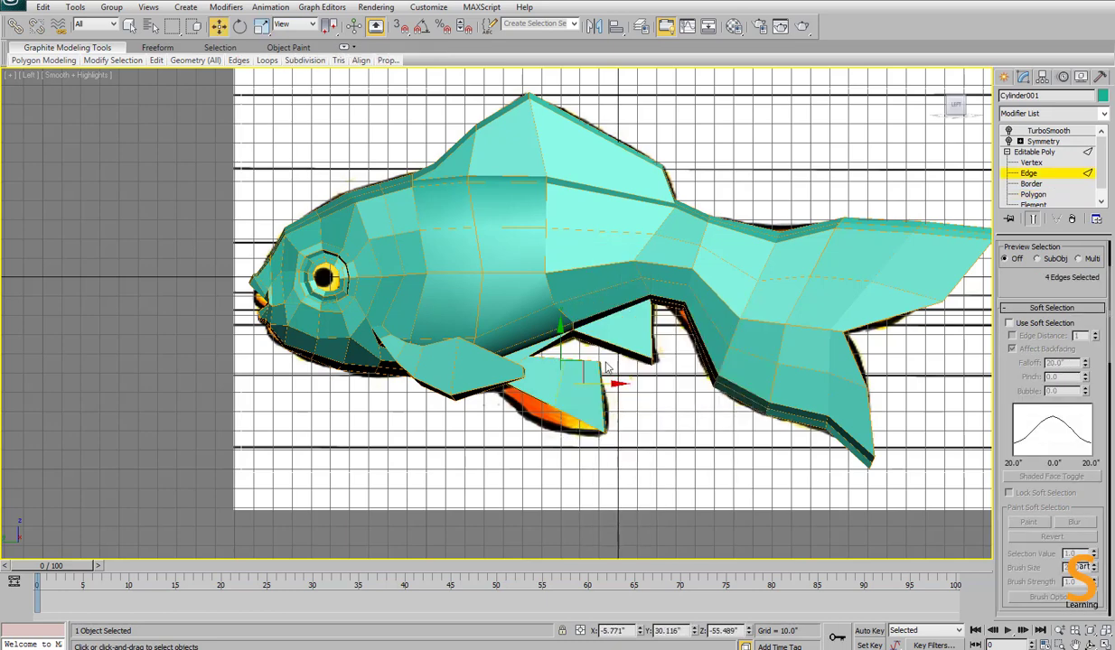
drag(581, 362, 575, 372)
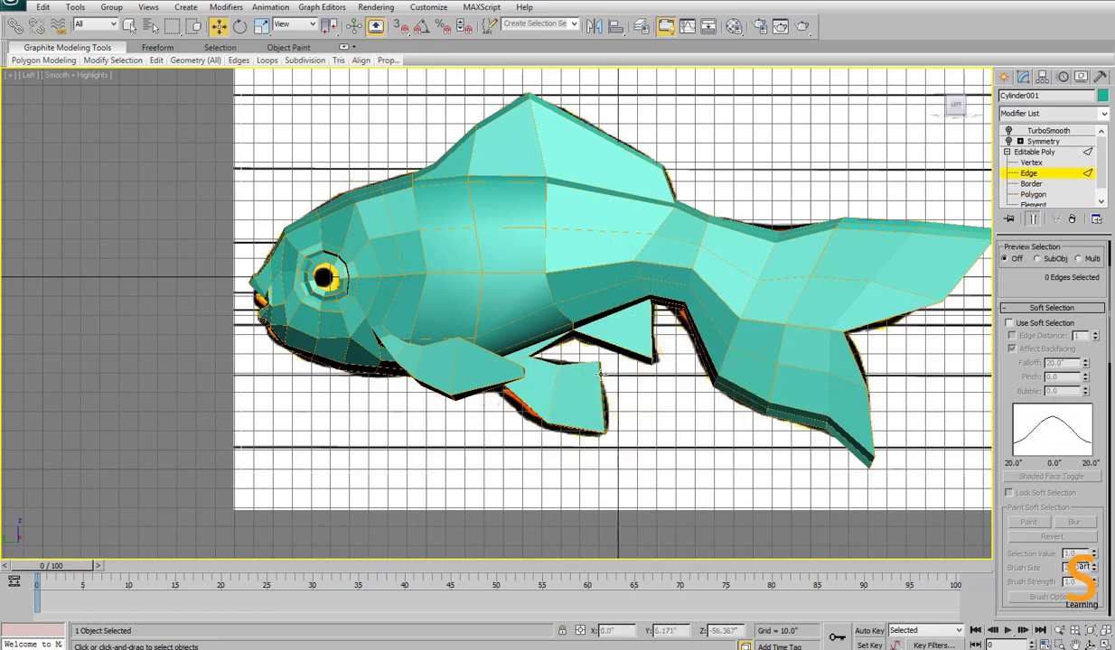
key(1)
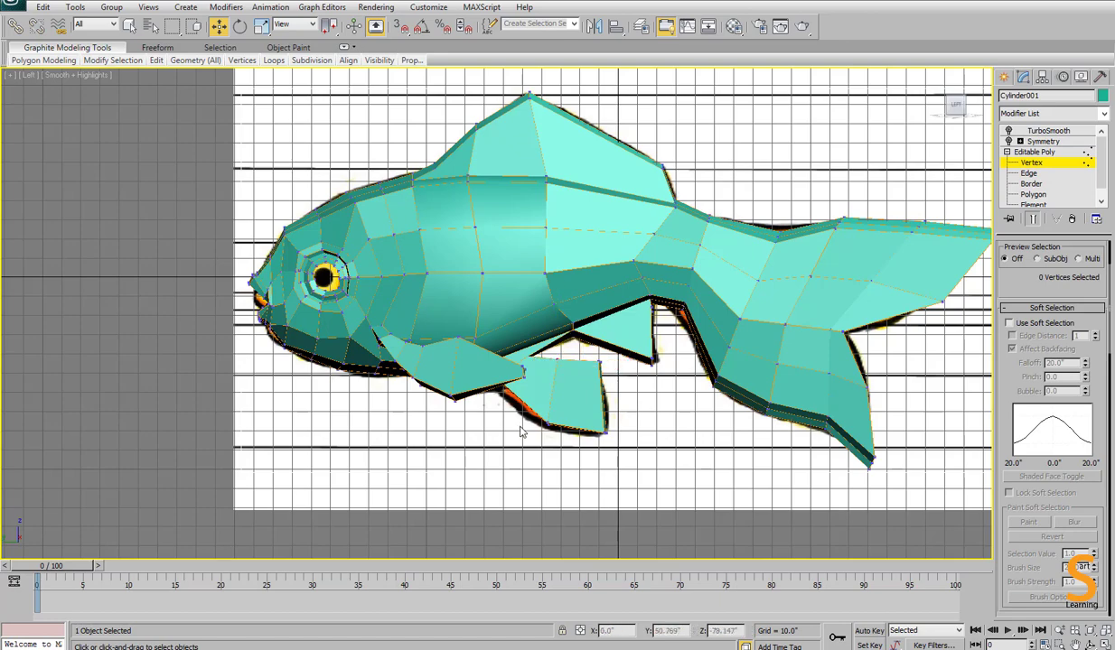
drag(572, 412, 568, 413)
Connect another edge loop near the base of the pelvic fin and fit it to the reference's lower outline.
key(2)
click(544, 357)
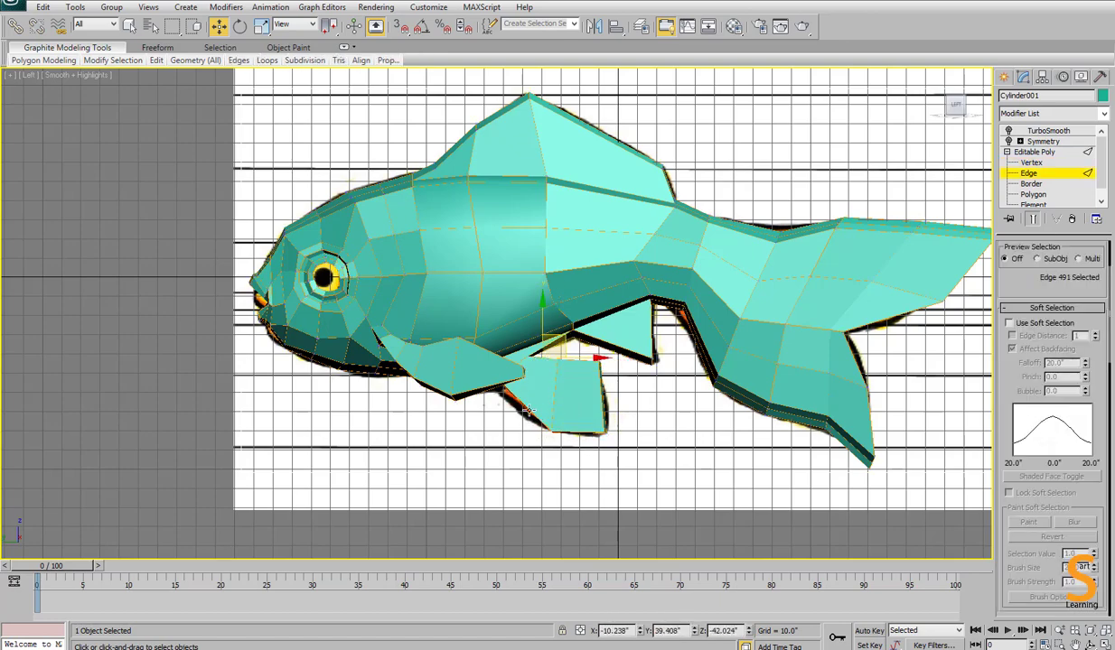
key(alt+r)
right_click(628, 405)
click(609, 451)
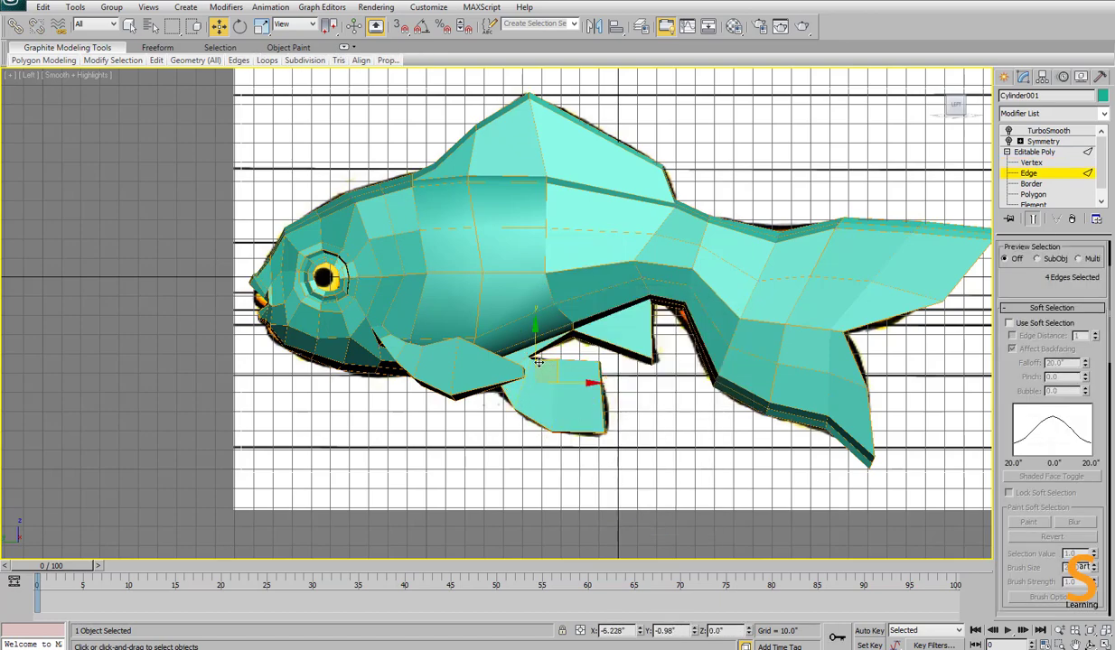
Move the pelvic fin's end and base edges sideways in the perspective view to adjust the fin's thickness.
key(alt+w)
click(598, 406)
key(alt+w)
alt+middle_drag(719, 378, 662, 376)
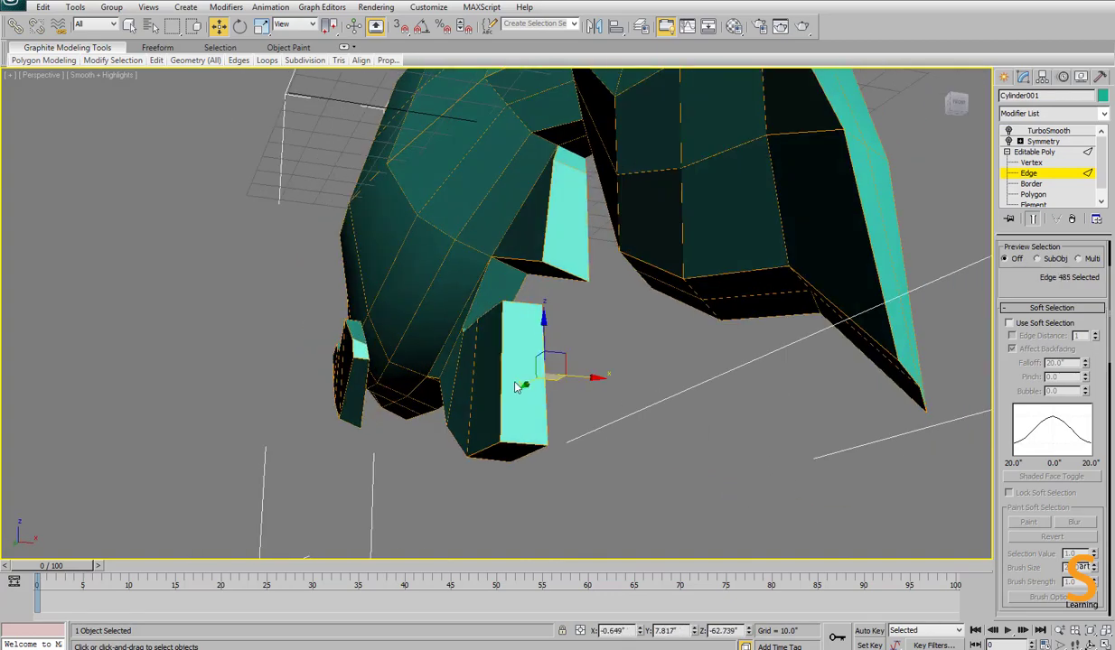
mouse_move(533, 374)
mouse_down()
mouse_move(557, 379)
mouse_move(526, 392)
mouse_up()
alt+middle_drag(572, 359, 575, 403)
click(468, 433)
drag(508, 470, 526, 471)
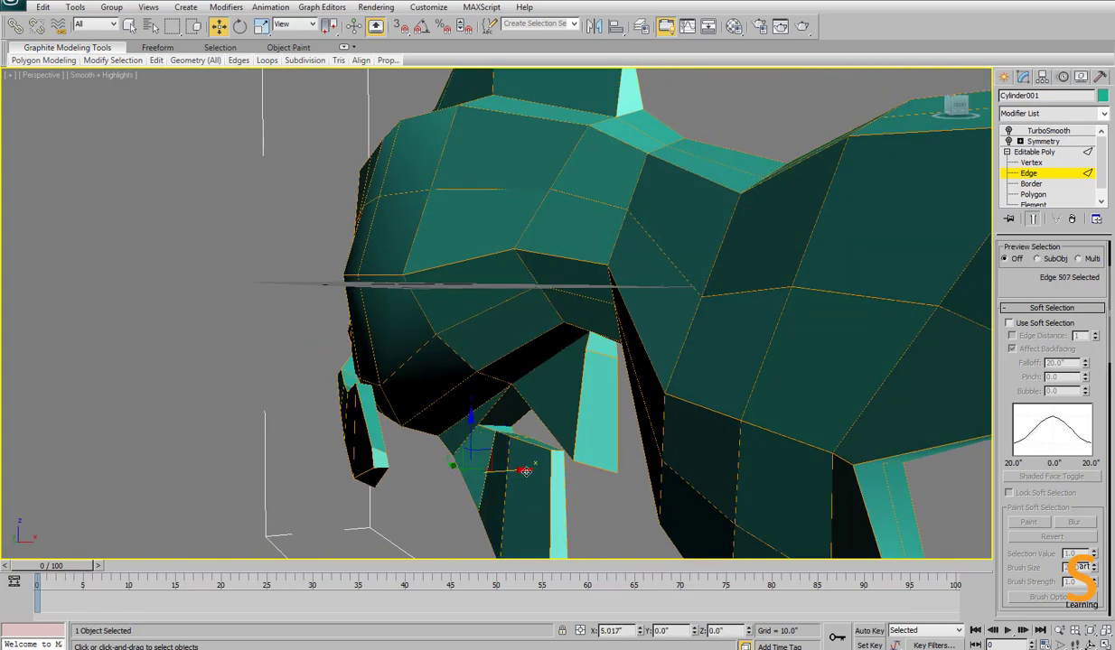
click(332, 516)
Turn on Symmetry and TurboSmooth and examine how the mirrored pelvic fins look on the smoothed fish.
scroll(333, 516, down, 3)
alt+middle_drag(434, 470, 698, 437)
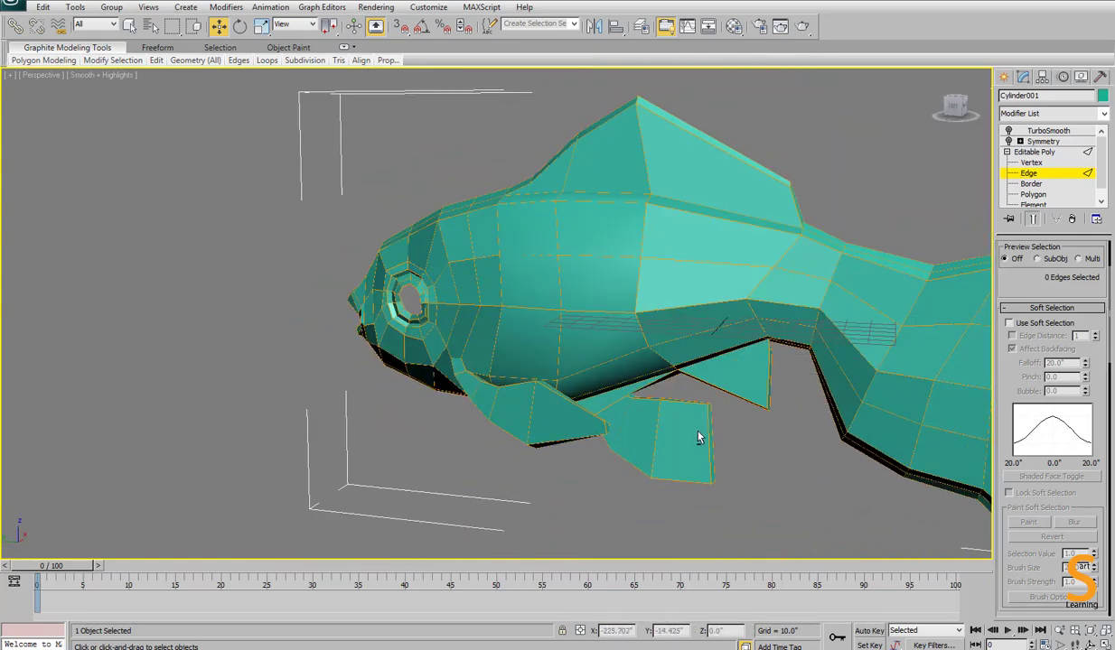
click(1009, 141)
click(1008, 131)
alt+middle_drag(759, 378, 292, 411)
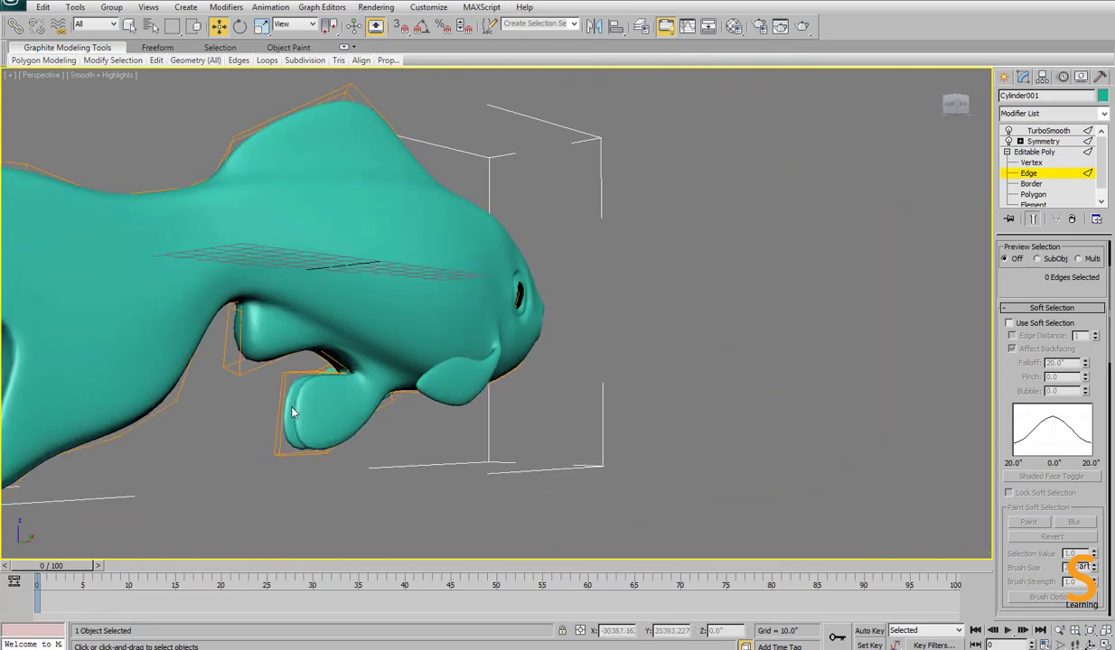
Turn off TurboSmooth and Symmetry and delete the polygons on the inner side of the pelvic fin.
click(1009, 131)
click(1009, 142)
key(4)
click(358, 401)
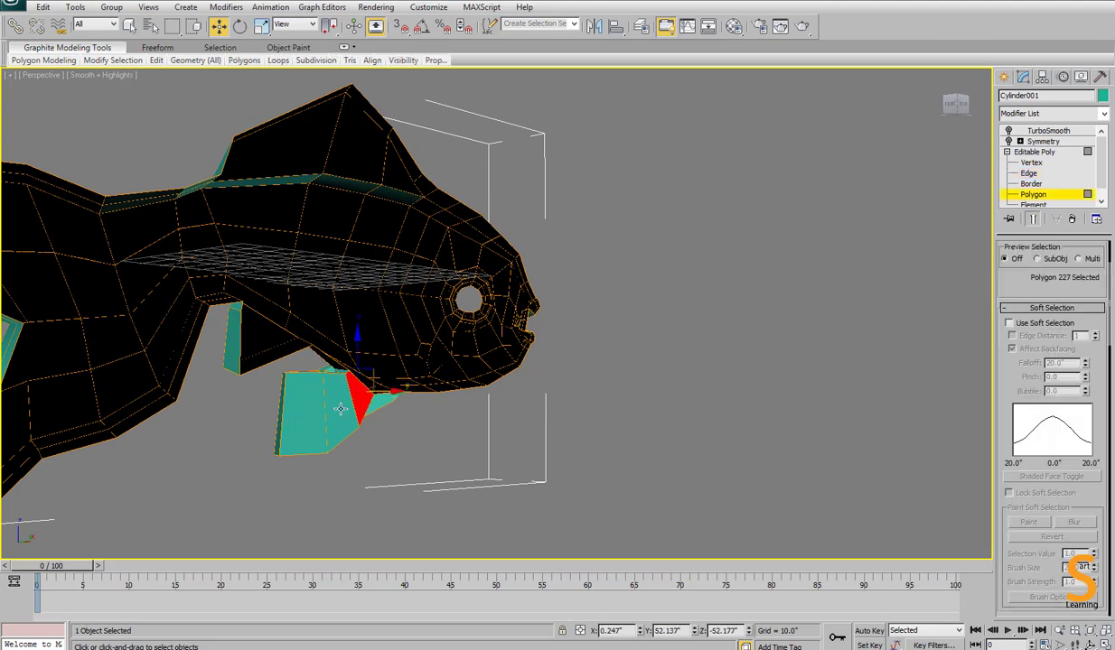
ctrl+click(341, 409)
ctrl+click(309, 411)
click(593, 390)
Turn on Symmetry and TurboSmooth and examine the seam between the two pelvic fin halves from below.
click(1032, 152)
click(1039, 130)
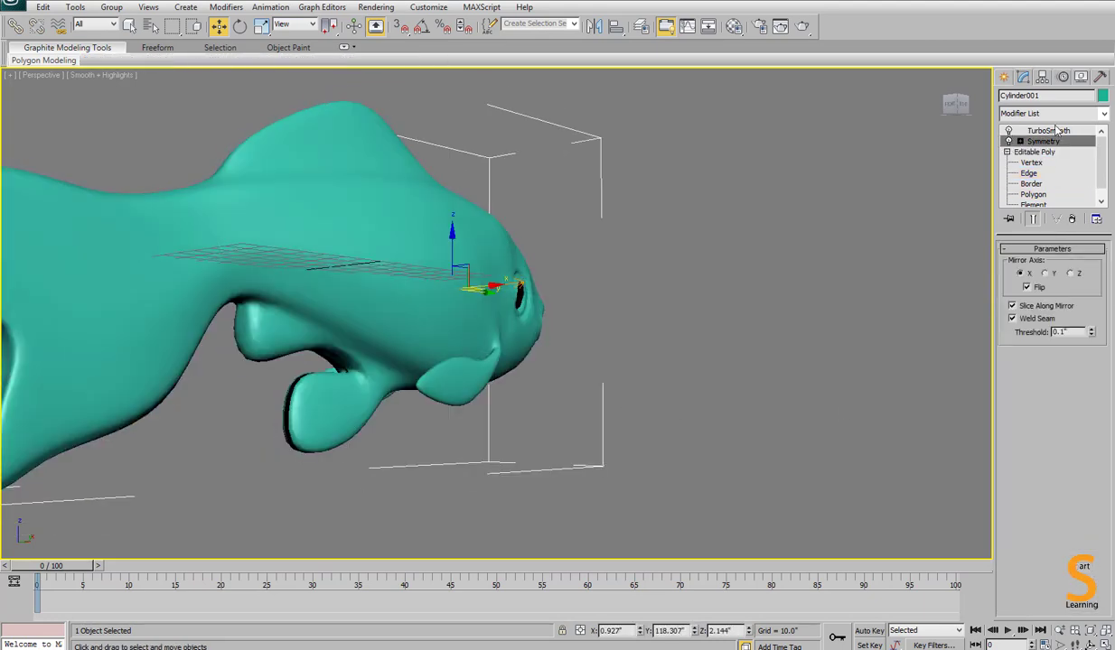
click(681, 374)
alt+middle_drag(680, 374, 475, 315)
click(1002, 79)
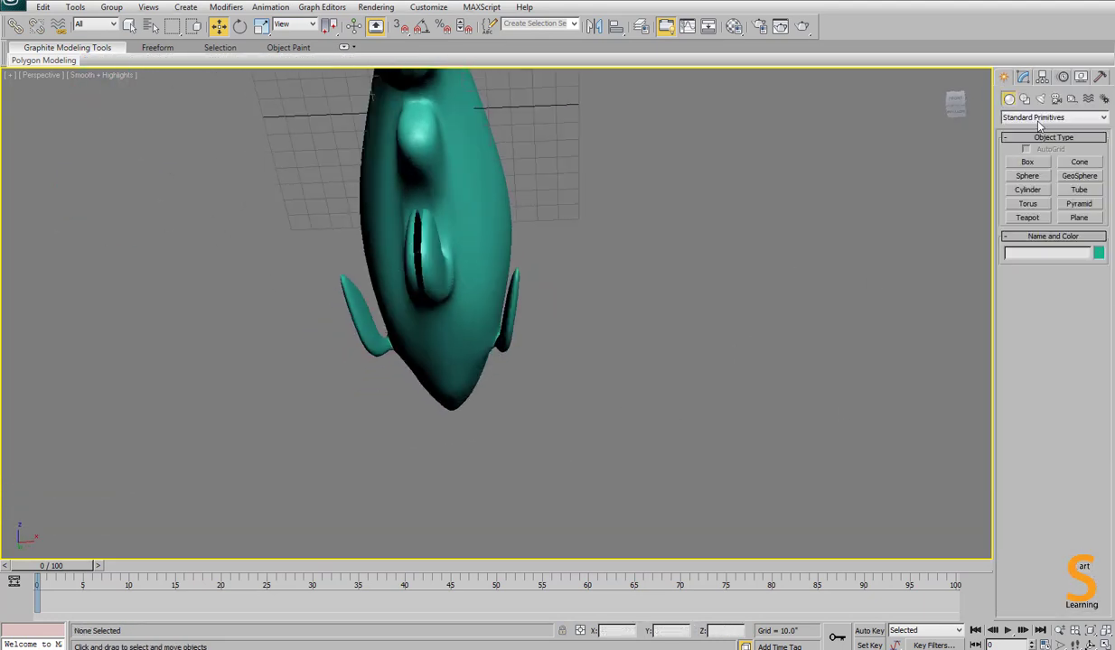
click(1021, 79)
key(ctrl+z)
click(519, 204)
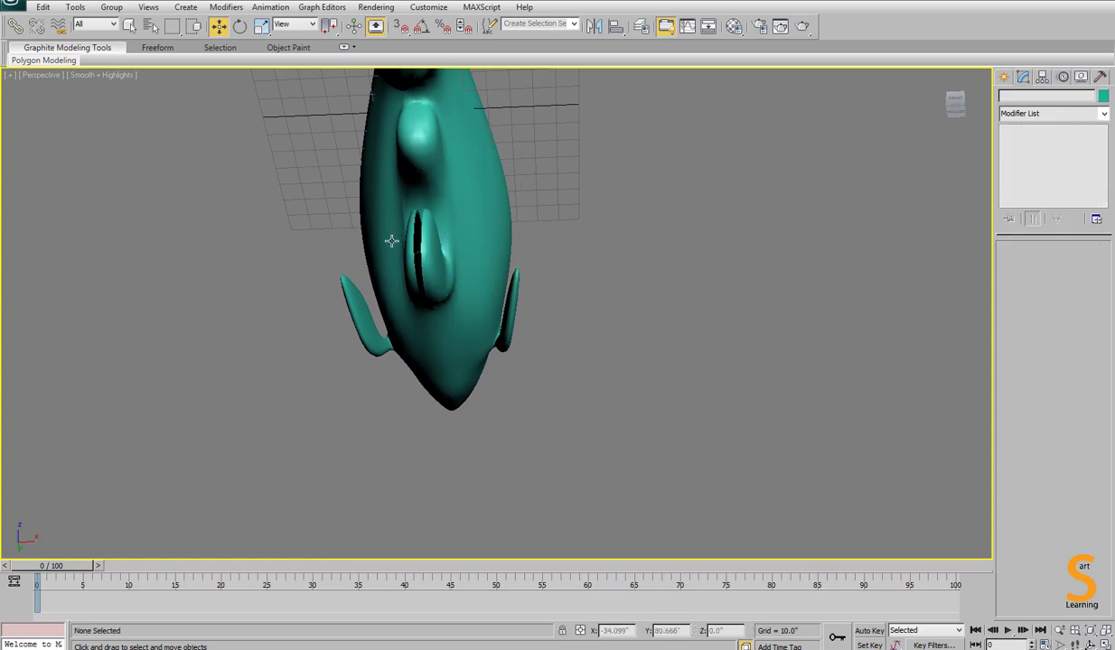
Turn off TurboSmooth and Symmetry on the fish and adjust the pelvic fin's open inner edges along the mirror plane.
click(390, 241)
click(1008, 131)
click(1008, 141)
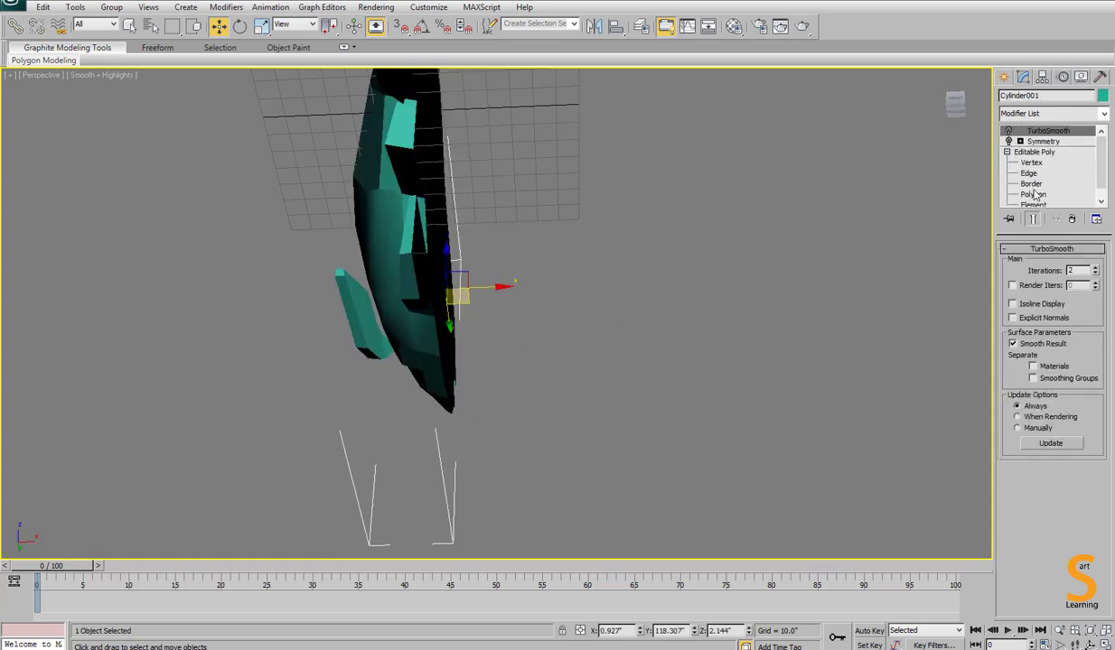
click(1036, 186)
key(2)
double_click(421, 287)
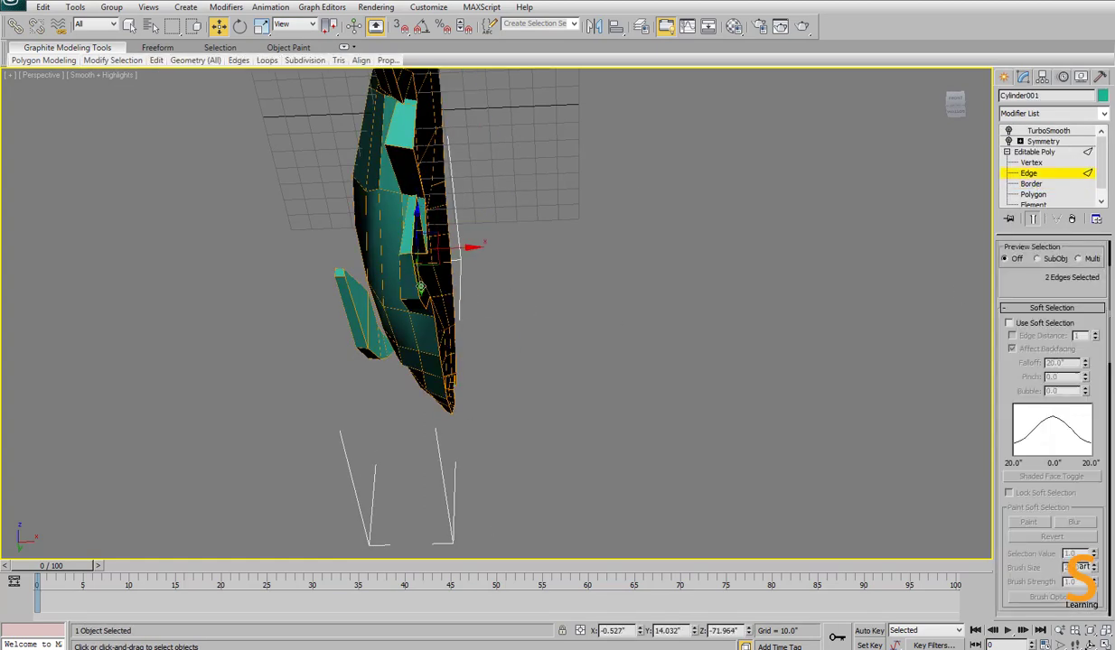
click(1036, 224)
alt+middle_drag(516, 269, 374, 346)
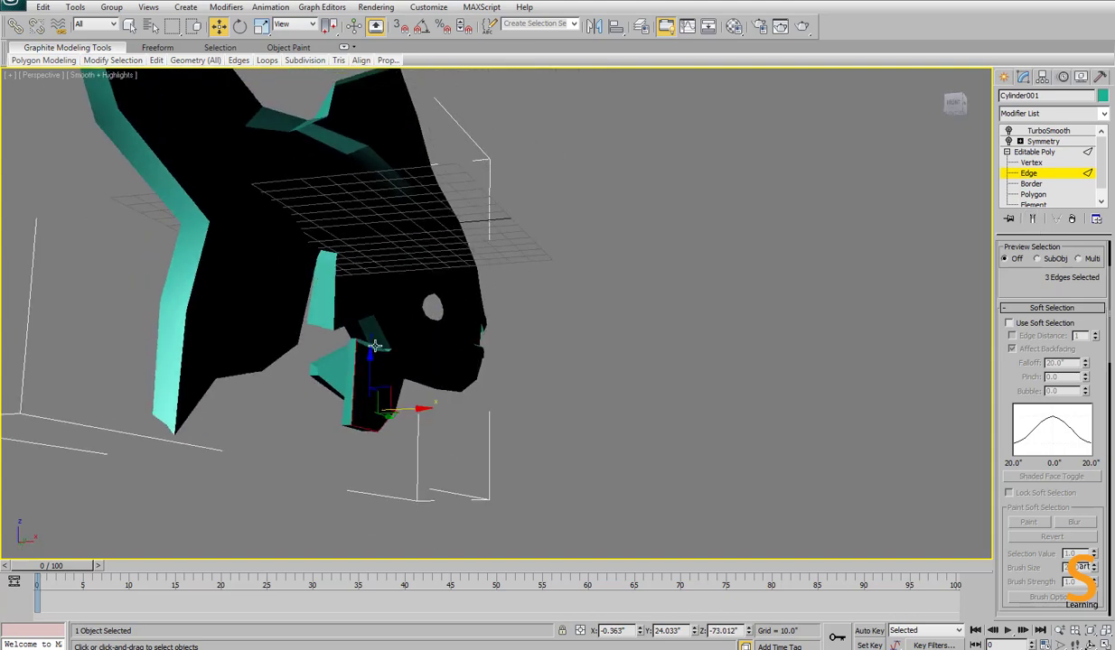
alt+middle_drag(487, 348, 561, 295)
Show the mirrored half and move the pelvic fin's front and base edges sideways to close the seam.
click(465, 296)
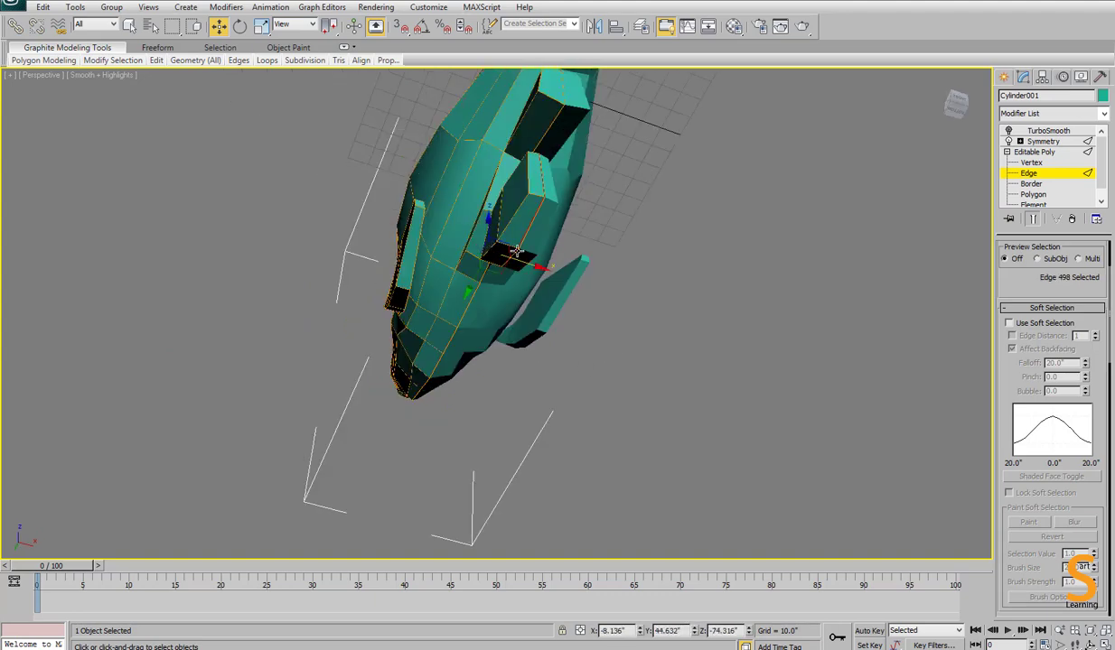
drag(516, 252, 538, 269)
alt+middle_drag(627, 262, 165, 318)
scroll(597, 450, down, 3)
scroll(684, 396, up, 7)
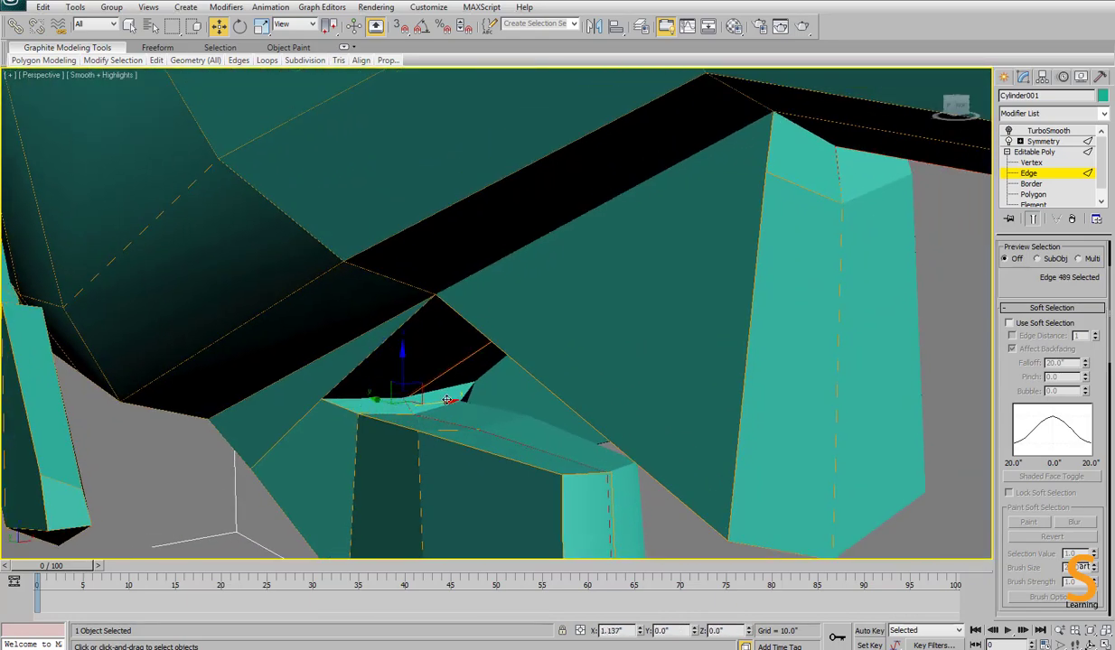
click(1028, 152)
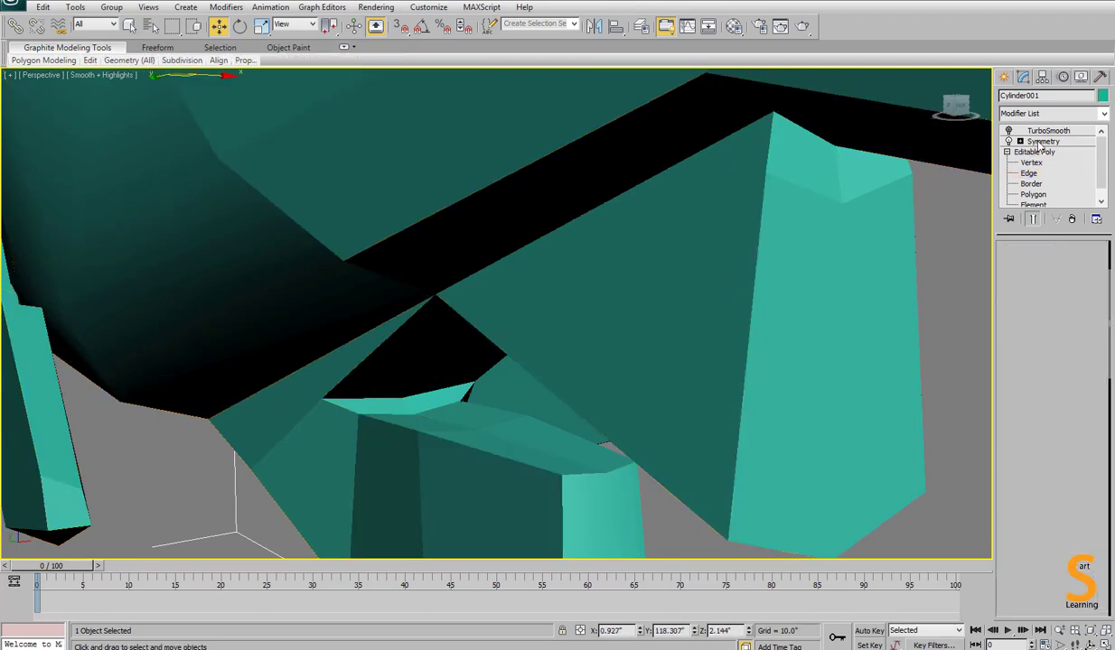
Turn TurboSmooth back on, deselect the fish and examine its whole shape from several angles.
click(1028, 141)
click(1008, 131)
click(944, 216)
scroll(468, 245, down, 7)
alt+middle_drag(468, 245, 632, 409)
scroll(633, 409, down, 4)
key(l)
scroll(699, 374, down, 3)
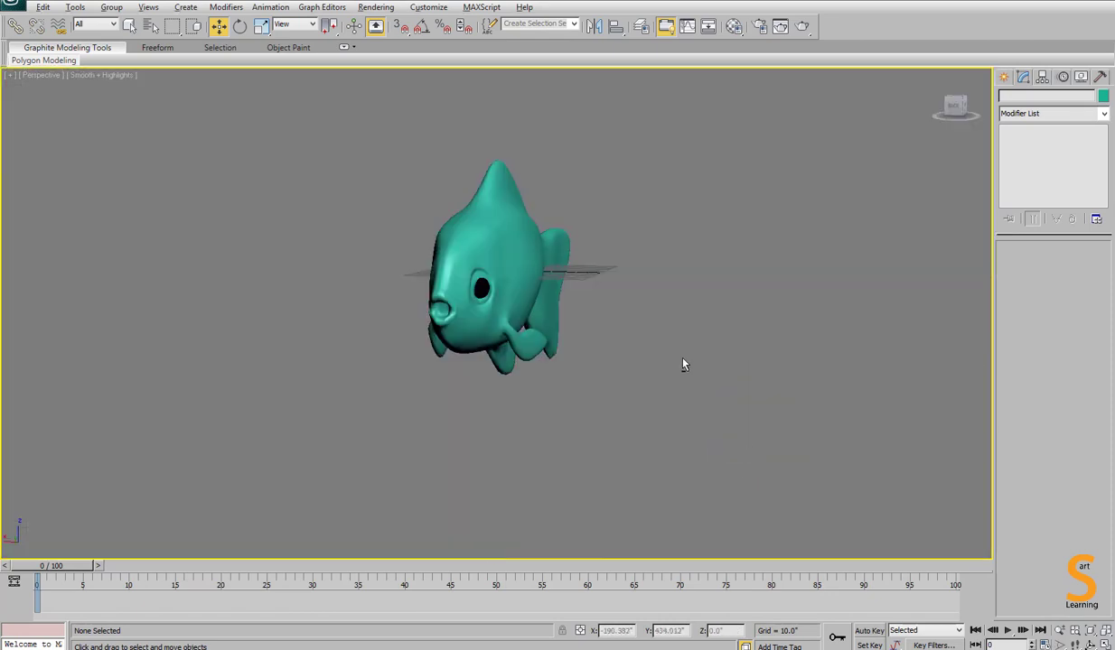
click(1003, 77)
click(1027, 176)
key(alt+w)
key(alt+w)
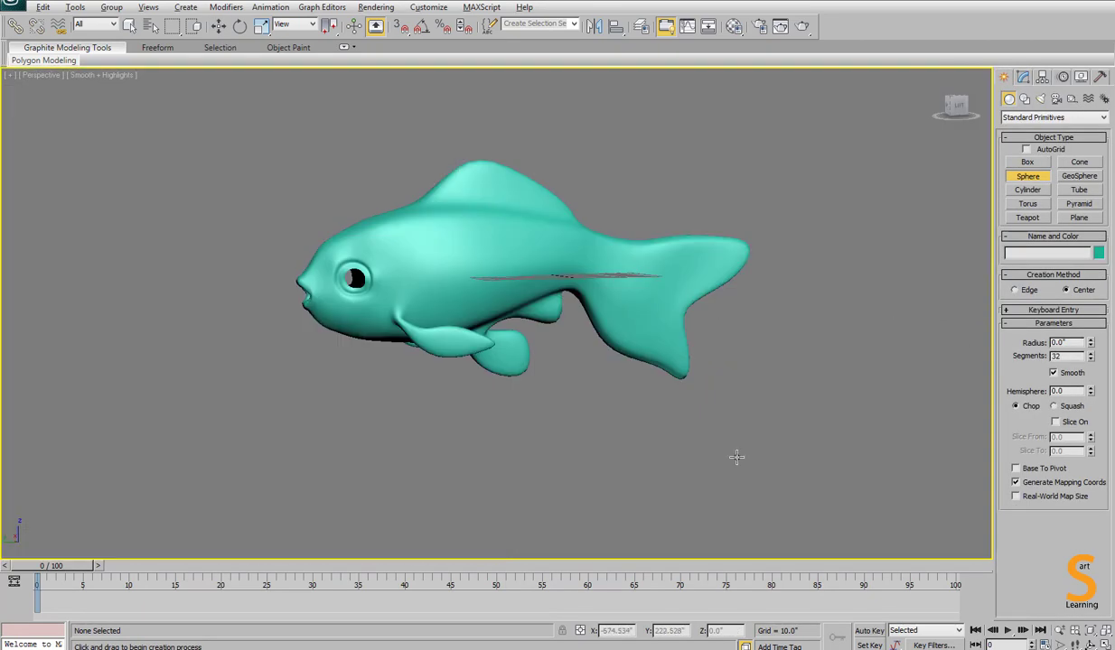
right_click(736, 456)
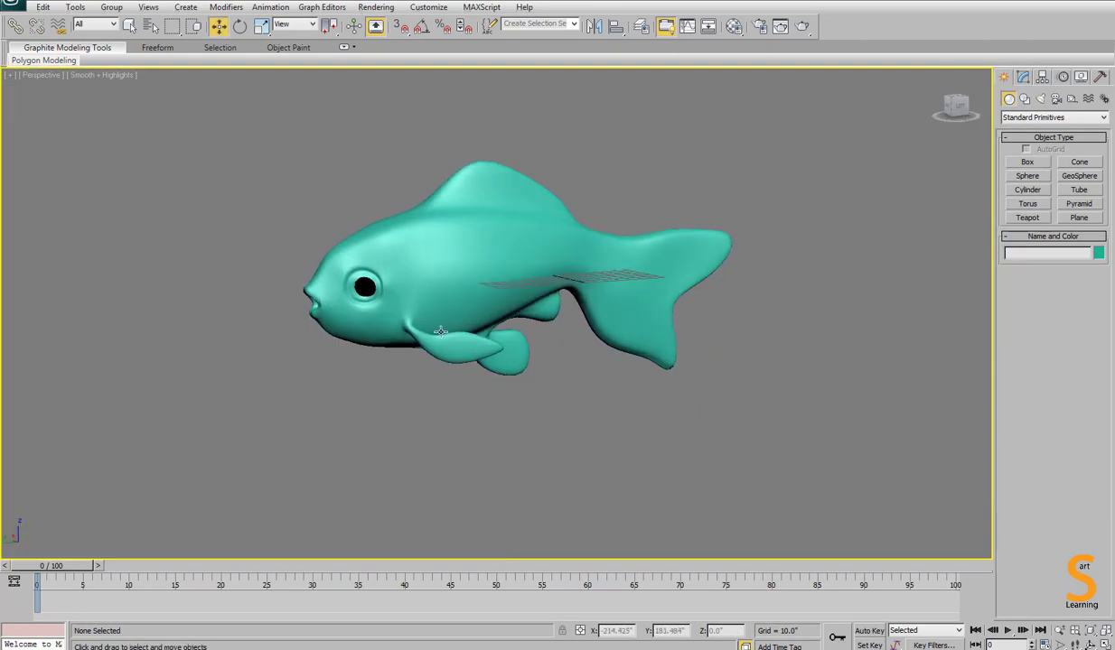
Select the four tip vertices of the pectoral fin and move them outward to the reference fin's tip in the back view.
click(518, 353)
click(1023, 76)
click(1037, 165)
alt+middle_drag(565, 365, 543, 394)
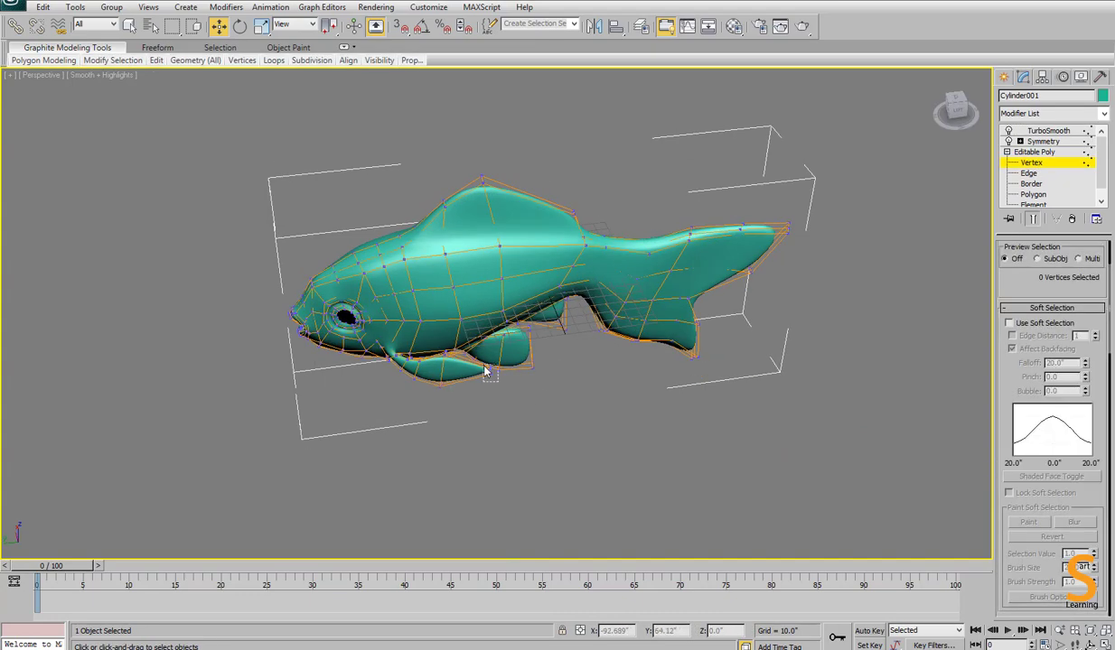
drag(497, 363, 472, 389)
alt+middle_drag(479, 401, 469, 386)
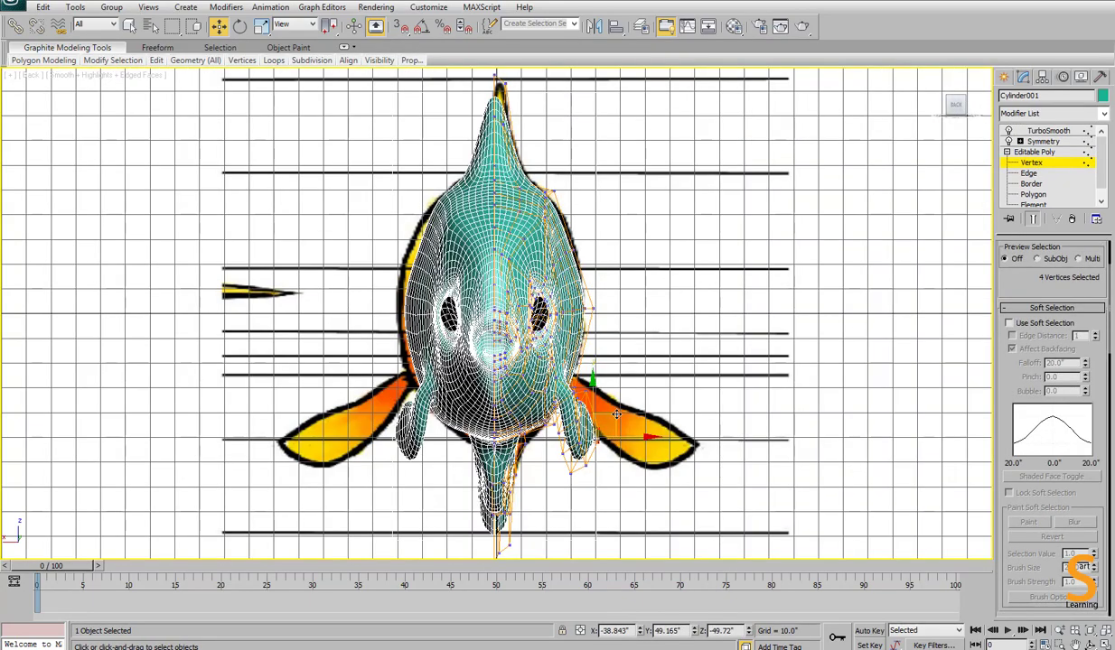
drag(664, 452, 804, 426)
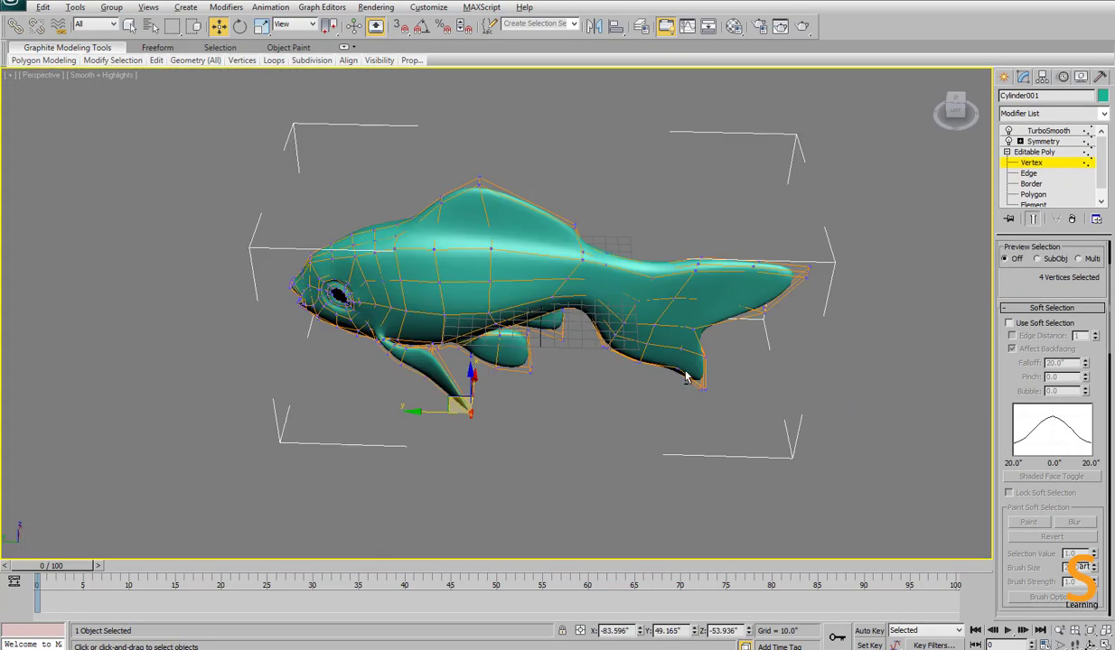
Move the pectoral fin's middle edges outward in the back view to match the reference, and scale them to shape the fin.
alt+middle_drag(474, 398, 453, 406)
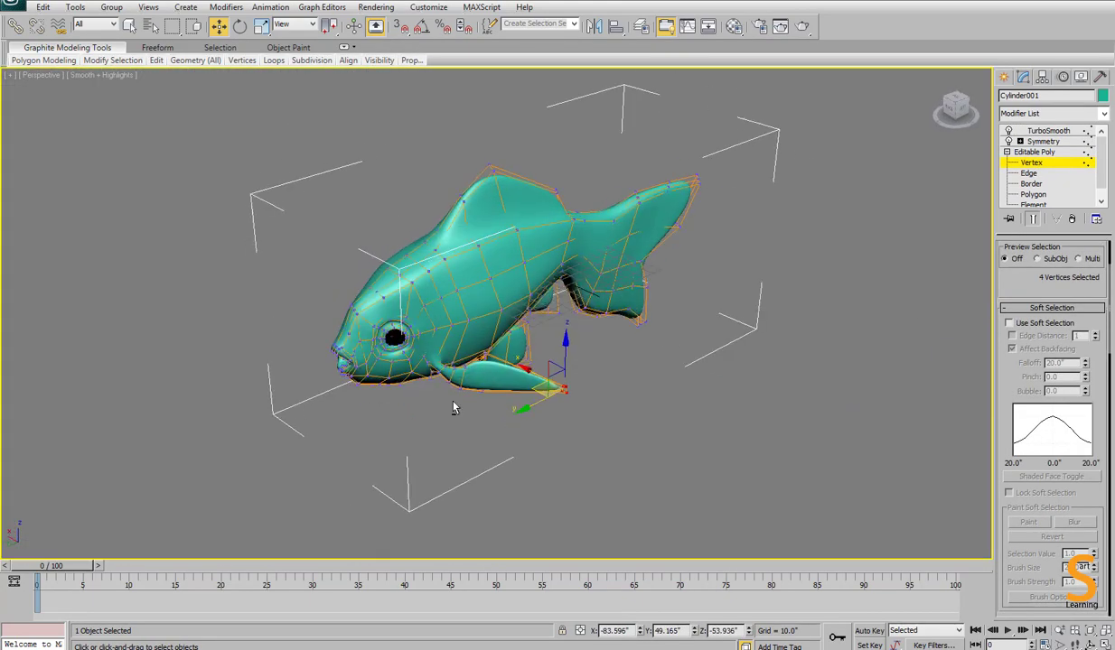
scroll(434, 424, up, 6)
alt+middle_drag(417, 440, 550, 452)
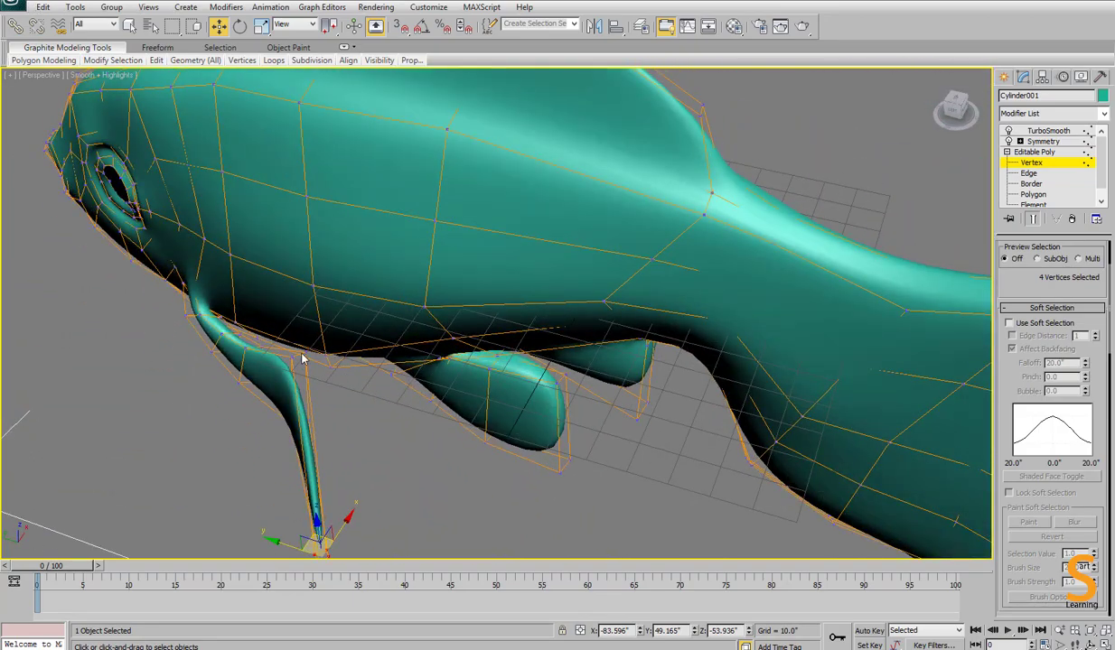
key(2)
click(300, 355)
alt+middle_drag(311, 354, 386, 264)
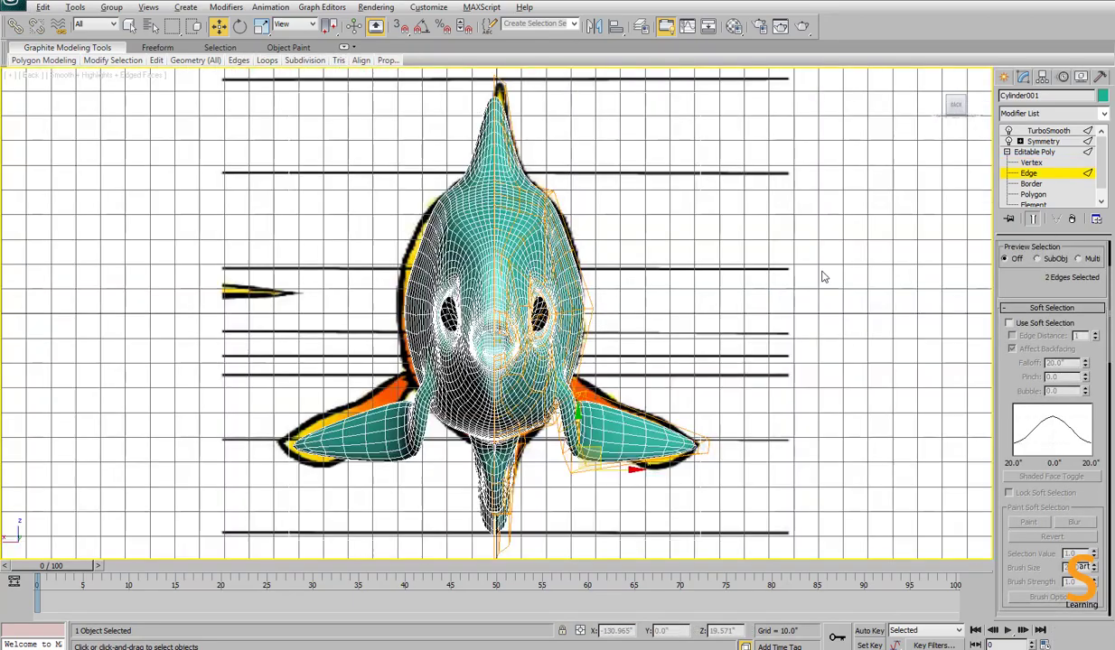
drag(602, 446, 661, 448)
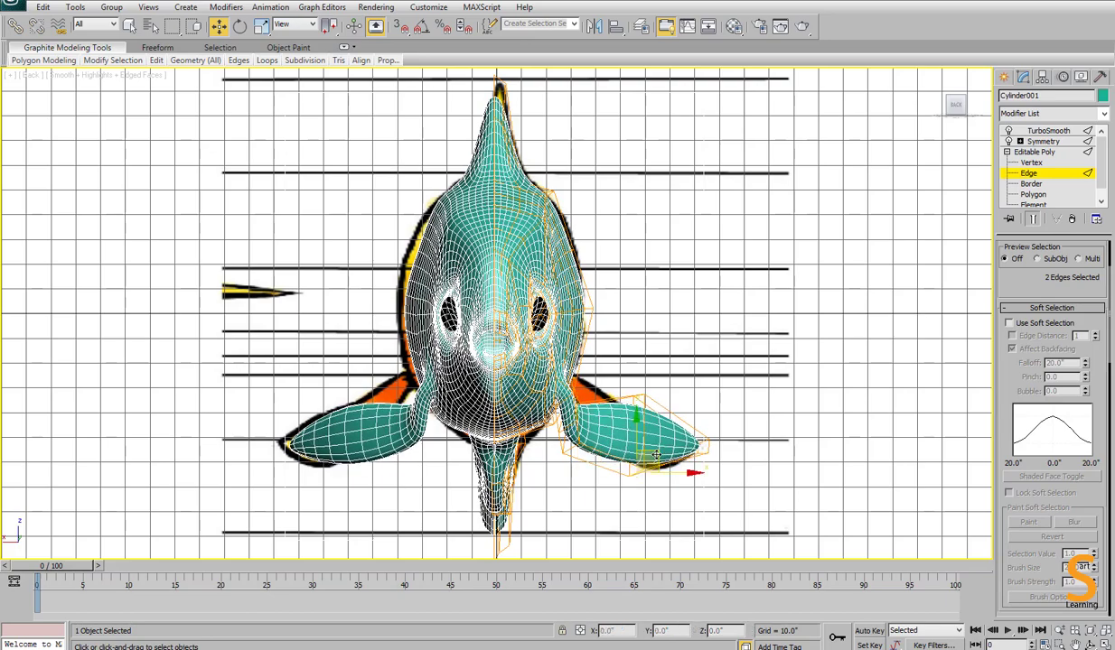
key(r)
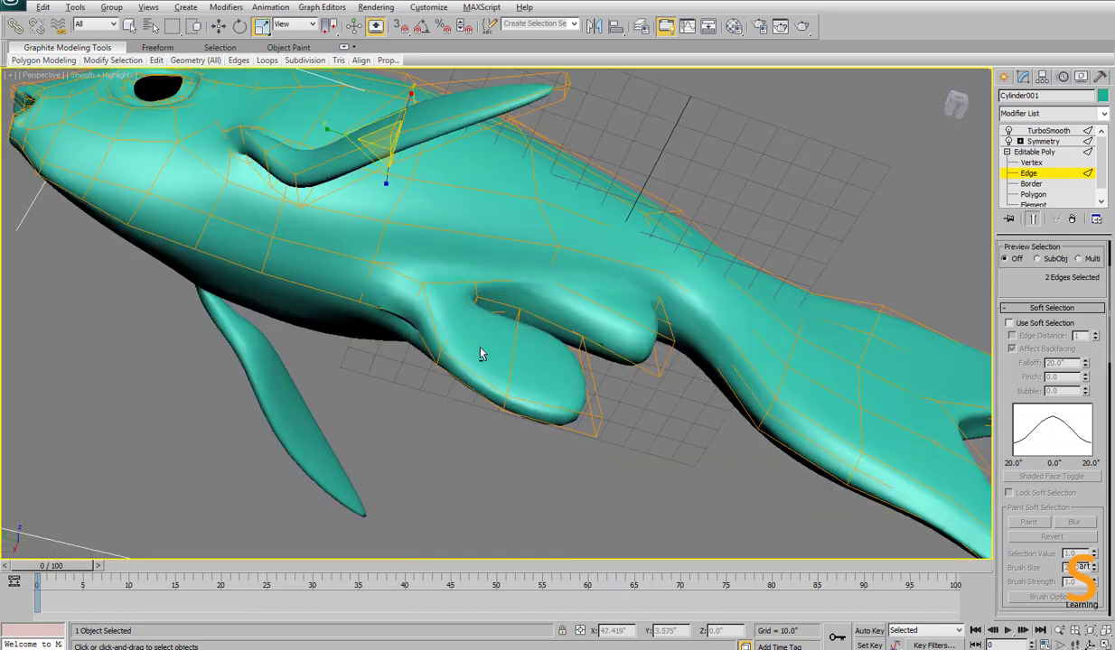
Move, rotate and scale the four edges near the pectoral fin's base to follow the reference in the back view.
mouse_move(481, 351)
alt+middle_down()
mouse_move(525, 462)
mouse_move(505, 271)
mouse_move(480, 174)
mouse_move(502, 181)
alt+middle_up()
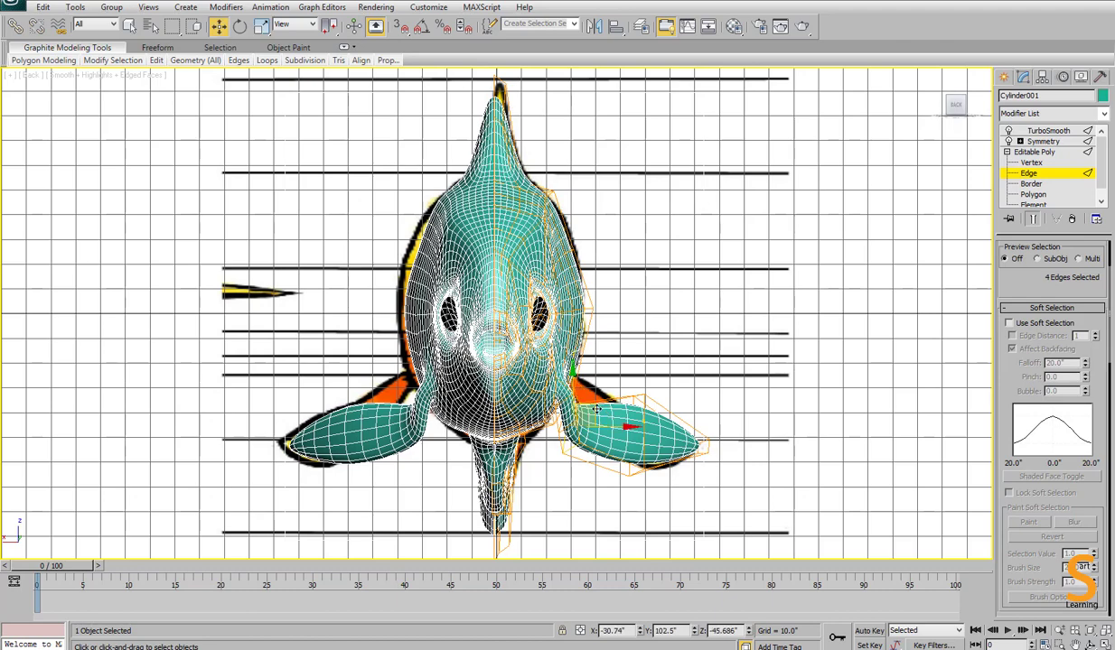
drag(596, 410, 617, 396)
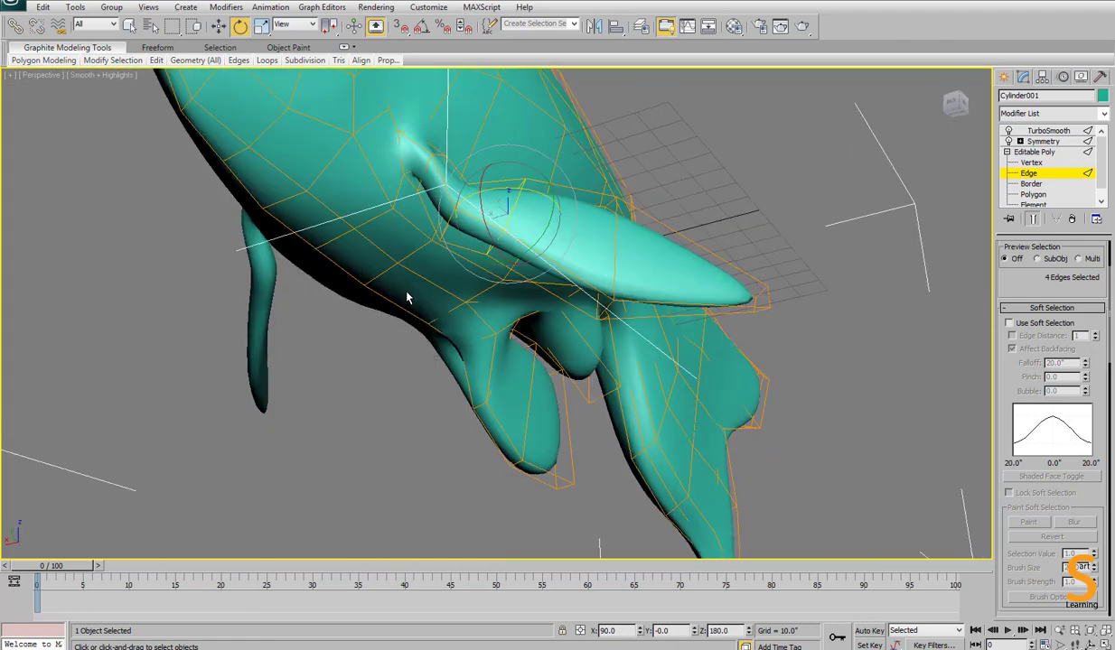
alt+middle_drag(406, 296, 420, 300)
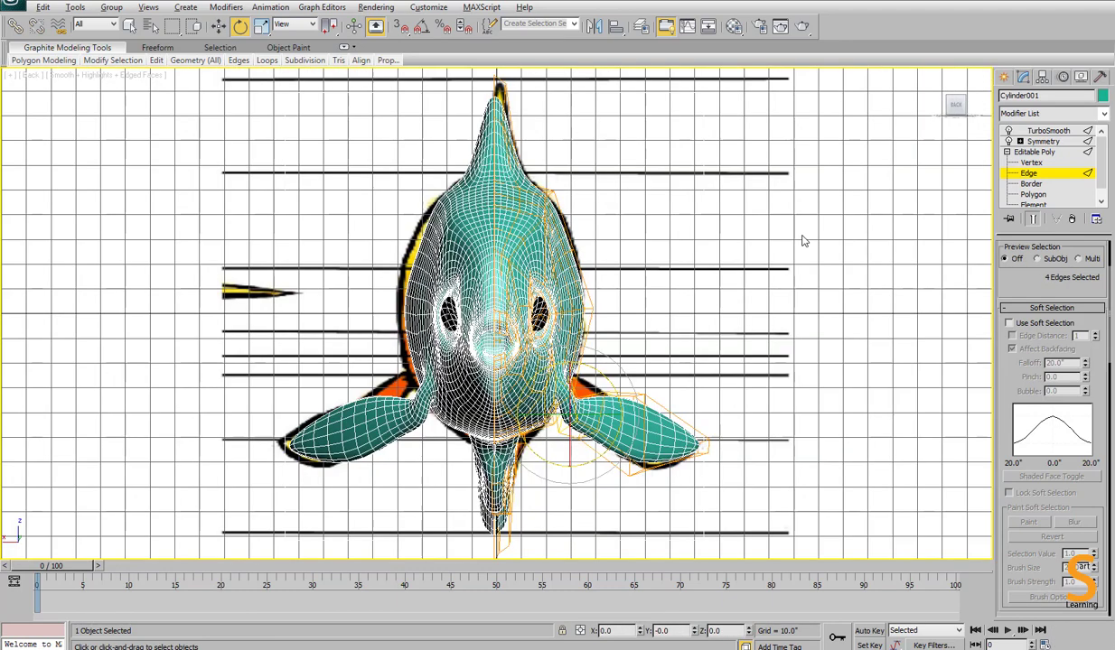
key(w)
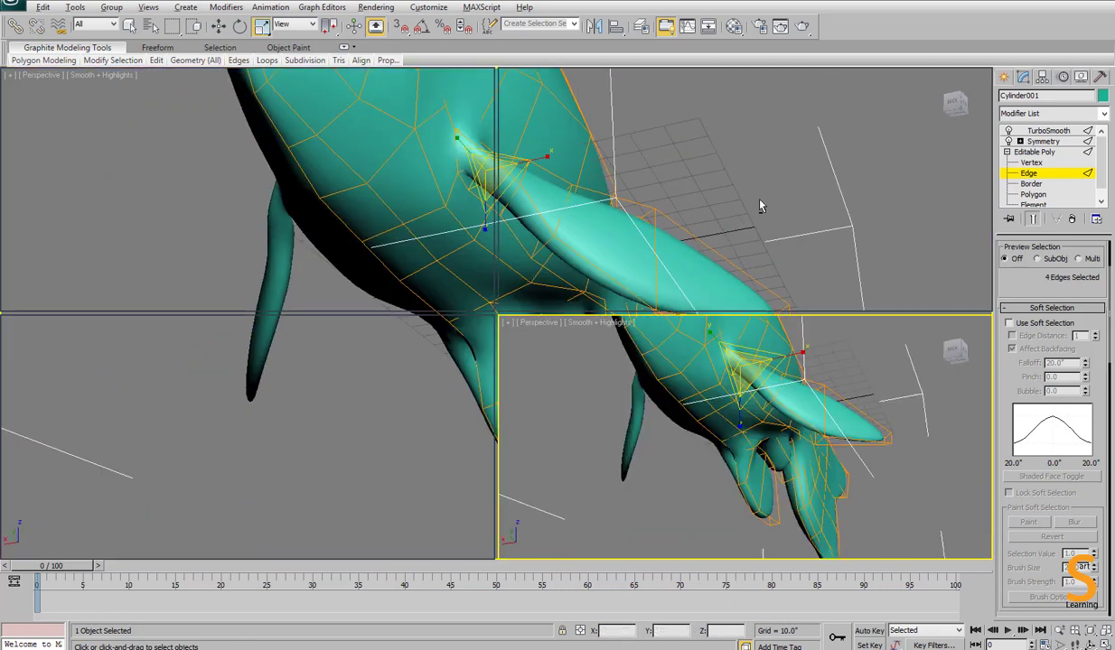
key(w)
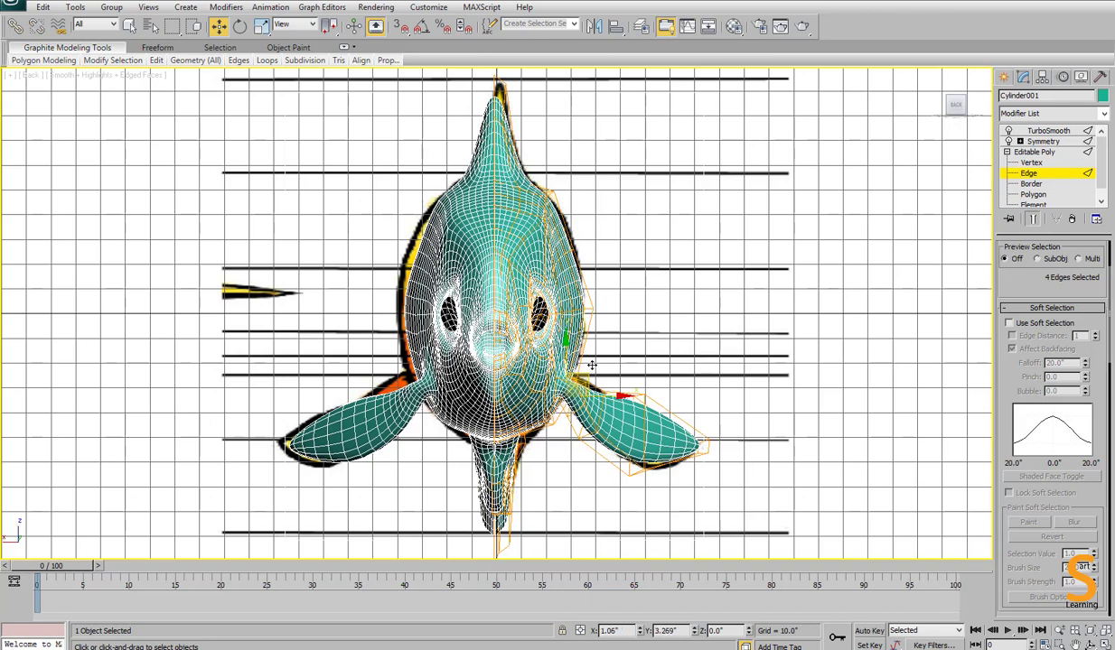
Leave edge editing and examine the smoothed fish and its spread pectoral fins from several angles.
click(1034, 151)
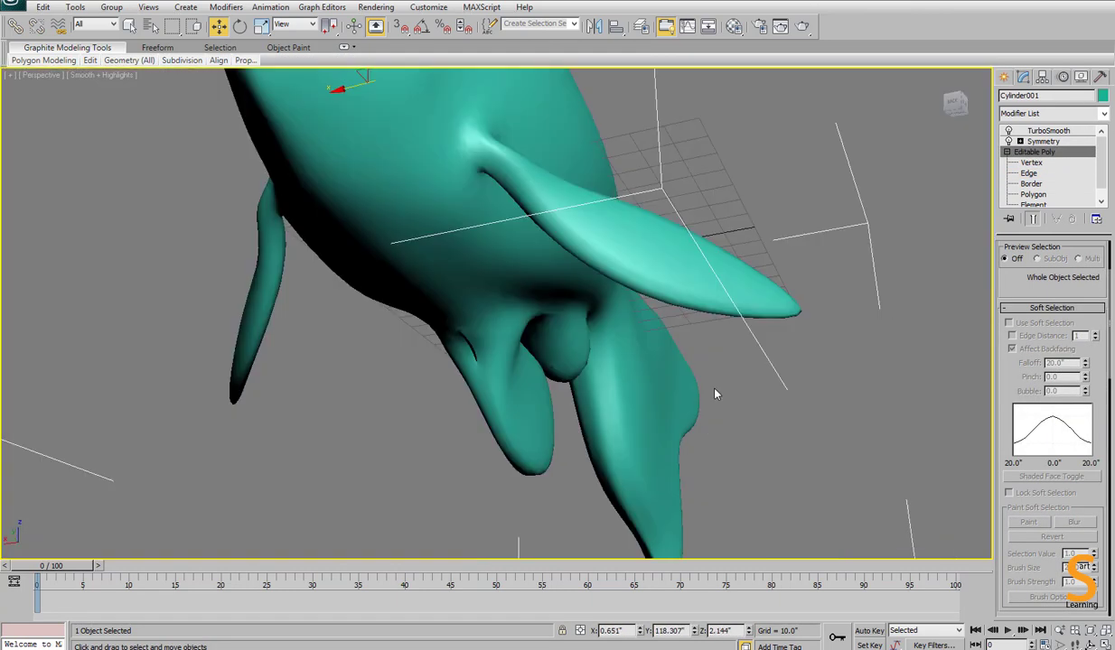
alt+middle_drag(644, 390, 675, 252)
key(1)
alt+middle_drag(689, 344, 514, 314)
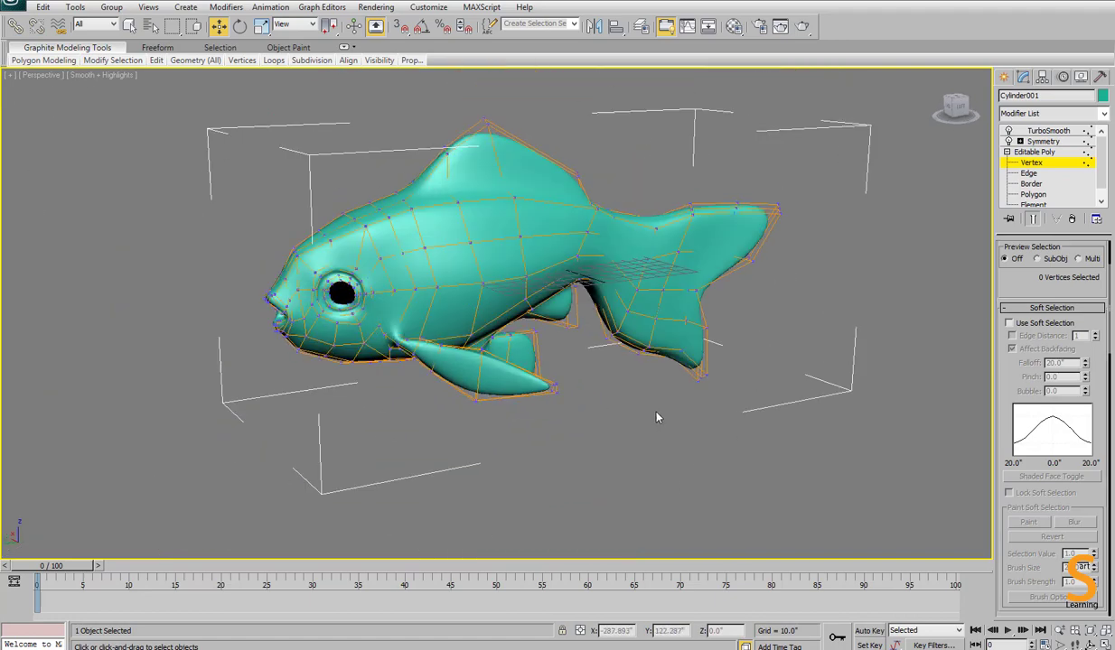
alt+middle_drag(659, 416, 398, 244)
key(ctrl+d)
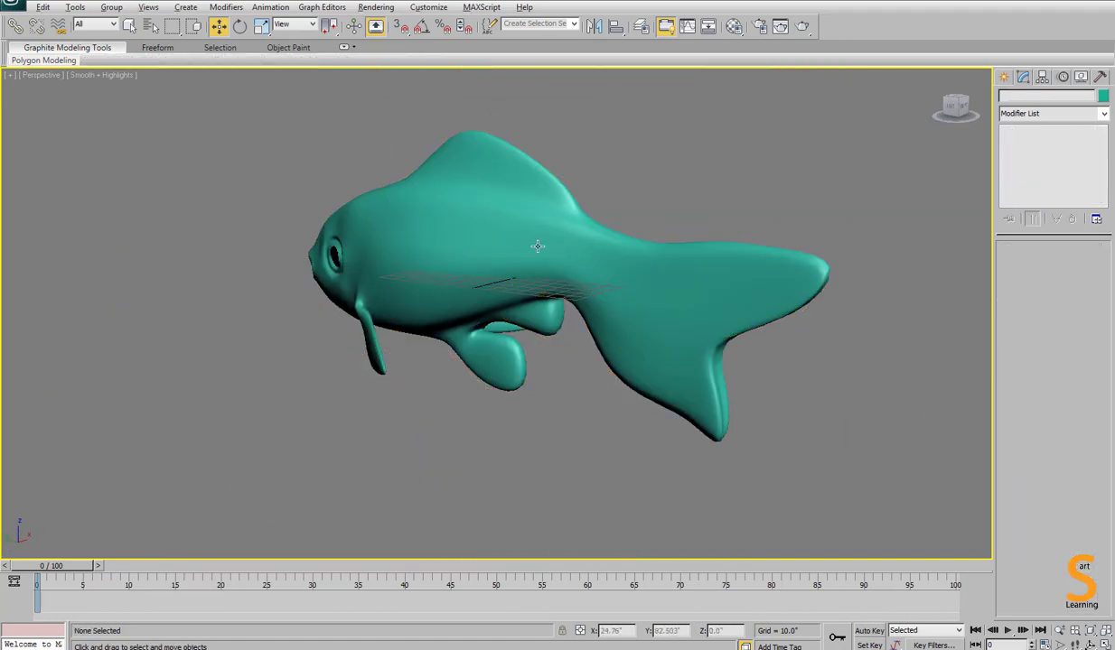
alt+middle_drag(537, 246, 803, 273)
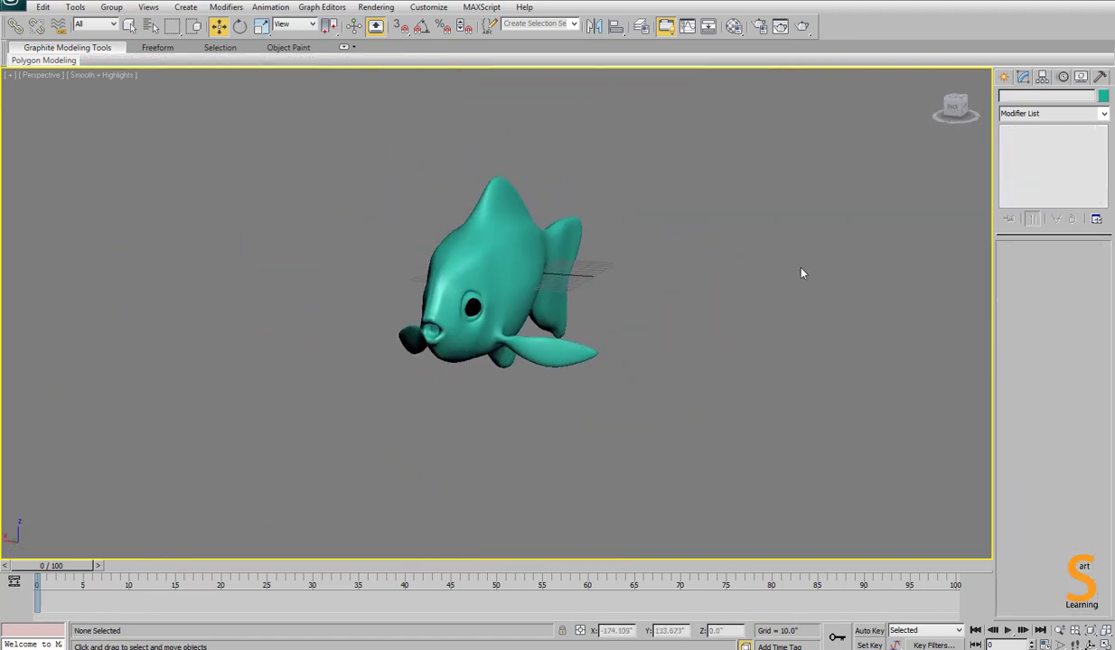
Create a sphere about 7.4" in radius at the fish's eye in the back view, and move it into the eye socket.
click(1004, 76)
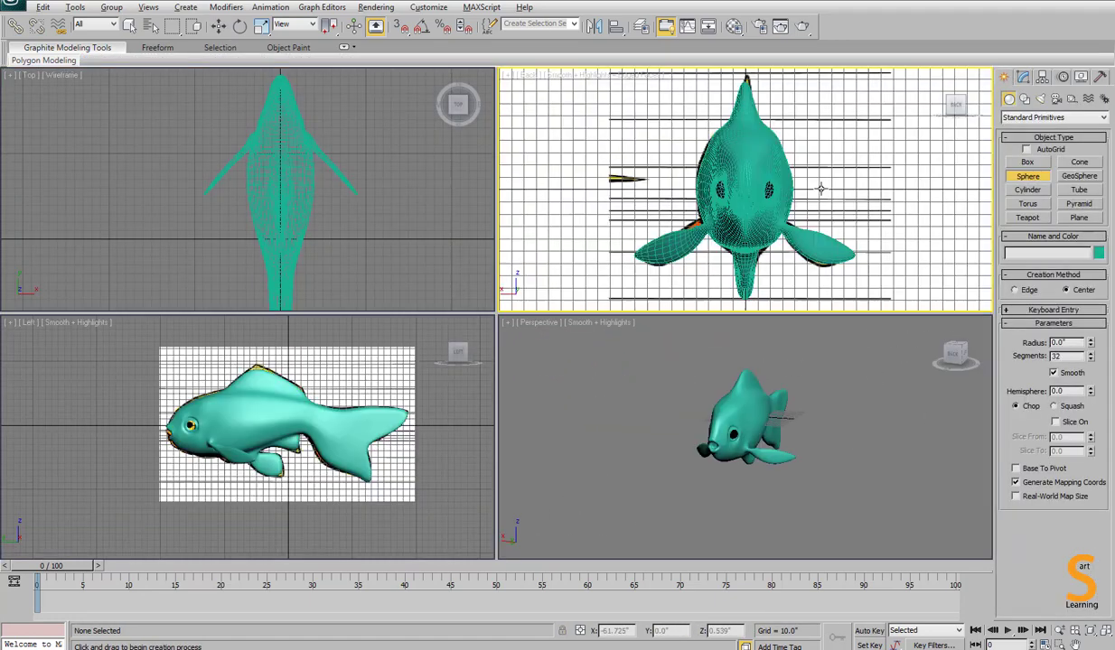
key(alt+w)
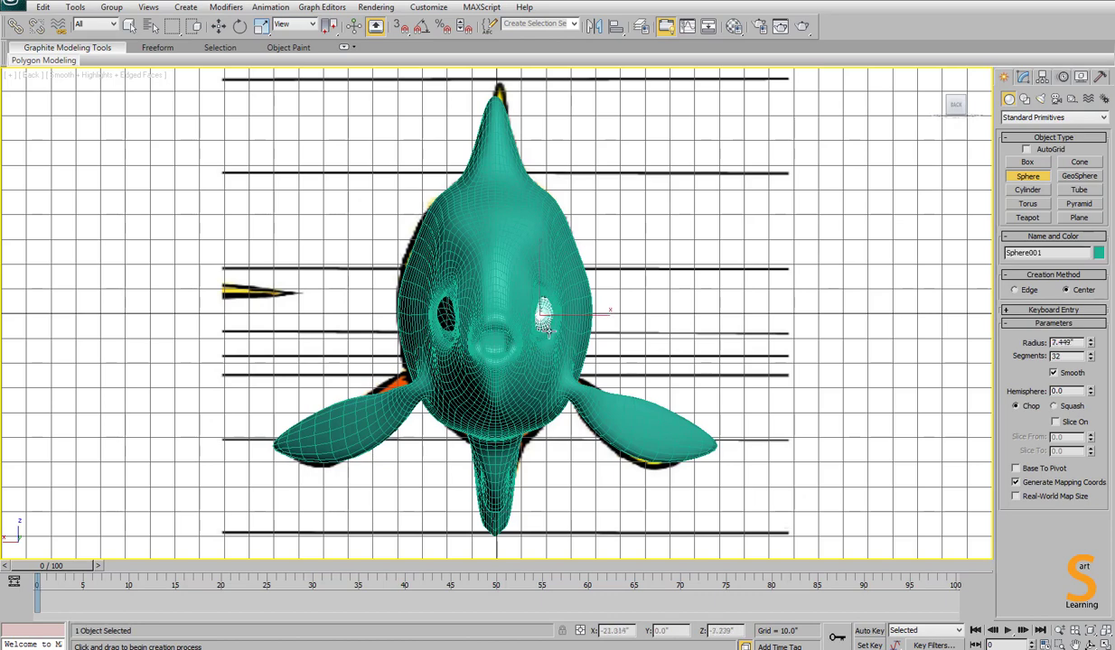
key(w)
key(alt+w)
right_click(336, 483)
key(alt+w)
key(alt+w)
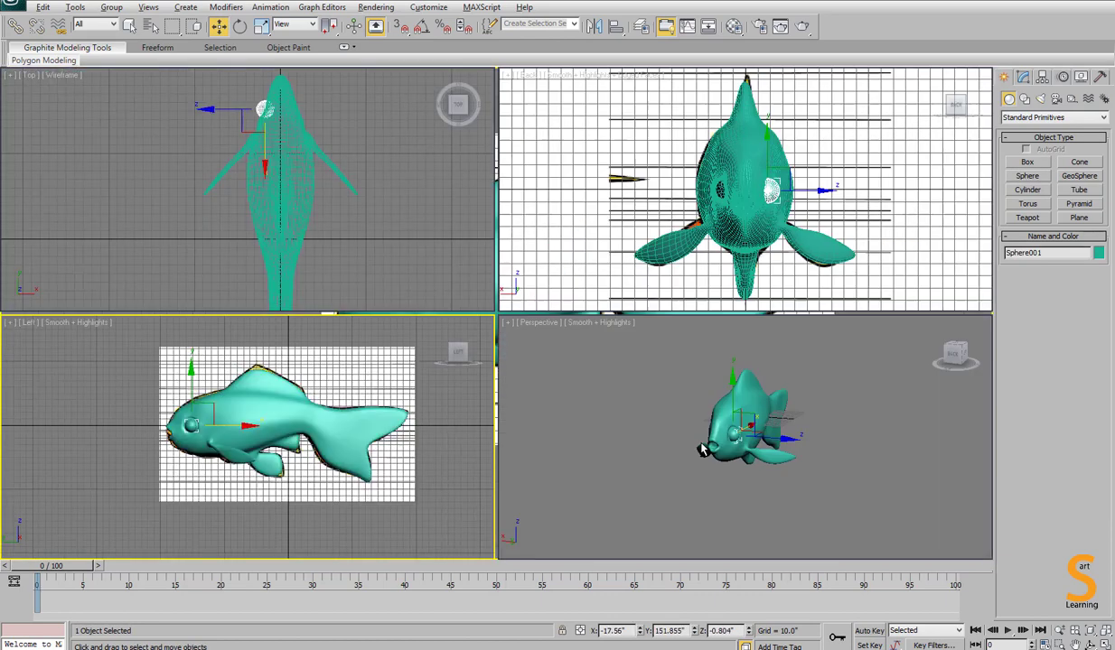
Copy the eye sphere and place the copy in the opposite eye socket in the back view.
key(alt+w)
key(alt+w)
right_click(641, 299)
key(alt+w)
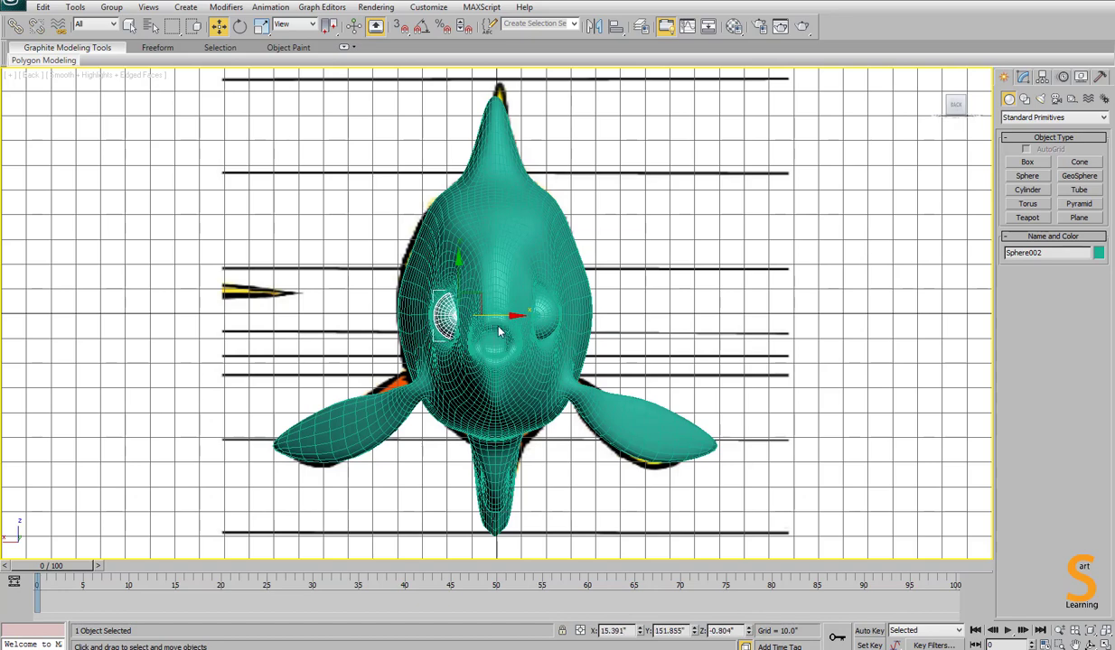
click(574, 387)
Select both eye spheres and move them about -1.7" along Y and 0.8" up to centre them in their sockets.
key(alt+w)
right_click(719, 433)
key(alt+w)
key(z)
scroll(582, 319, down, 5)
mouse_move(582, 319)
alt+middle_down()
mouse_move(540, 283)
mouse_move(485, 325)
alt+middle_up()
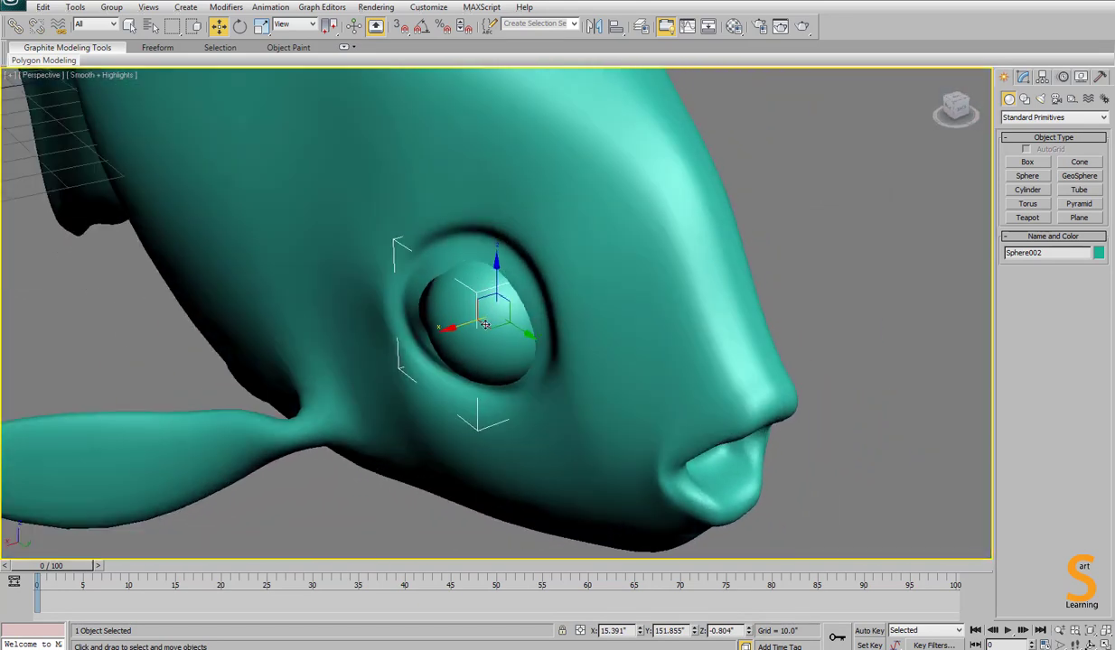
drag(485, 324, 534, 343)
alt+middle_drag(664, 263, 460, 239)
ctrl+click(523, 417)
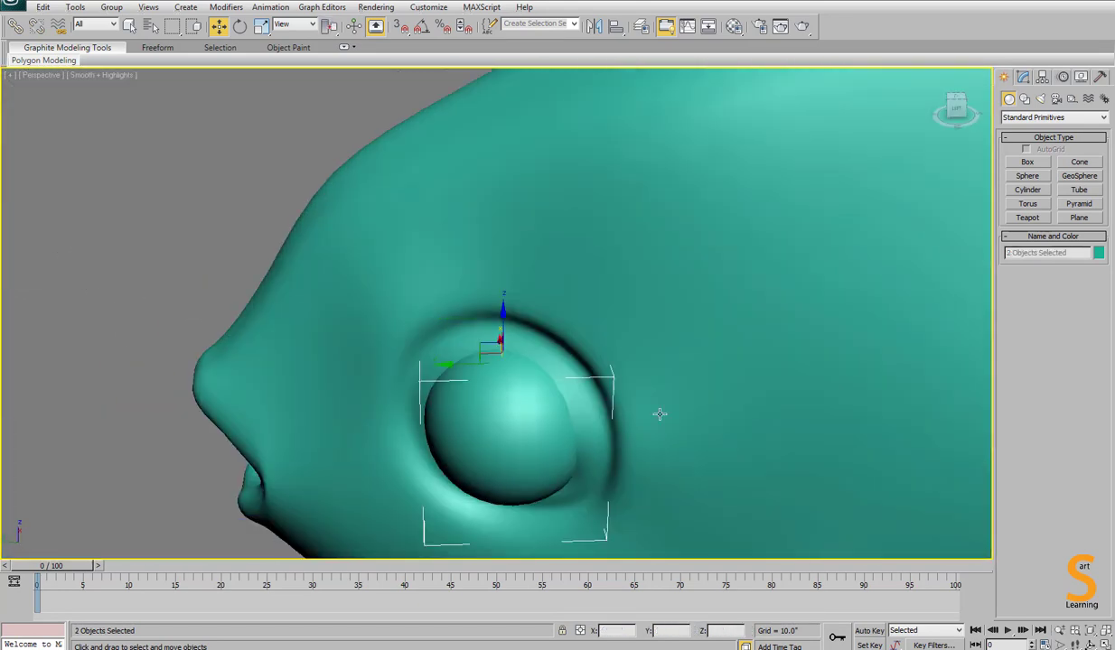
alt+middle_drag(659, 413, 893, 321)
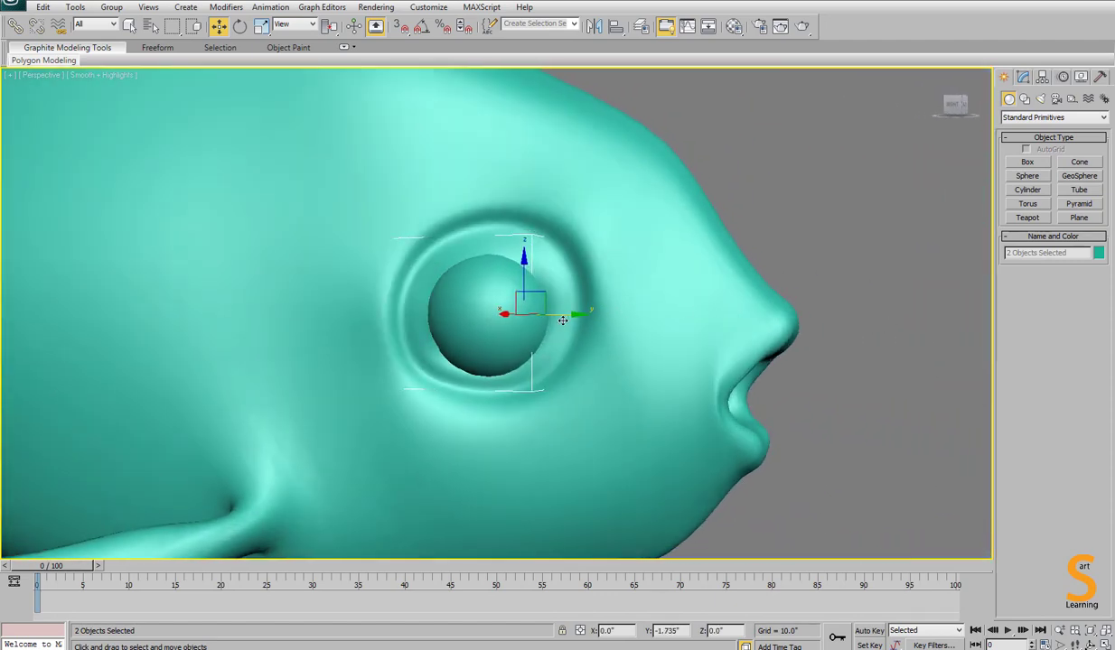
alt+middle_drag(574, 315, 606, 271)
drag(605, 271, 606, 265)
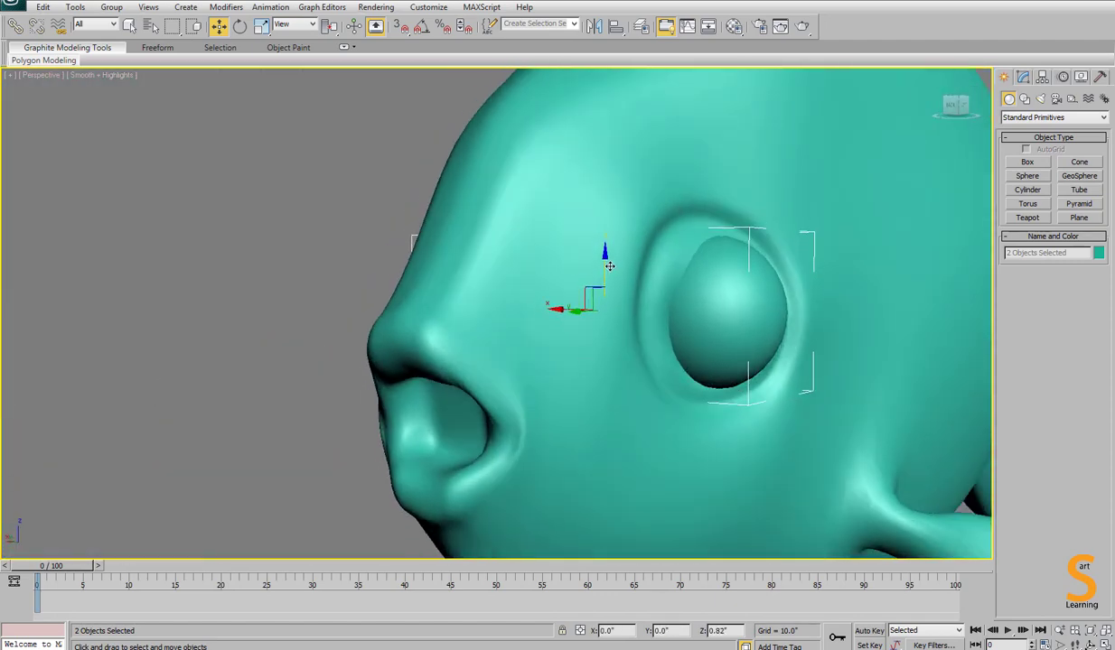
Scale both eye spheres uniformly to about 90 percent around their own pivot points.
scroll(606, 265, down, 4)
alt+middle_drag(560, 271, 639, 317)
click(261, 28)
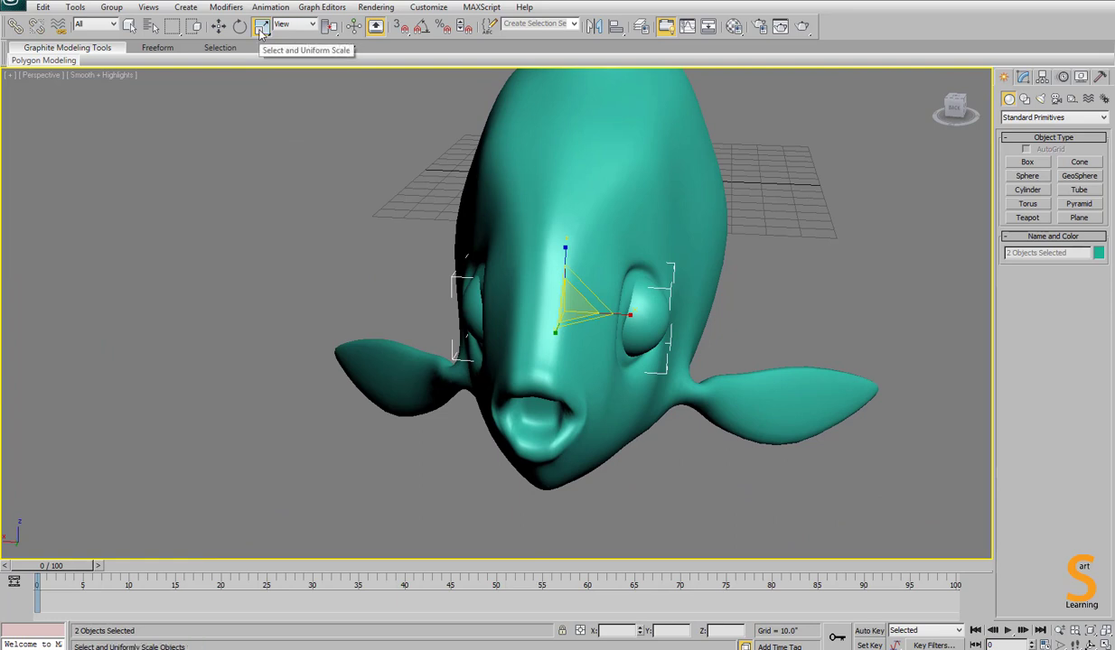
drag(329, 28, 329, 47)
alt+middle_drag(600, 280, 637, 282)
drag(486, 316, 490, 314)
click(601, 360)
alt+middle_drag(602, 360, 693, 348)
Select the copied eye sphere and move it about 1.1" outward from the head along X.
click(490, 309)
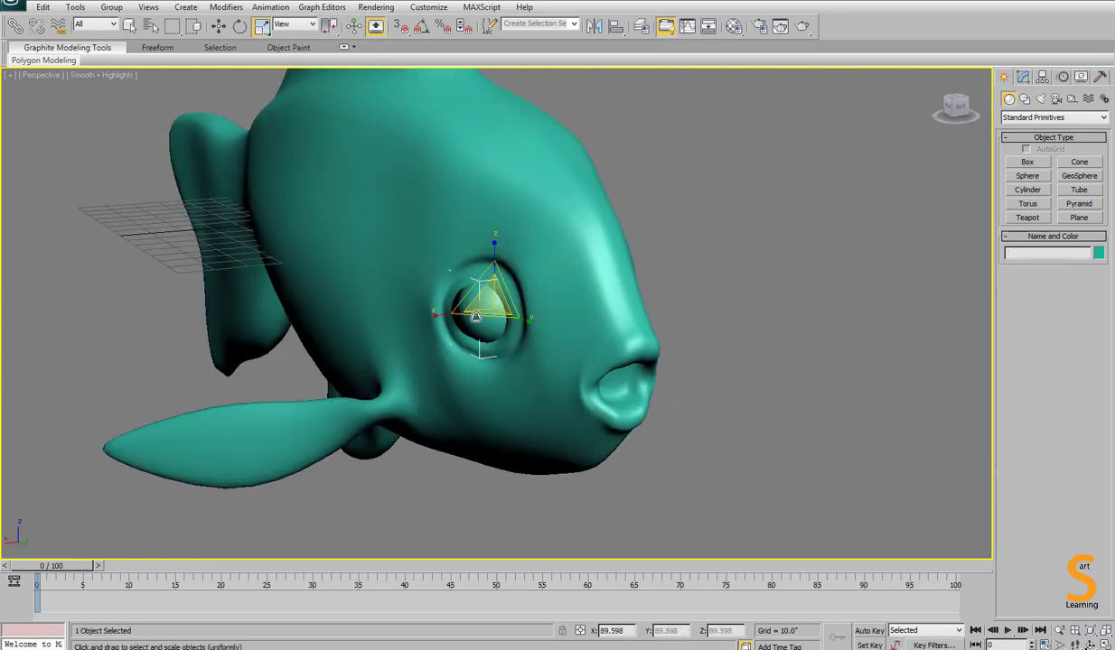
alt+middle_drag(490, 309, 402, 348)
key(w)
drag(457, 305, 449, 305)
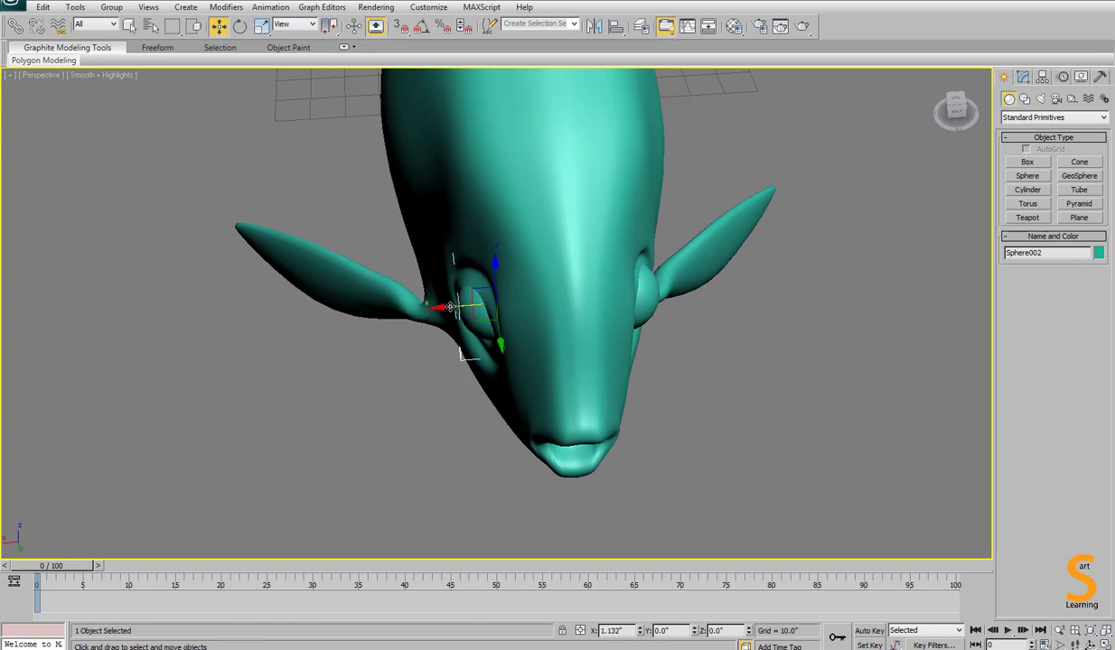
click(770, 370)
Select the fish and both eye spheres and set their object color to black, with edged faces displayed.
scroll(771, 370, down, 5)
alt+middle_drag(723, 361, 594, 443)
drag(271, 172, 594, 443)
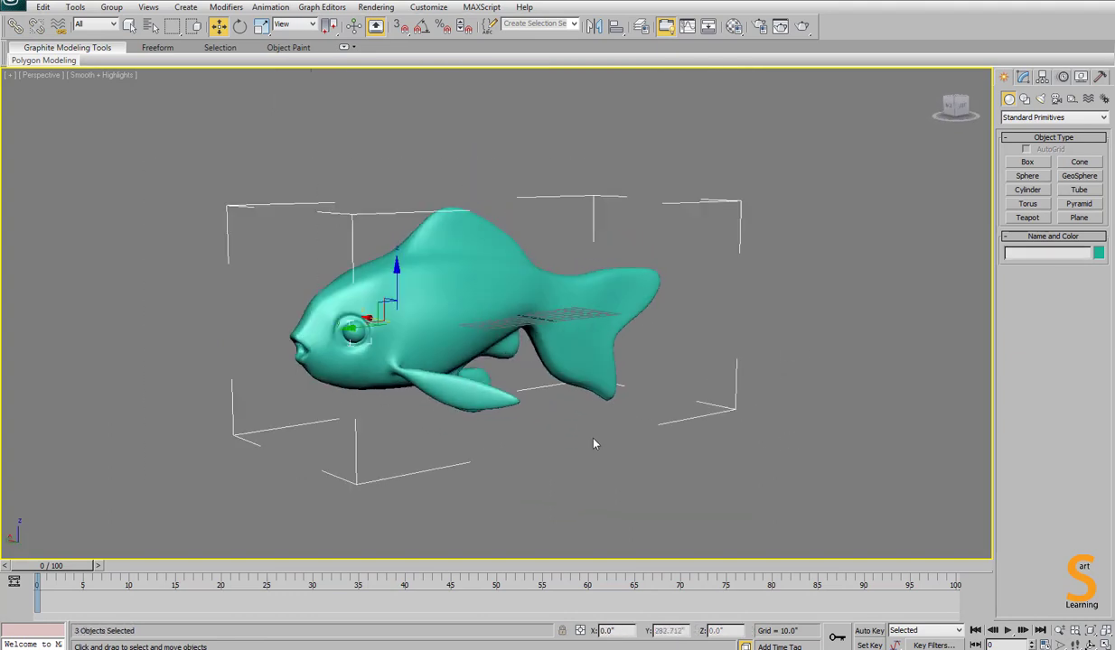
alt+middle_drag(595, 442, 632, 406)
click(723, 172)
key(ctrl+a)
click(1098, 252)
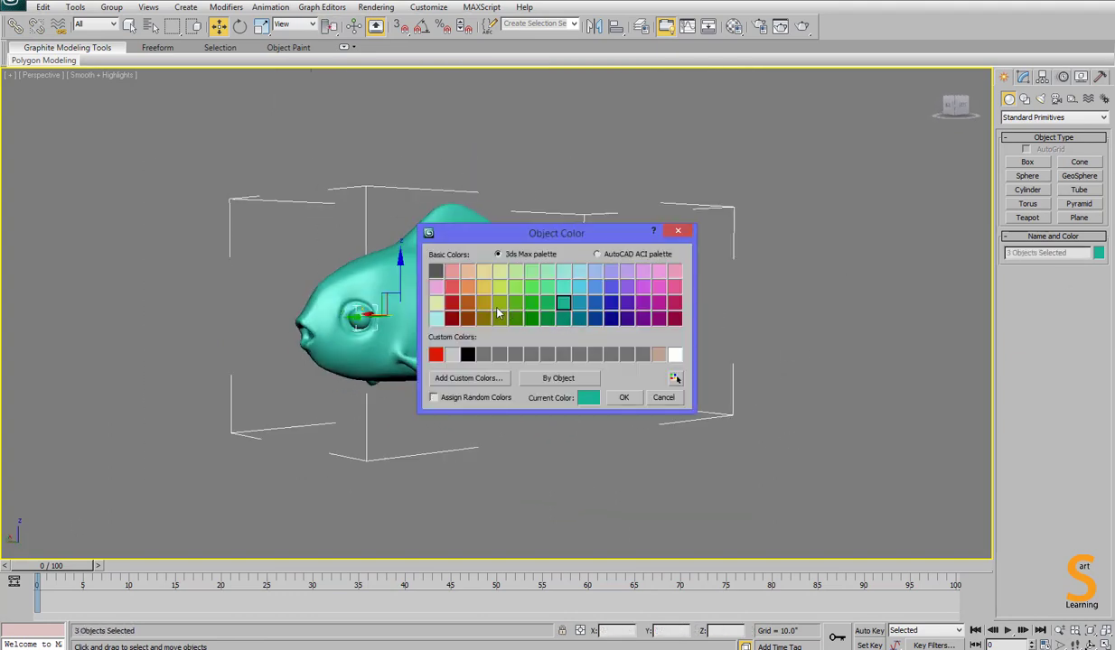
click(623, 398)
alt+middle_drag(623, 398, 1102, 220)
key(F4)
click(1097, 252)
click(462, 351)
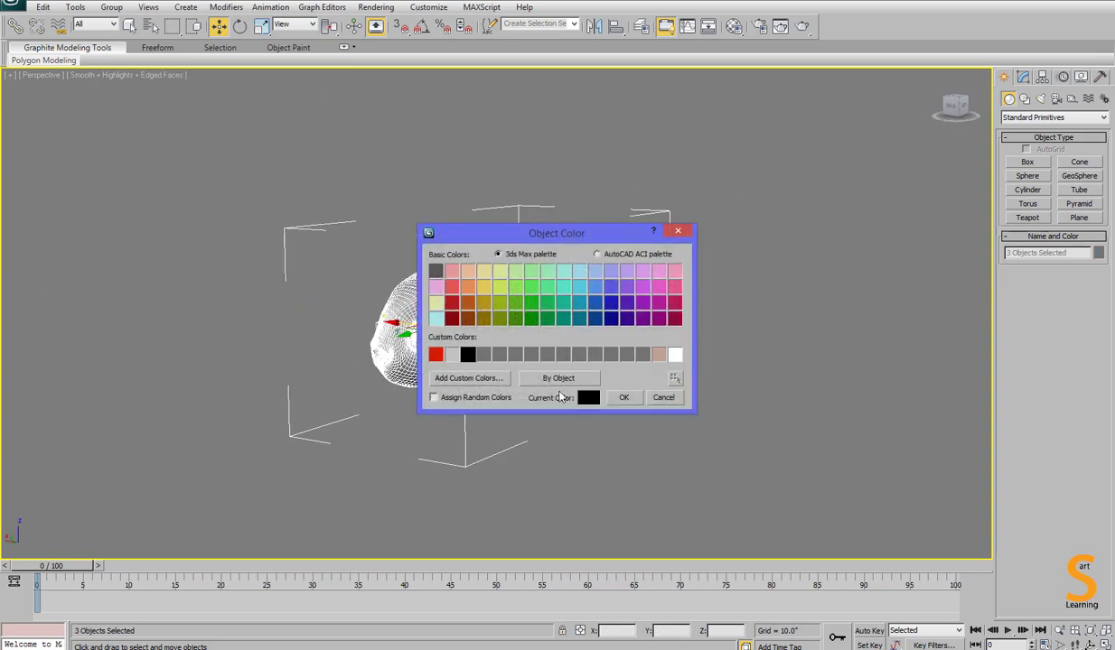
click(624, 395)
Assign a grey material to the fish and eyes, and compare the shaded model with the reference in the left view.
key(m)
click(948, 54)
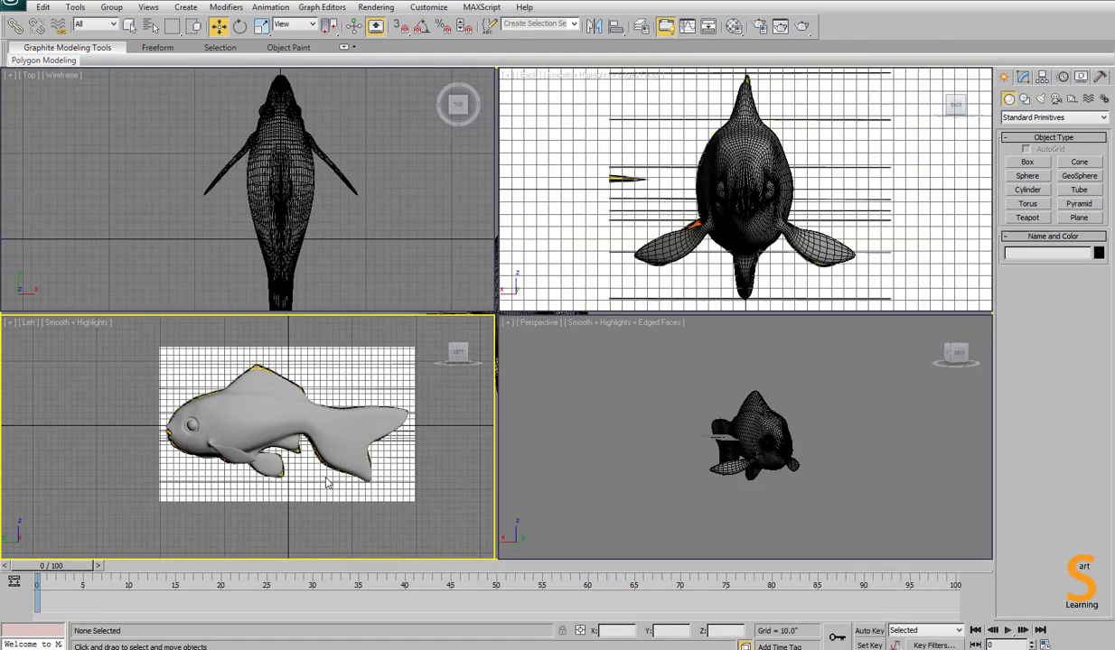
key(alt+w)
key(F3)
key(F3)
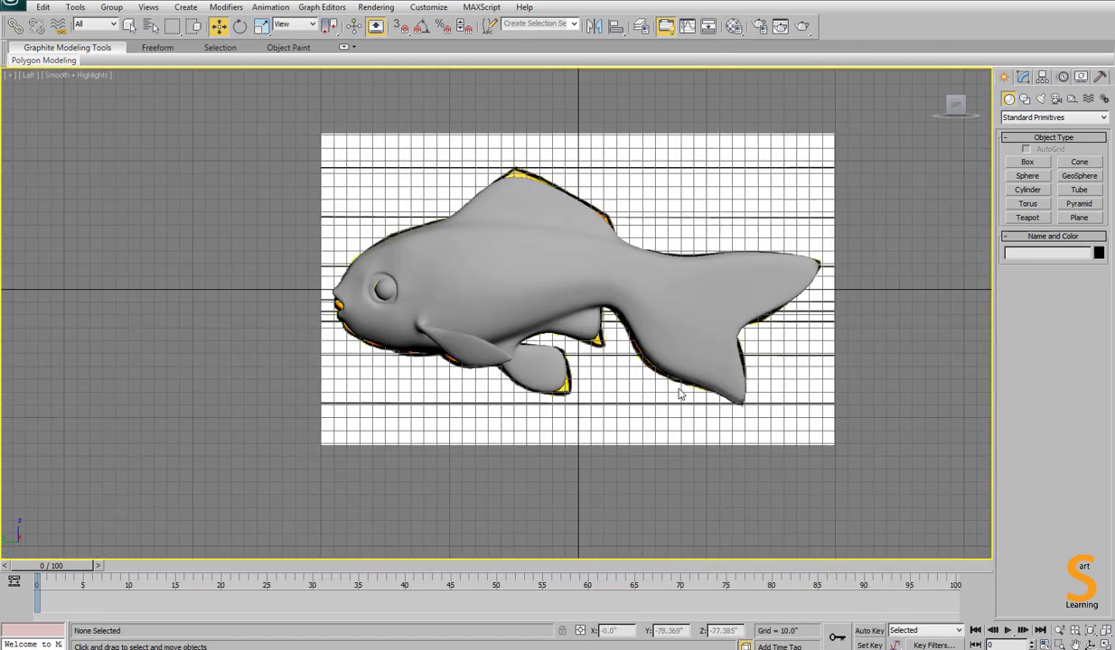
key(F4)
key(F4)
key(alt+w)
click(699, 394)
key(alt+w)
Render the perspective view of the wireframed fish at HDTV (video) size, 1920 x 1080, with Force 2-Sided enabled.
alt+middle_drag(695, 395, 645, 422)
key(shift+q)
click(461, 81)
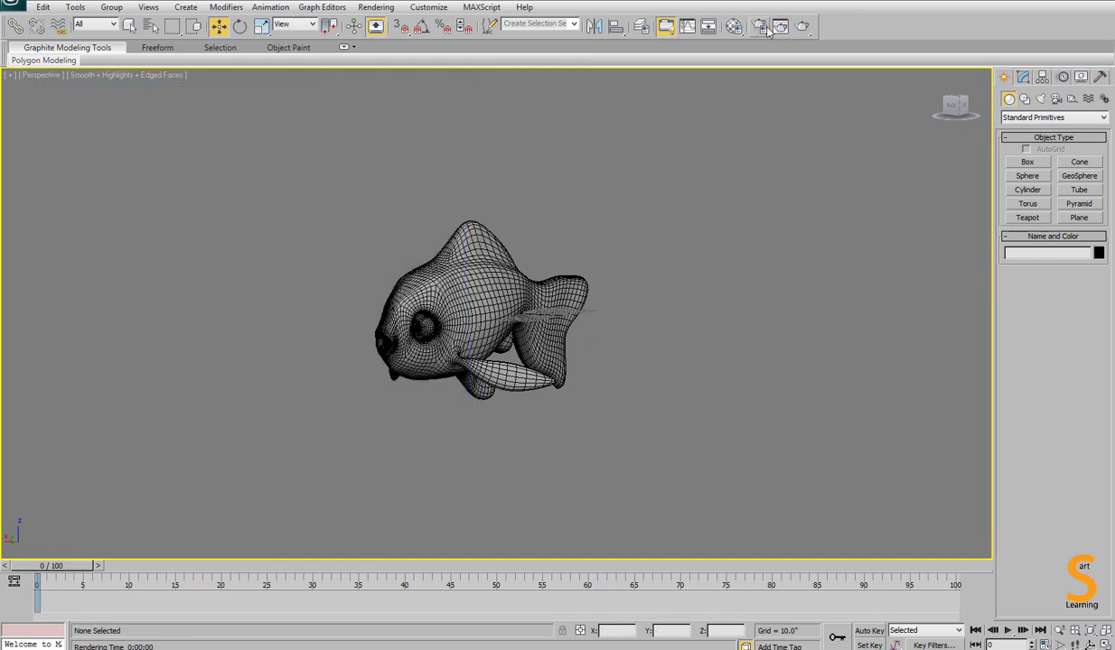
click(760, 27)
click(158, 270)
click(138, 438)
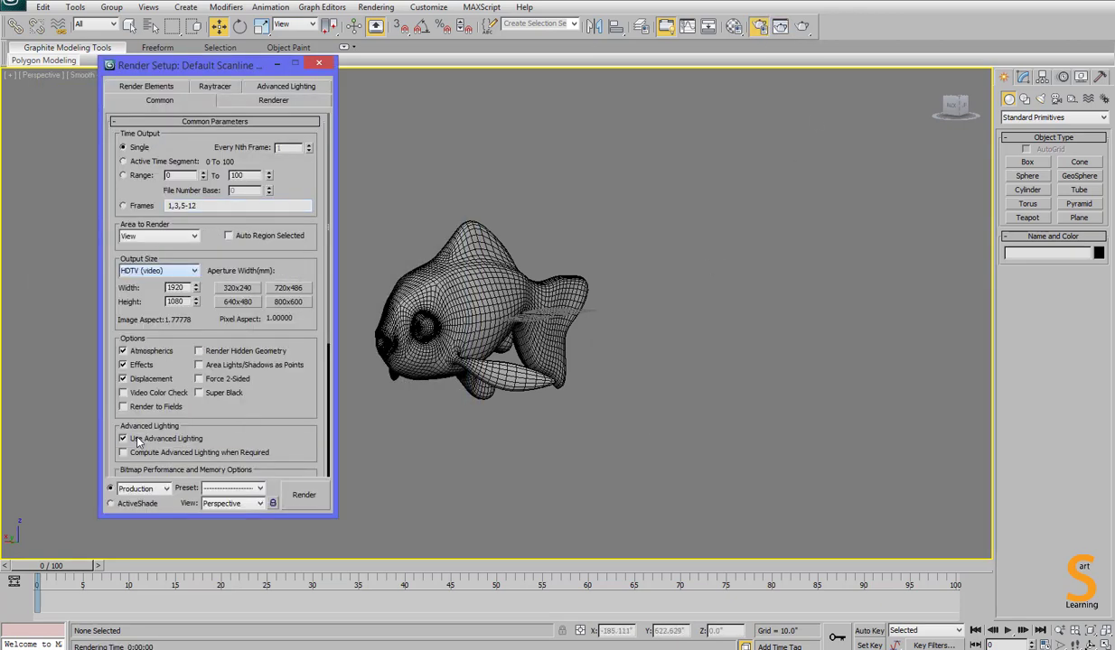
click(305, 488)
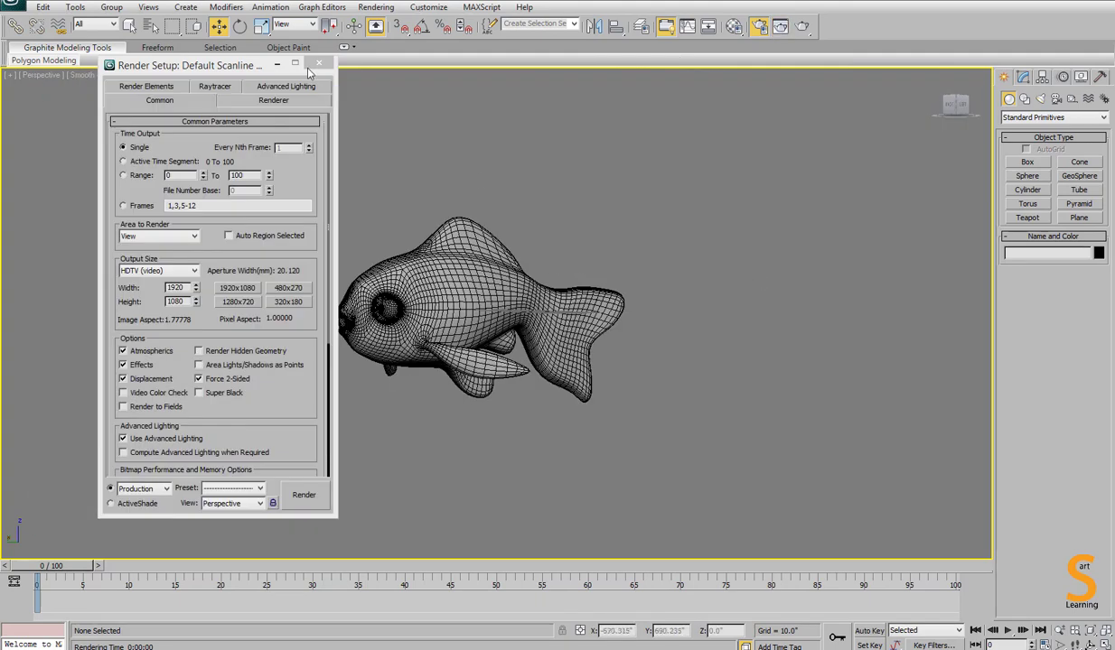
click(317, 64)
Hide the edged faces and group the fish body and both eyes as Group001.
key(F4)
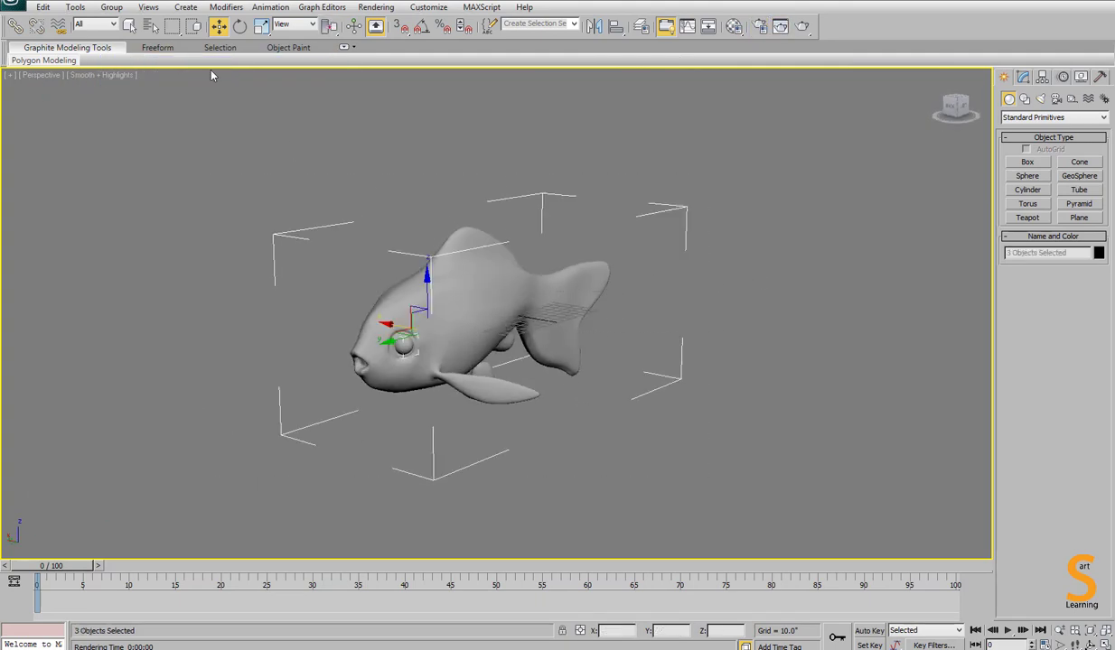
click(78, 8)
click(117, 22)
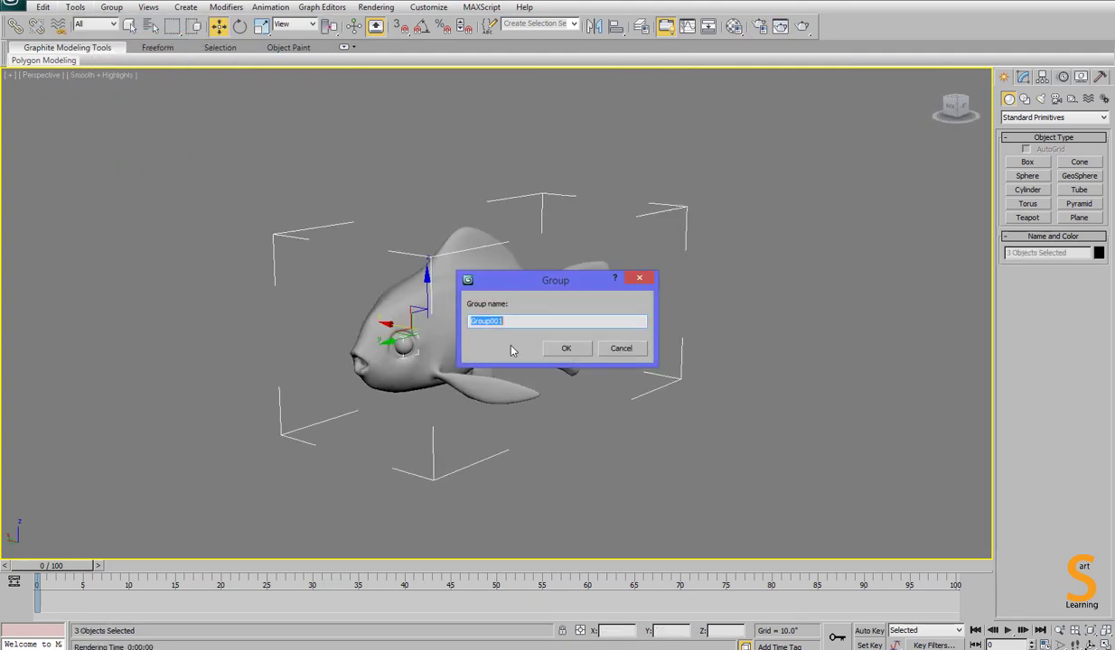
click(524, 348)
Try a Wave modifier on the fish group with amplitudes of 2.19" and 0.65".
click(1024, 79)
click(1042, 114)
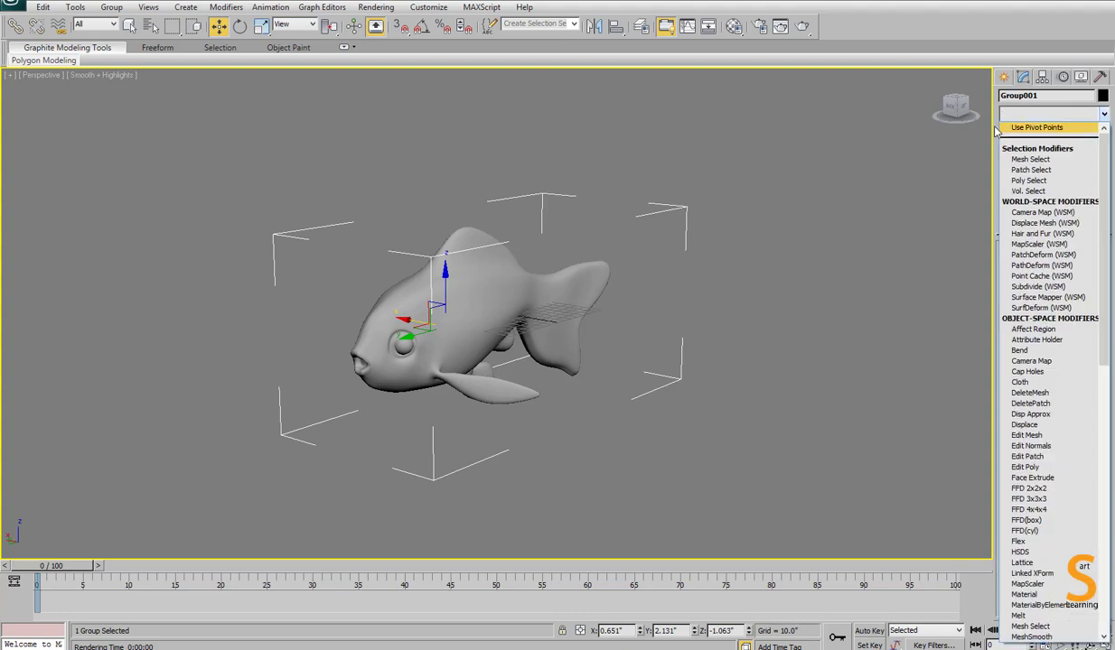
key(w)
key(Return)
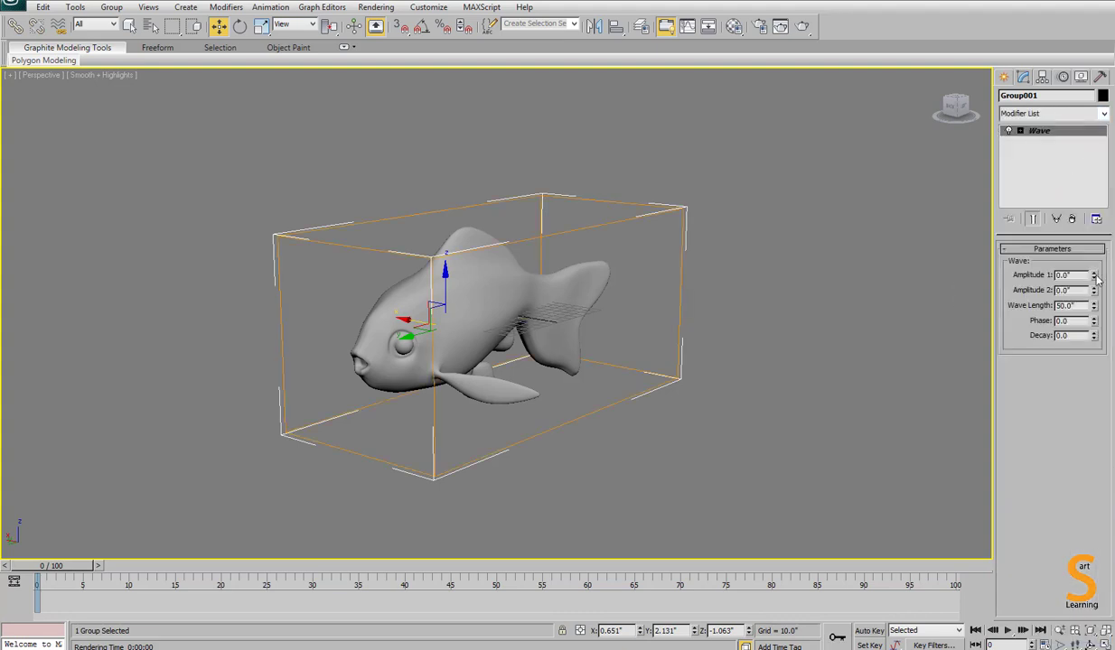
drag(1096, 208, 1090, 129)
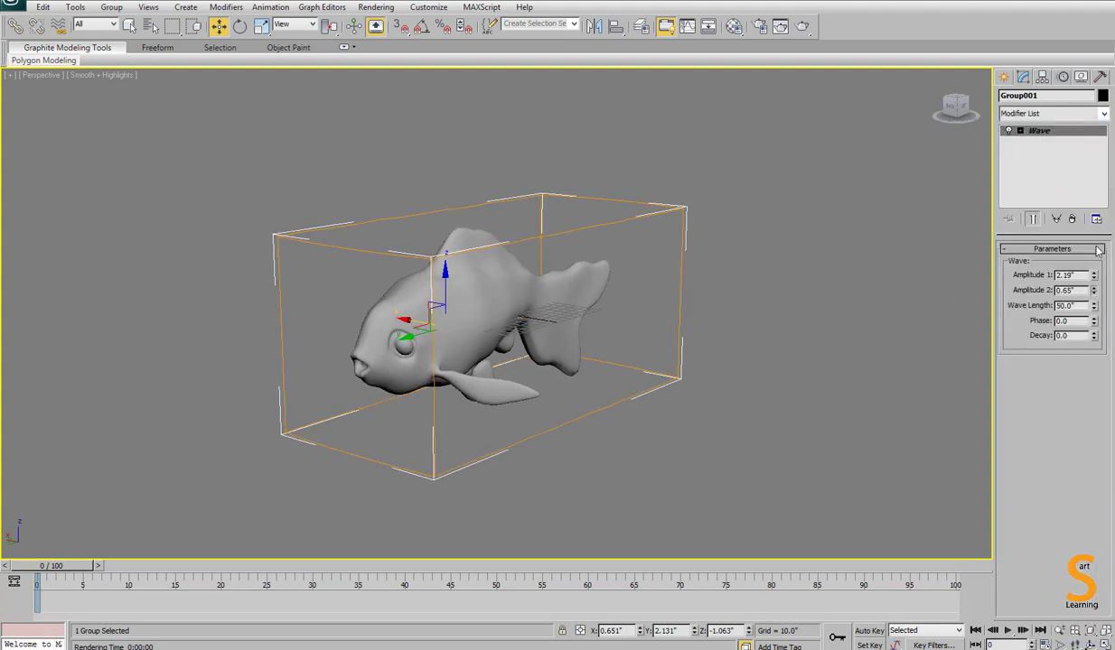
click(1058, 220)
click(656, 363)
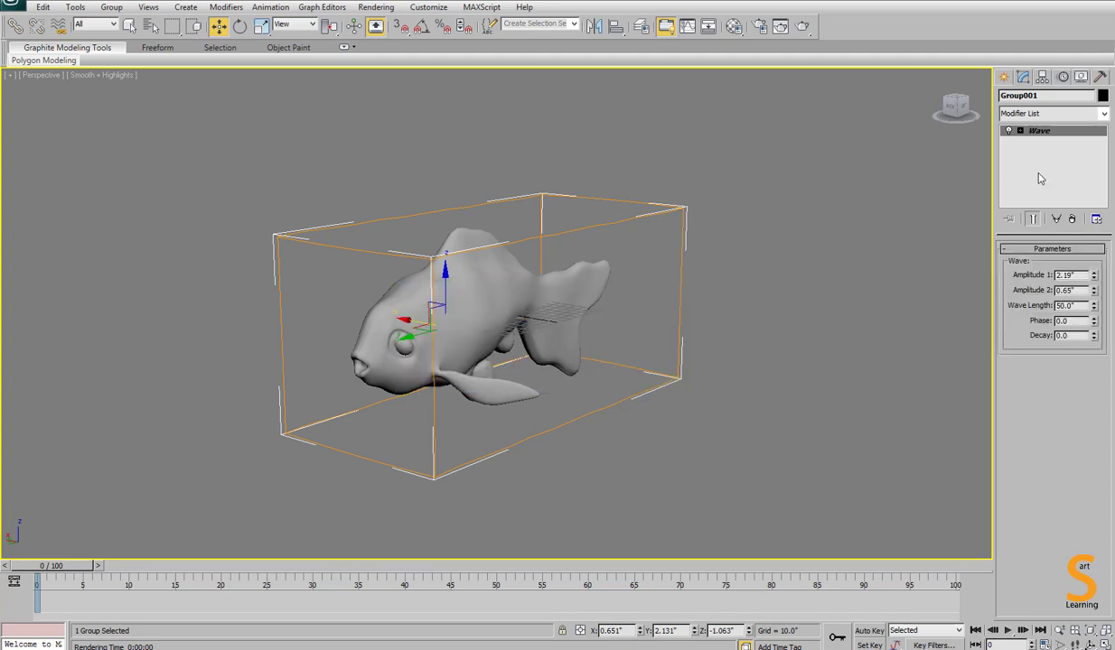
Create a Geometric/Deformable Wave space warp in the left view with a wave length of about 243".
click(1003, 76)
click(1088, 98)
click(1079, 203)
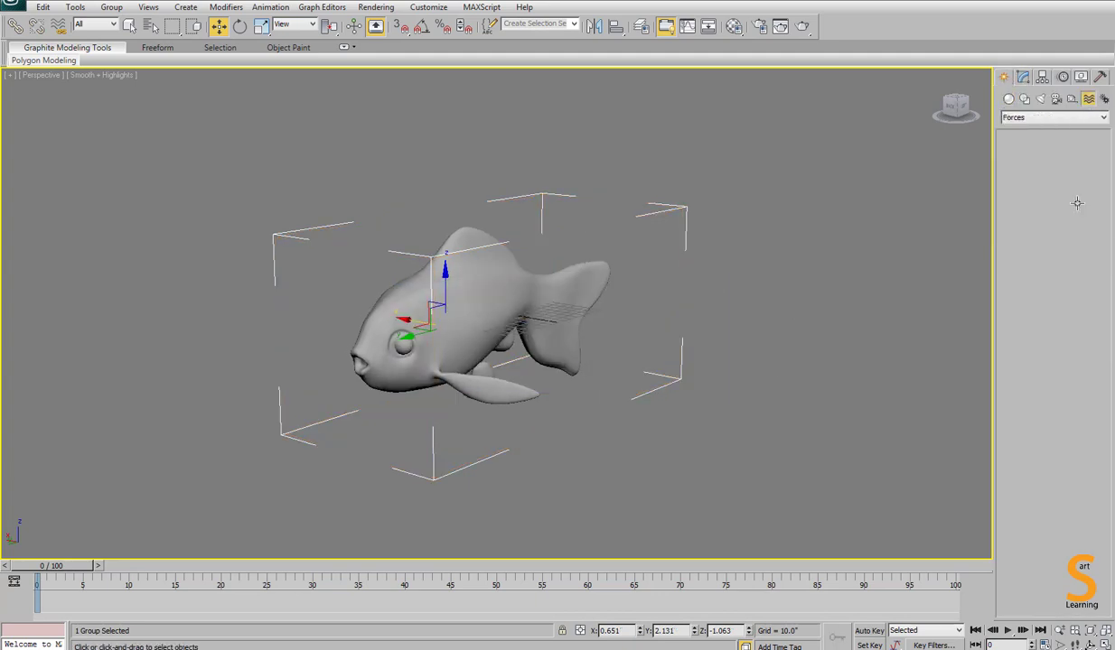
click(1063, 117)
click(1048, 147)
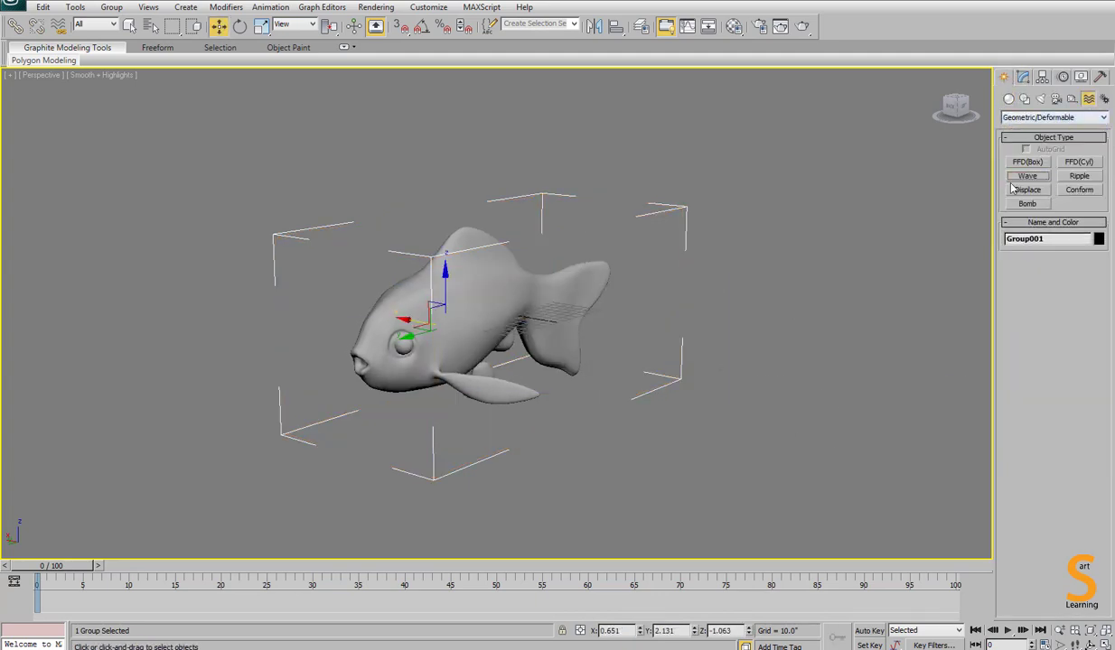
click(1018, 179)
key(alt+w)
right_click(647, 244)
key(alt+w)
key(alt+w)
right_click(218, 336)
key(alt+w)
drag(518, 277, 563, 446)
right_click(645, 416)
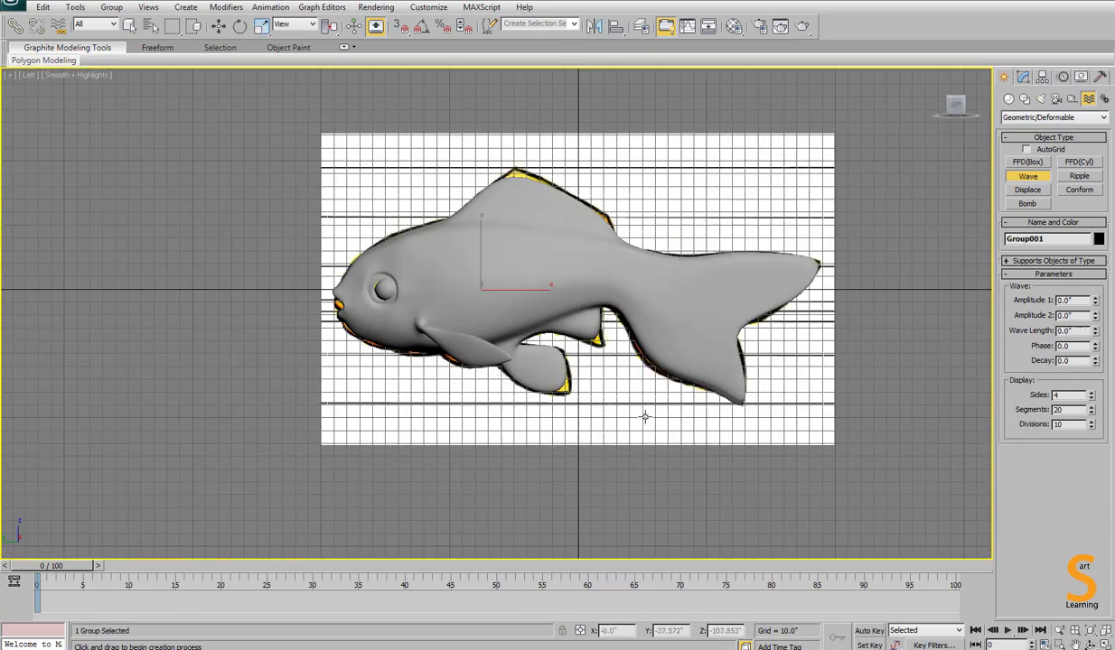
drag(805, 316, 949, 533)
click(786, 203)
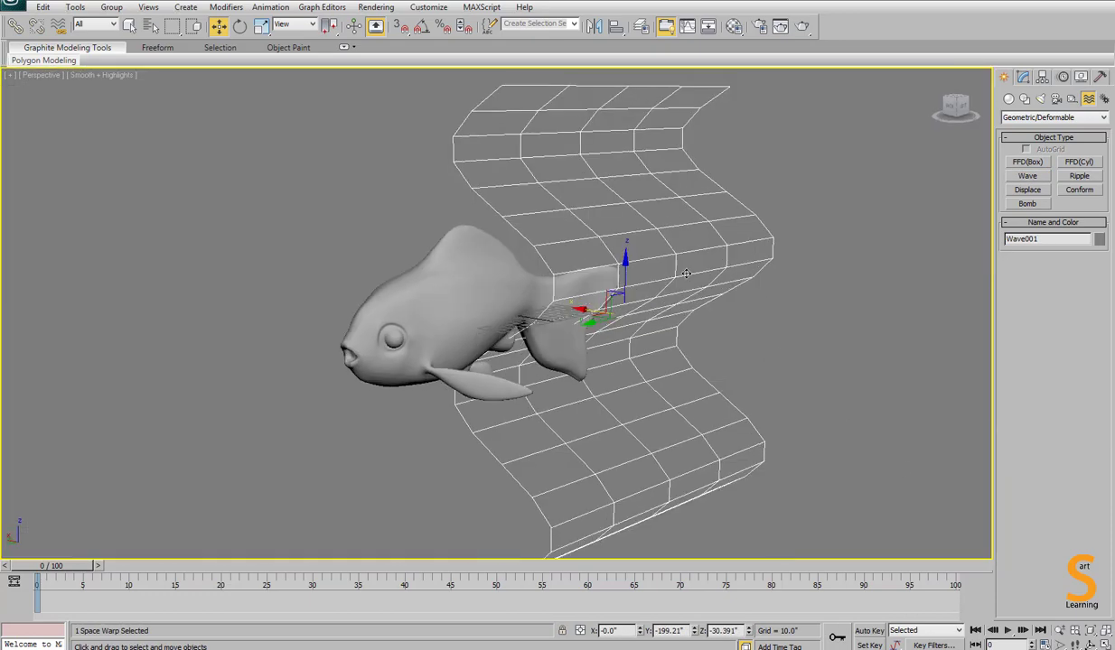
Rotate the Wave space warp so its waves run horizontally, and move it behind the fish's tail.
alt+middle_drag(686, 274, 730, 287)
click(1022, 77)
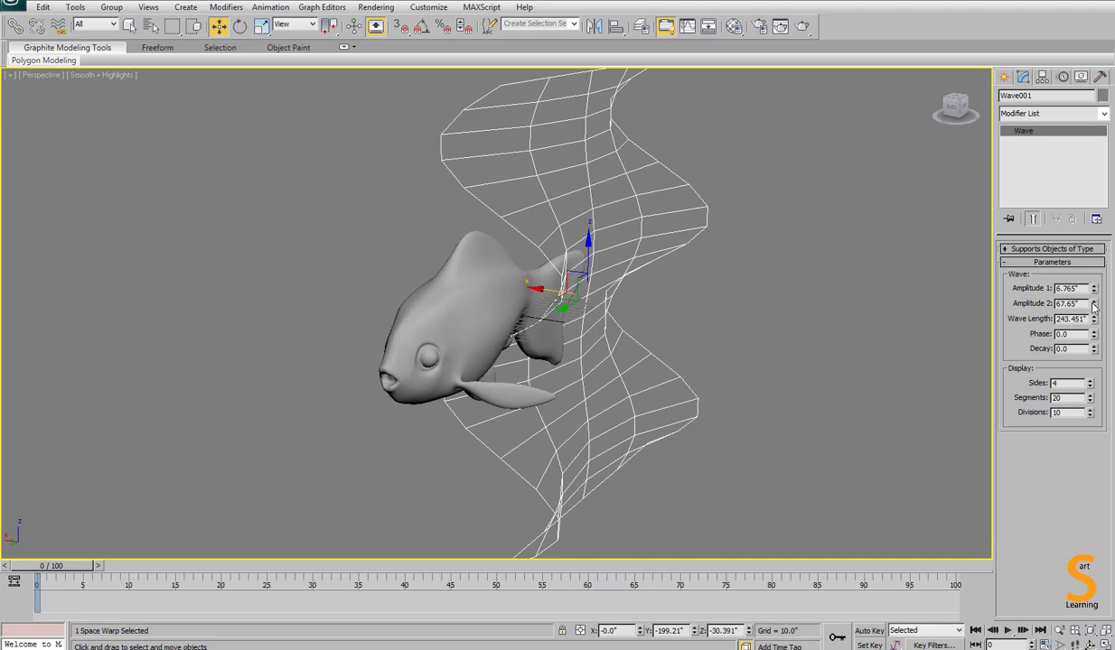
drag(568, 276, 566, 354)
key(w)
drag(572, 300, 762, 283)
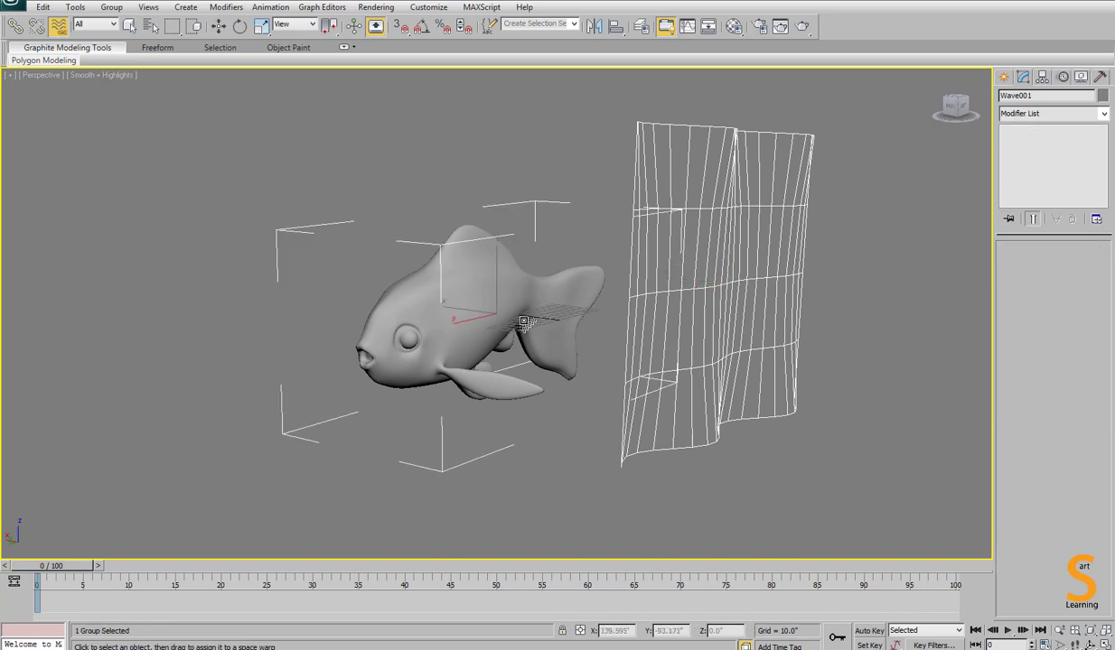
Bind the fish group to the Wave space warp and reposition the warp relative to the fish.
drag(523, 321, 734, 257)
alt+middle_drag(733, 256, 772, 282)
key(w)
drag(850, 217, 717, 316)
drag(684, 256, 1089, 492)
Animate the wave through frame 100 with Auto Key, and scrub back to frame 0 to preview the fish's swimming motion.
click(869, 630)
click(871, 632)
click(831, 379)
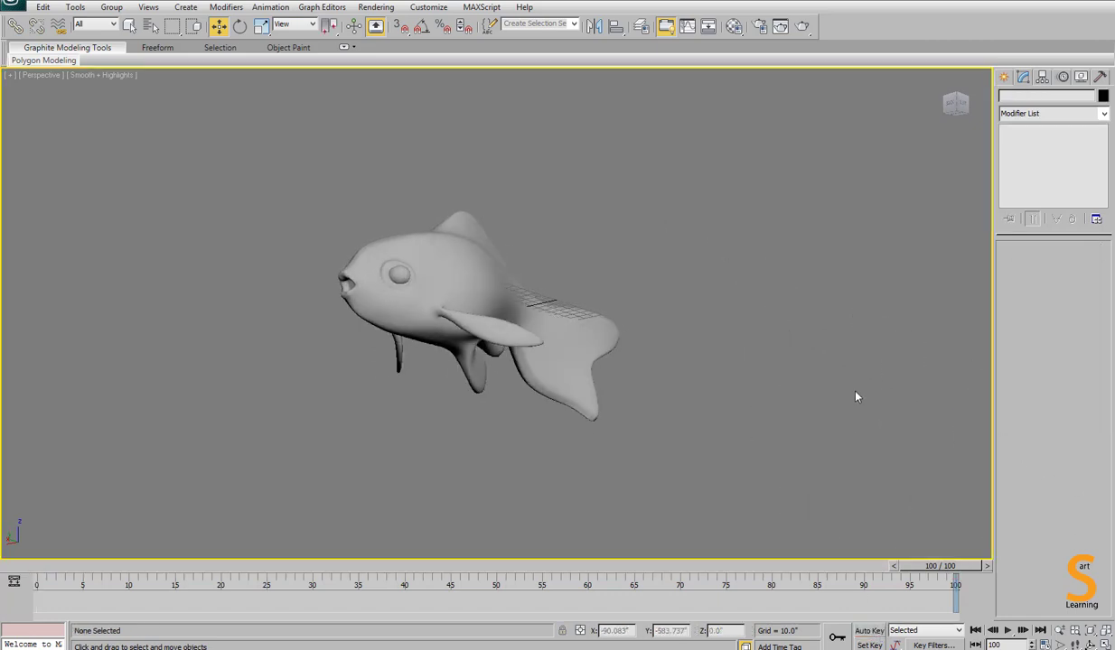
drag(940, 565, 3, 552)
right_click(869, 340)
click(930, 299)
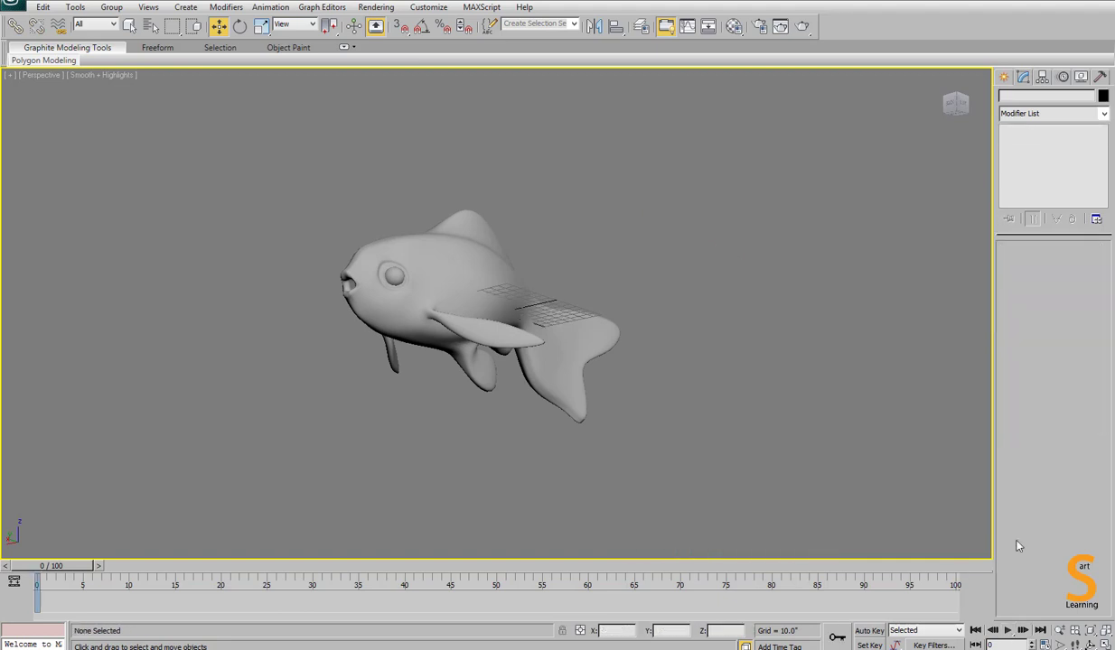